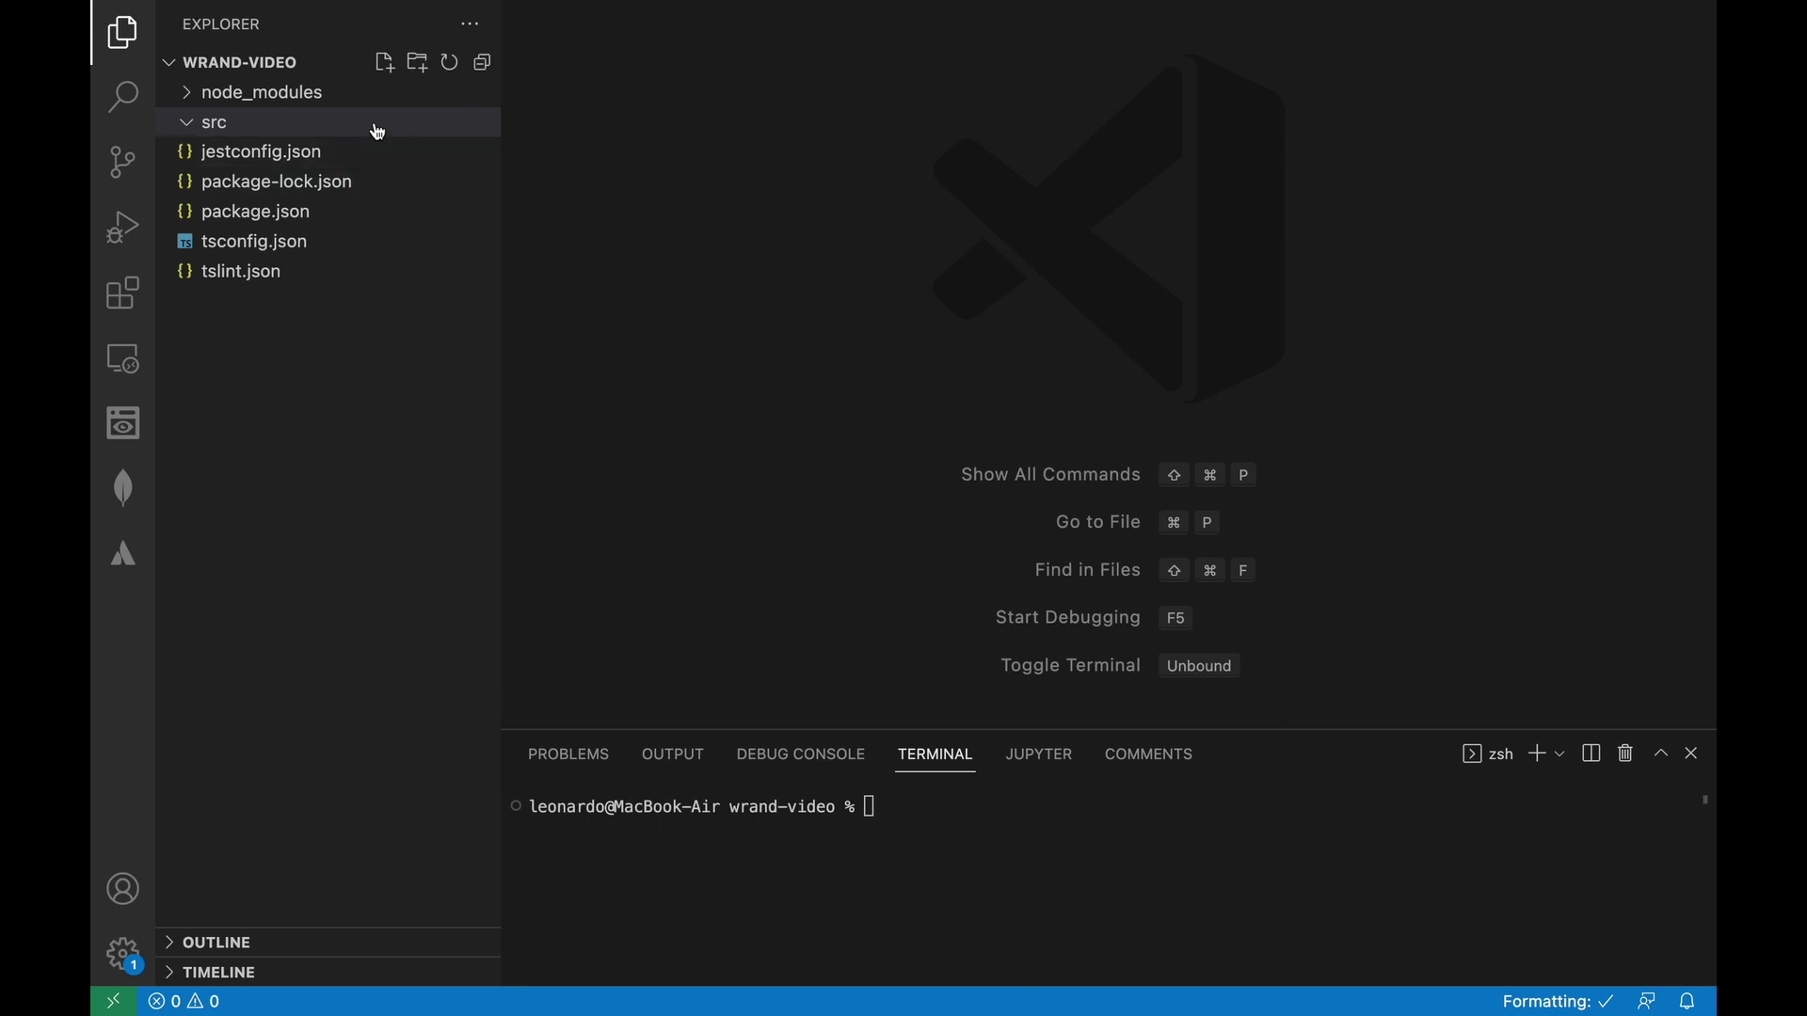
# Step: Create a new file randomPicker.ts in the src folder
pyautogui.rightClick(376, 130)
pyautogui.click(423, 133)
pyautogui.write('randomPicker.ts')
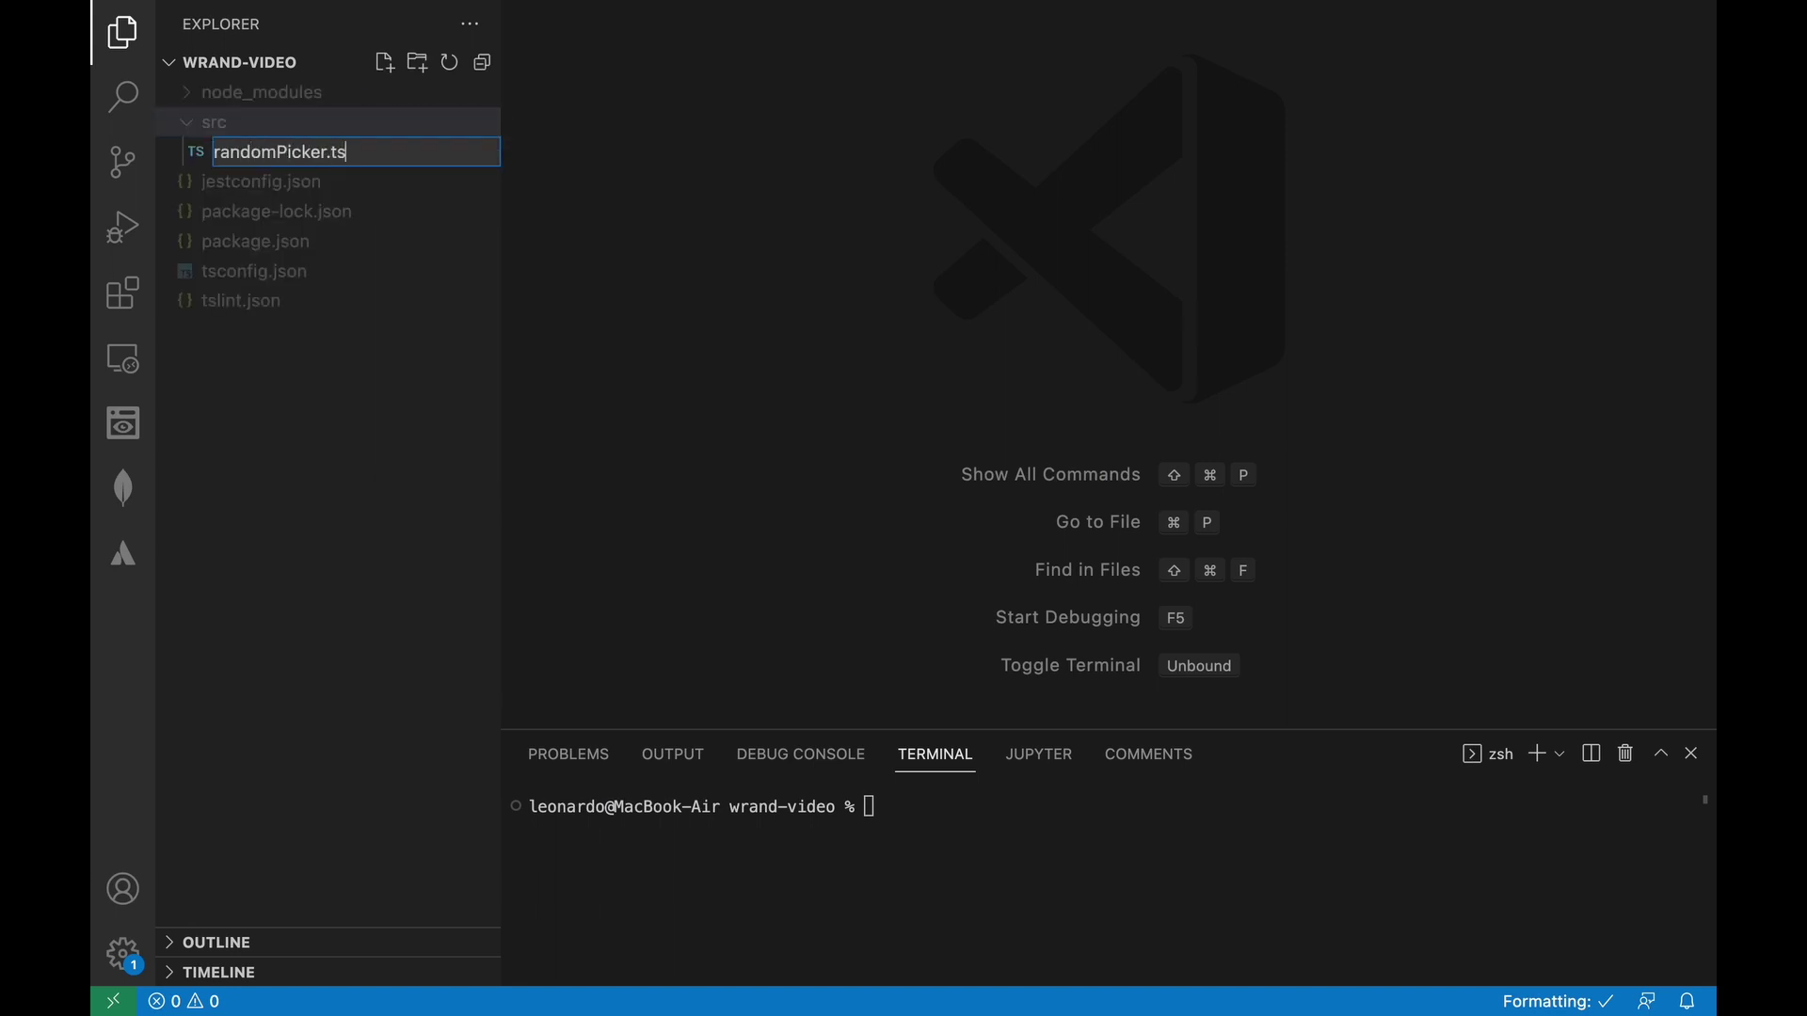
pyautogui.press('Return')
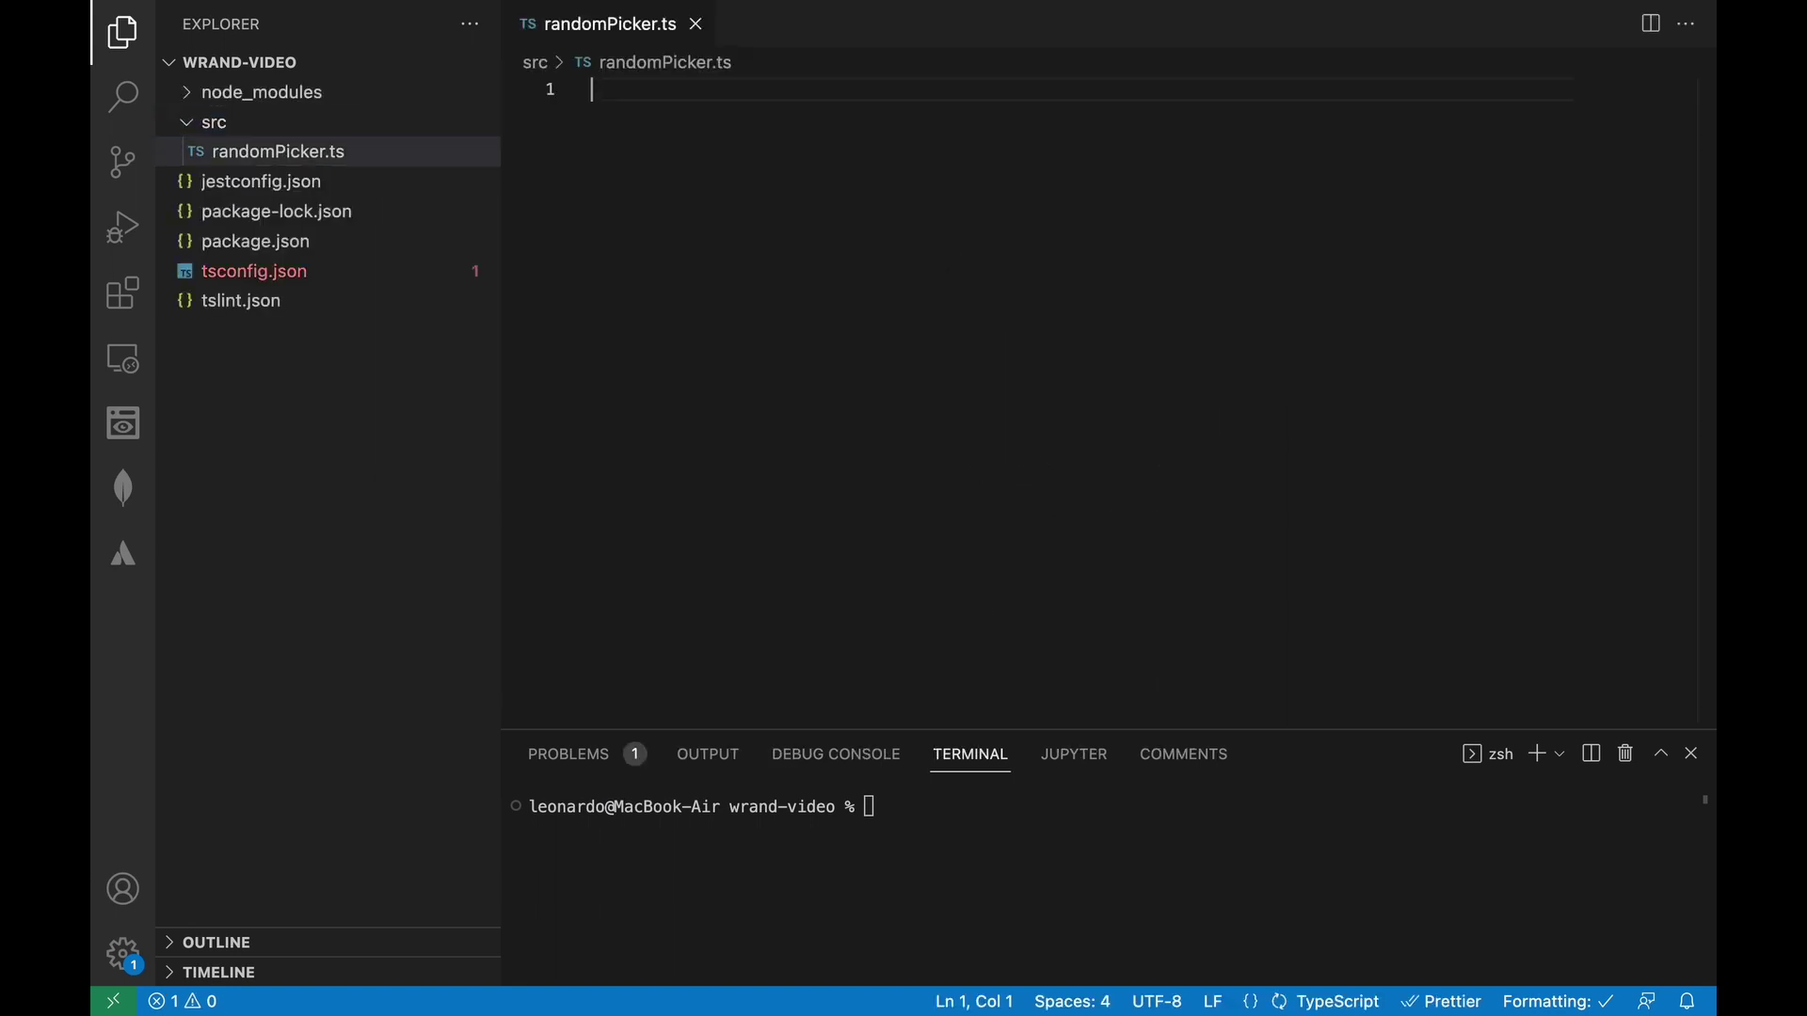
pyautogui.write('export class Rand')
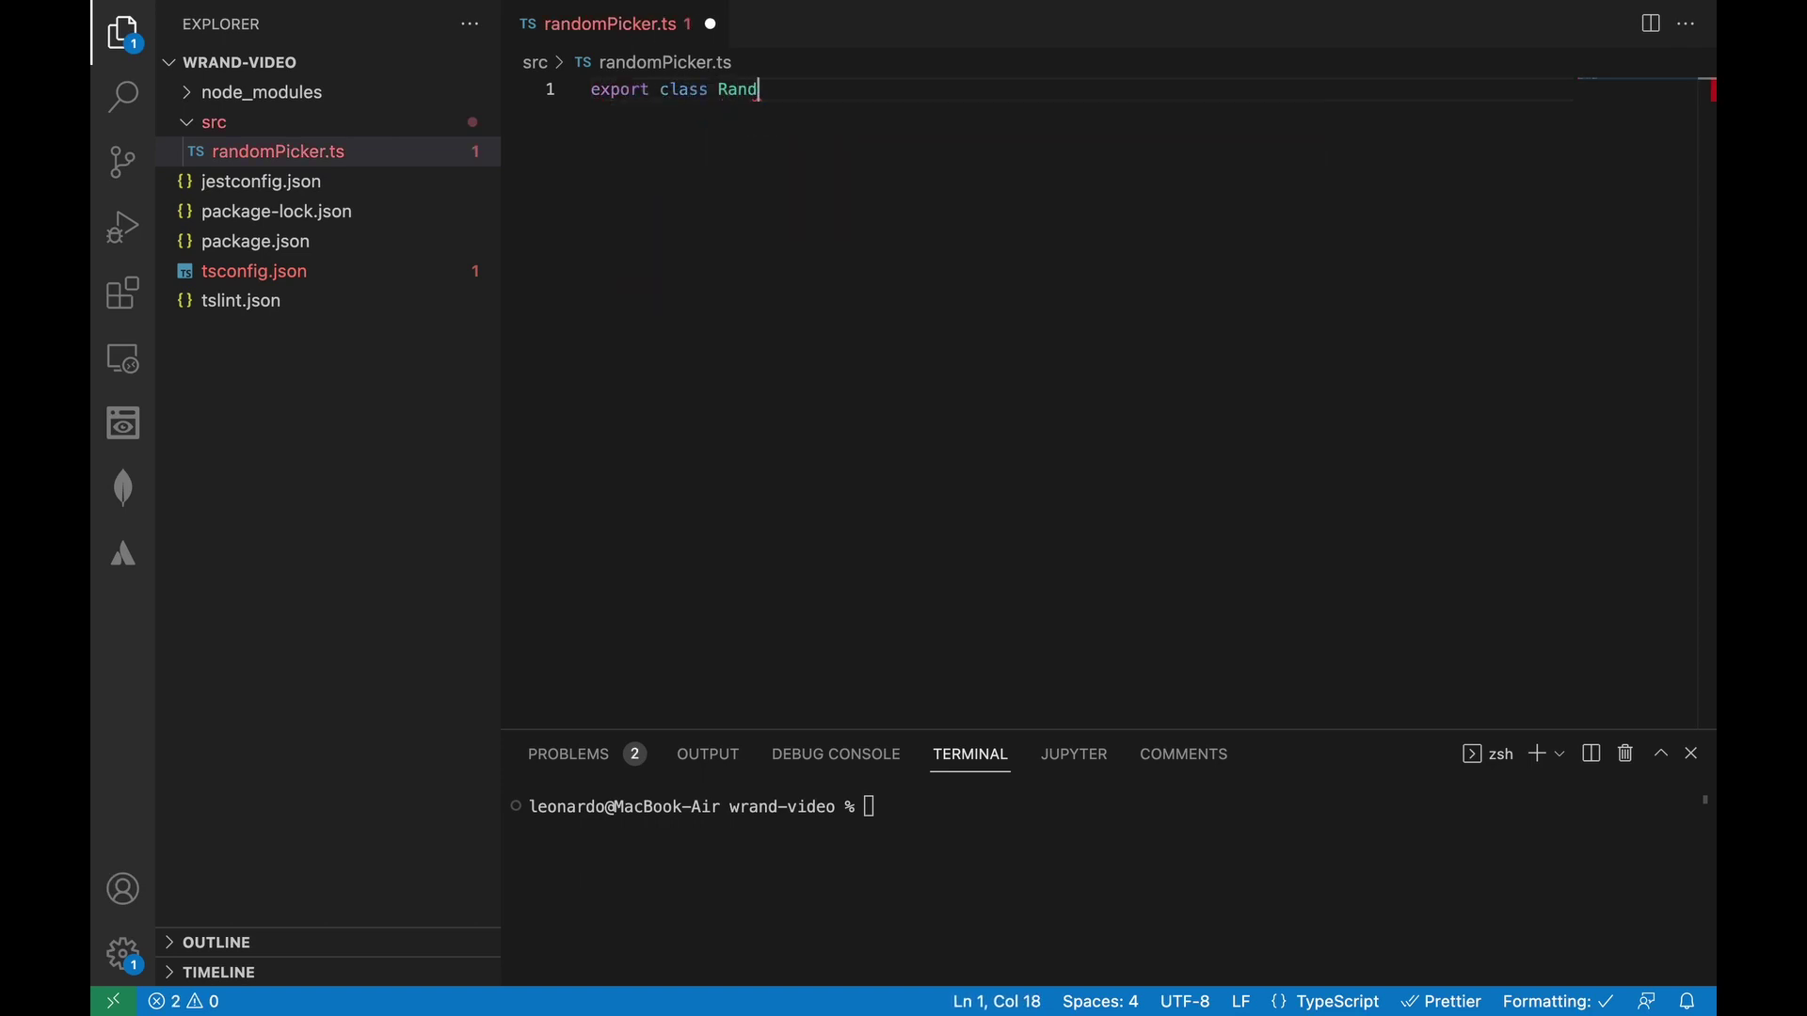
pyautogui.write('omPicker {')
# Step: Write an exported RandomPicker class with a private items field and an empty constructor, then save
pyautogui.press('Return')
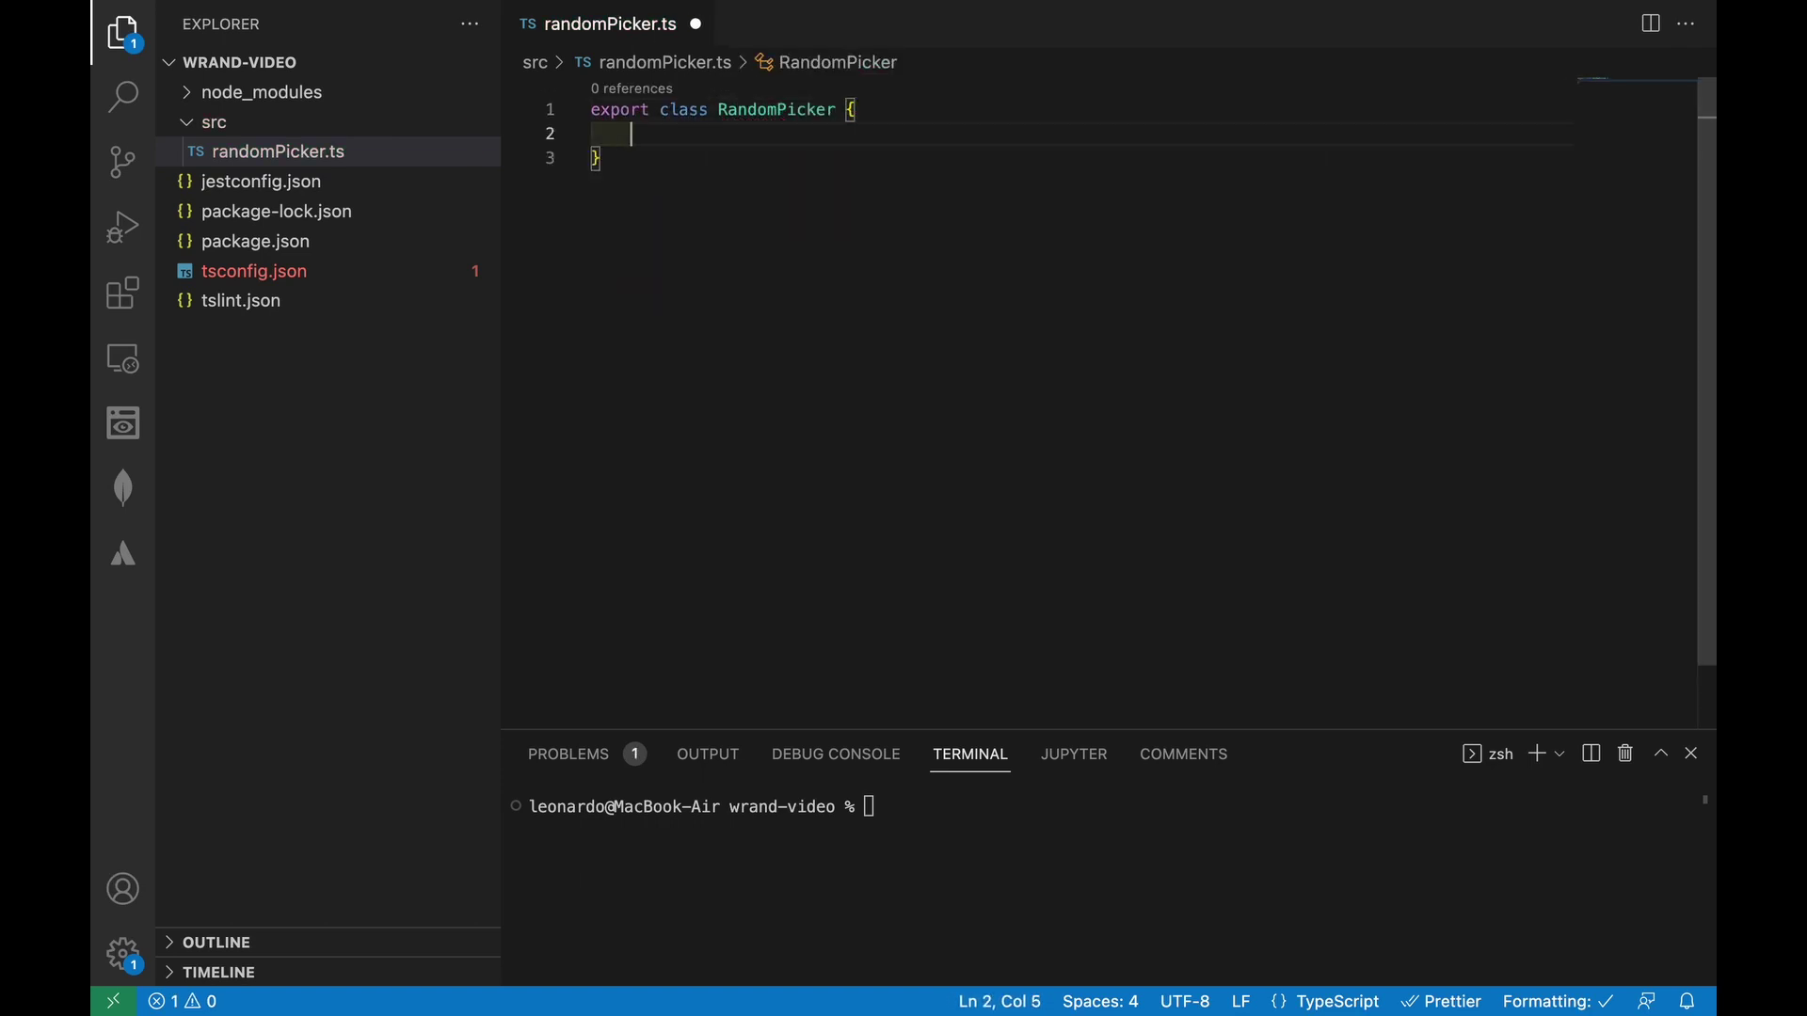
pyautogui.press('Return')
pyautogui.write('constructor(items: any')
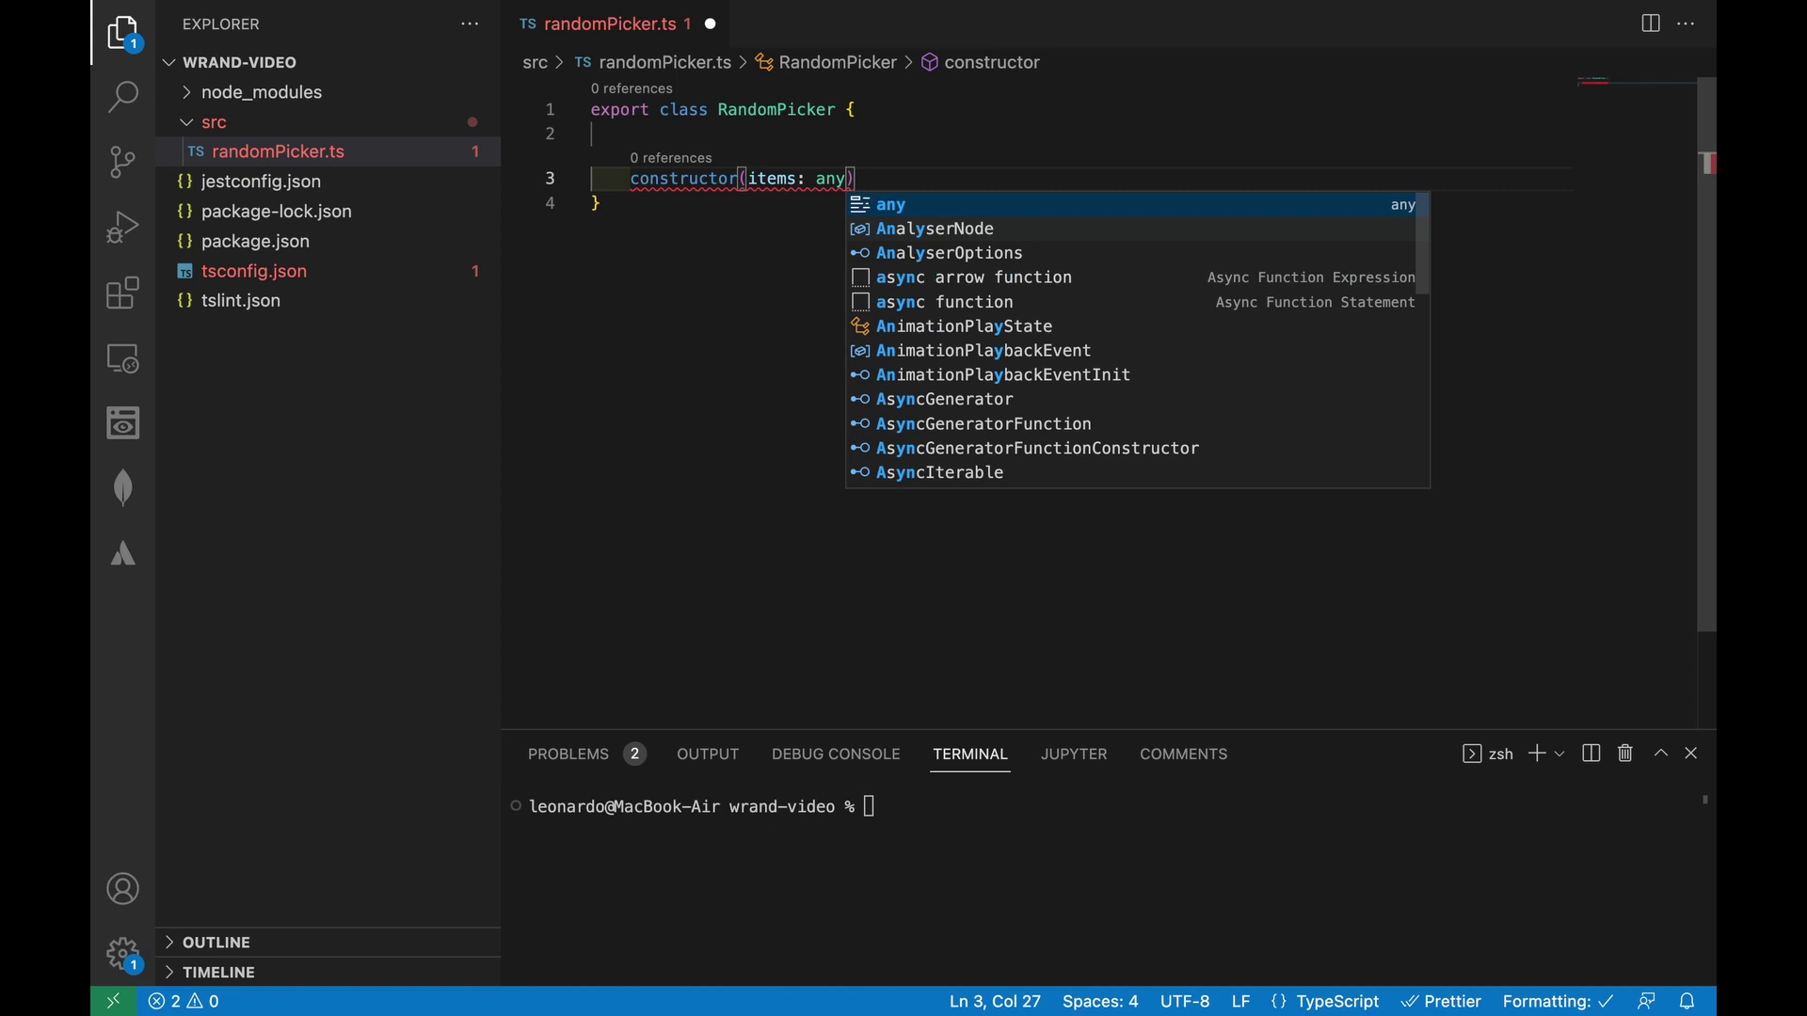
pyautogui.press('End')
pyautogui.write('{')
pyautogui.press('Return')
pyautogui.click(908, 134)
pyautogui.write('private i')
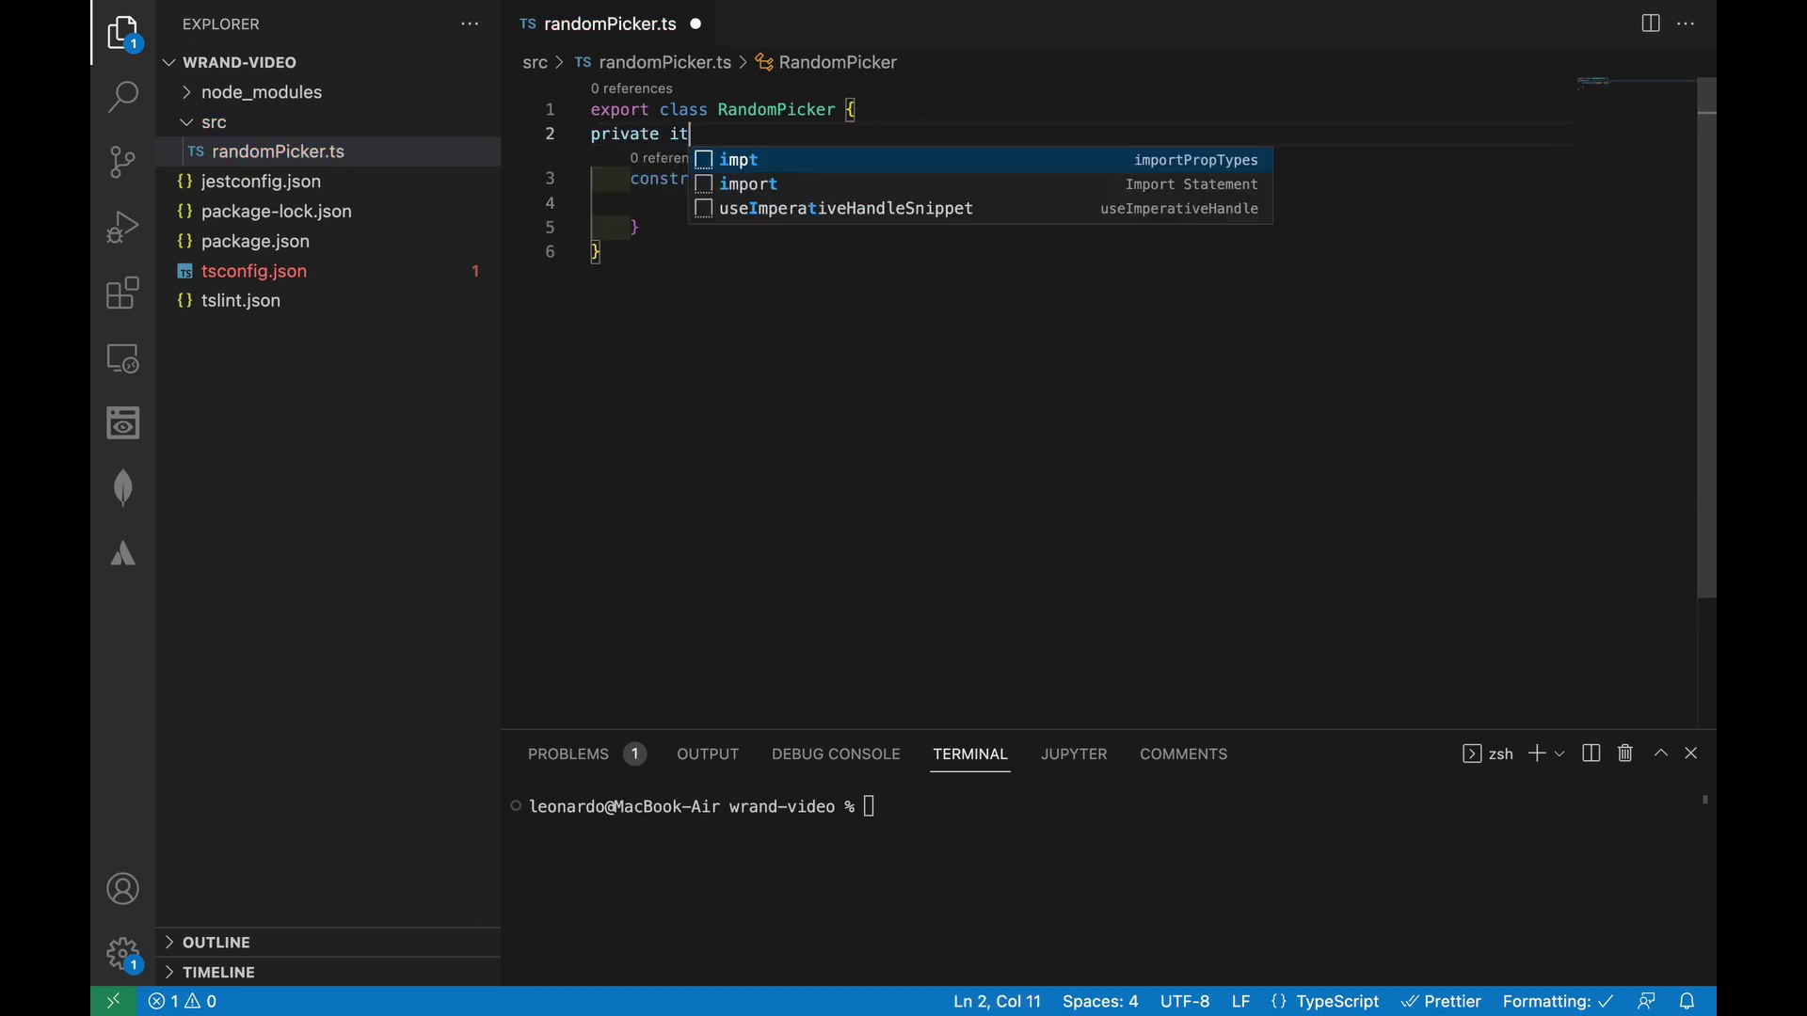
pyautogui.write('tems: any;')
pyautogui.hotkey('ctrl', 's')
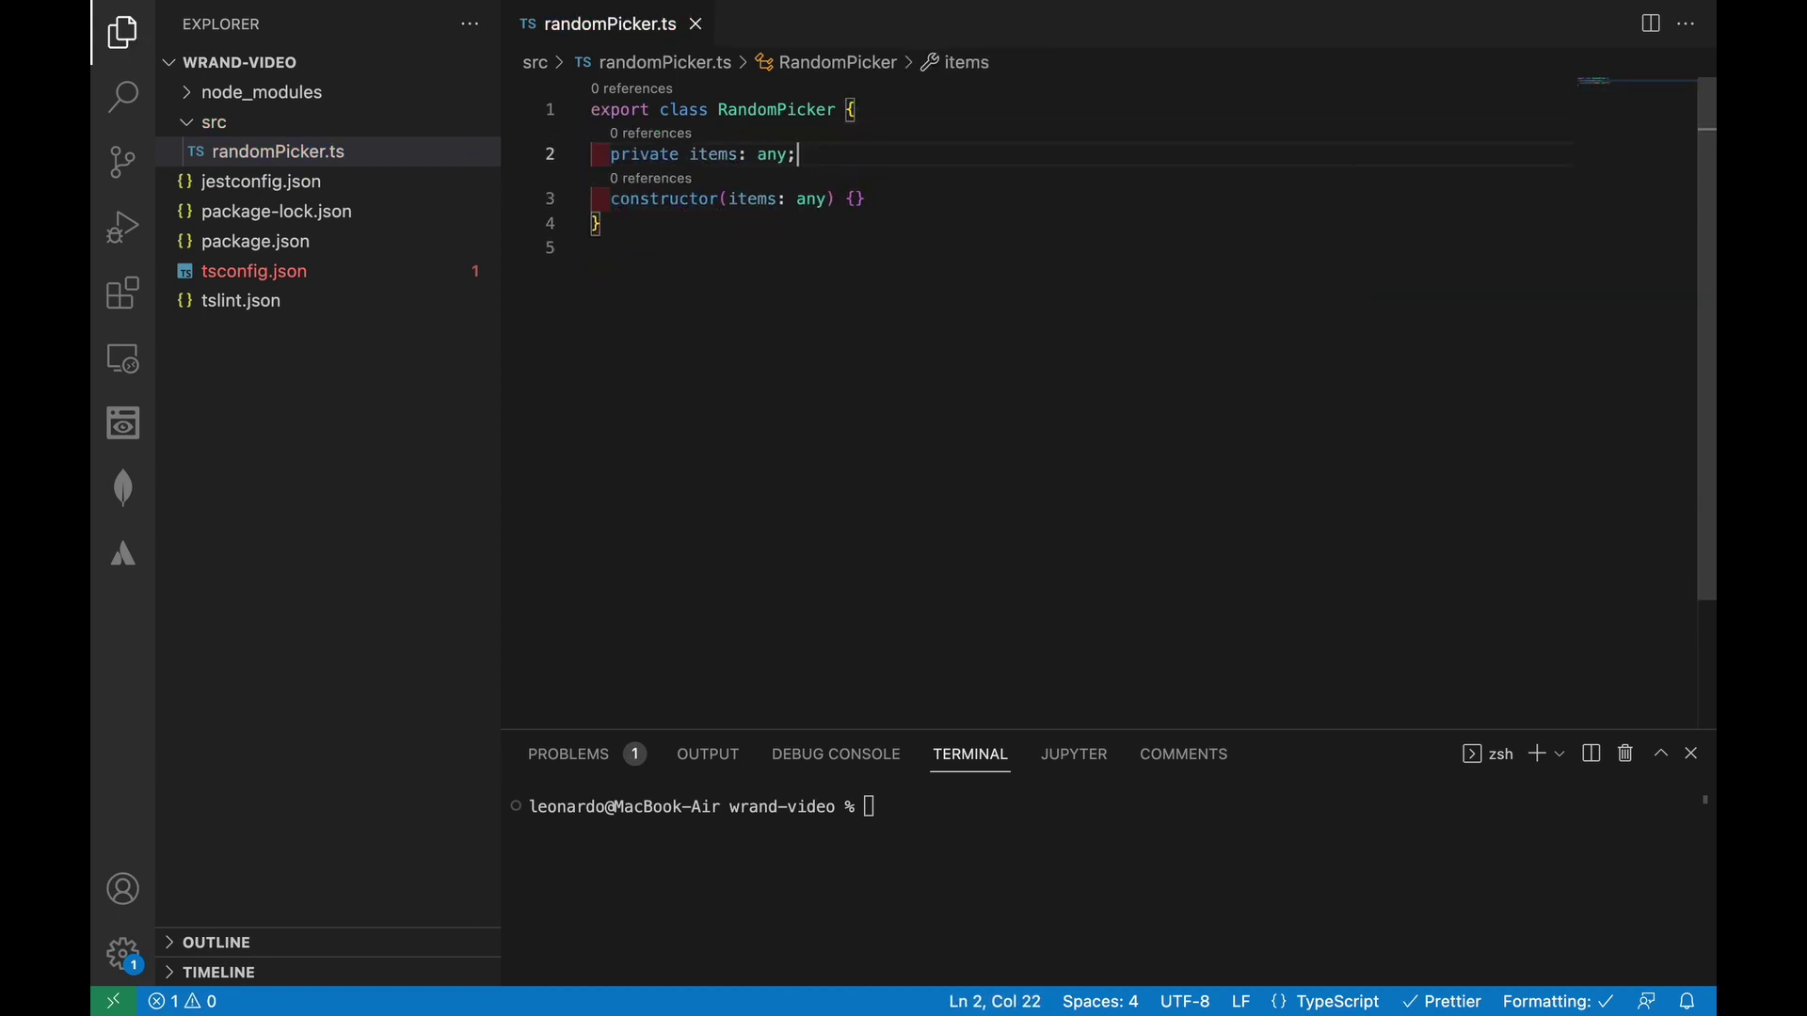
# Step: Create src/types.ts exporting a WeightedItem type with original and weight fields, and save it
pyautogui.rightClick(214, 121)
pyautogui.click(248, 133)
pyautogui.write('typ')
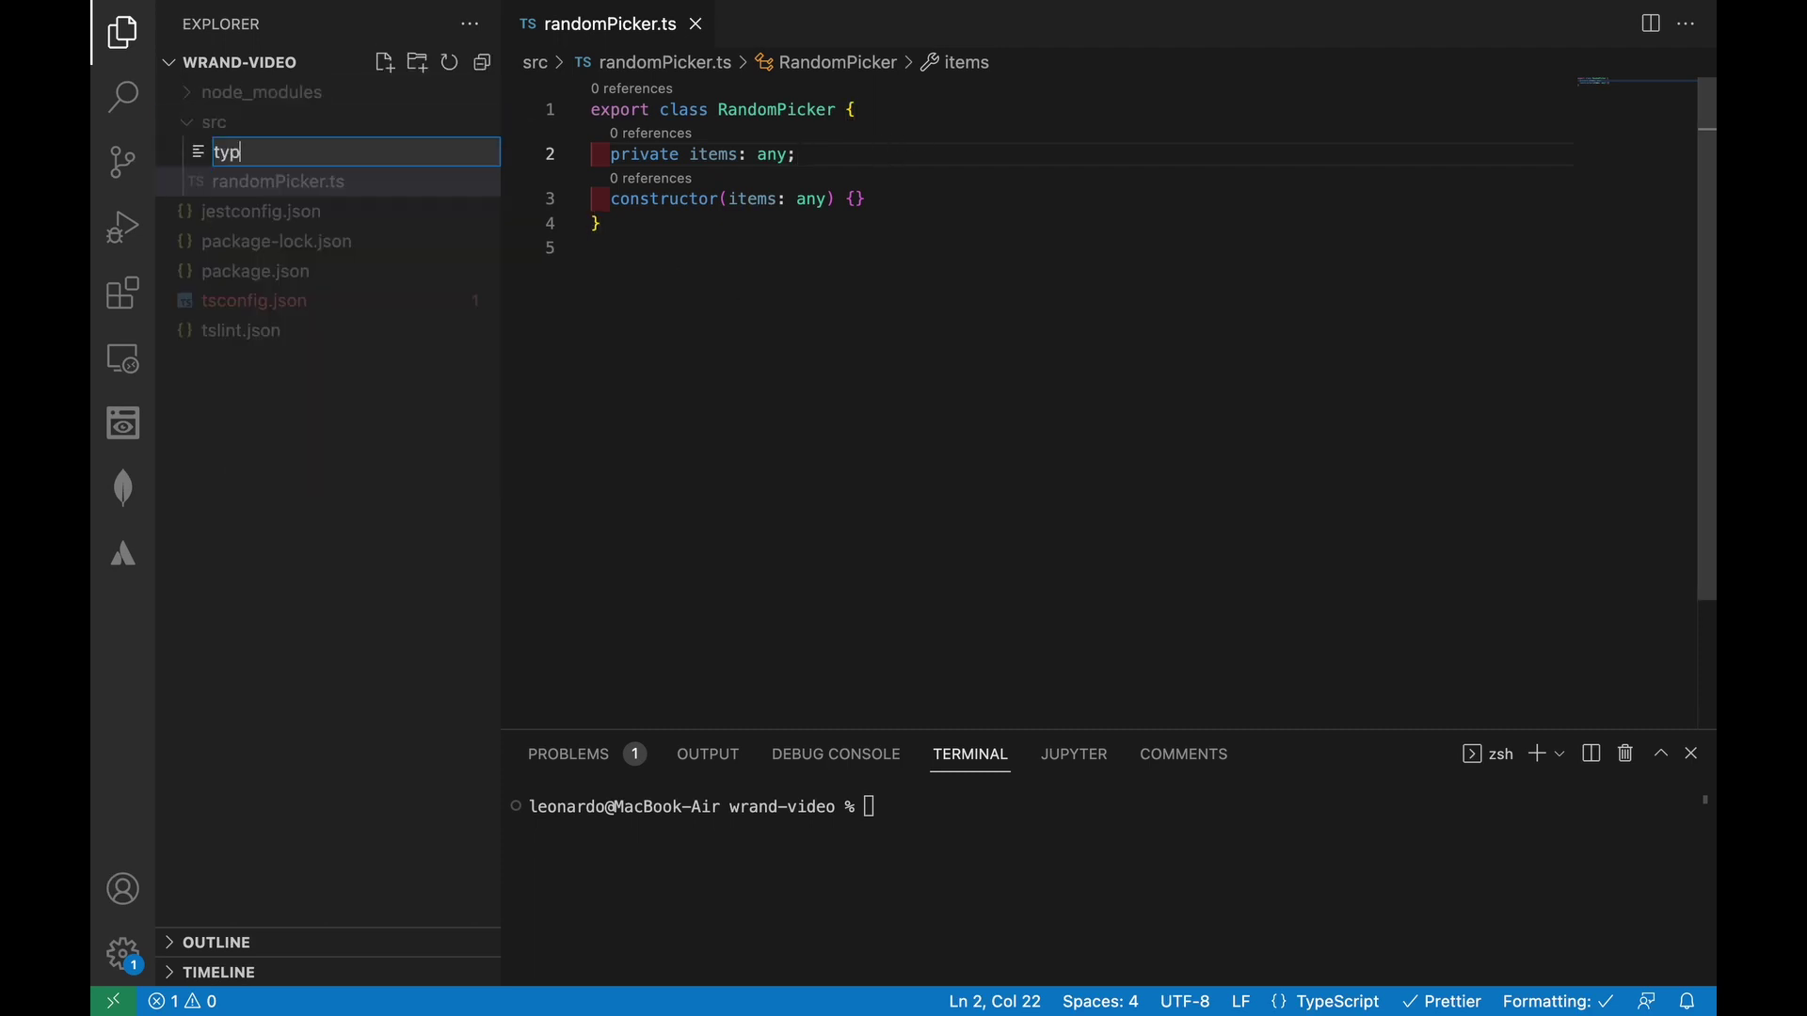
pyautogui.write('ts')
pyautogui.press('Return')
pyautogui.write('type W')
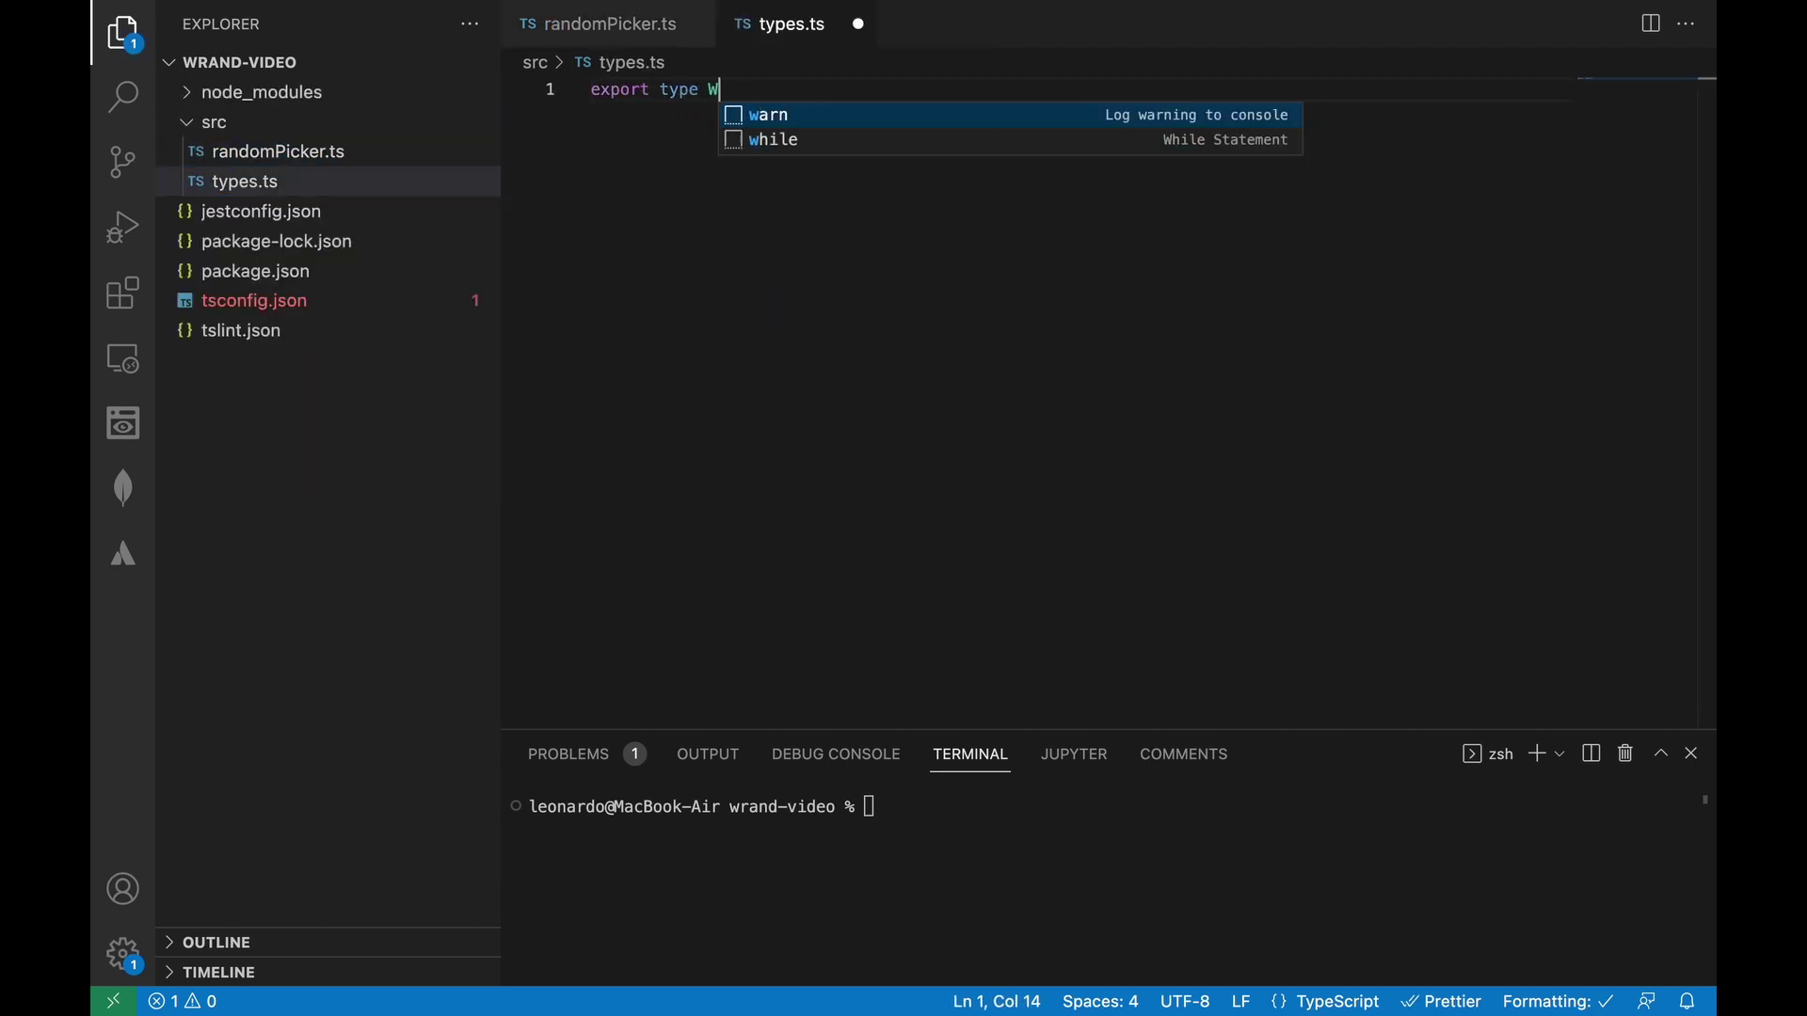
pyautogui.write('eightedItem = {')
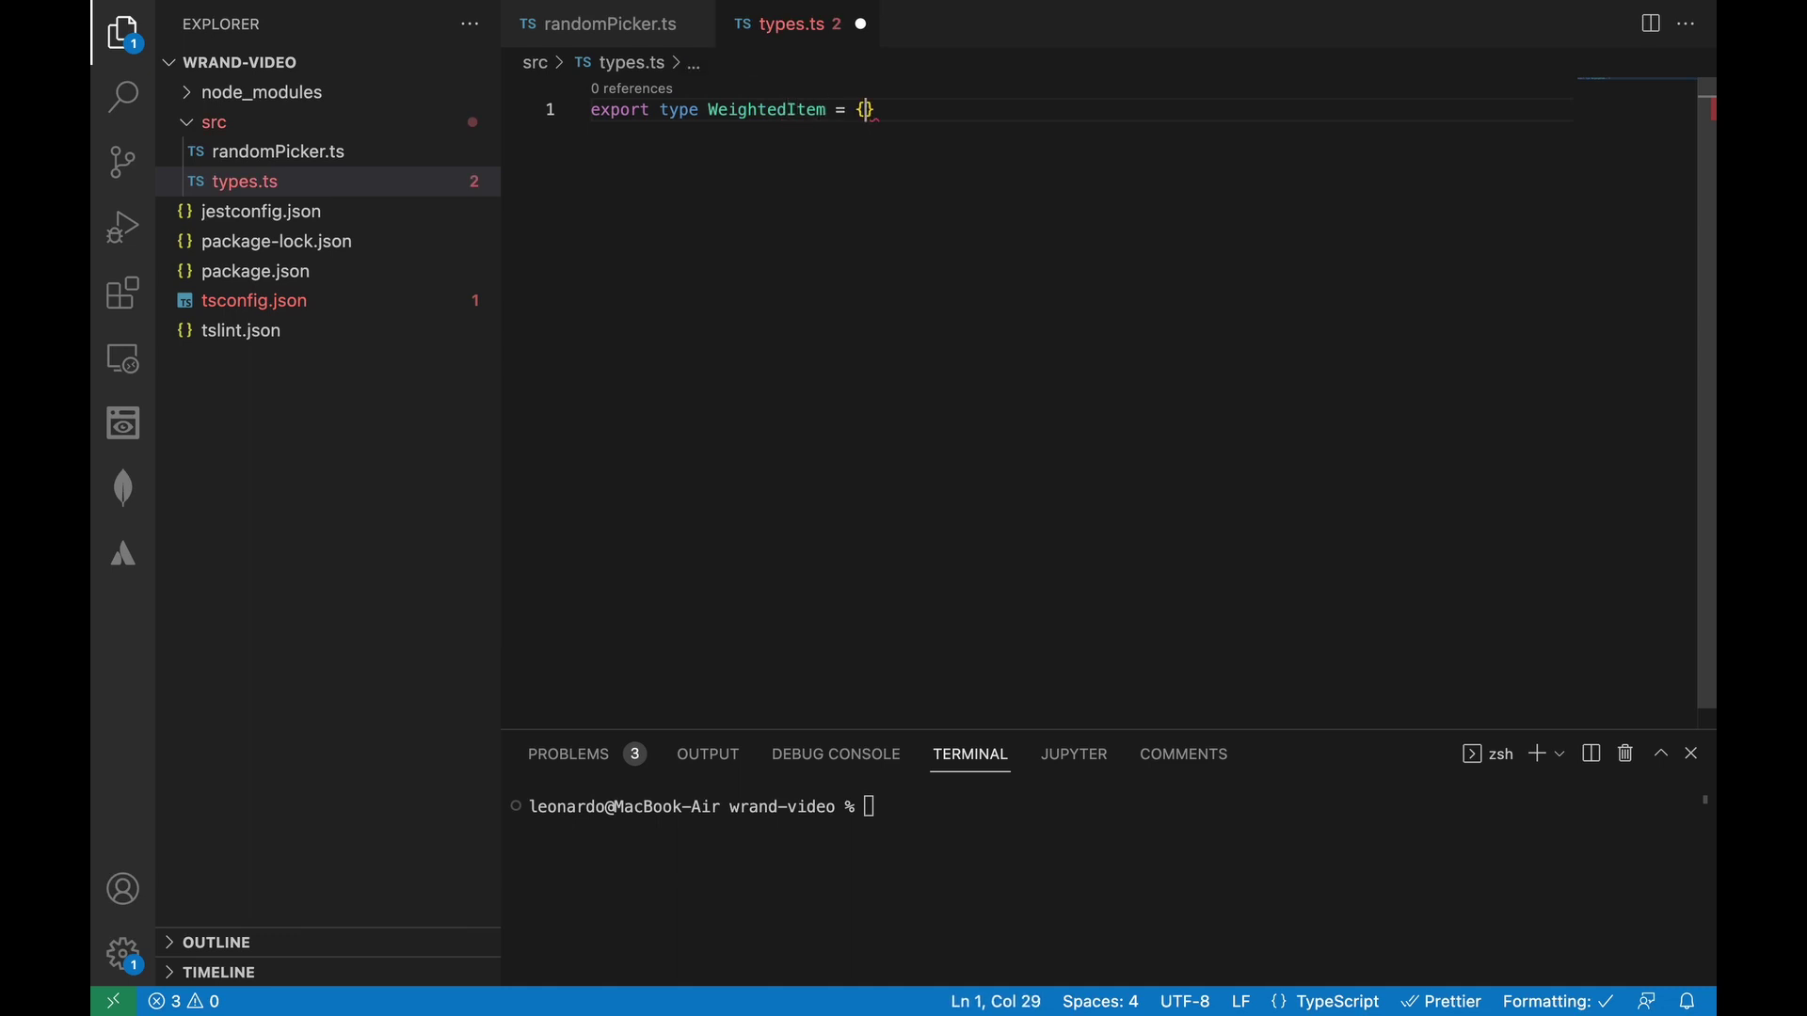
pyautogui.press('Return')
pyautogui.write('original: any;')
pyautogui.press('Return')
pyautogui.write('weigh')
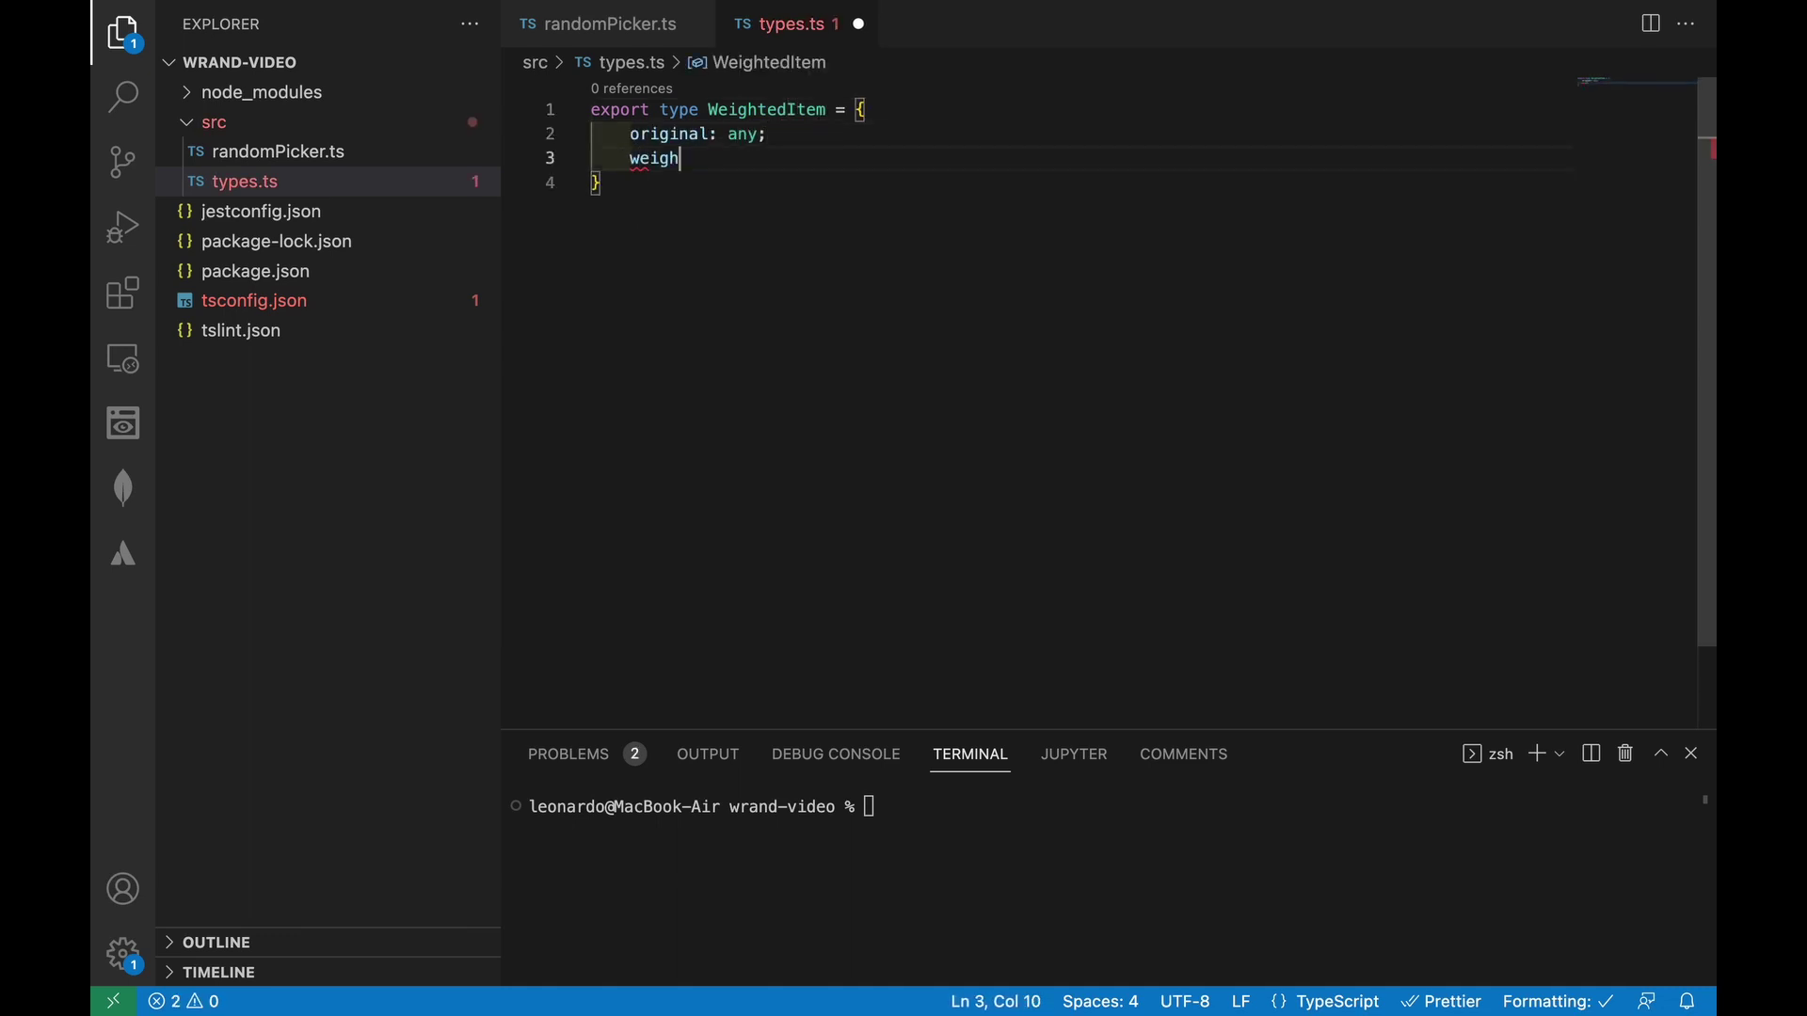
pyautogui.write('t: number;')
pyautogui.hotkey('ctrl', 's')
# Step: Make WeightedItem generic as WeightedItem<T>, typing original as T
pyautogui.click(826, 109)
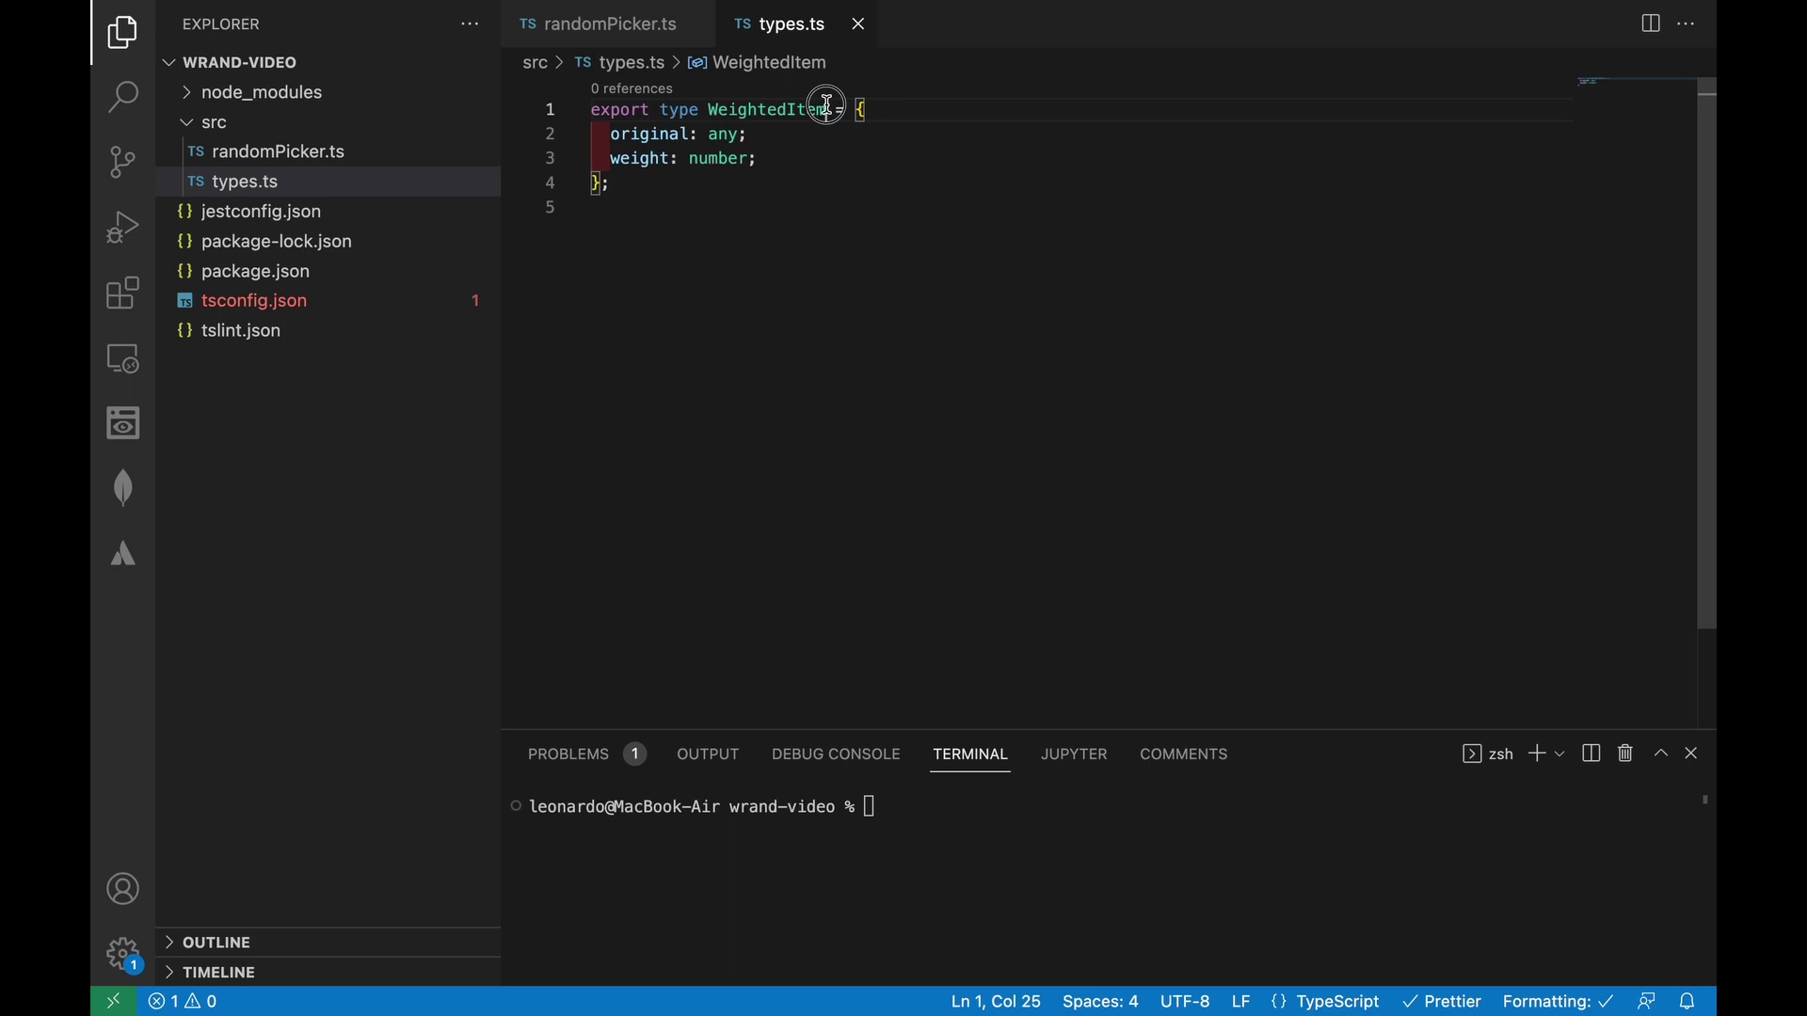
pyautogui.write('<T>')
pyautogui.doubleClick(725, 134)
pyautogui.write('T')
pyautogui.press('Escape')
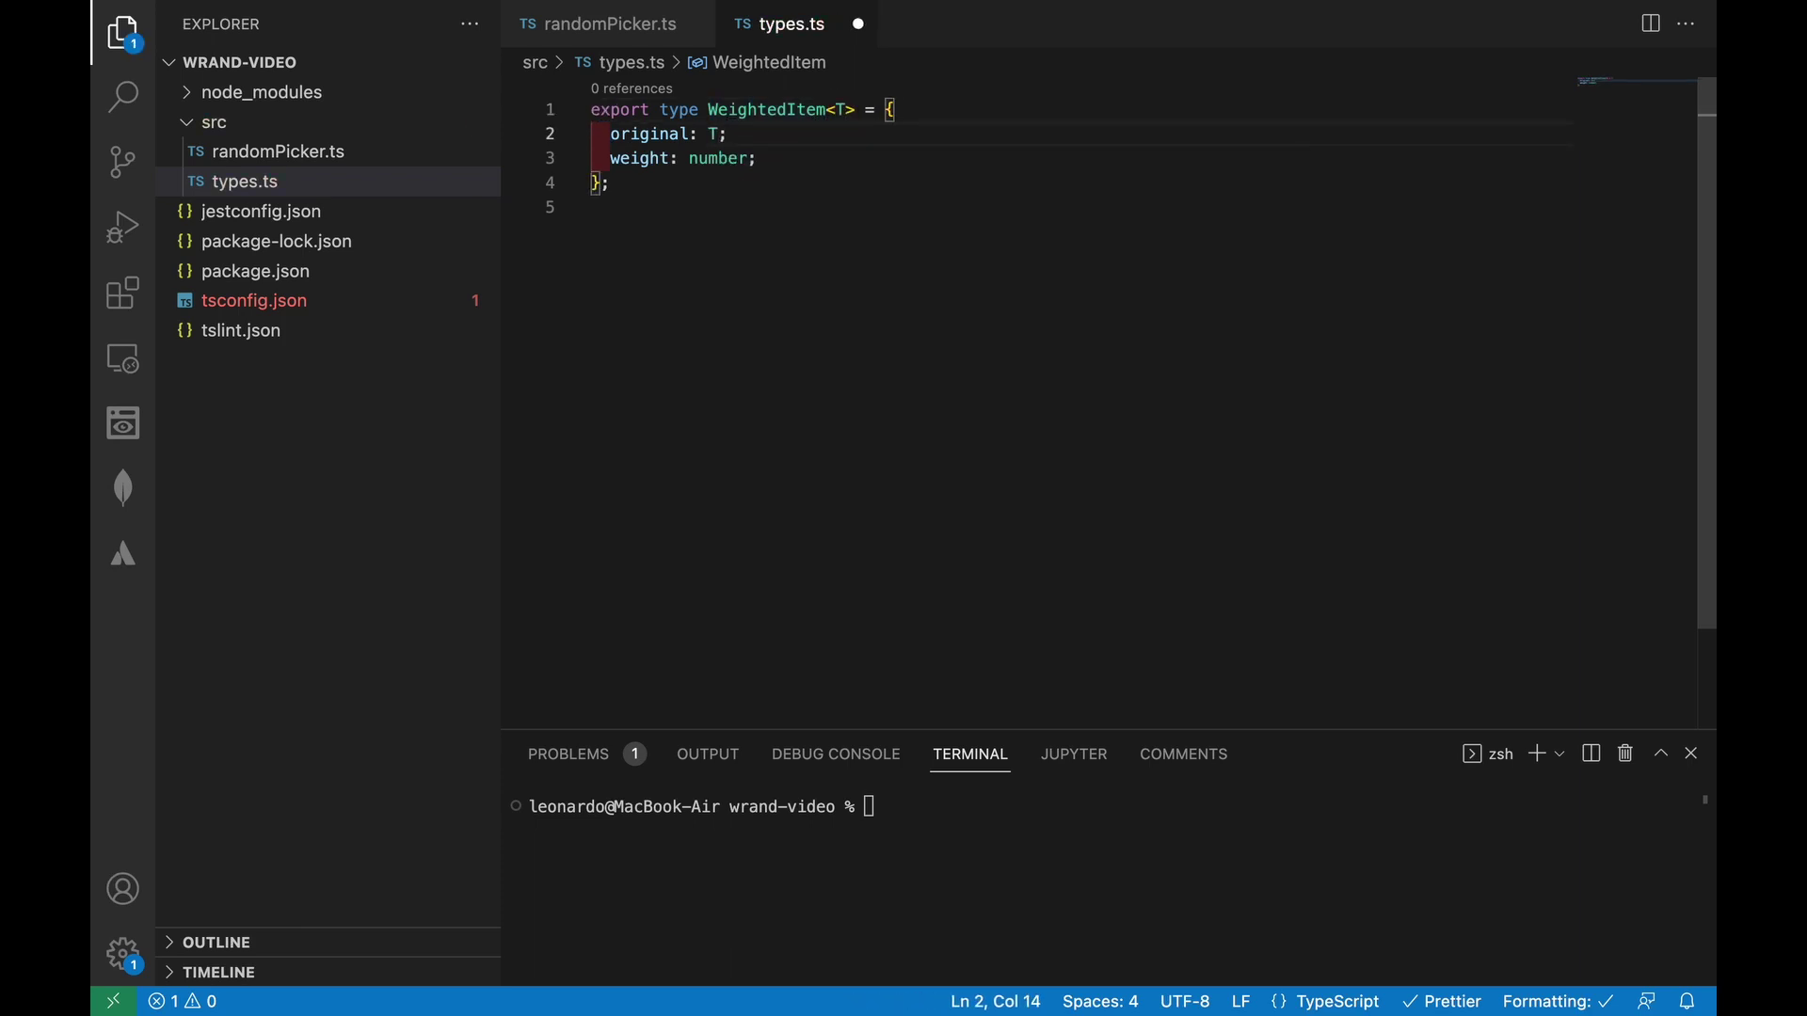
# Step: Make RandomPicker generic over WeightedItem items and add a stub pick(): T method, then save
pyautogui.click(609, 23)
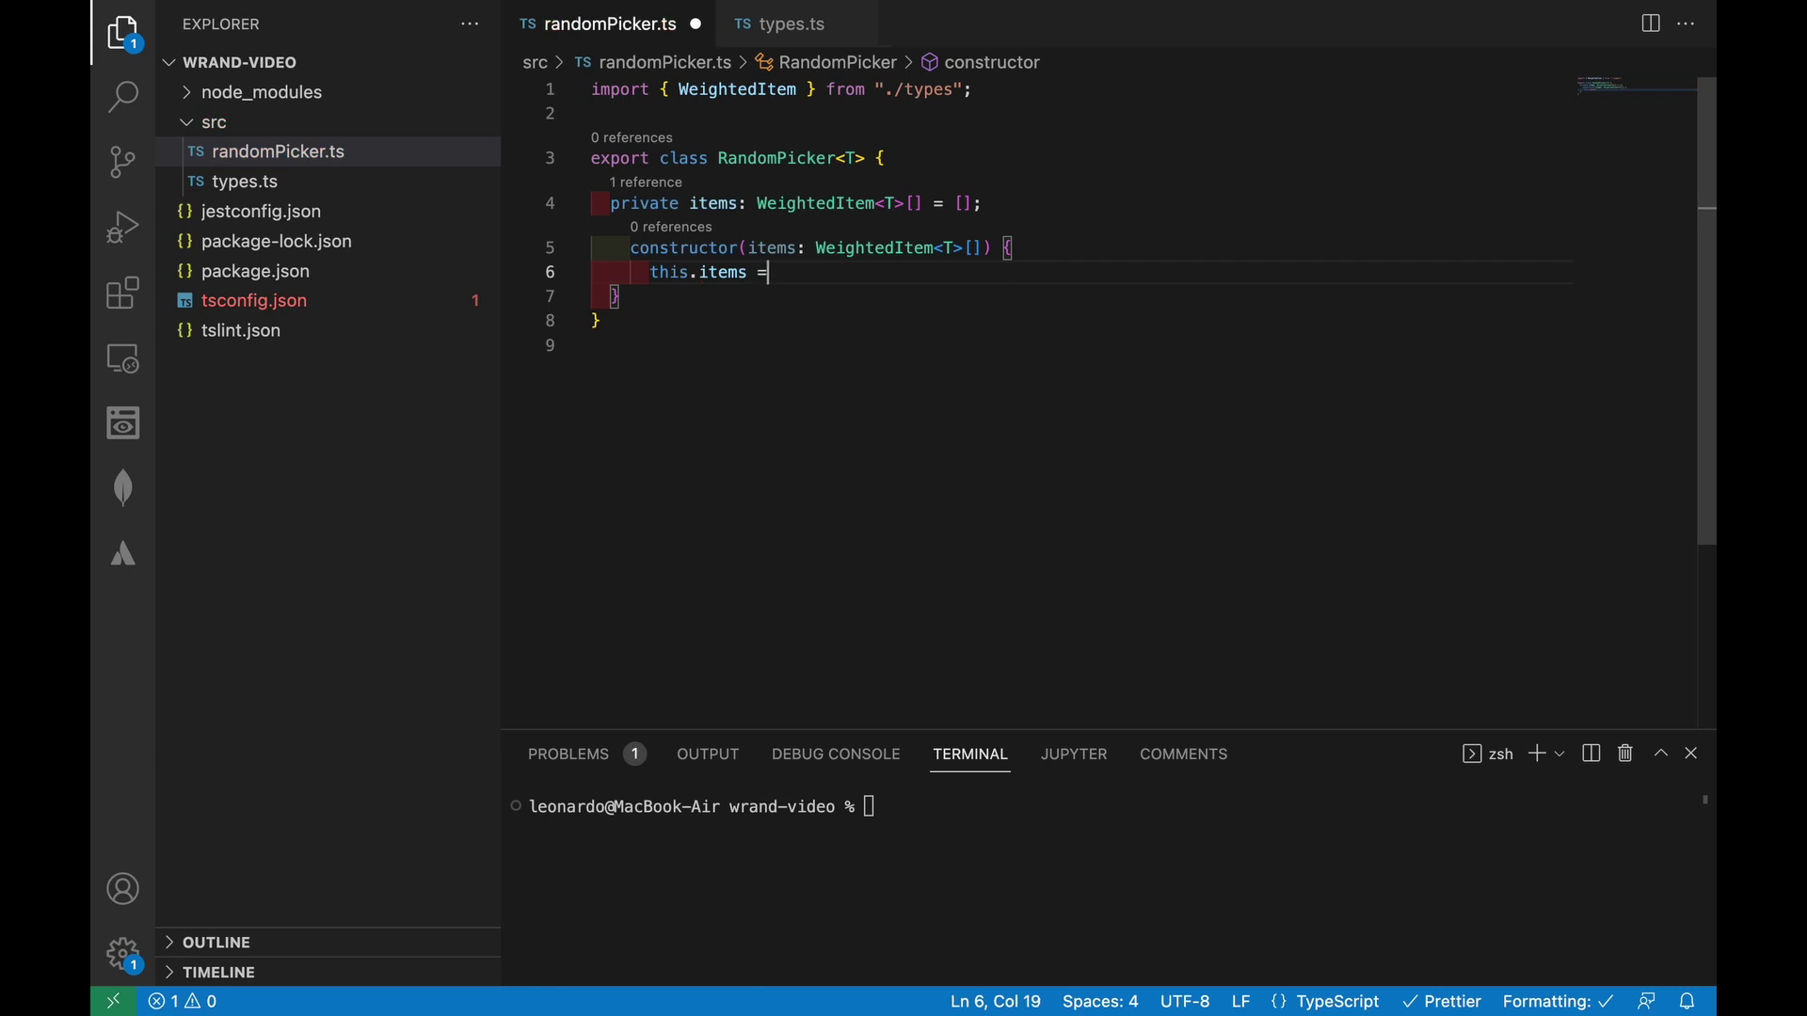
pyautogui.write('items;')
pyautogui.hotkey('ctrl', 's')
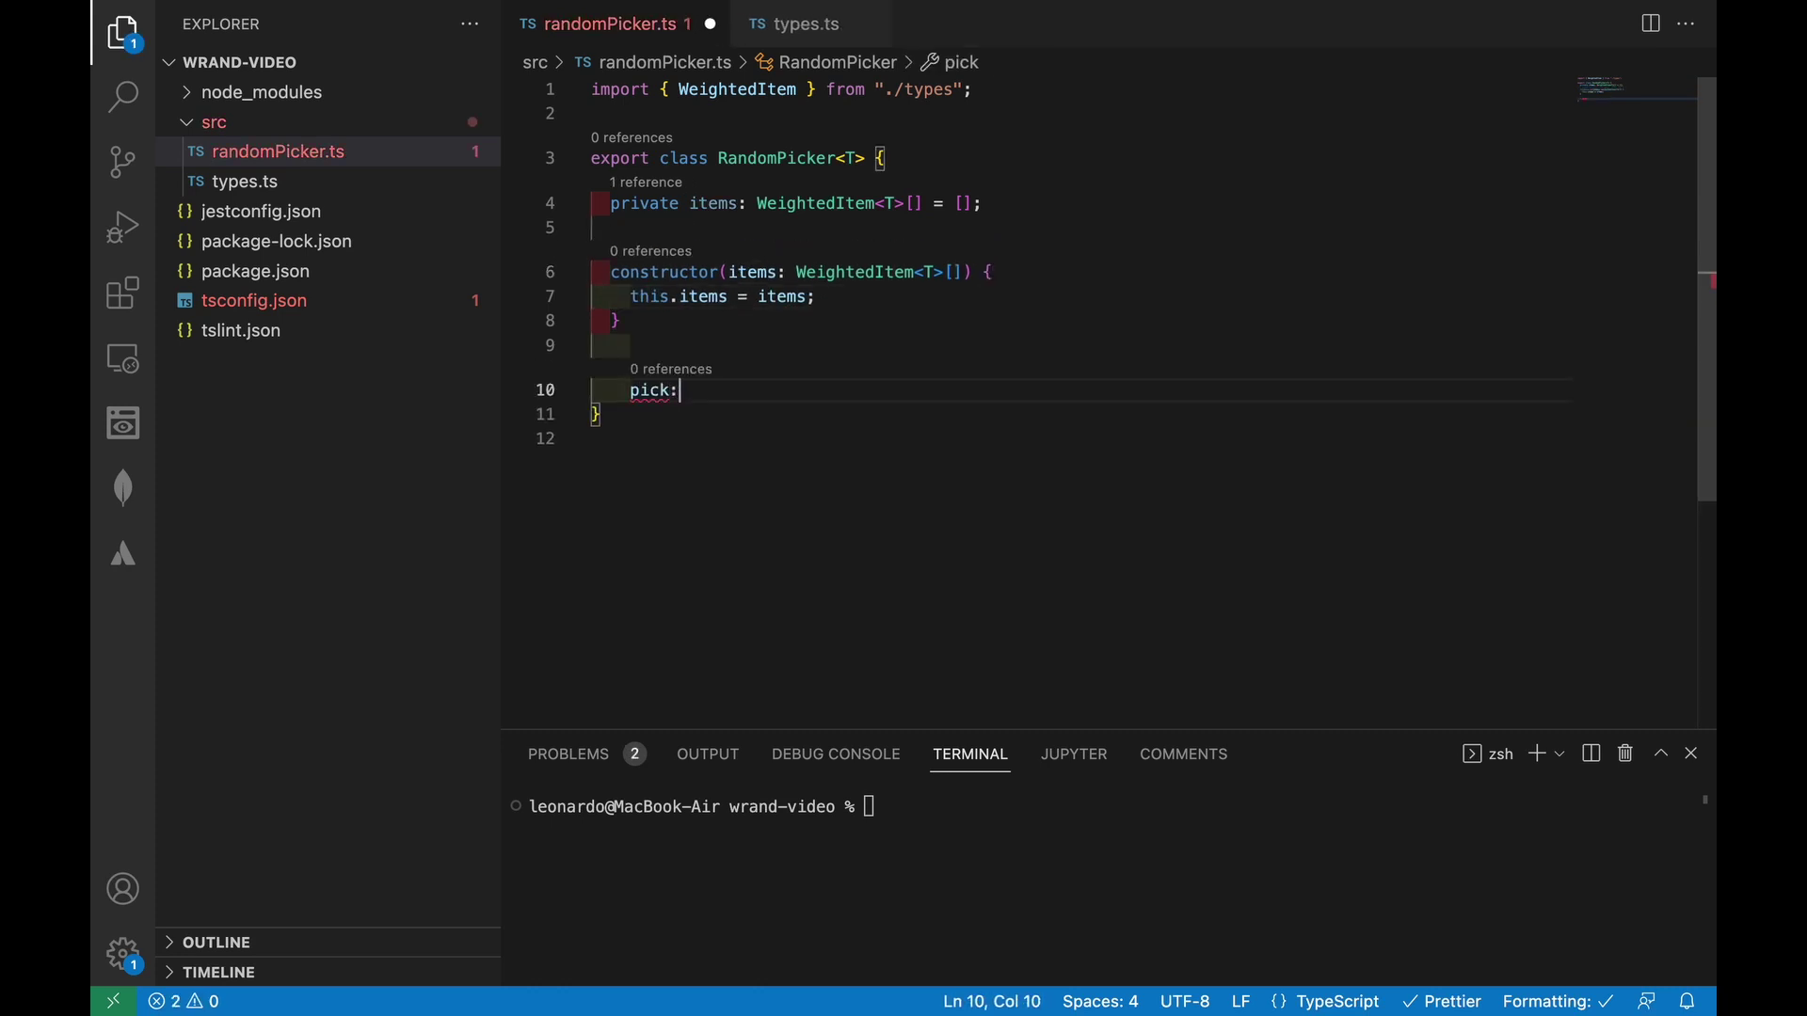
pyautogui.write(': T {')
pyautogui.press('Return')
pyautogui.write('return null;')
pyautogui.hotkey('ctrl', 's')
# Step: Create a src/__tests__ folder containing a new tests.ts file
pyautogui.rightClick(321, 149)
pyautogui.click(327, 149)
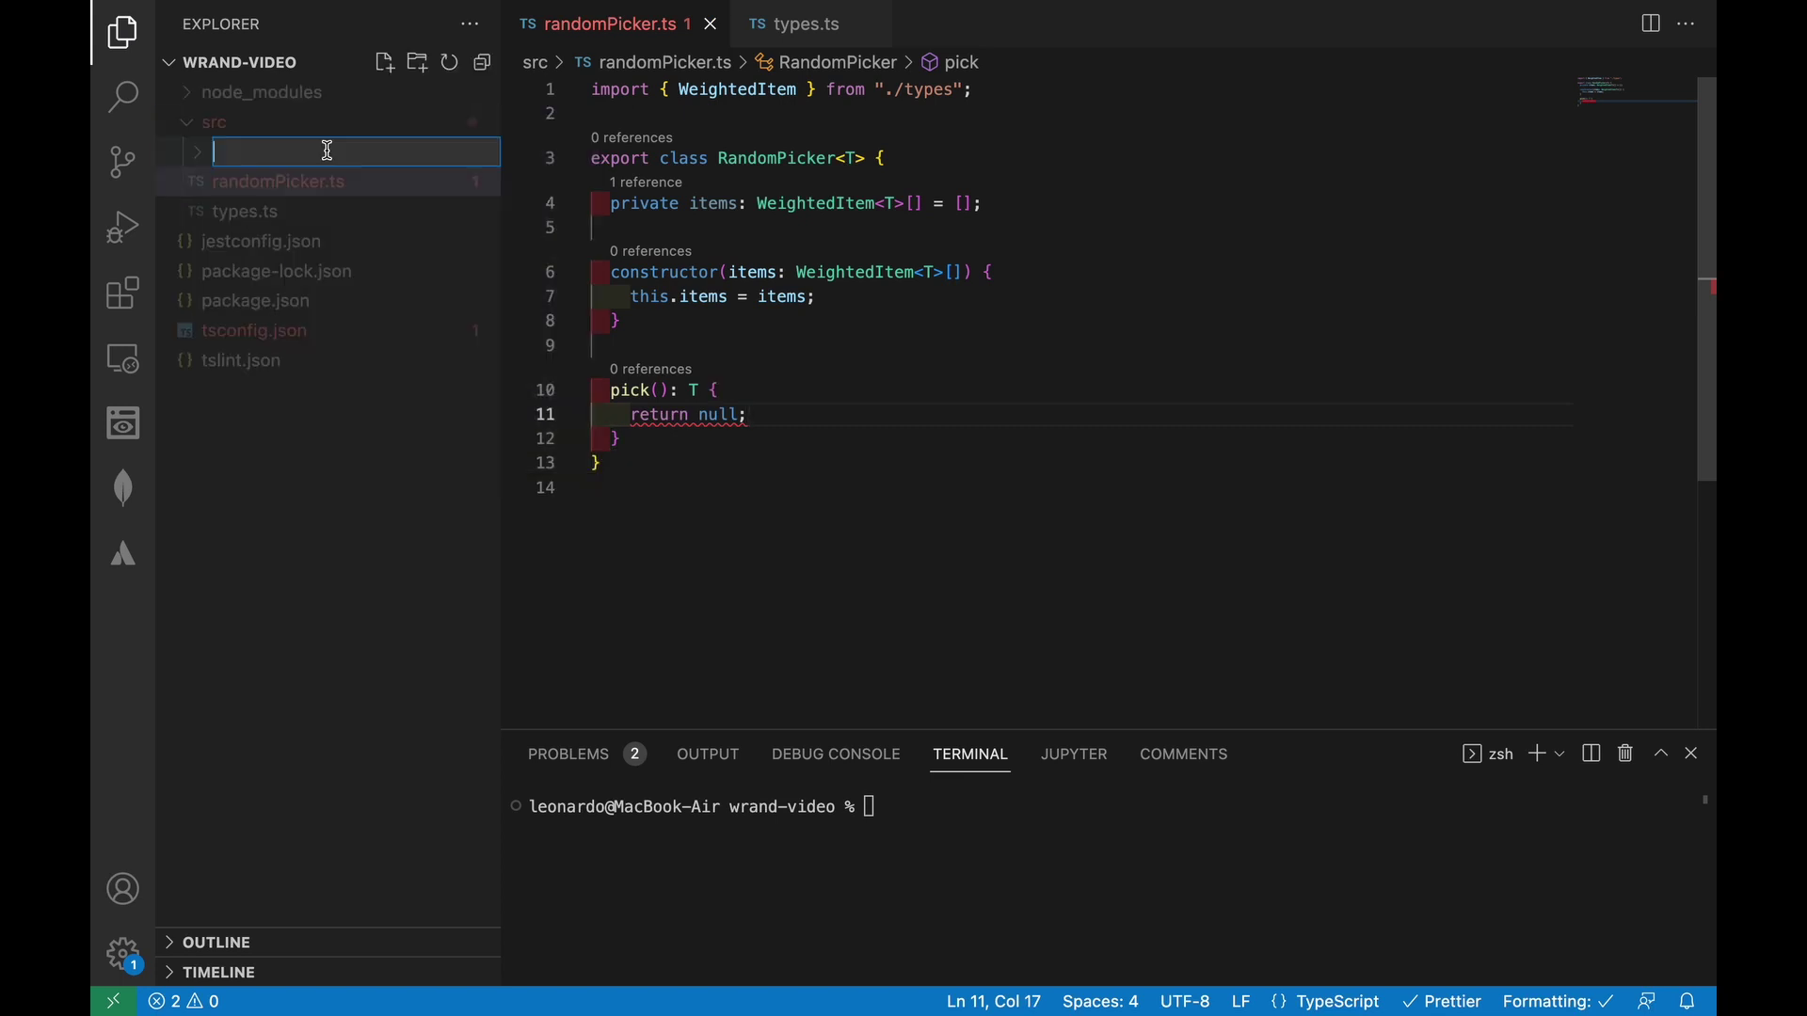
pyautogui.write('__tests_')
pyautogui.press('Return')
pyautogui.rightClick(255, 151)
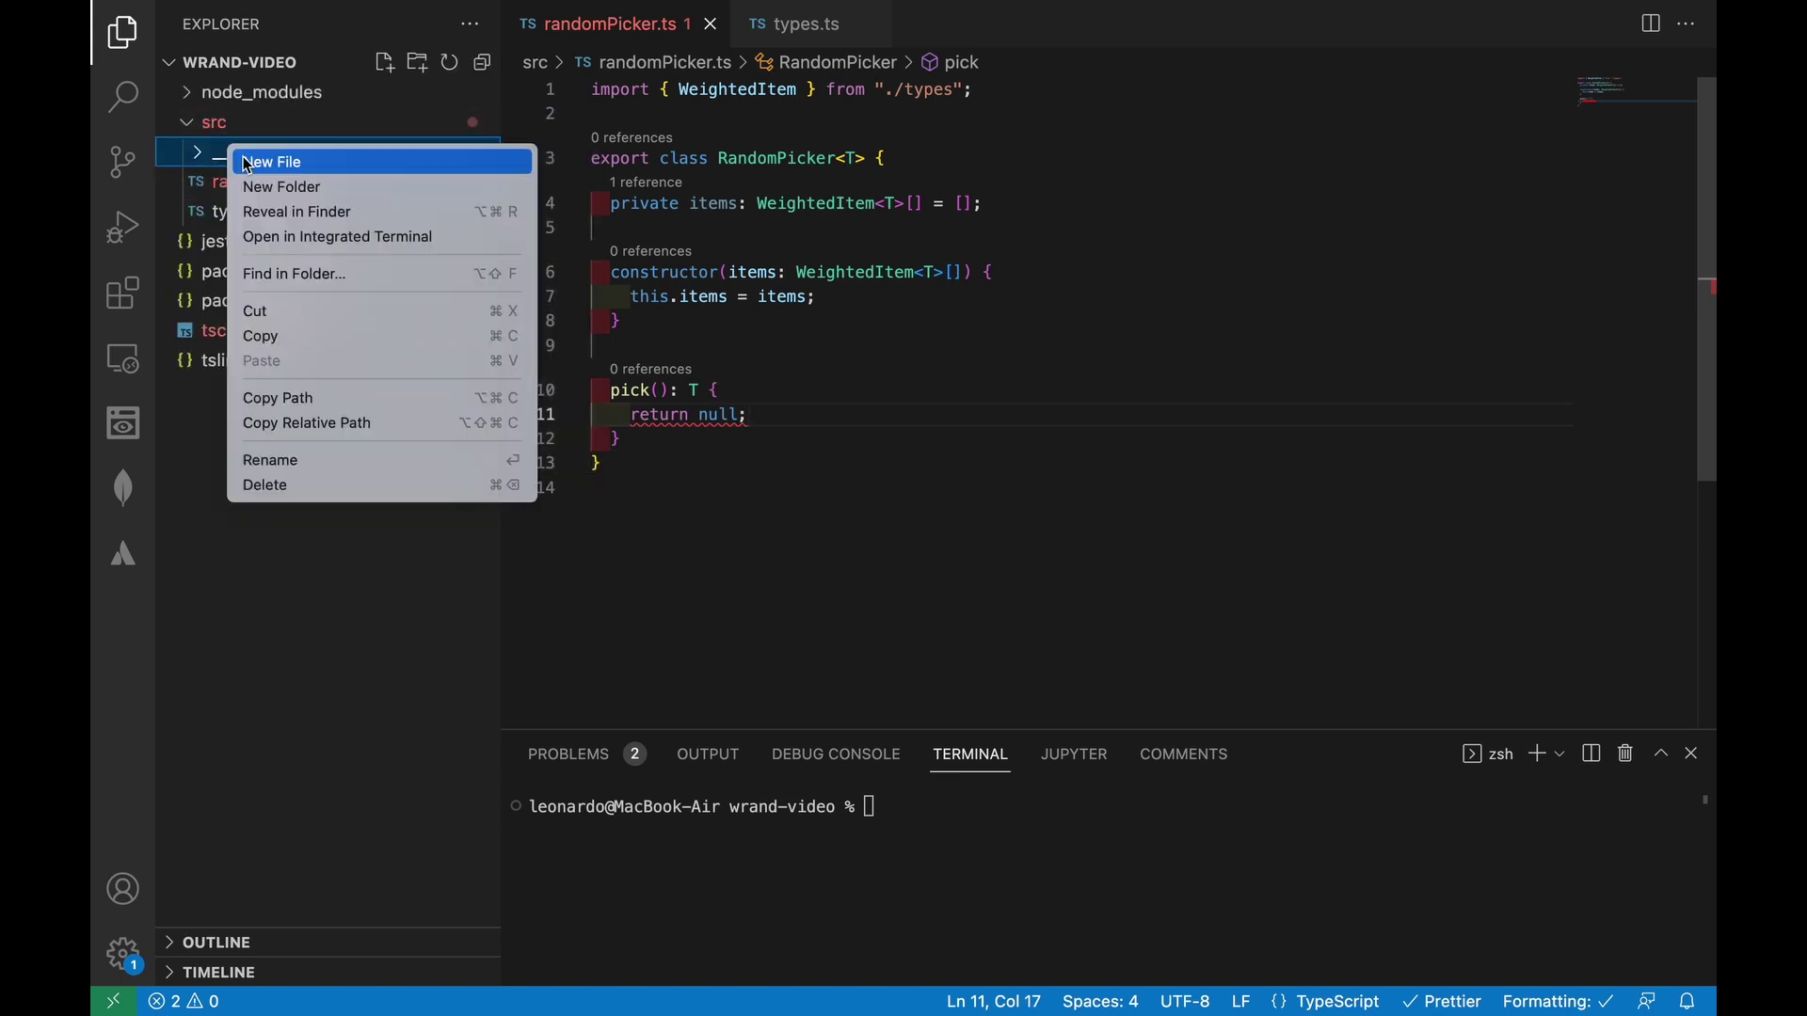
pyautogui.click(282, 158)
pyautogui.write('tests.ts')
pyautogui.press('Return')
# Step: Write the 'should be created' test with an auto-imported RandomPicker, save, and run npm run test
pyautogui.write('import { WeightedItem } from "../types";  const items: WeightedItem<string>[] = [   { original: "Bronze", weight: 20 },   { original: "Silver", weight: 10 },   { original: "Gold", weight: 3 },   { original: "Platinum", weight: 1 }, ];  describe("RandomPicker", () => {   it("should be created", () => {}); });')
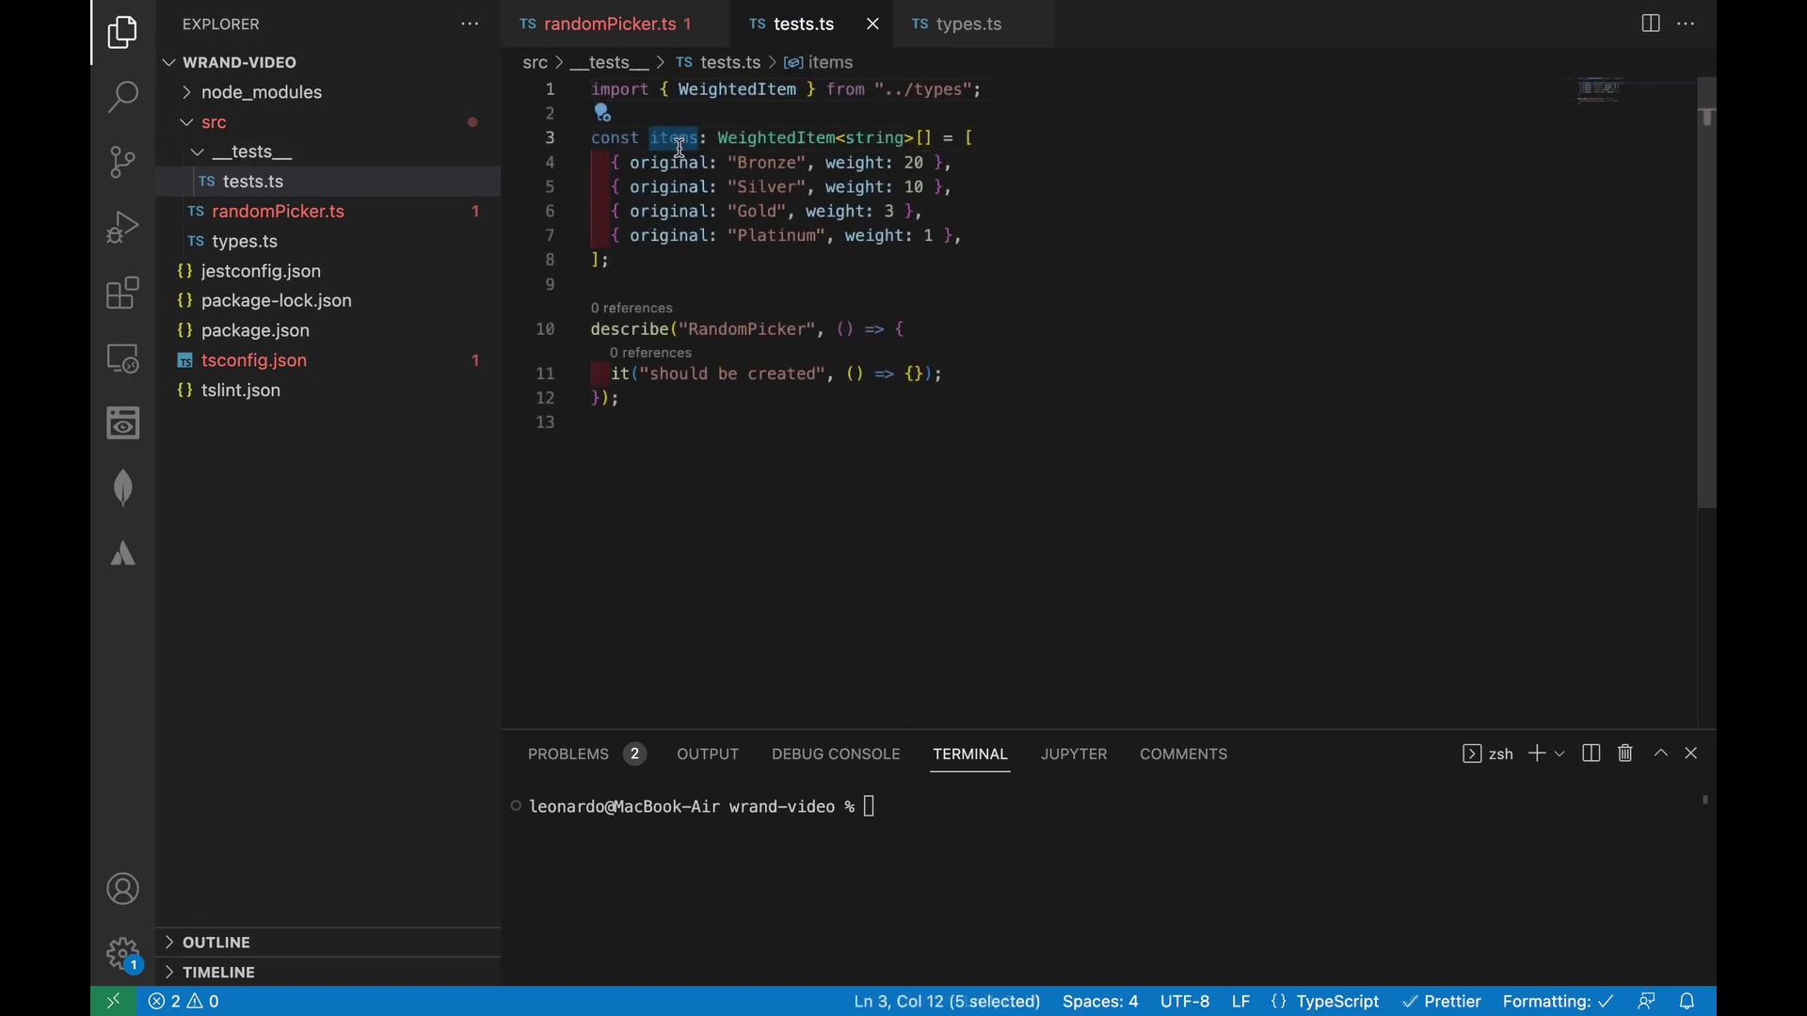
pyautogui.click(913, 374)
pyautogui.press('Return')
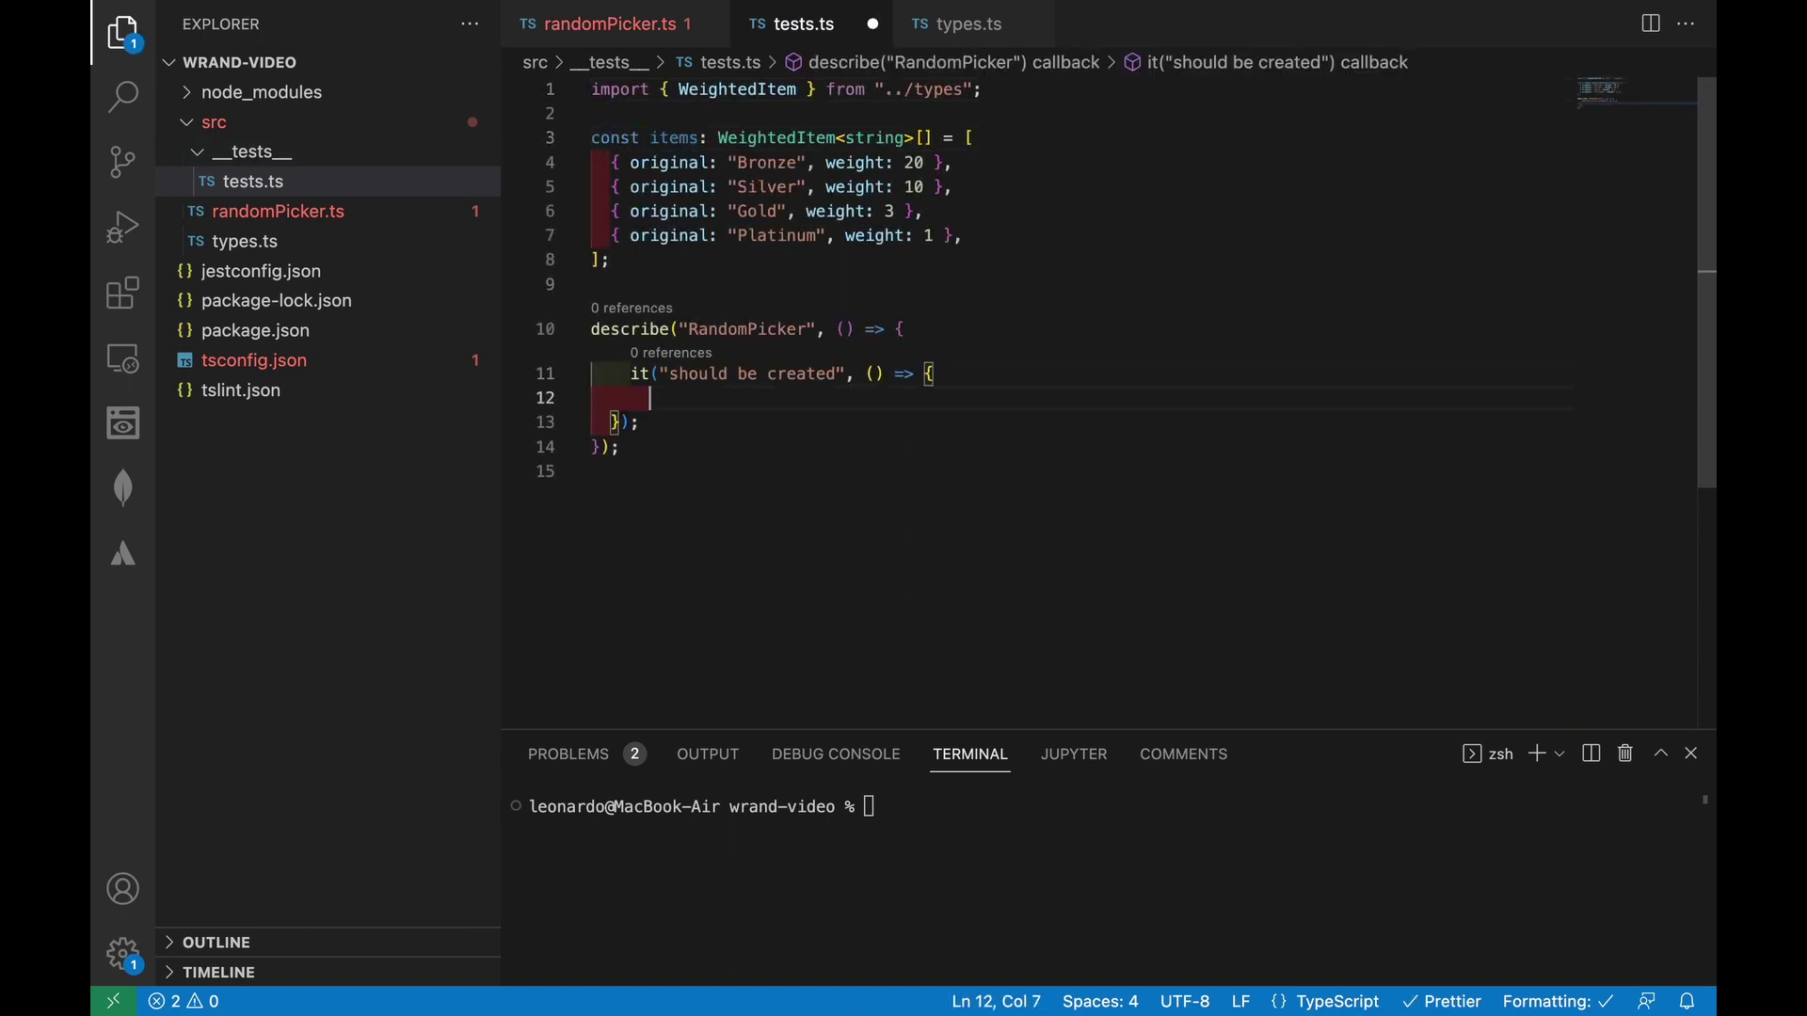
pyautogui.write('const picker = new R')
pyautogui.press('Tab')
pyautogui.write('(items);')
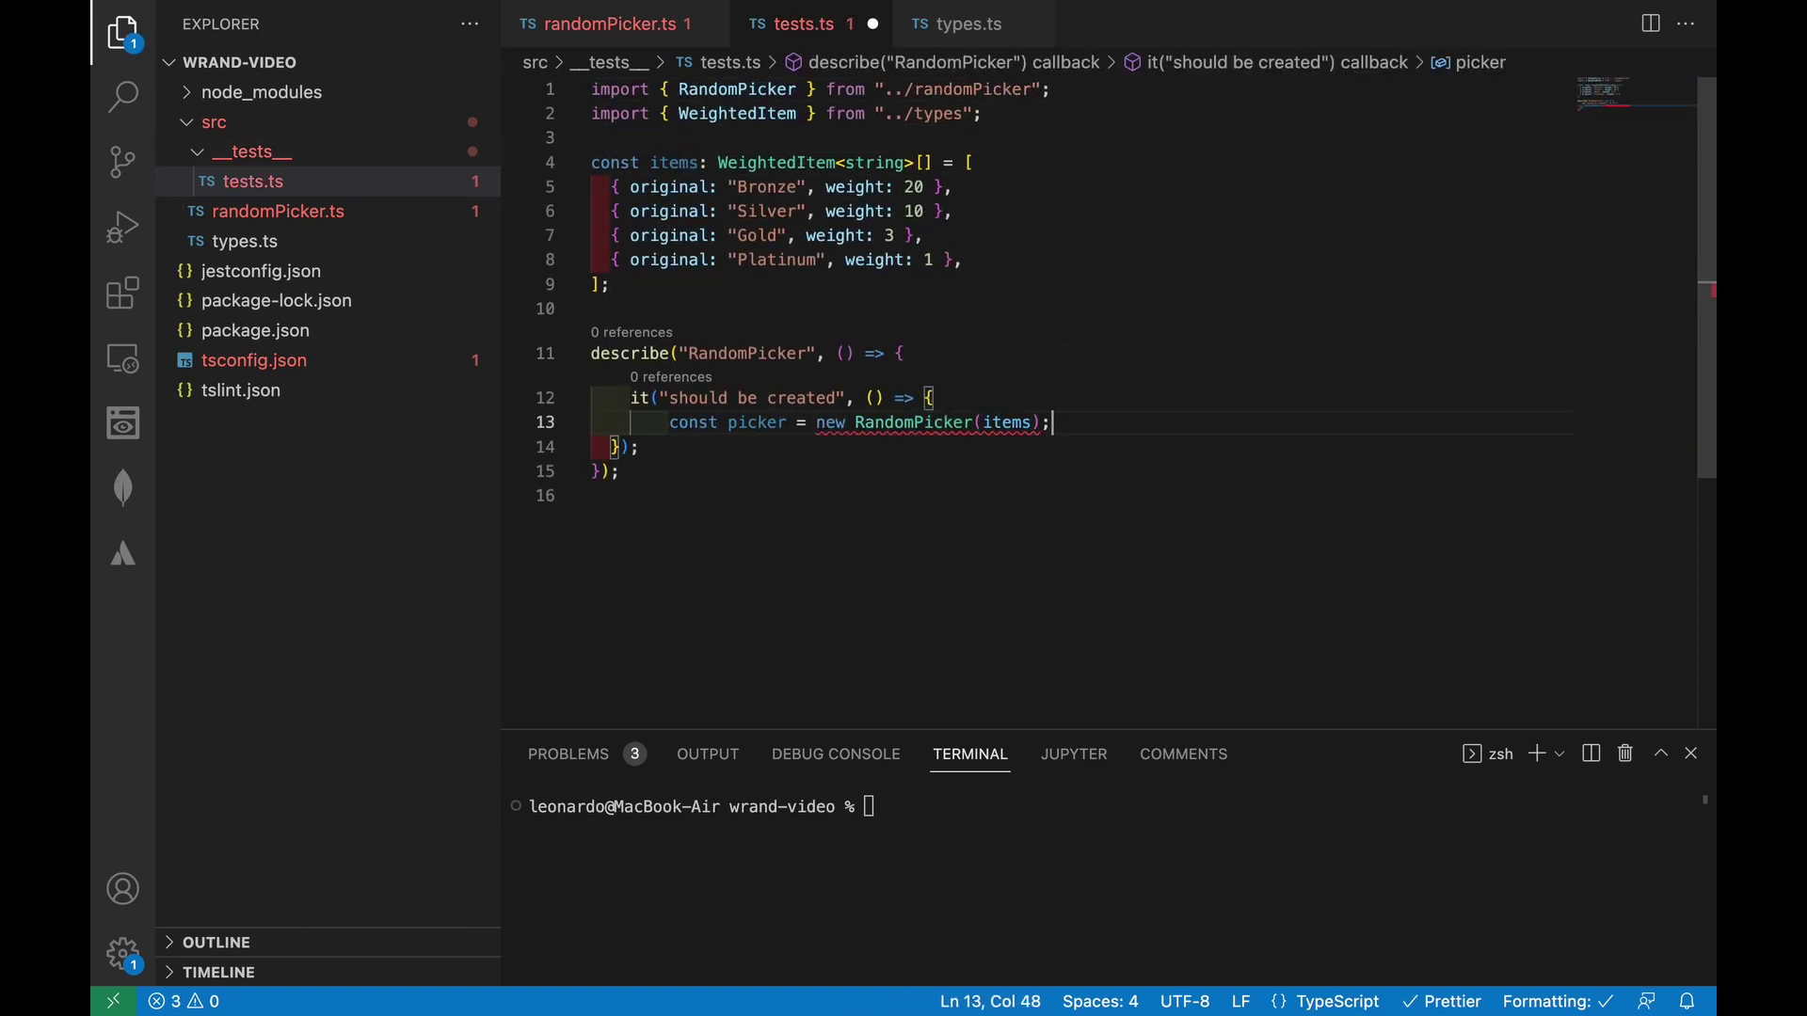
pyautogui.press('Return')
pyautogui.press('Return')
pyautogui.write('expect(picker).toBeDefined')
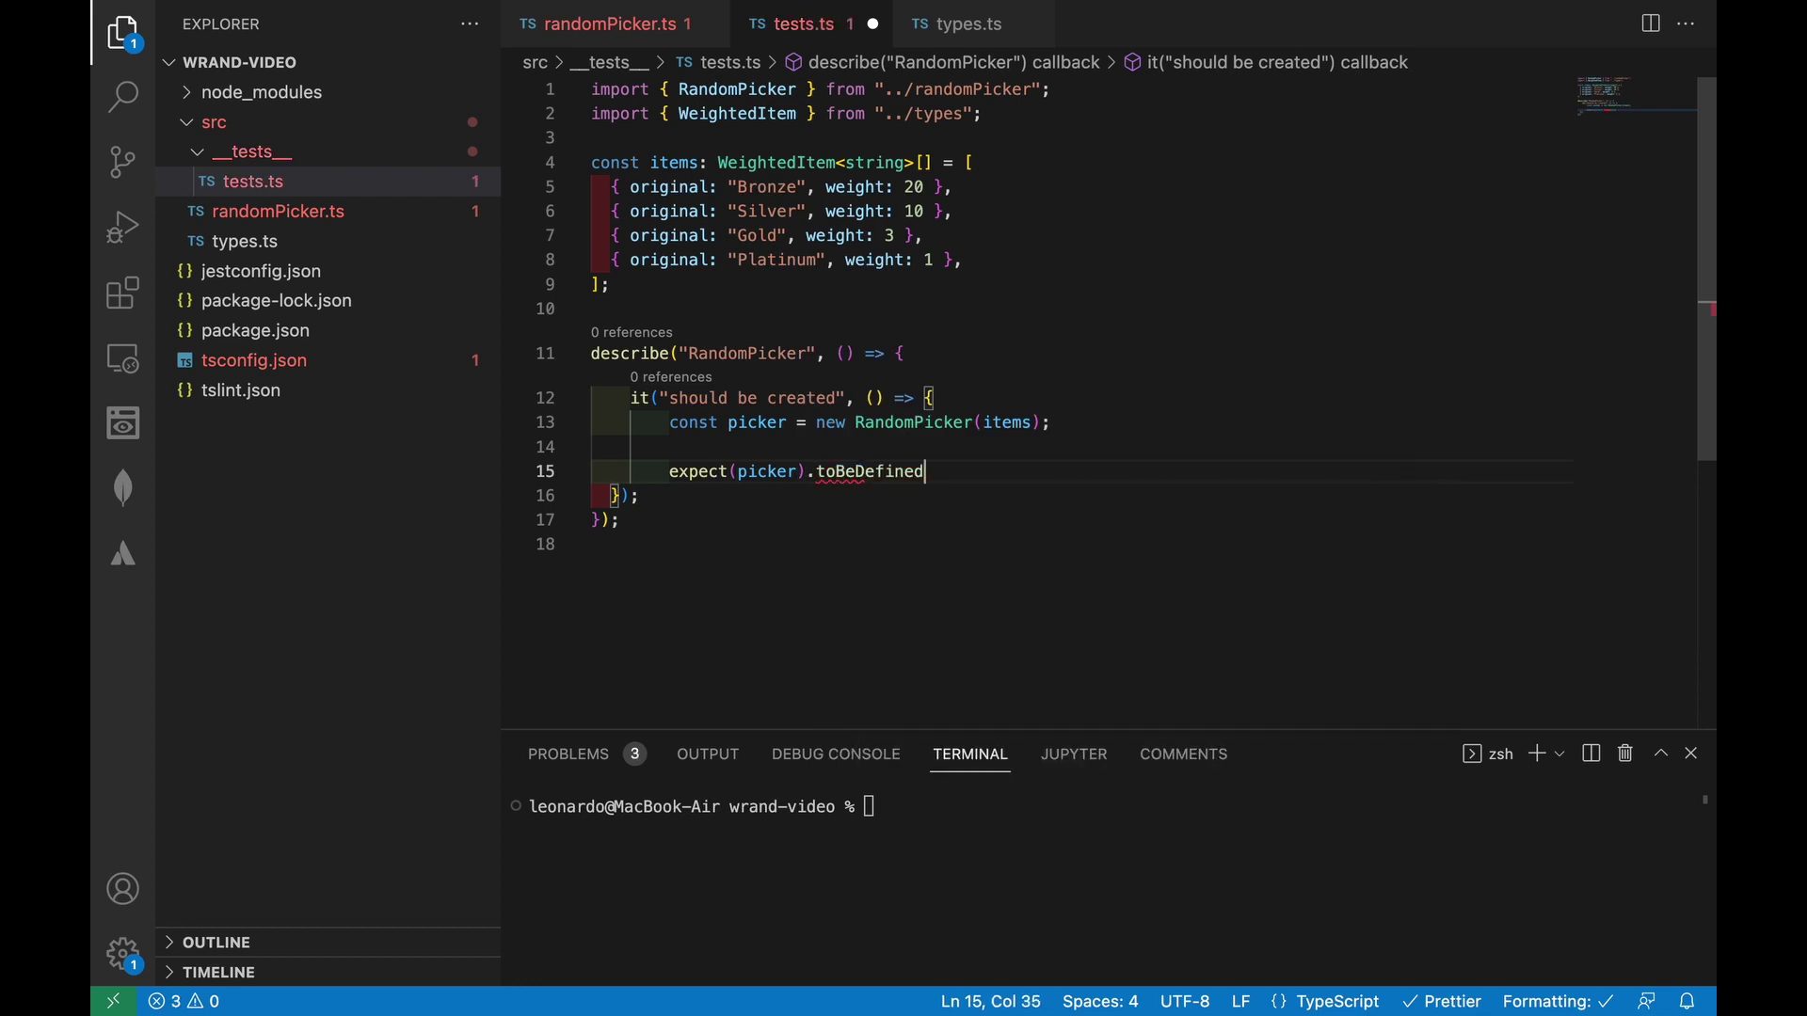
pyautogui.write('();')
pyautogui.hotkey('ctrl', 's')
pyautogui.write('npm run test')
pyautogui.press('Return')
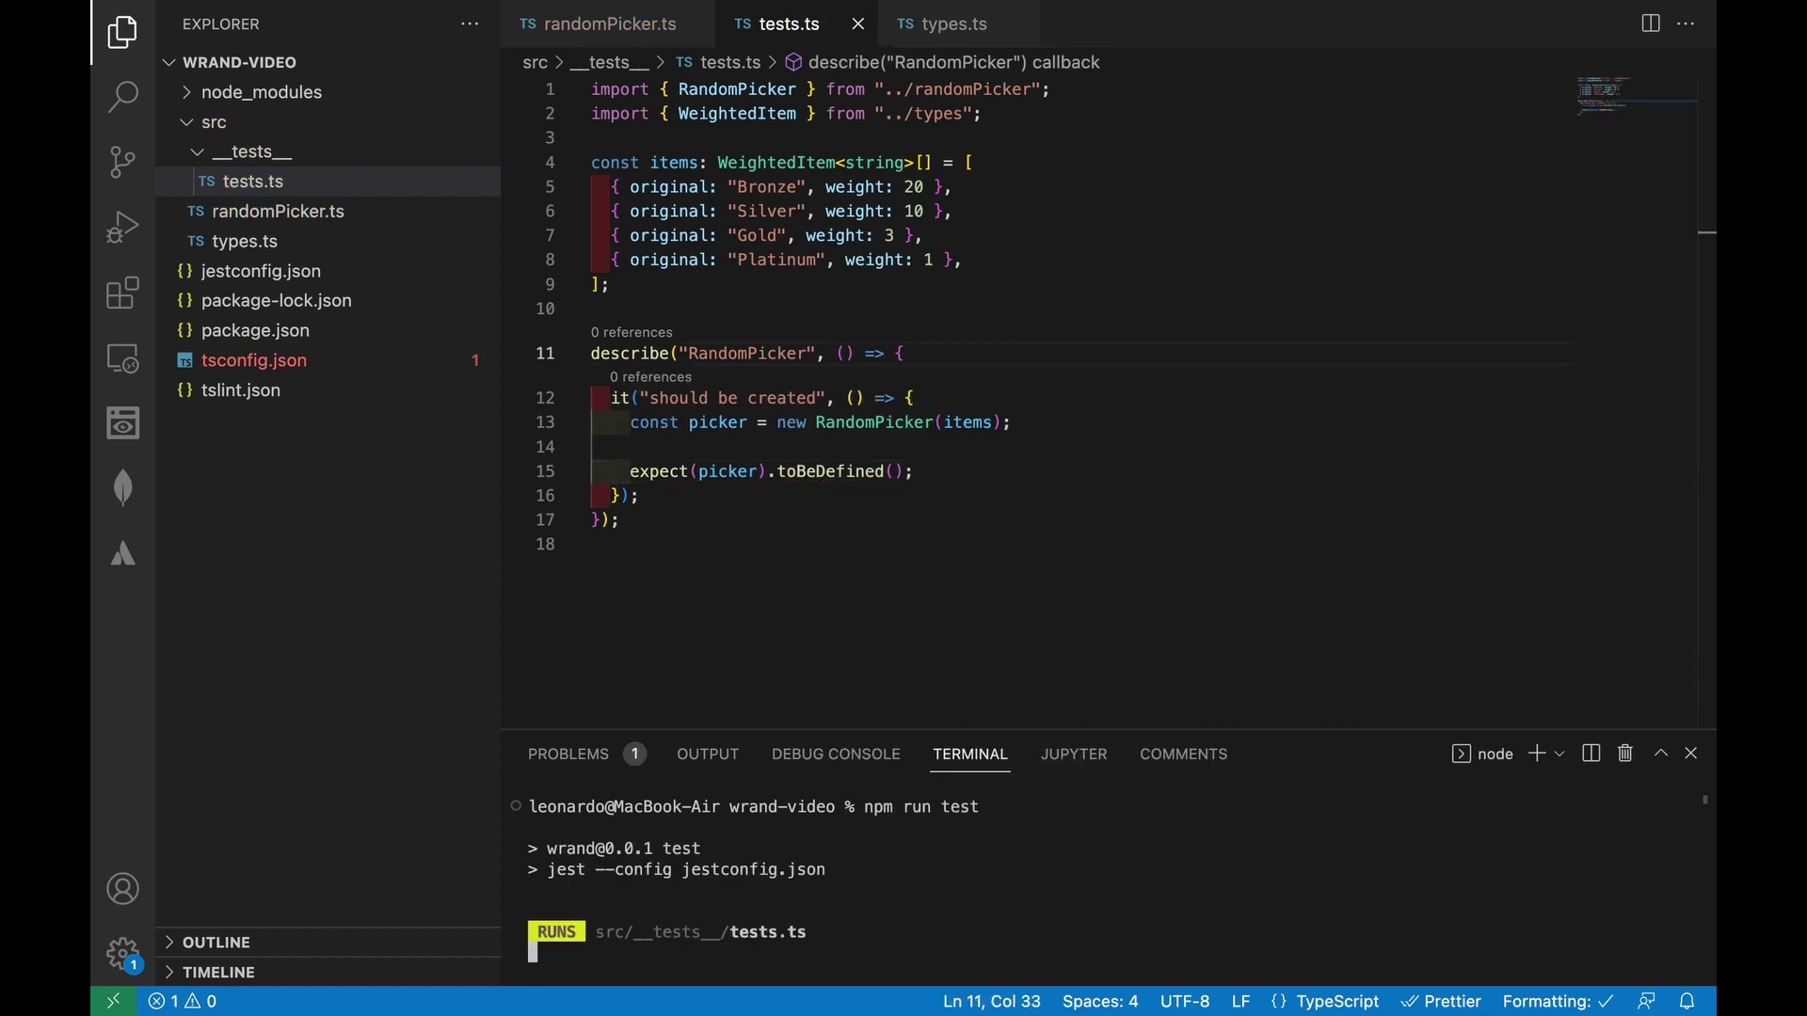
# Step: Give pick() a body that throws a Not Implemented error, and save randomPicker.ts
pyautogui.hotkey('ctrl', 'pageup')
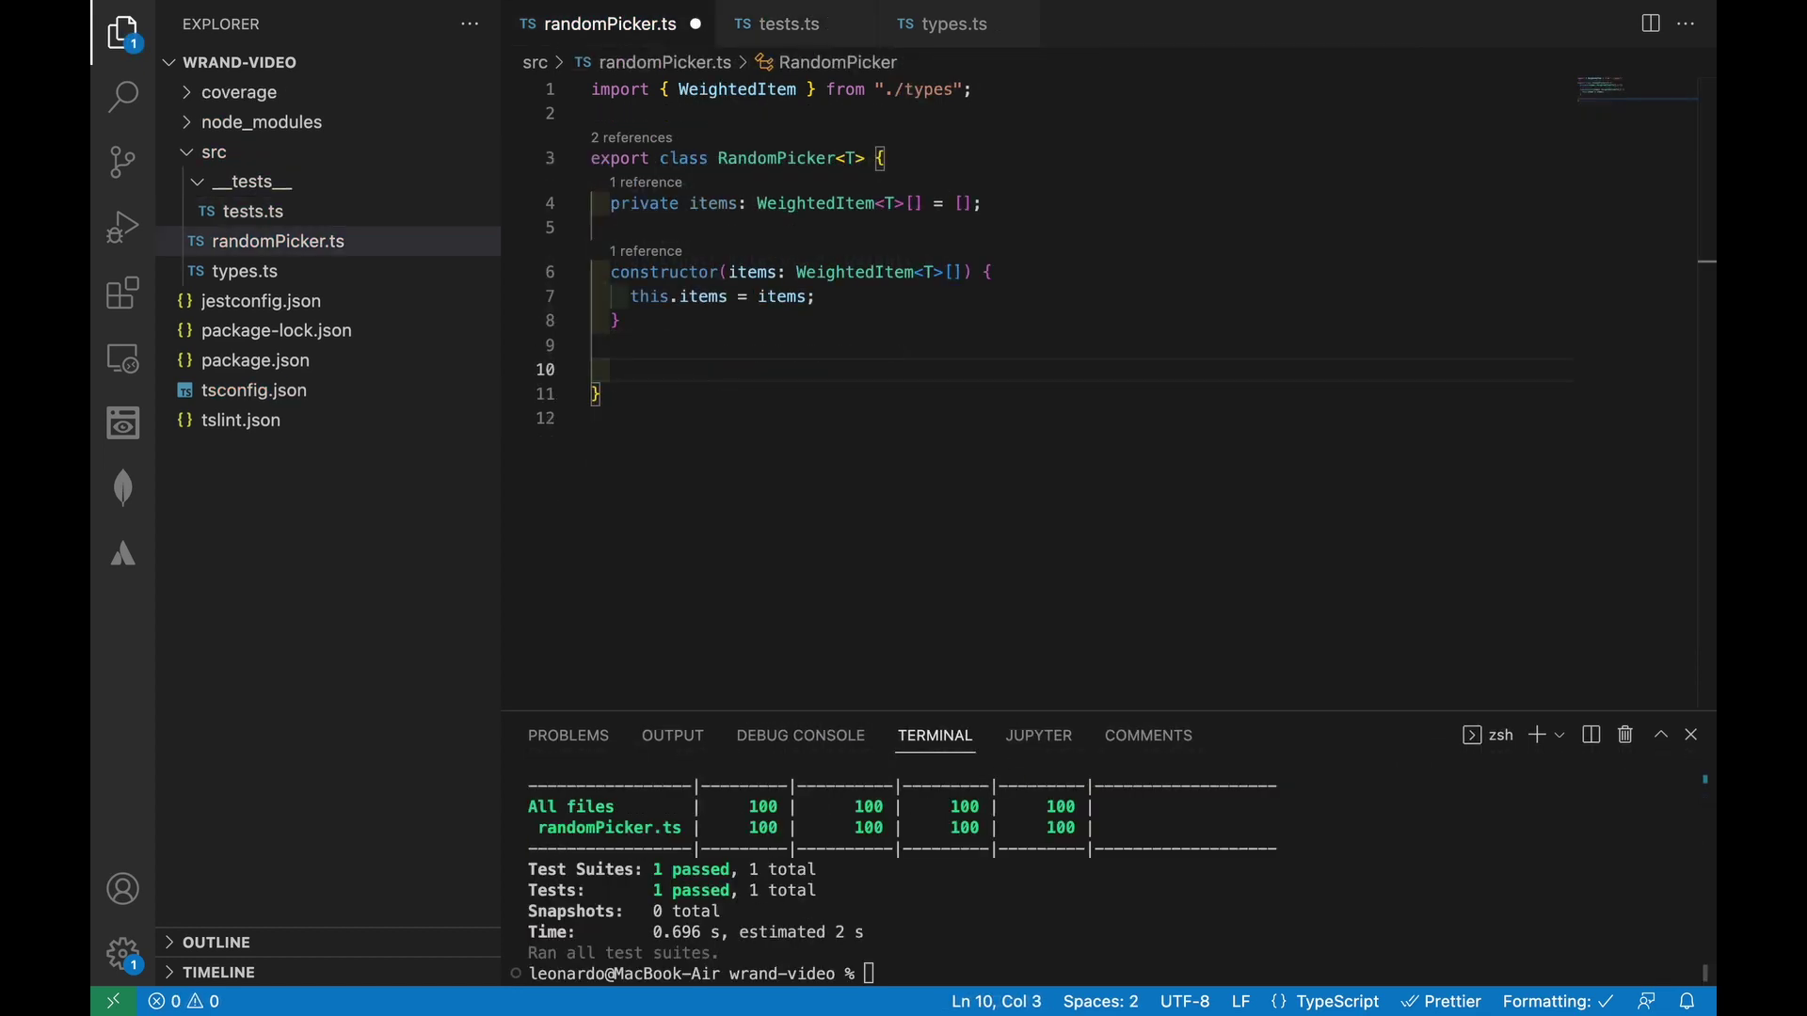
pyautogui.press('Return')
pyautogui.press('Return')
pyautogui.write('pick(): ')
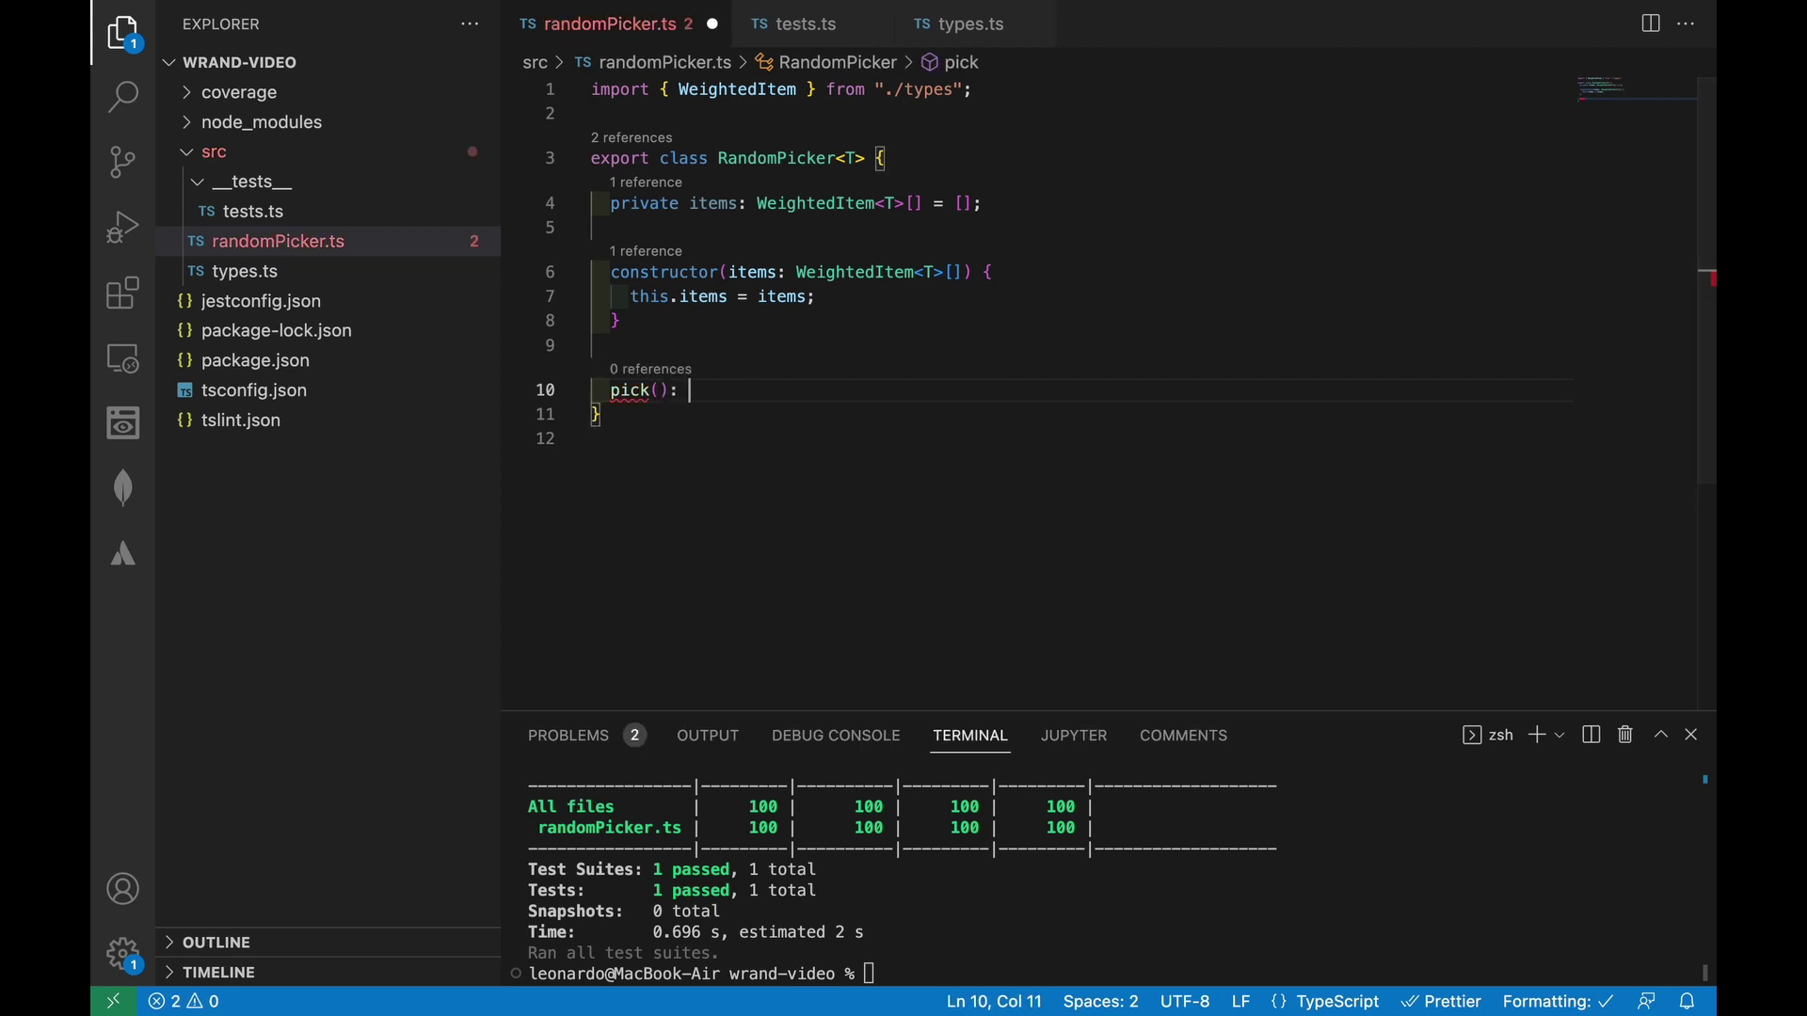
pyautogui.write('T {')
pyautogui.press('Return')
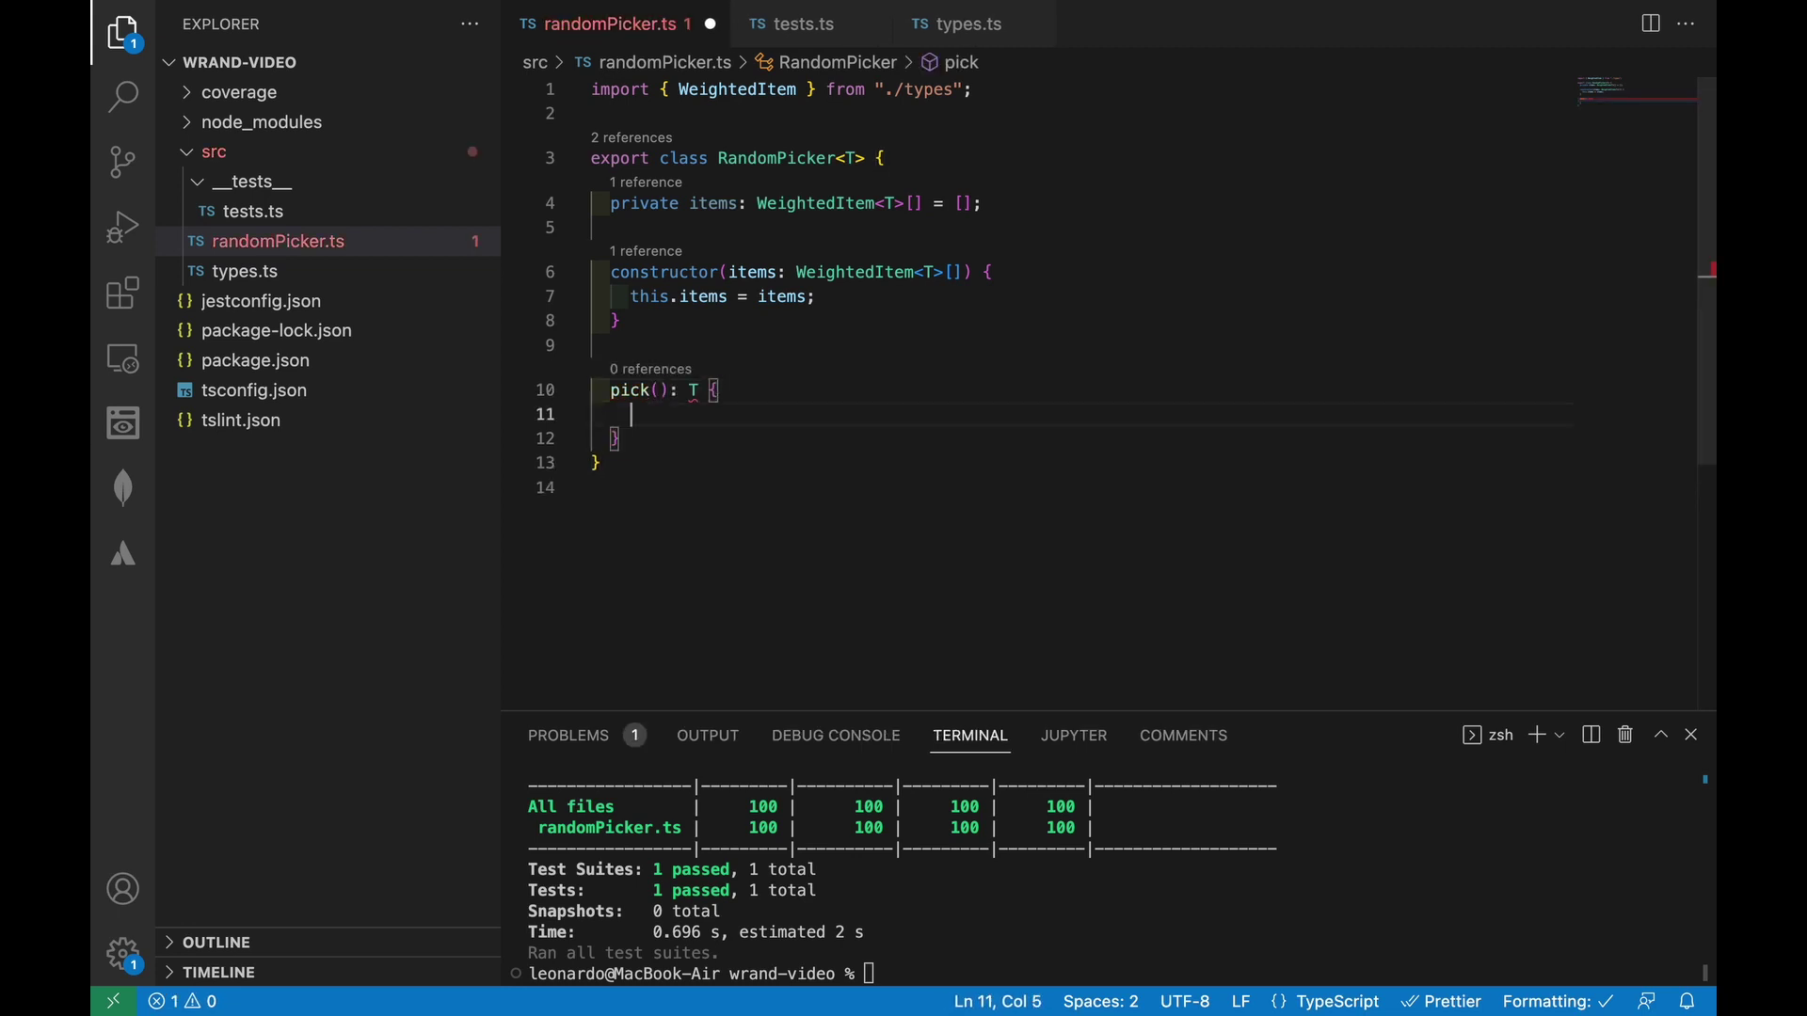
pyautogui.write('throw new ')
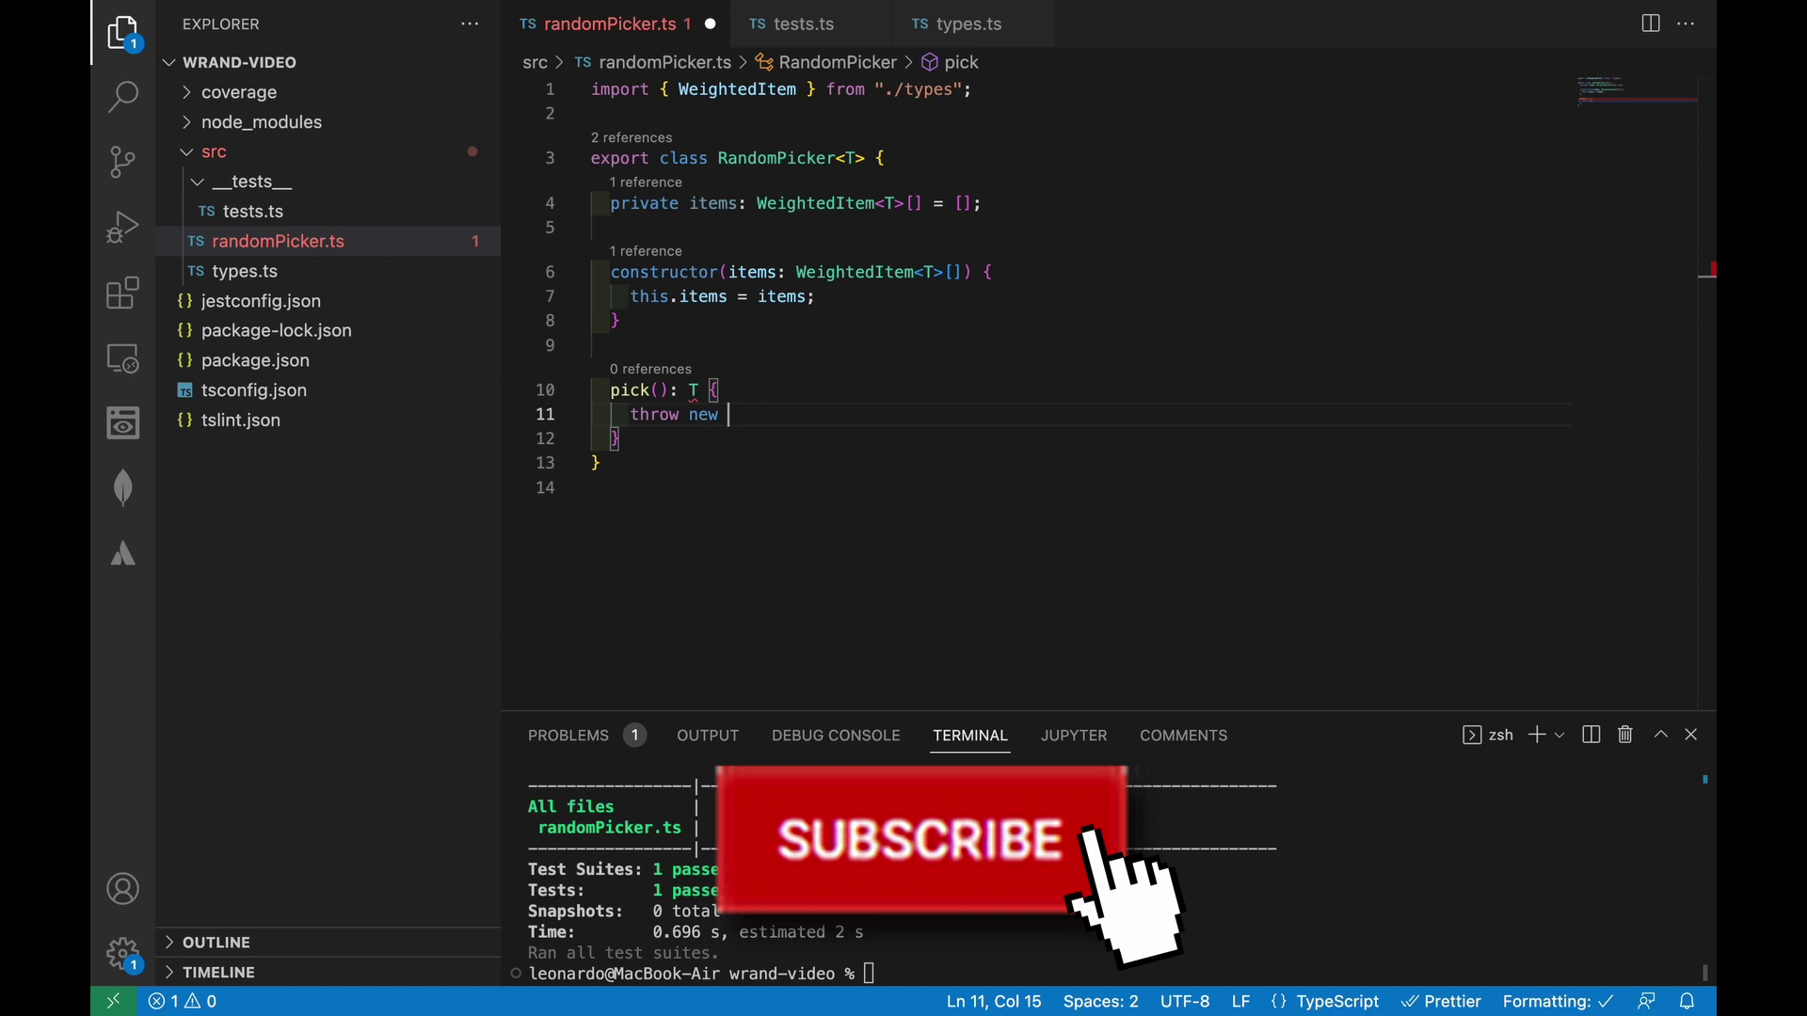
pyautogui.write('Error("Not Imple')
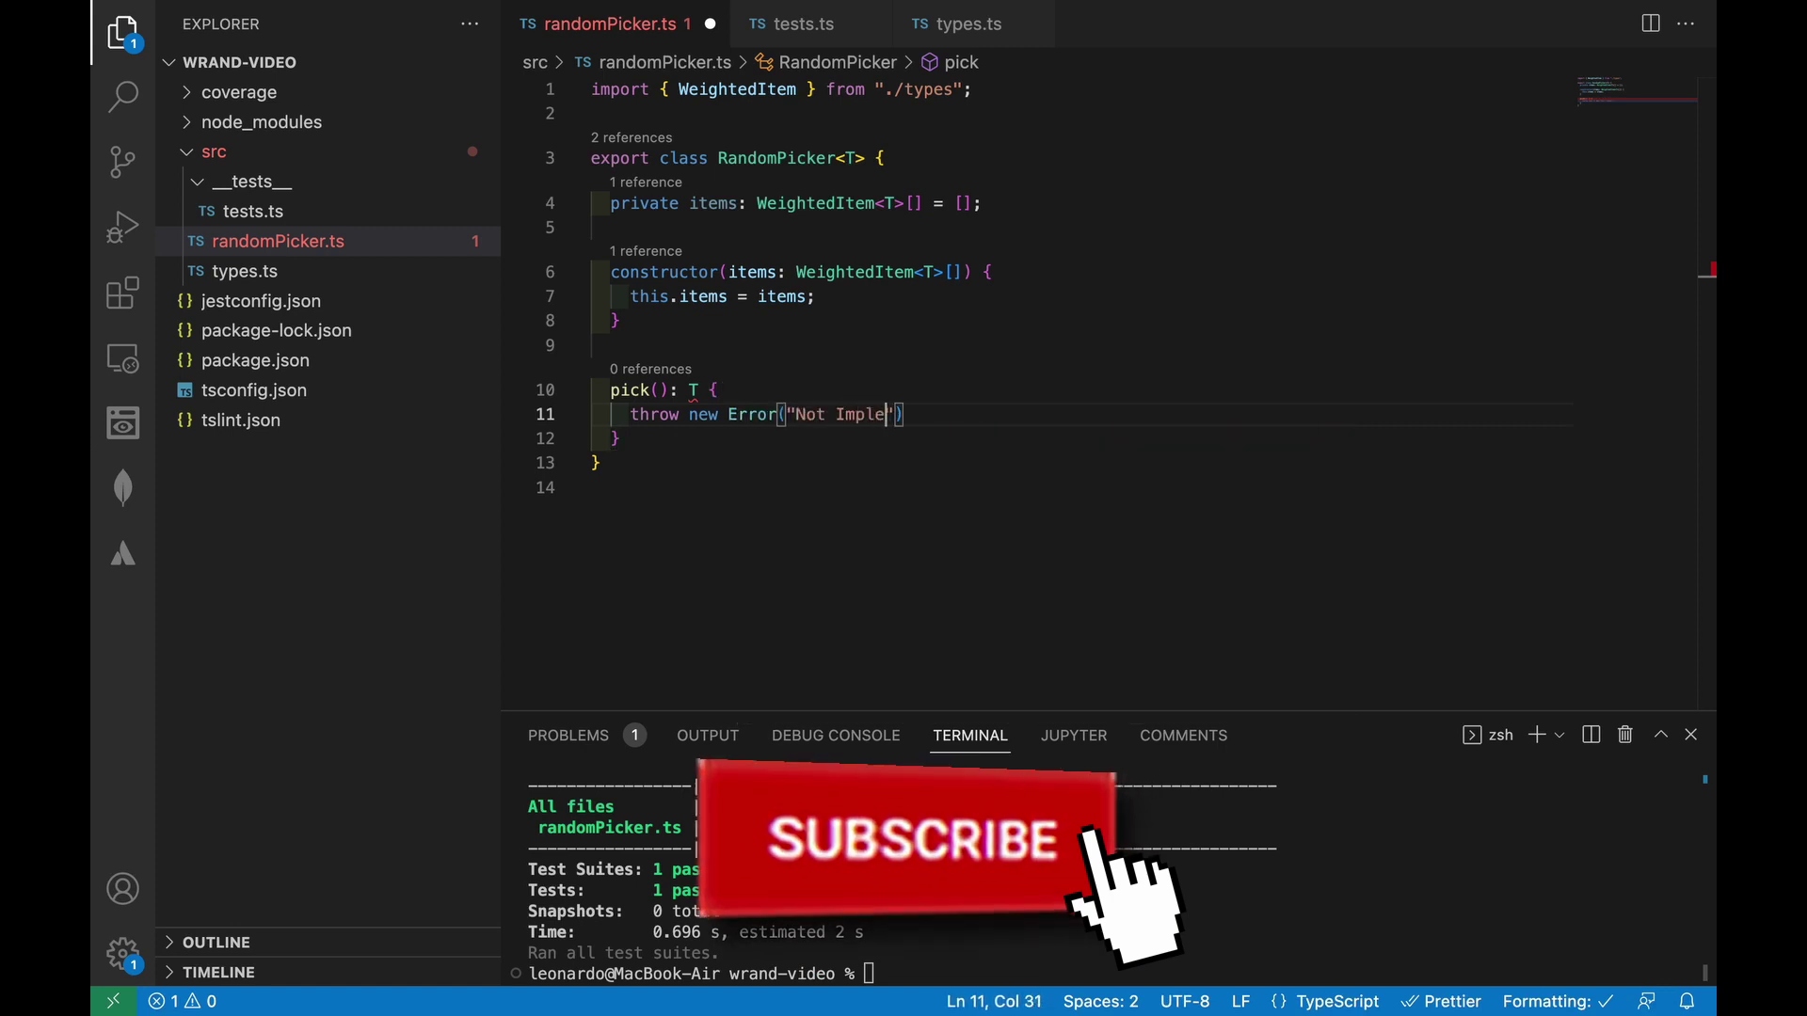
pyautogui.write('mented')
pyautogui.press('End')
pyautogui.hotkey('ctrl', 's')
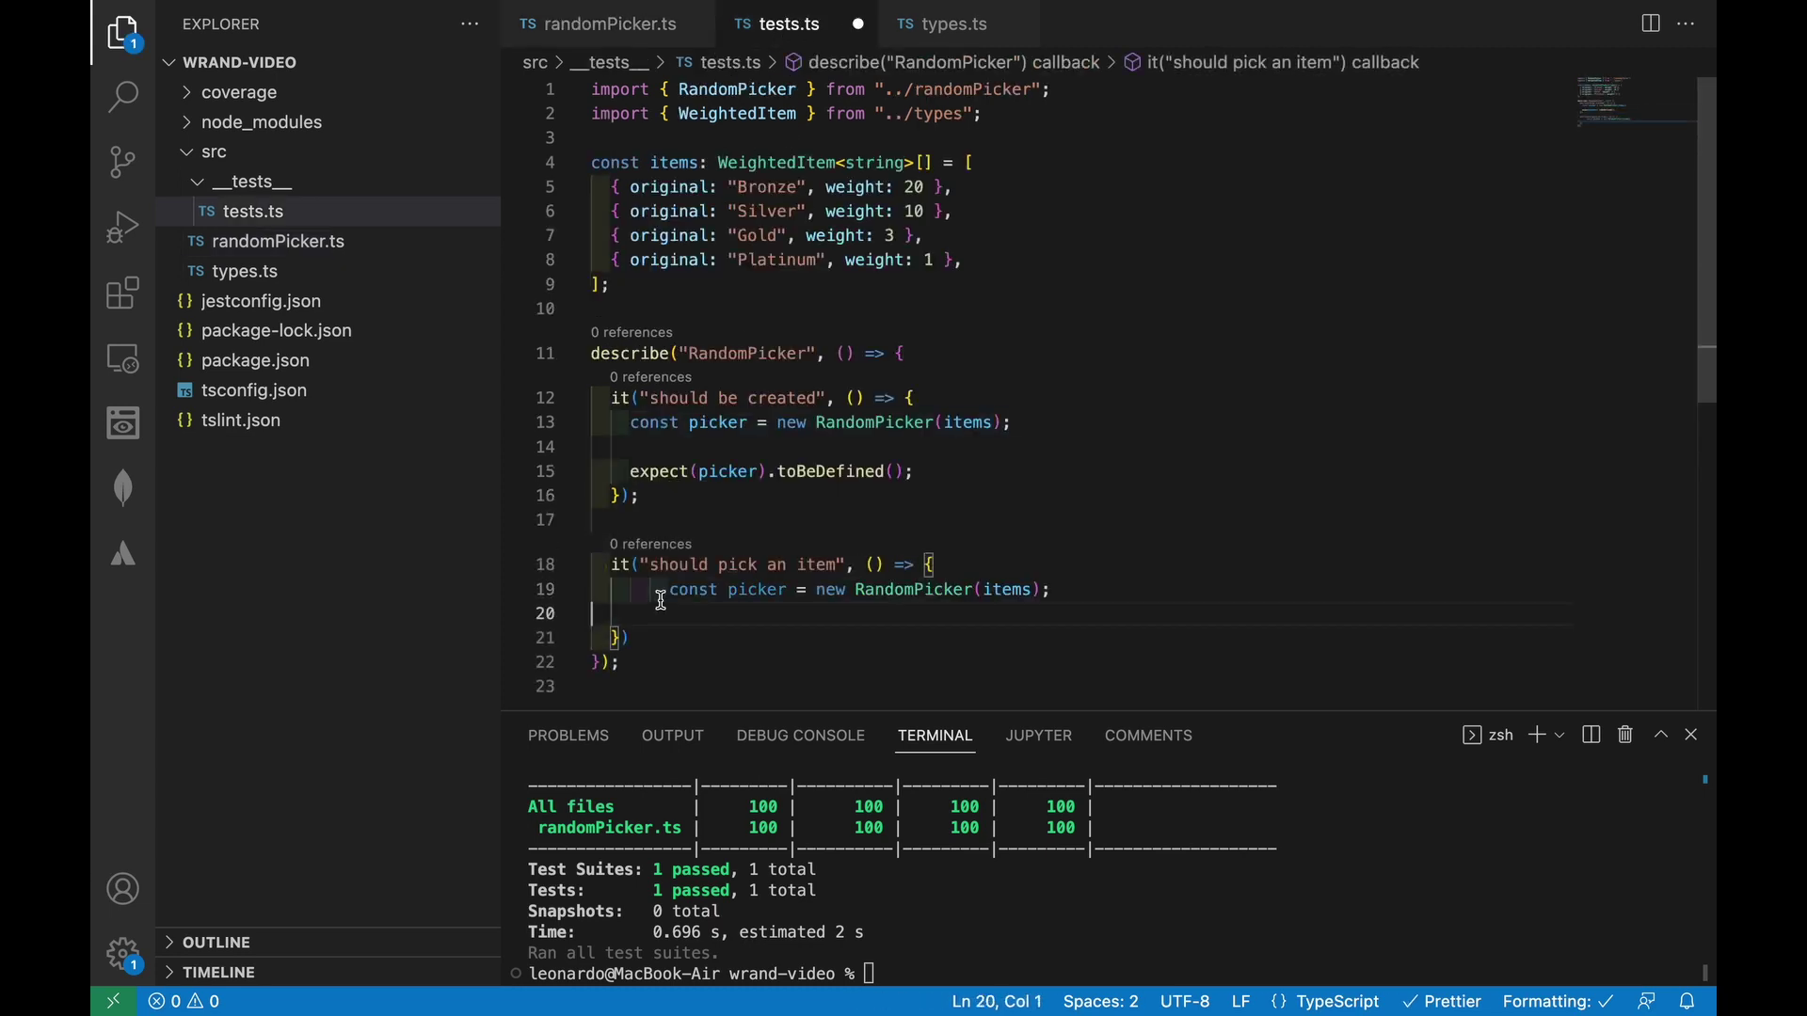
pyautogui.write('const pickedItem = picker.')
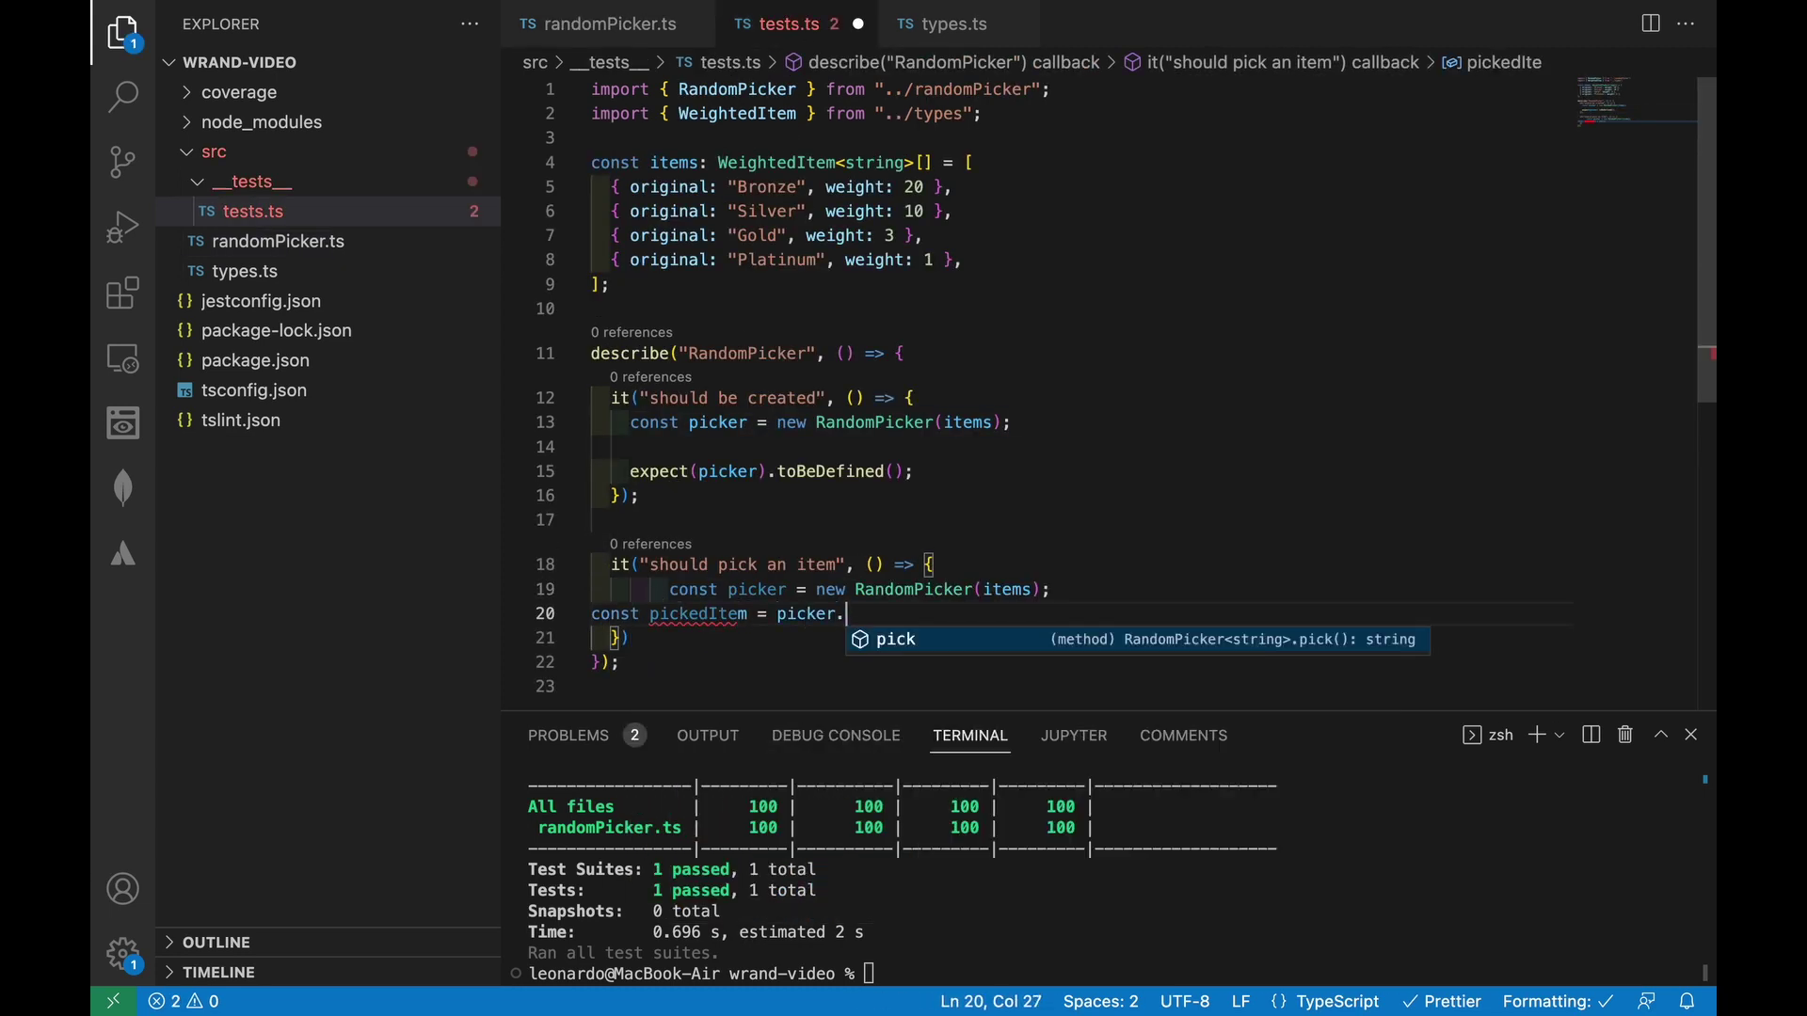
pyautogui.write('pick();')
# Step: Write the 'should pick an item' test asserting pickedItem toBeTruthy, save, and rerun the tests
pyautogui.hotkey('ctrl', 's')
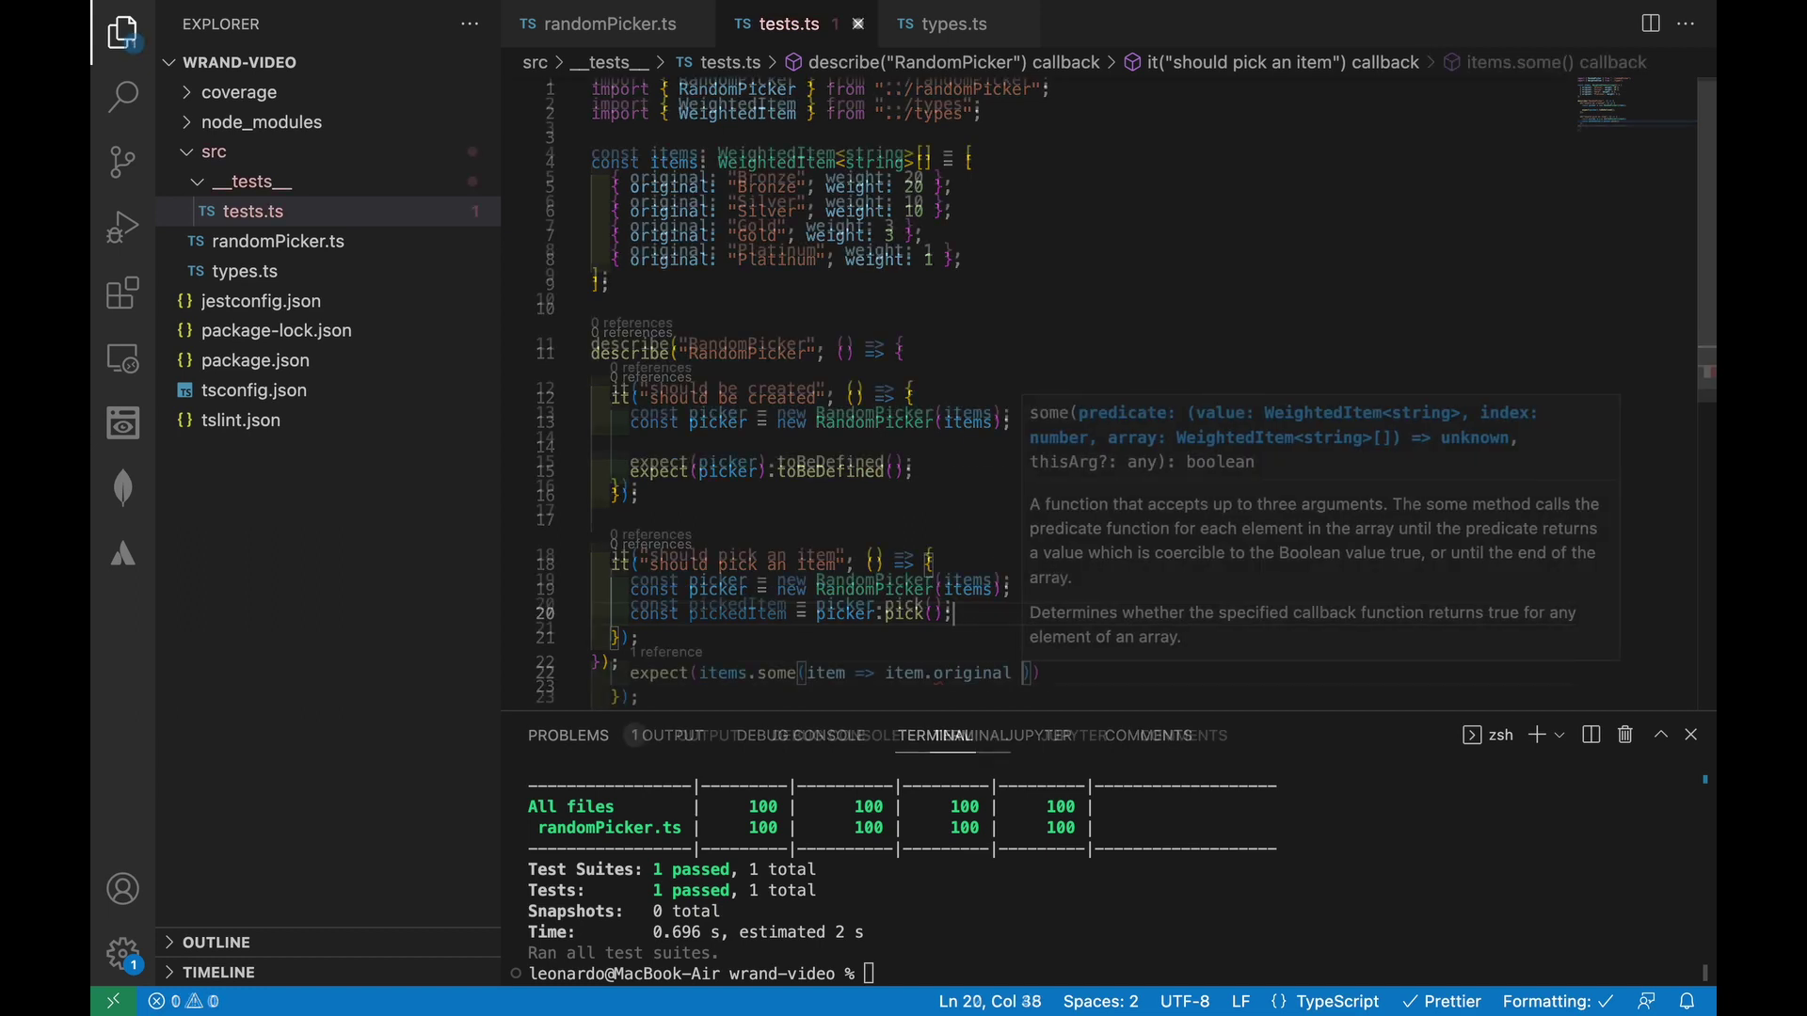
pyautogui.write('=== pi))')
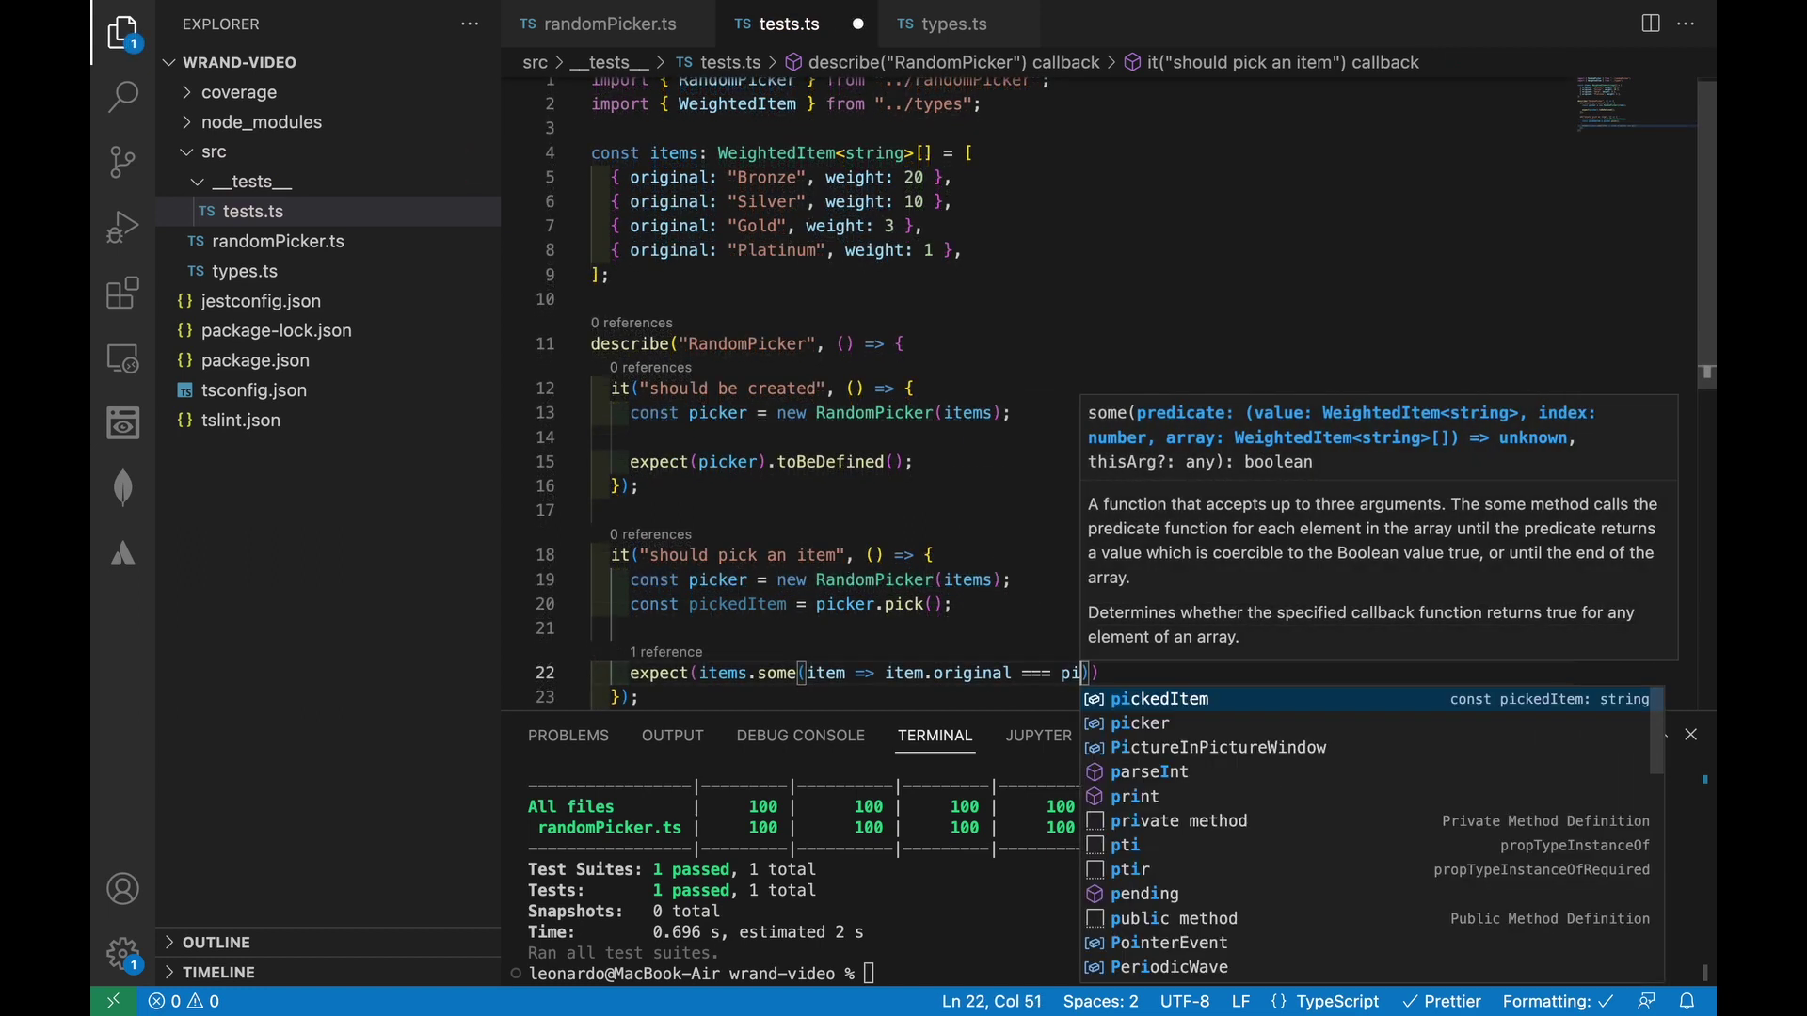
pyautogui.press('Tab')
pyautogui.write(').tobetru')
pyautogui.press('Tab')
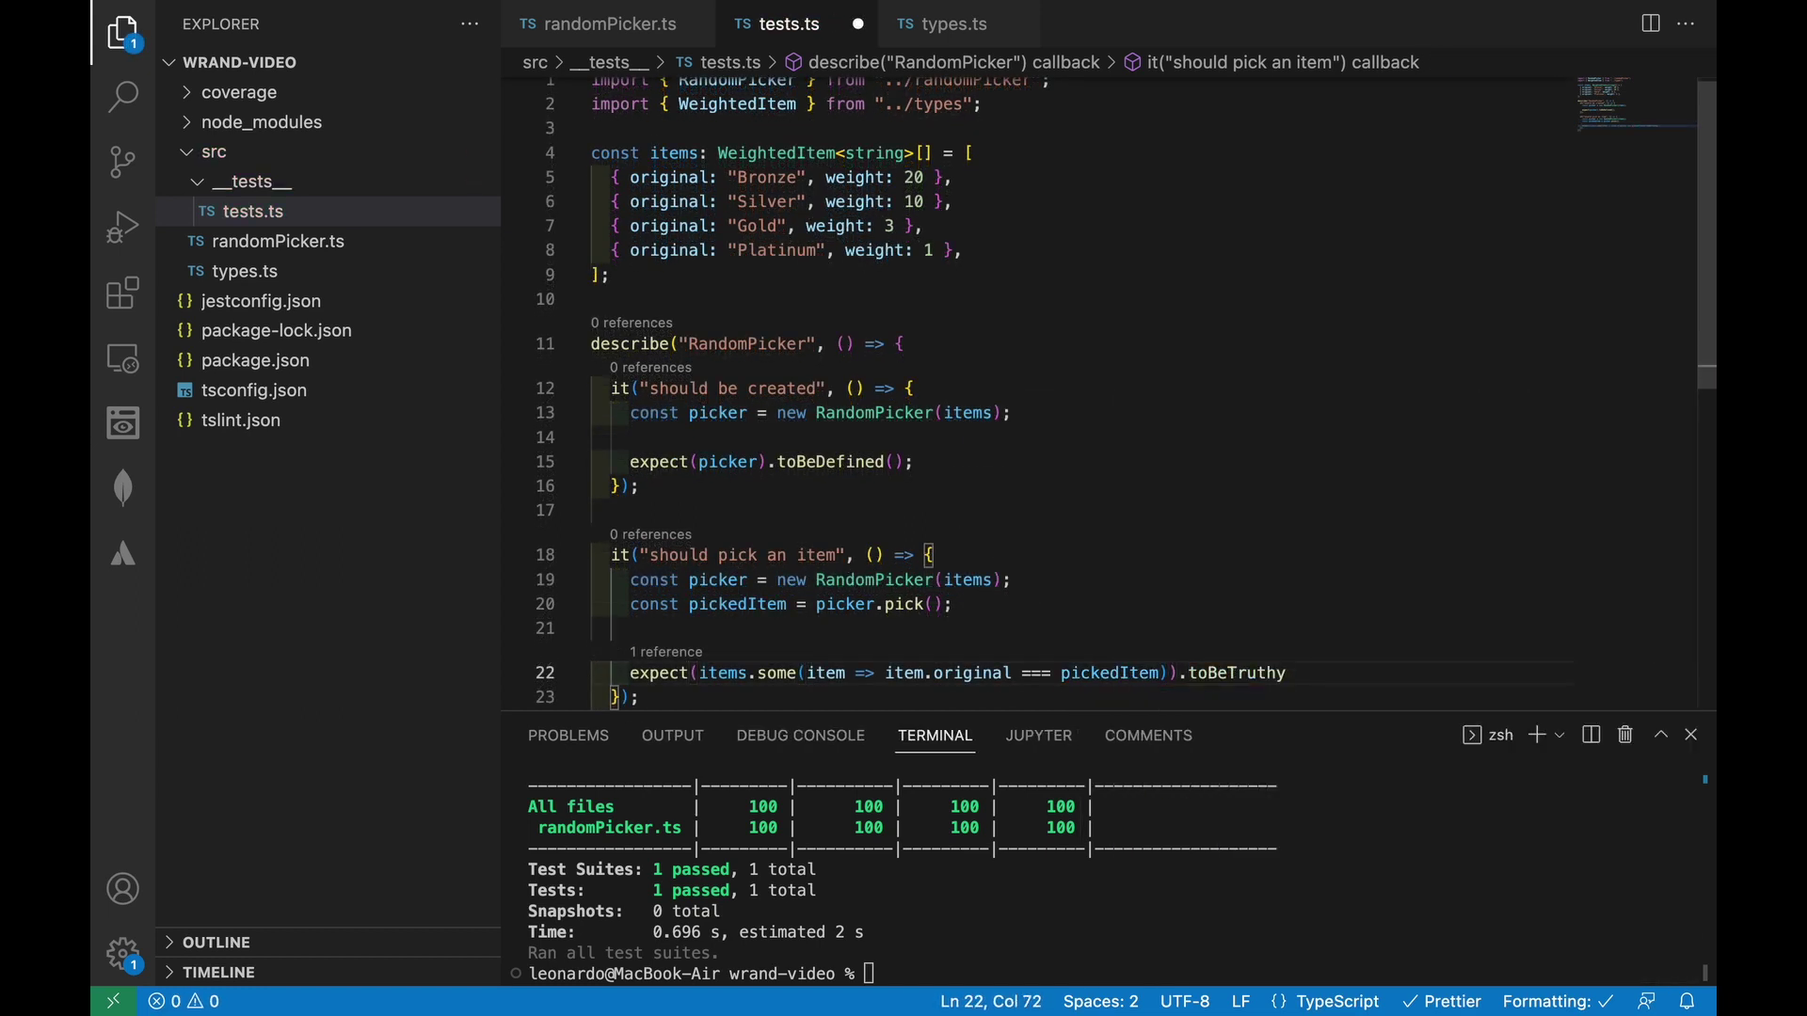
pyautogui.write('();')
pyautogui.hotkey('ctrl', 's')
pyautogui.write('npm run test')
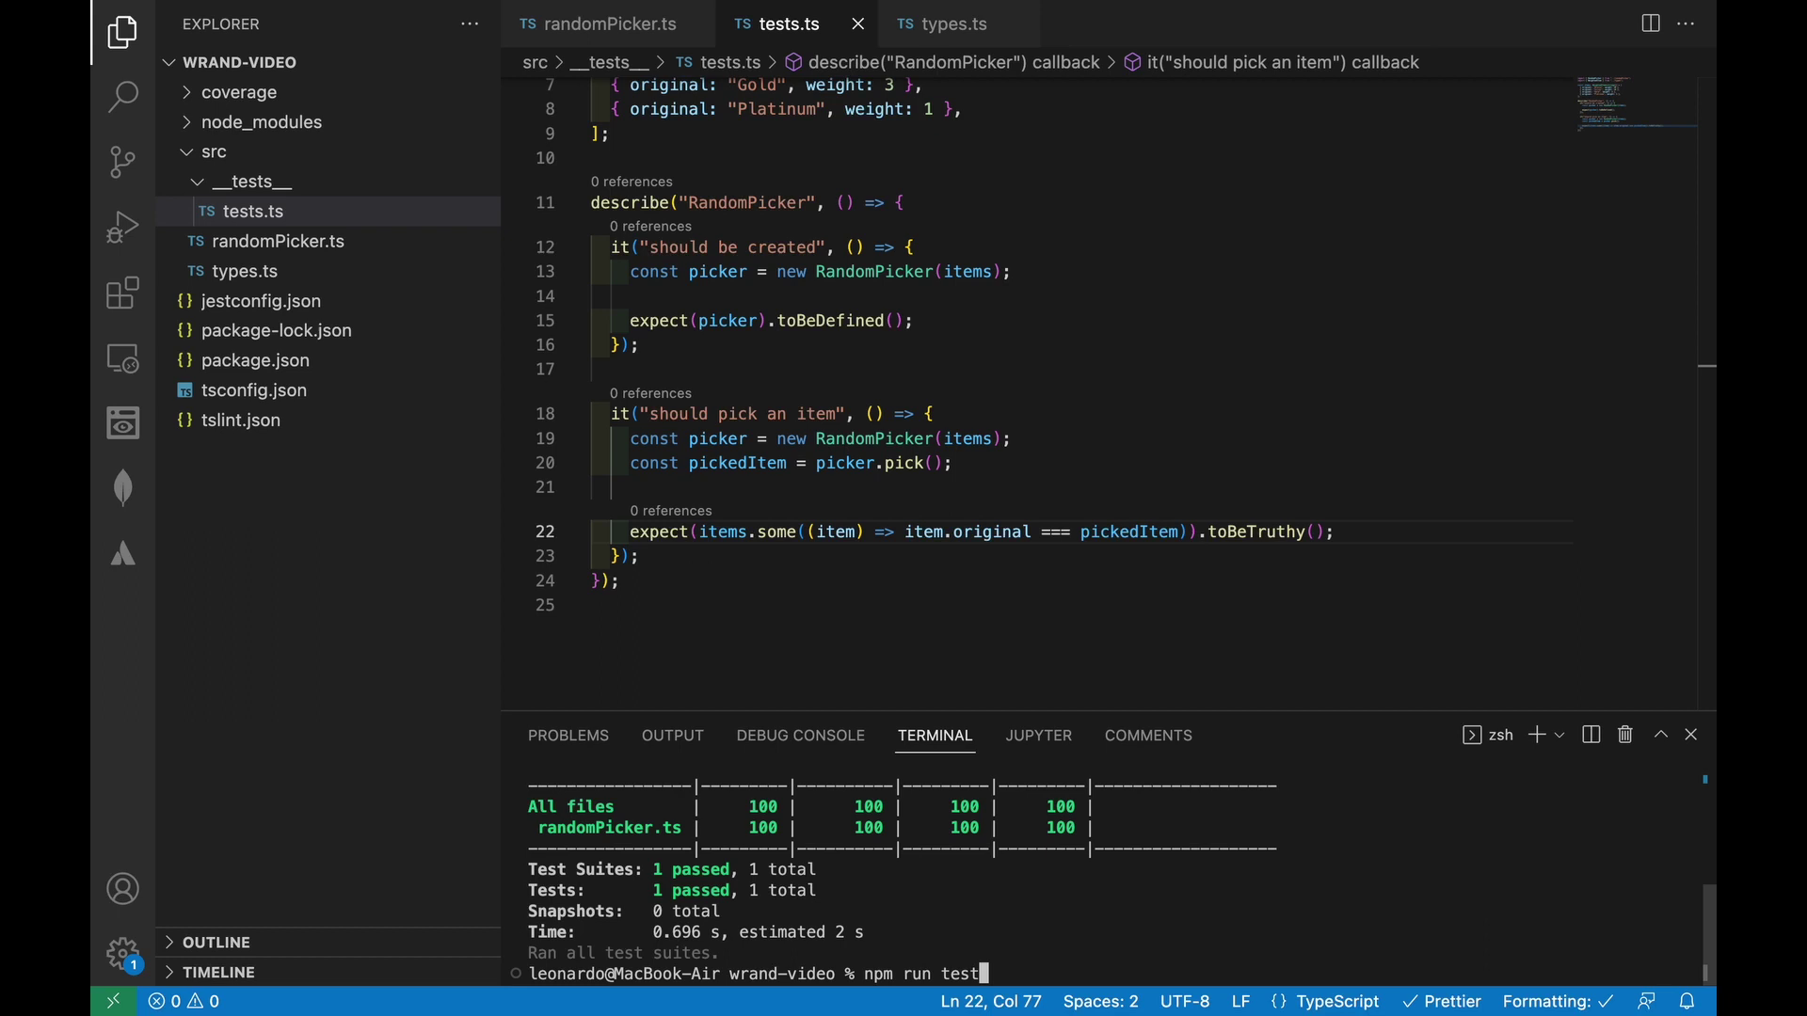
pyautogui.press('Return')
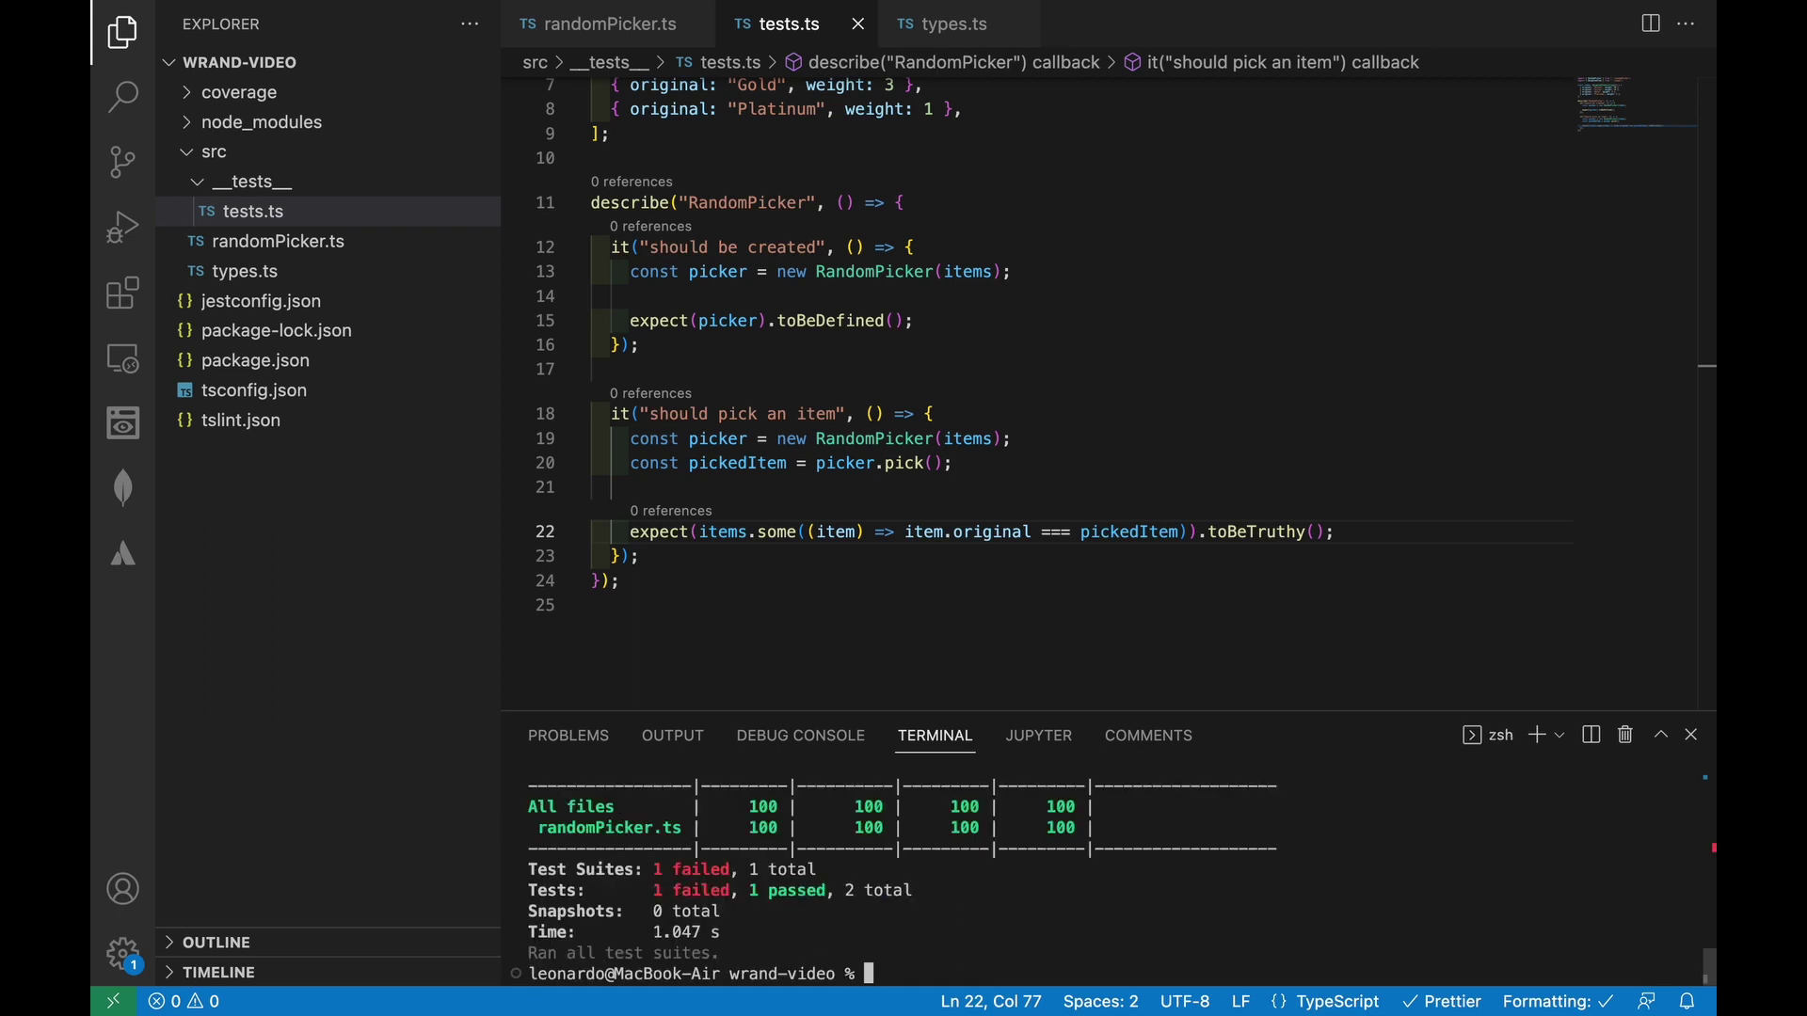
# Step: Replace pick()'s placeholder throw with a running-weight loop that returns the matching item.original
pyautogui.click(609, 24)
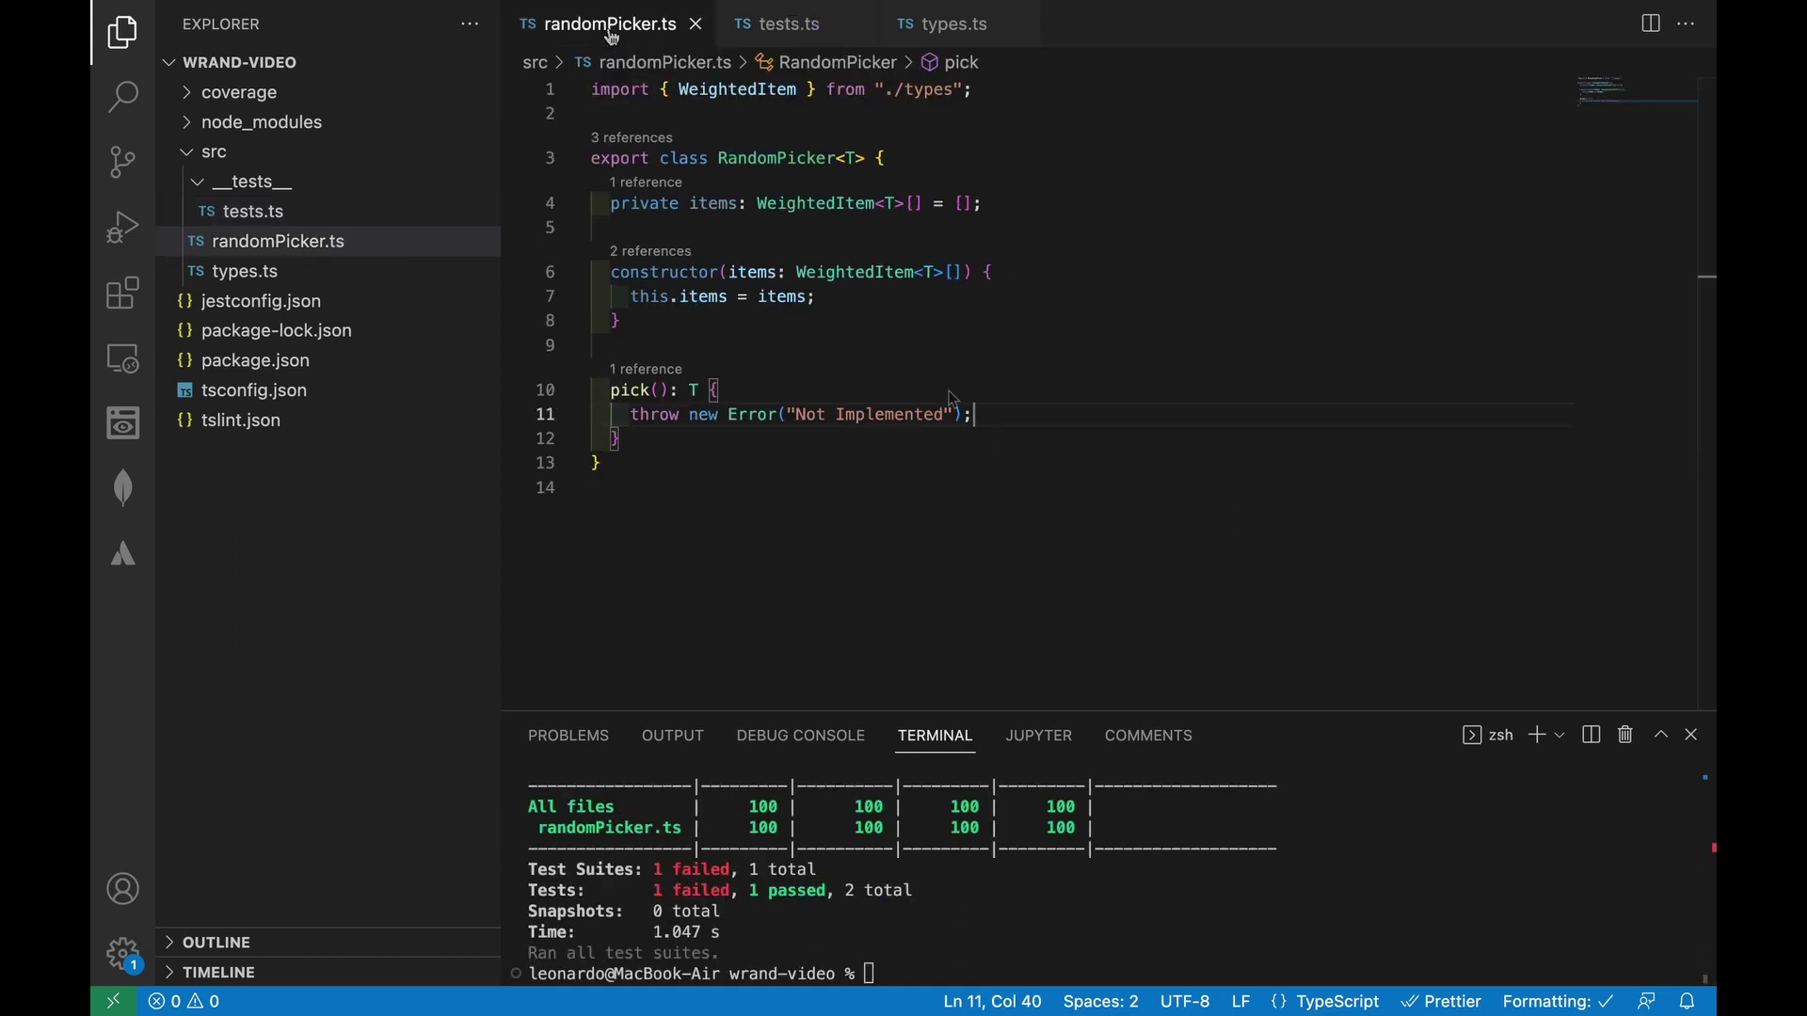
pyautogui.hotkey('shift', 'Home')
pyautogui.write('const random =')
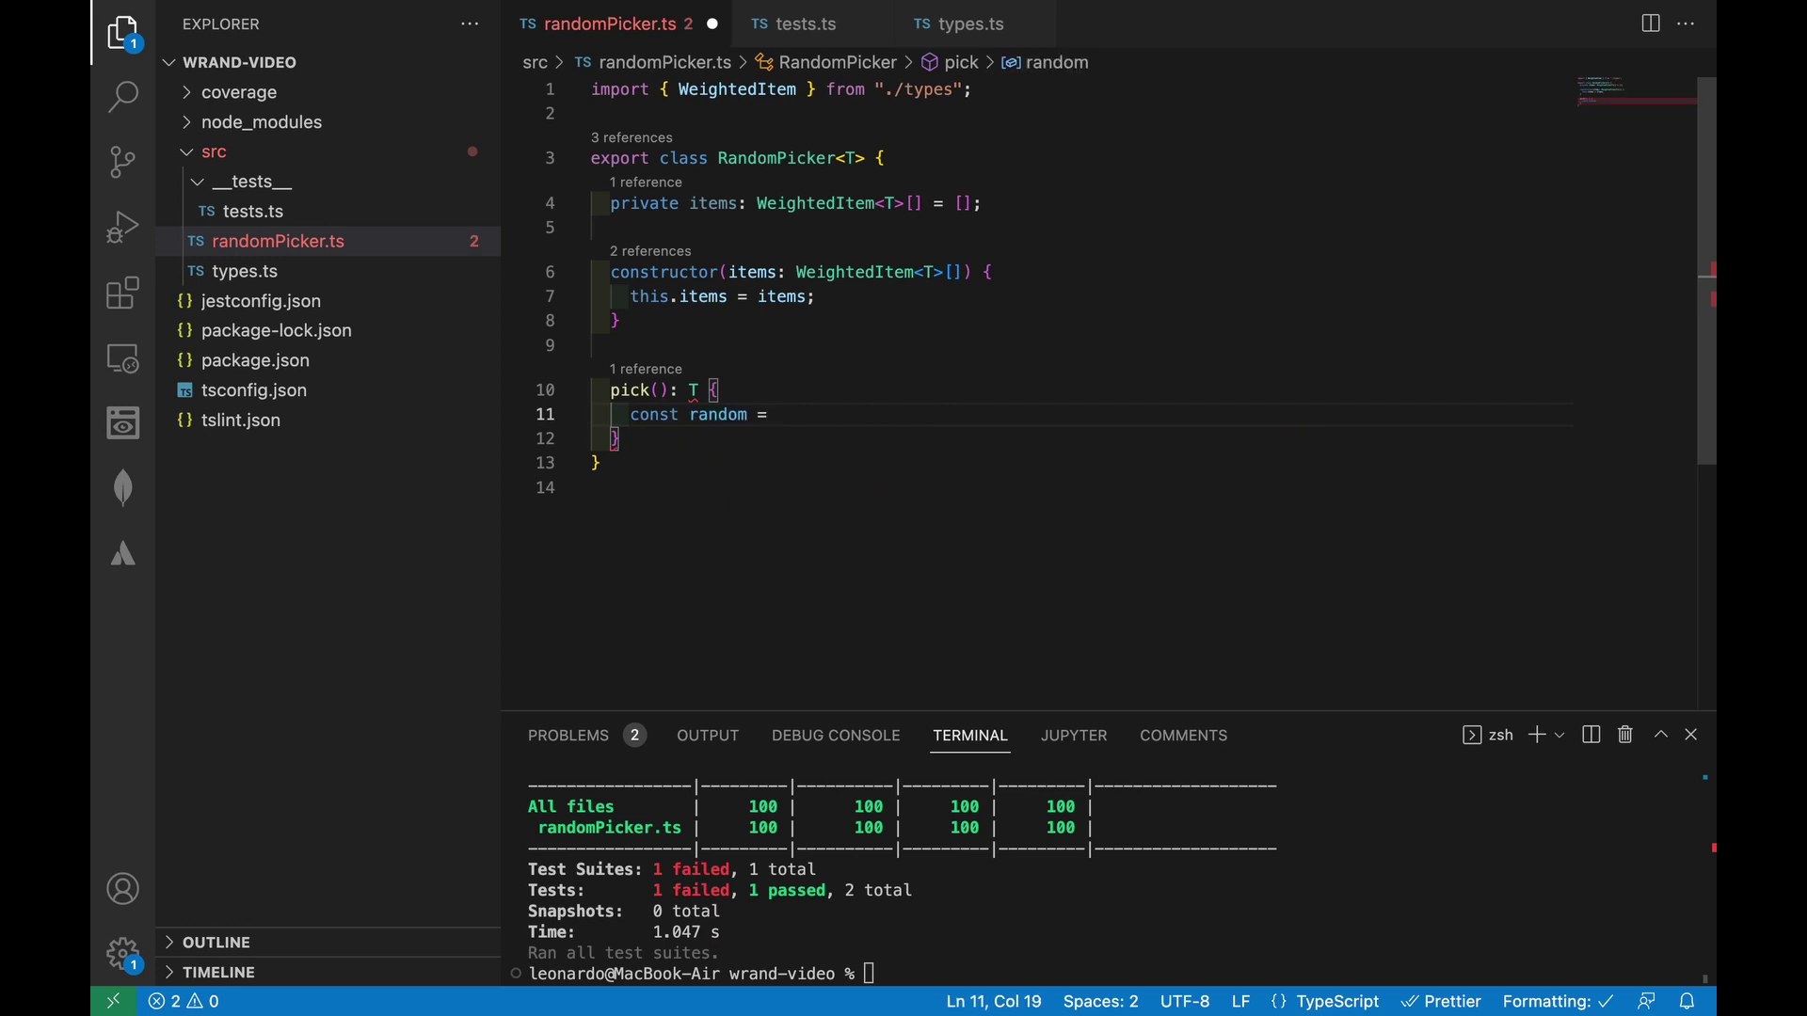
pyautogui.write(' Math.random() * ')
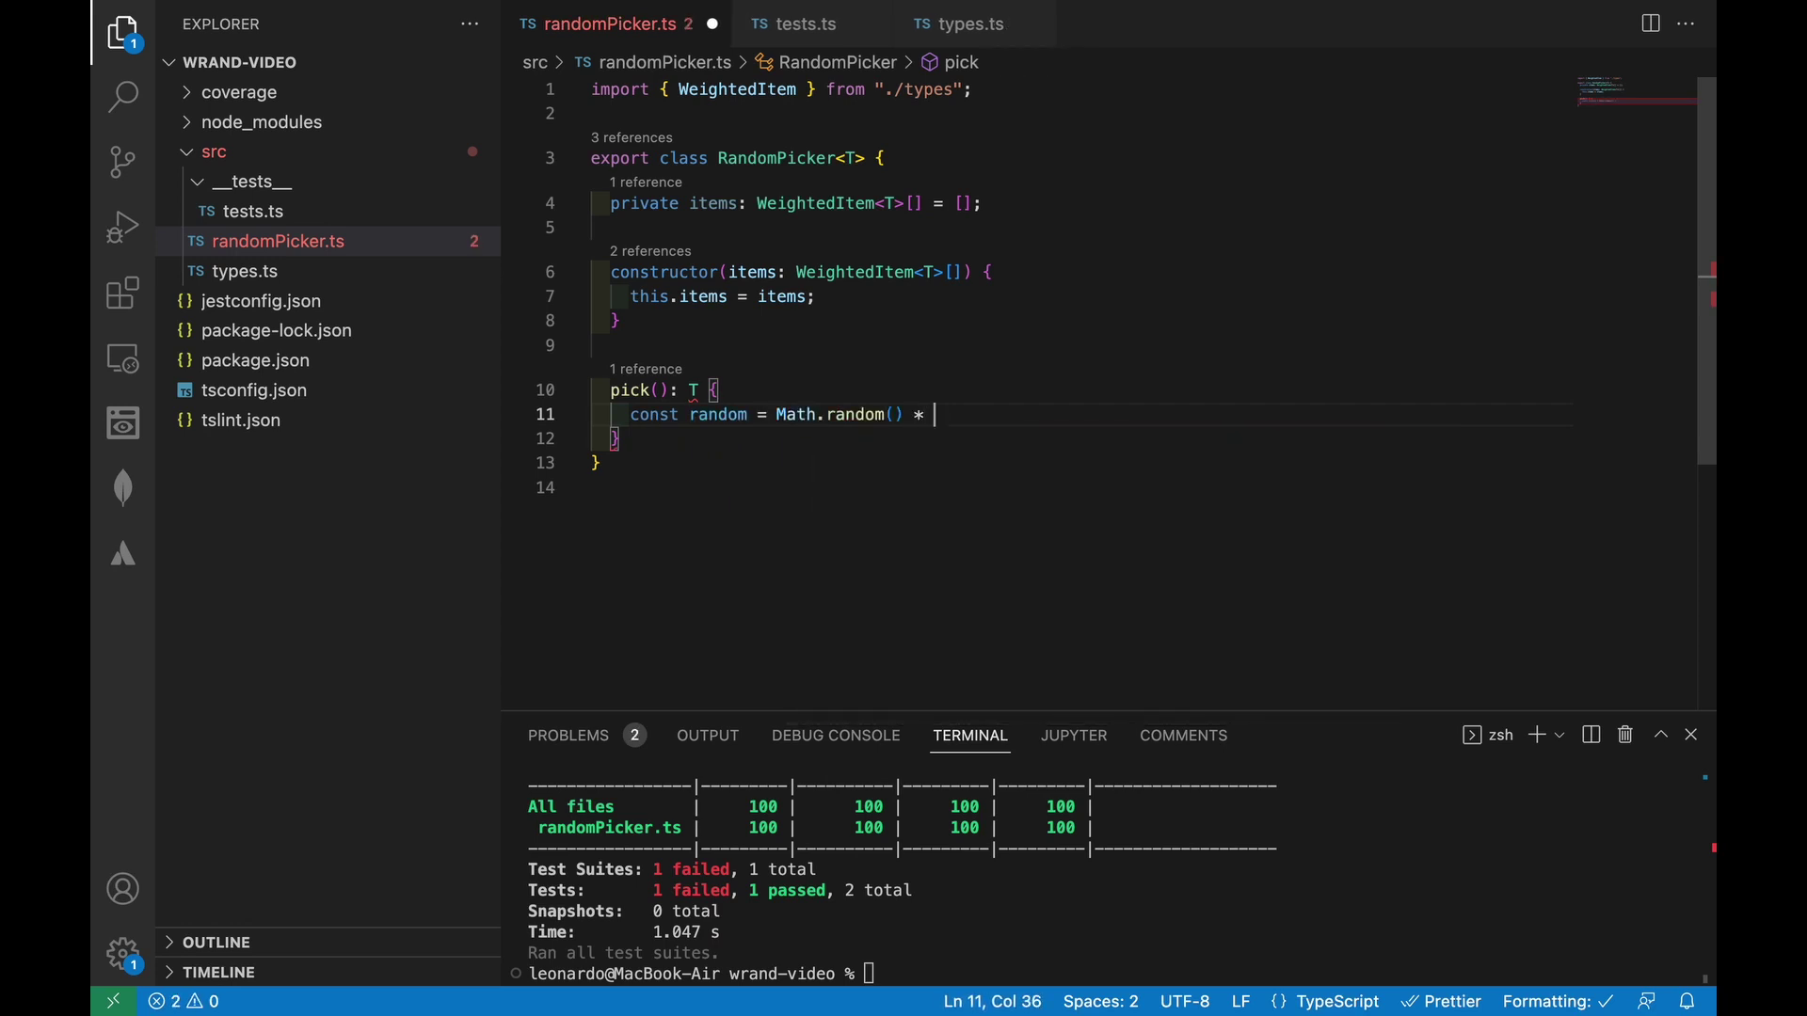
pyautogui.write('totalW')
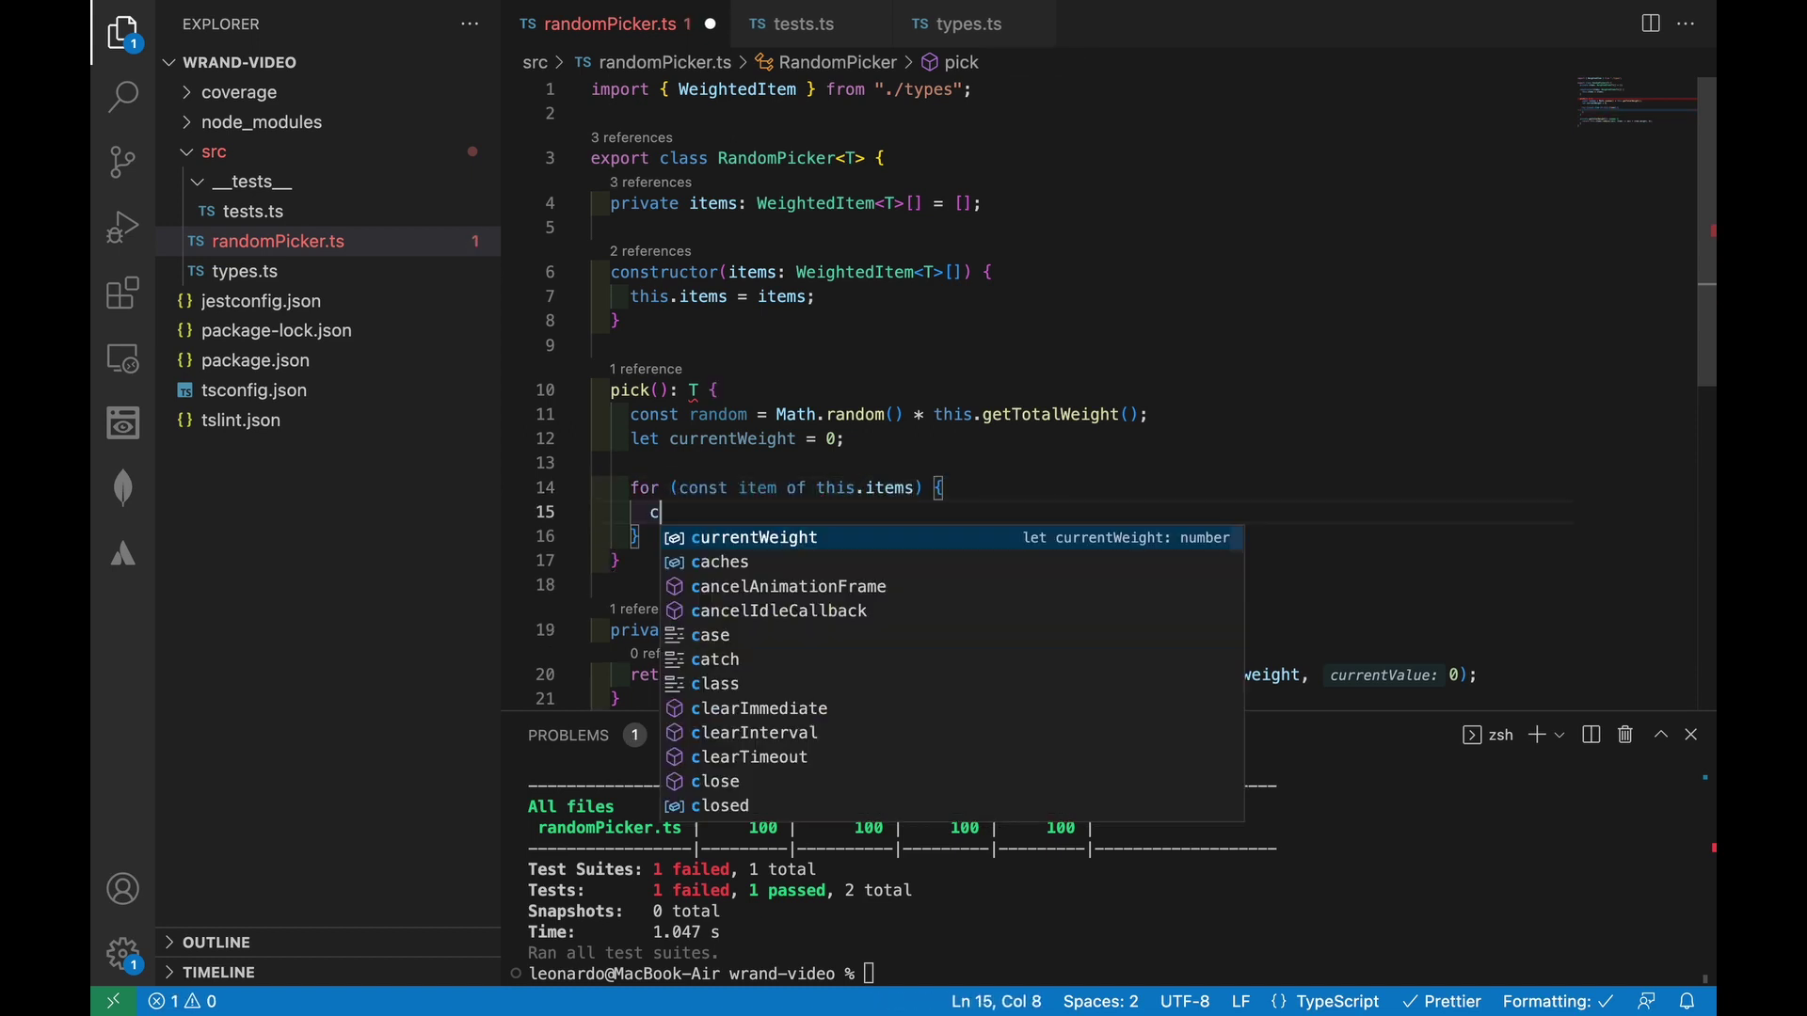
pyautogui.press('Return')
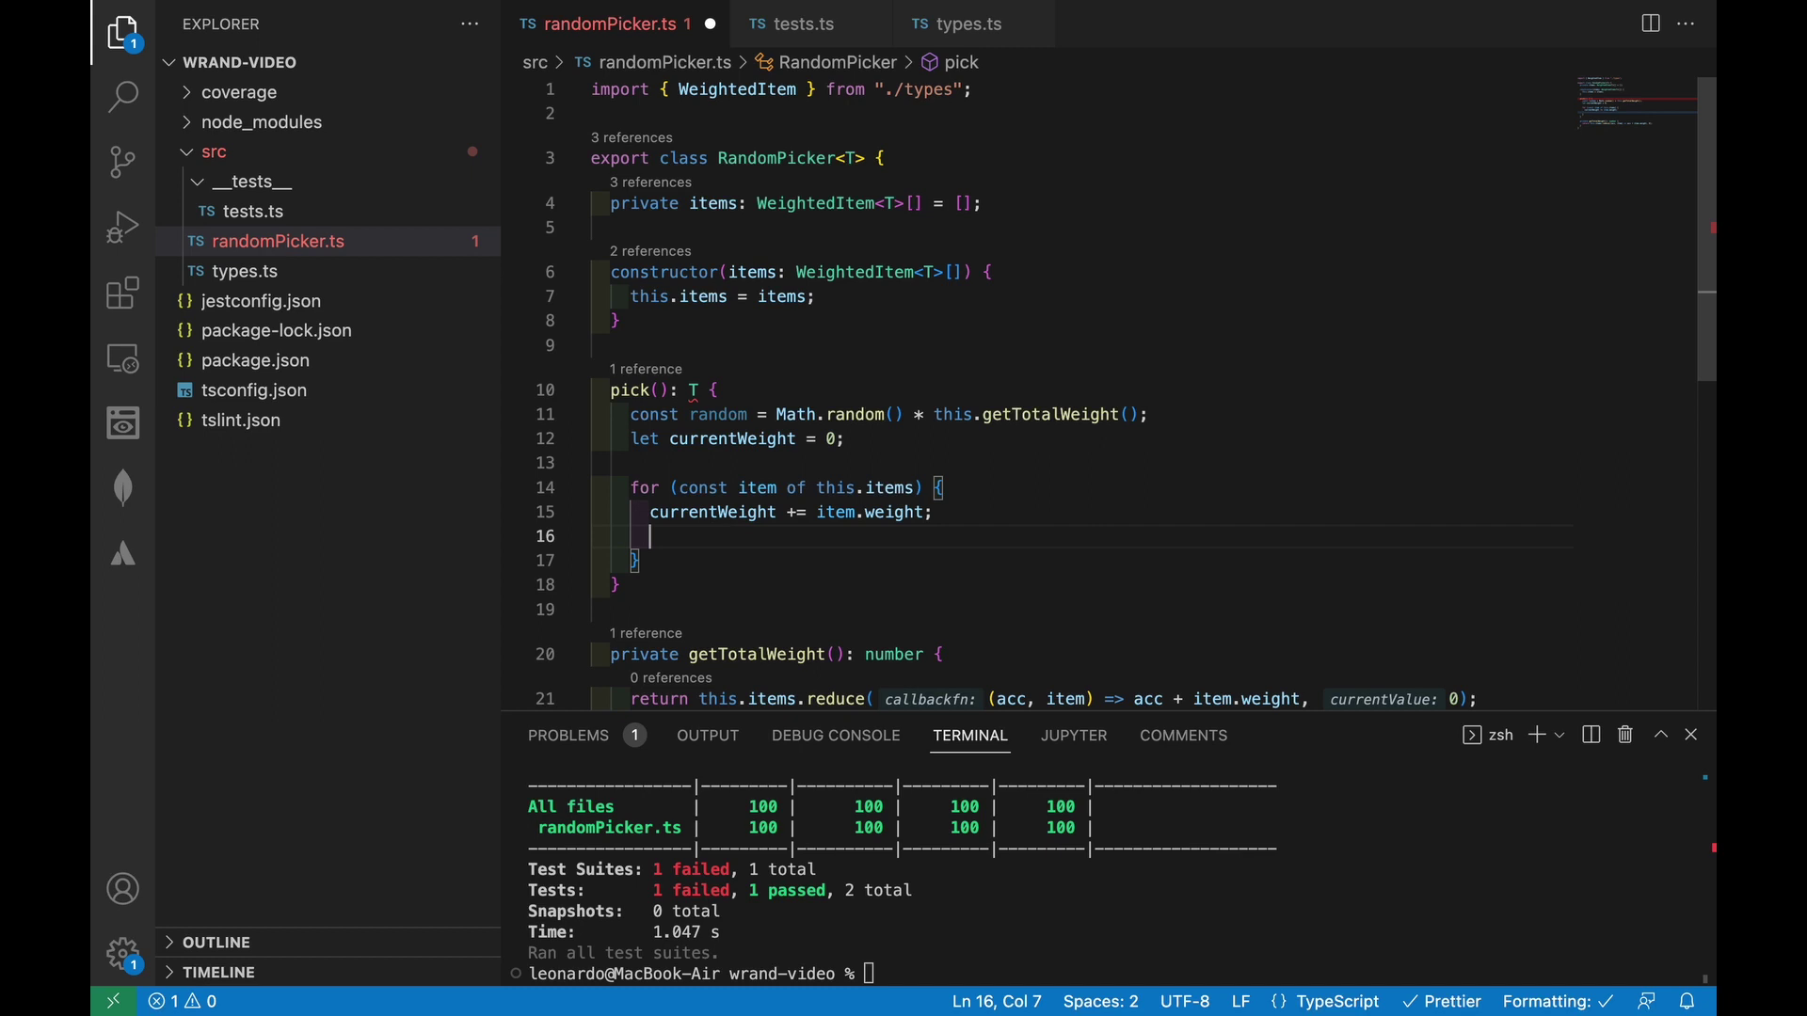
pyautogui.write('if (random < ')
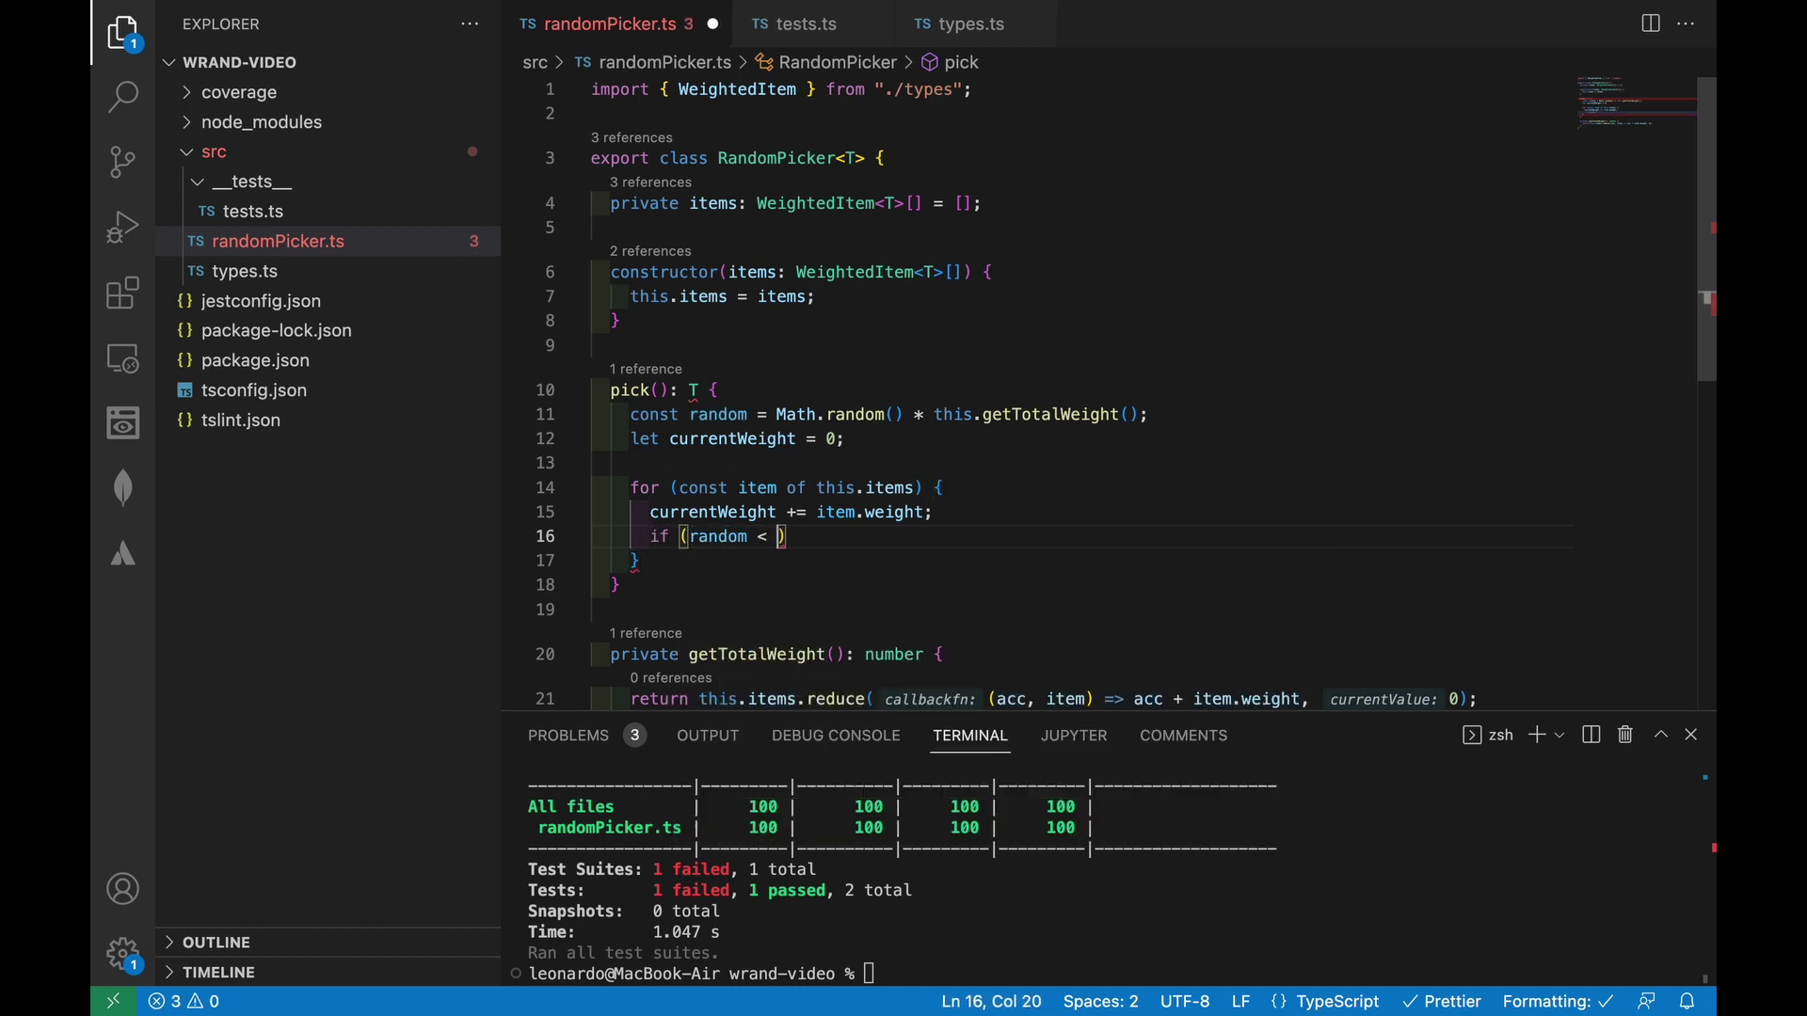
pyautogui.write('currentWeight) {')
pyautogui.press('Return')
pyautogui.write('return item.original')
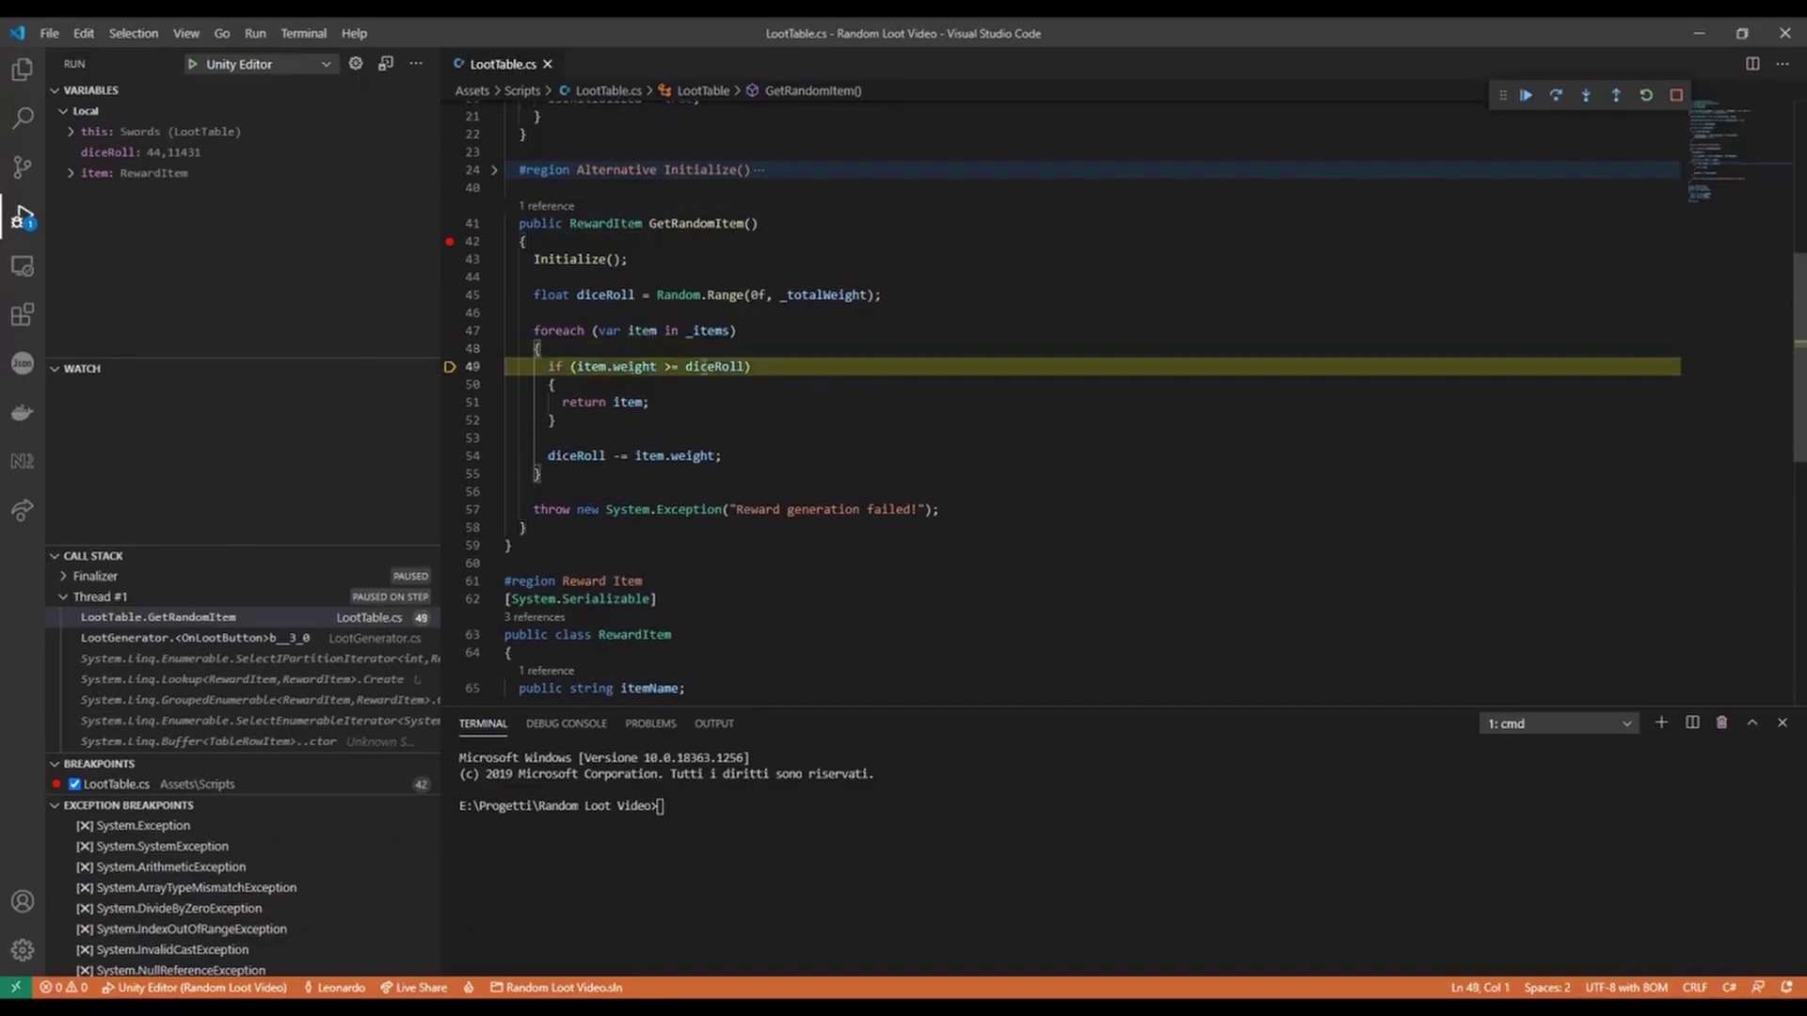
# Step: Restart the LootTable.cs debug session and step over (F10) through GetRandomItem's foreach loop
pyautogui.press('F10')
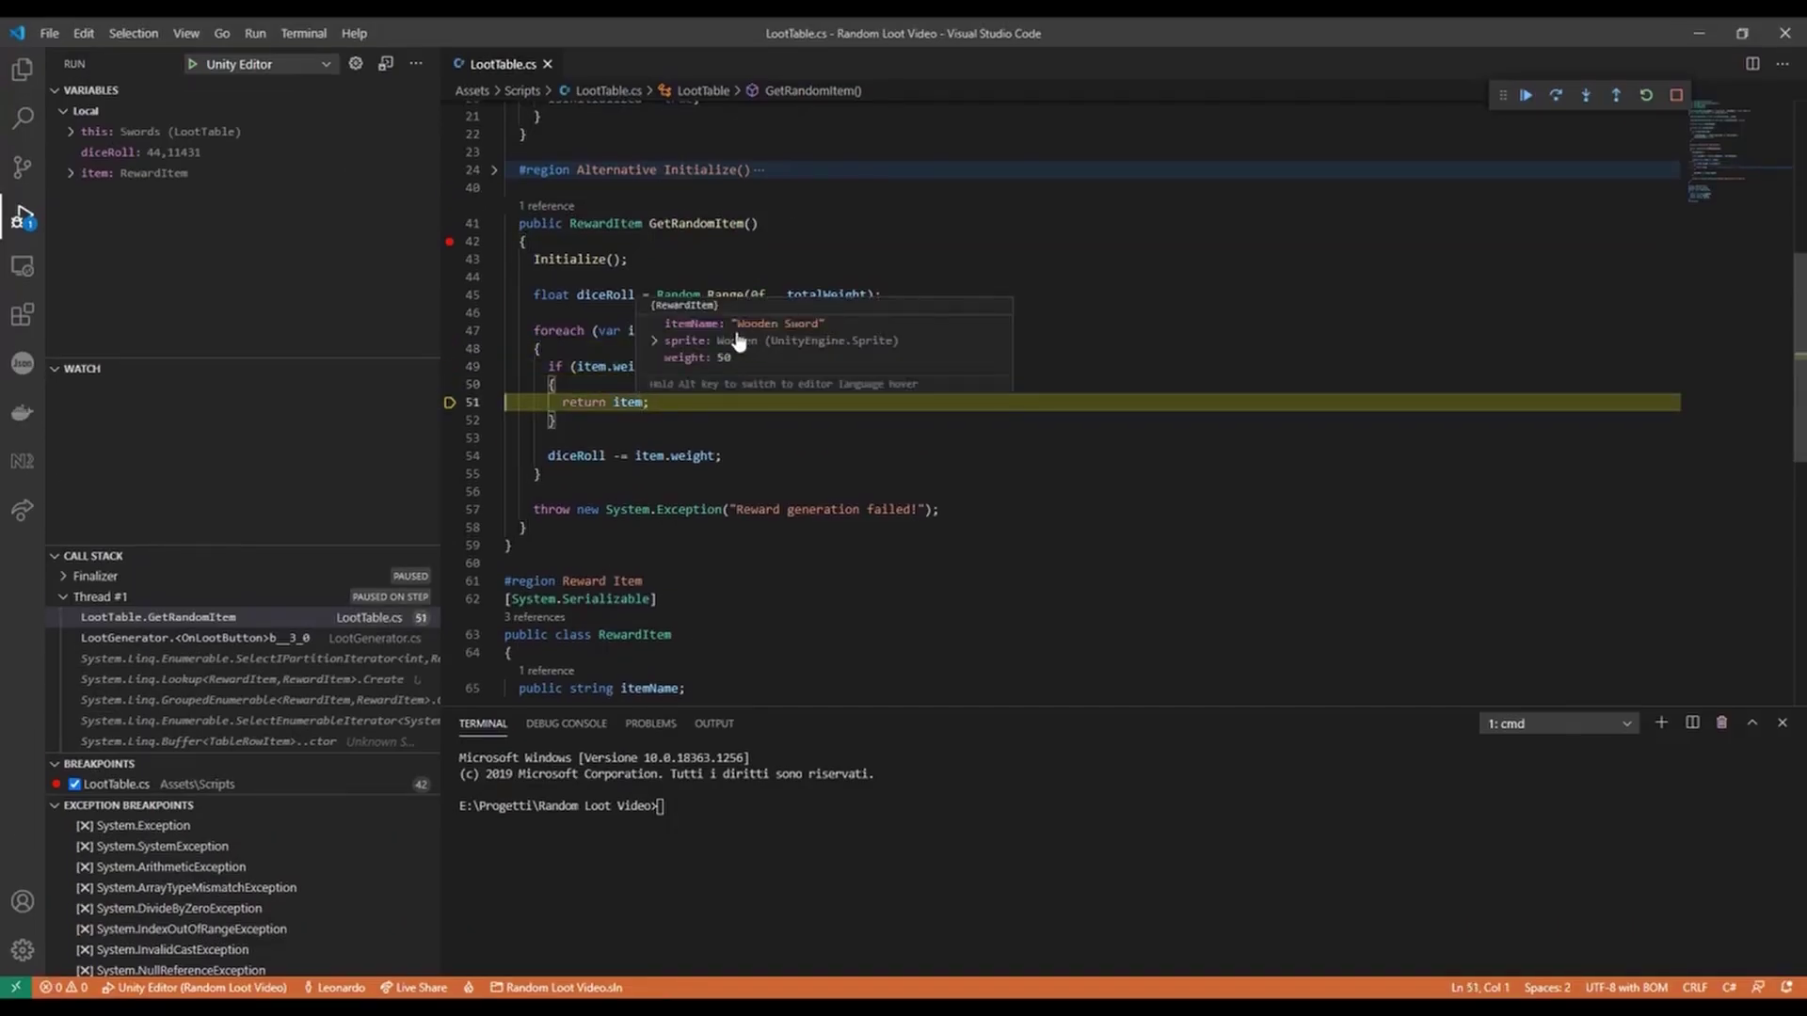
pyautogui.press('F5')
pyautogui.press('F10')
pyautogui.press('F10')
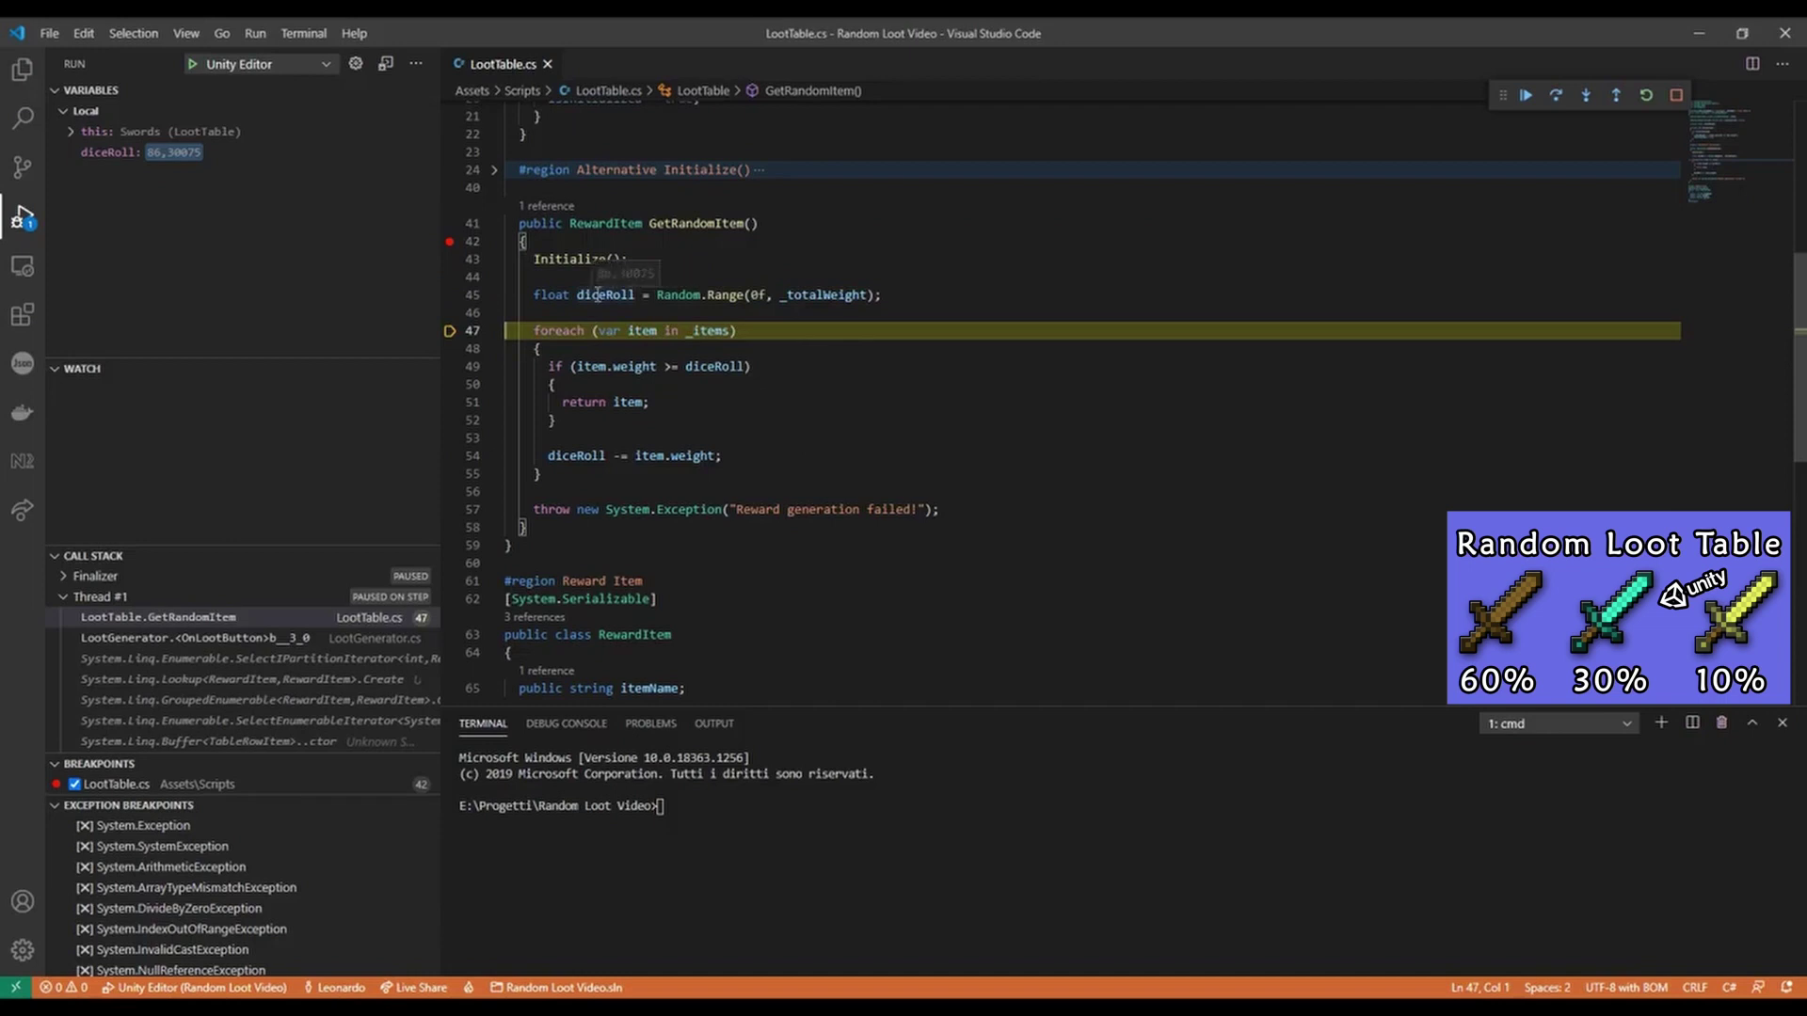
pyautogui.press('F10')
pyautogui.press('F10')
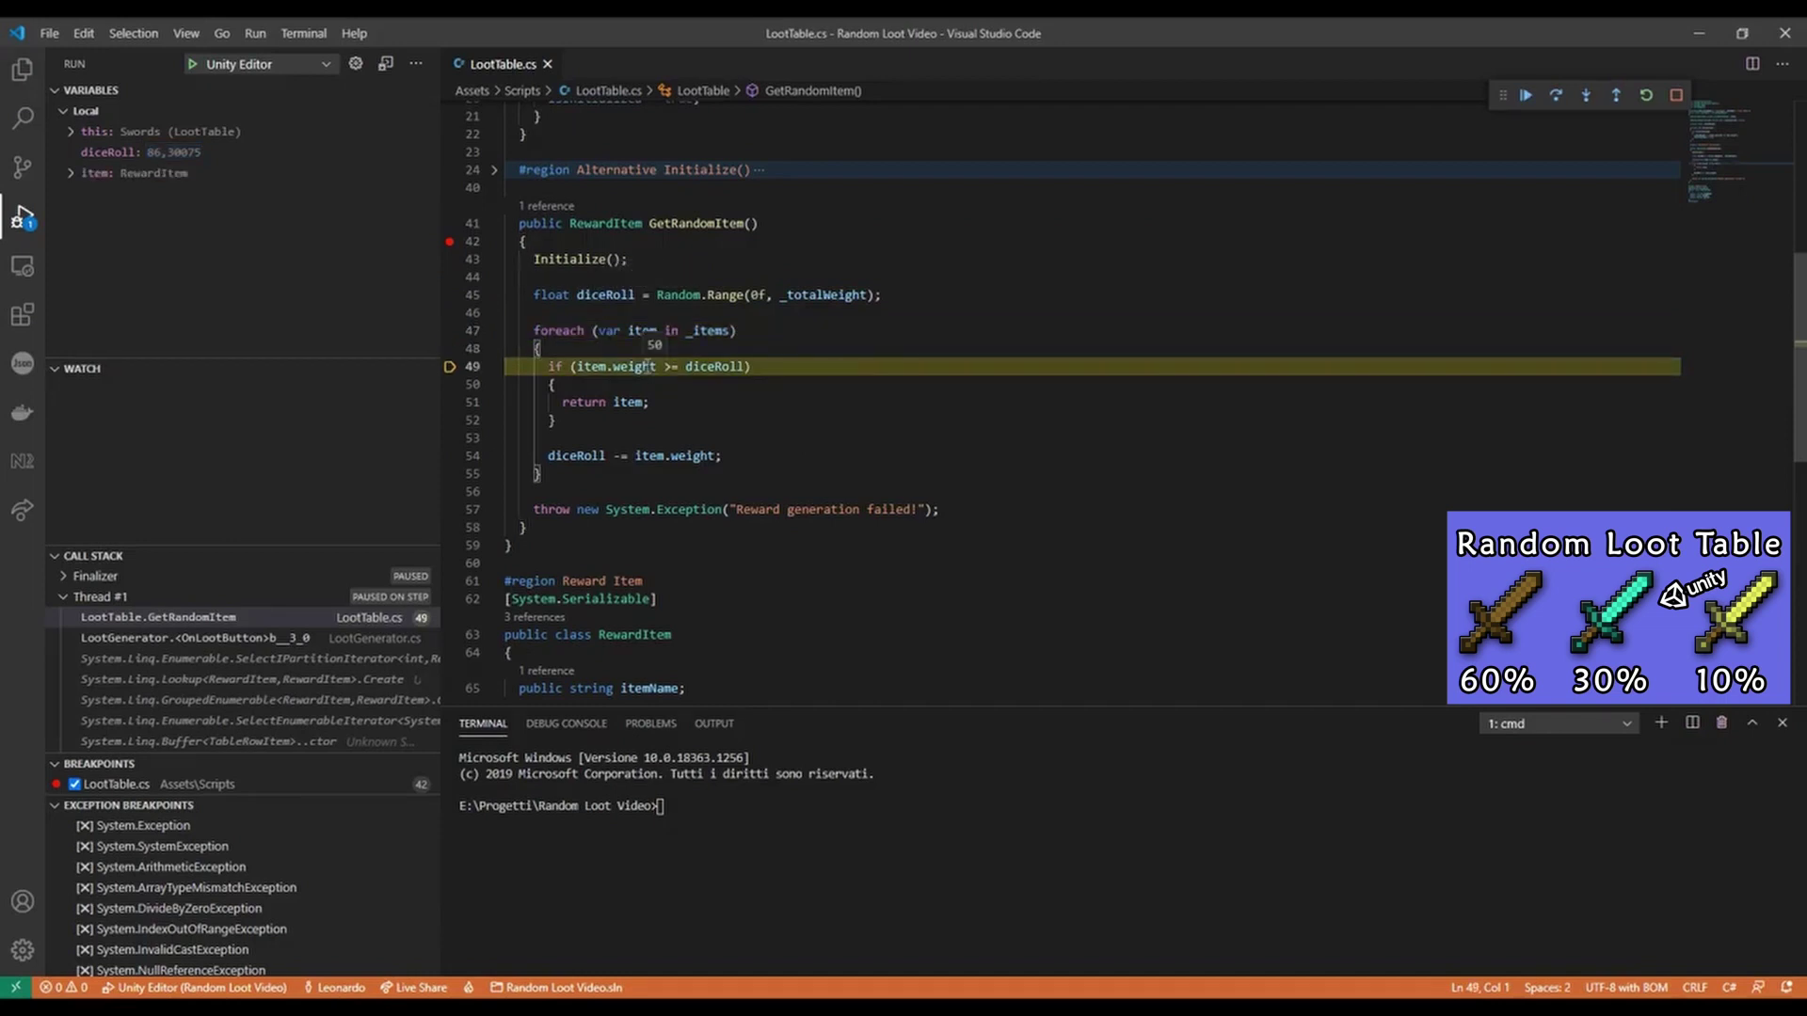
pyautogui.press('F10')
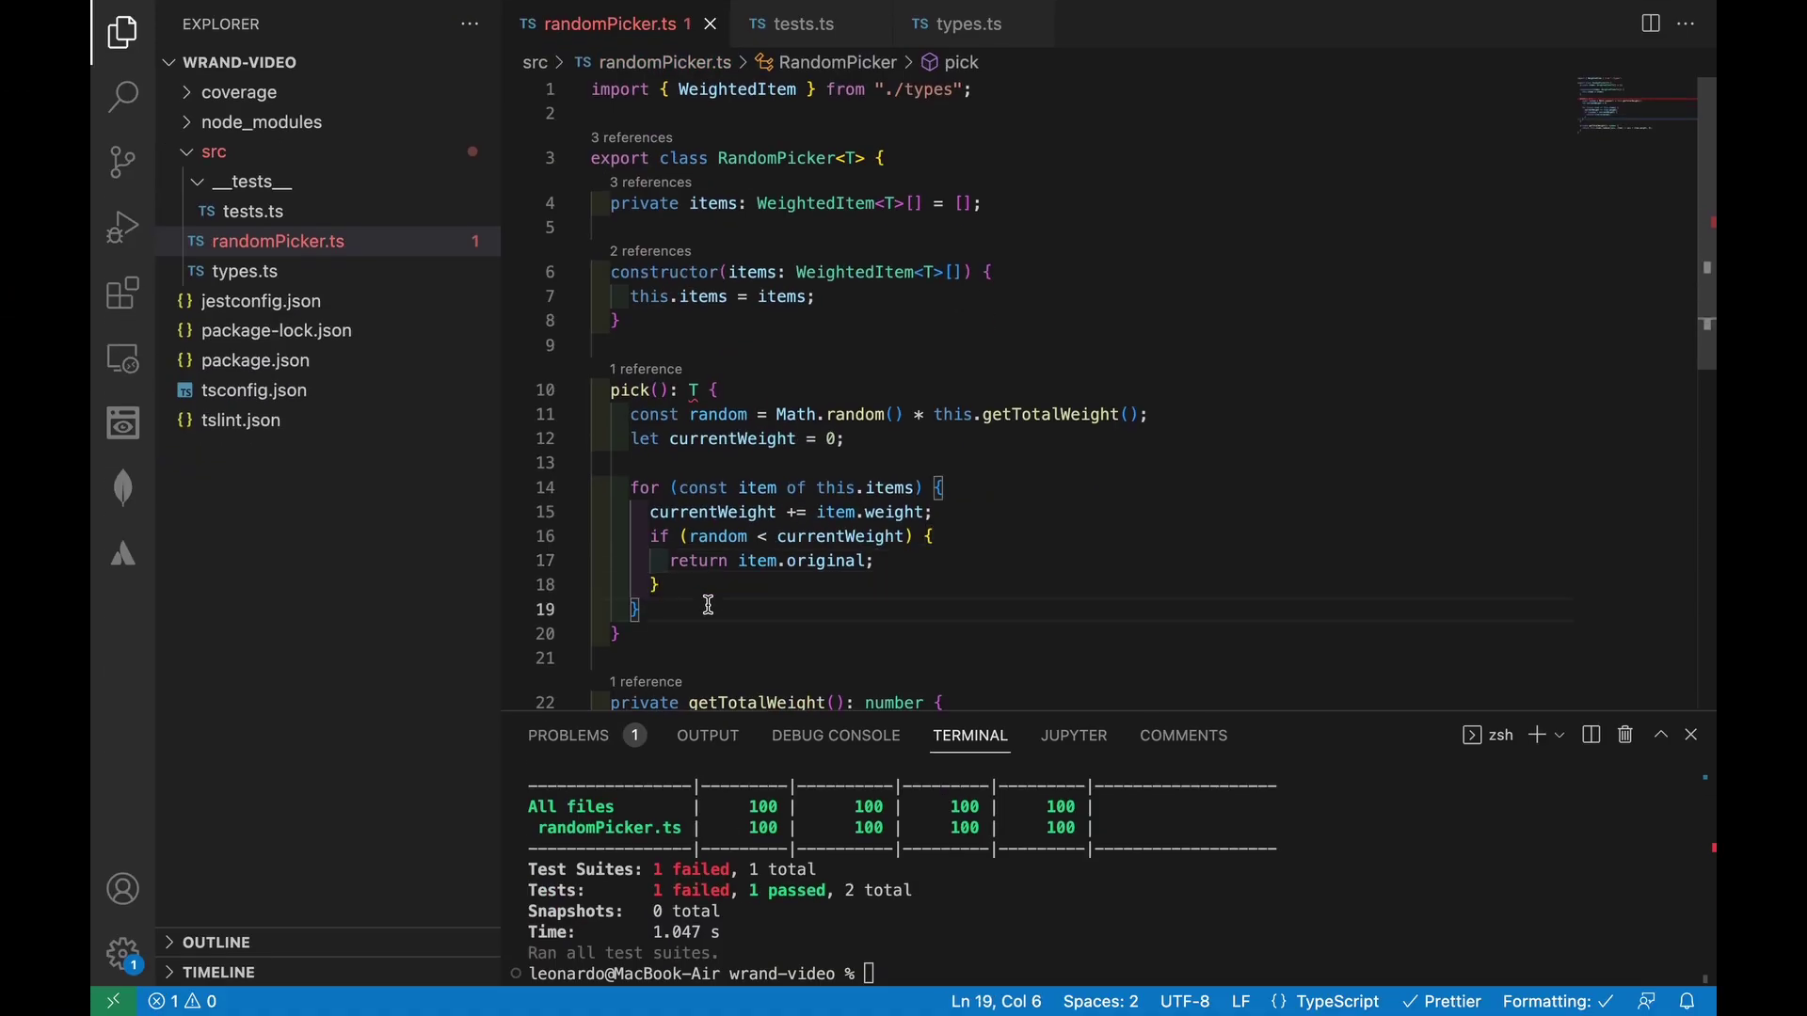
# Step: Add throw new Error("This won't happen") after pick()'s loop and rerun the tests
pyautogui.press('Return')
pyautogui.press('Return')
pyautogui.write('throw new Err')
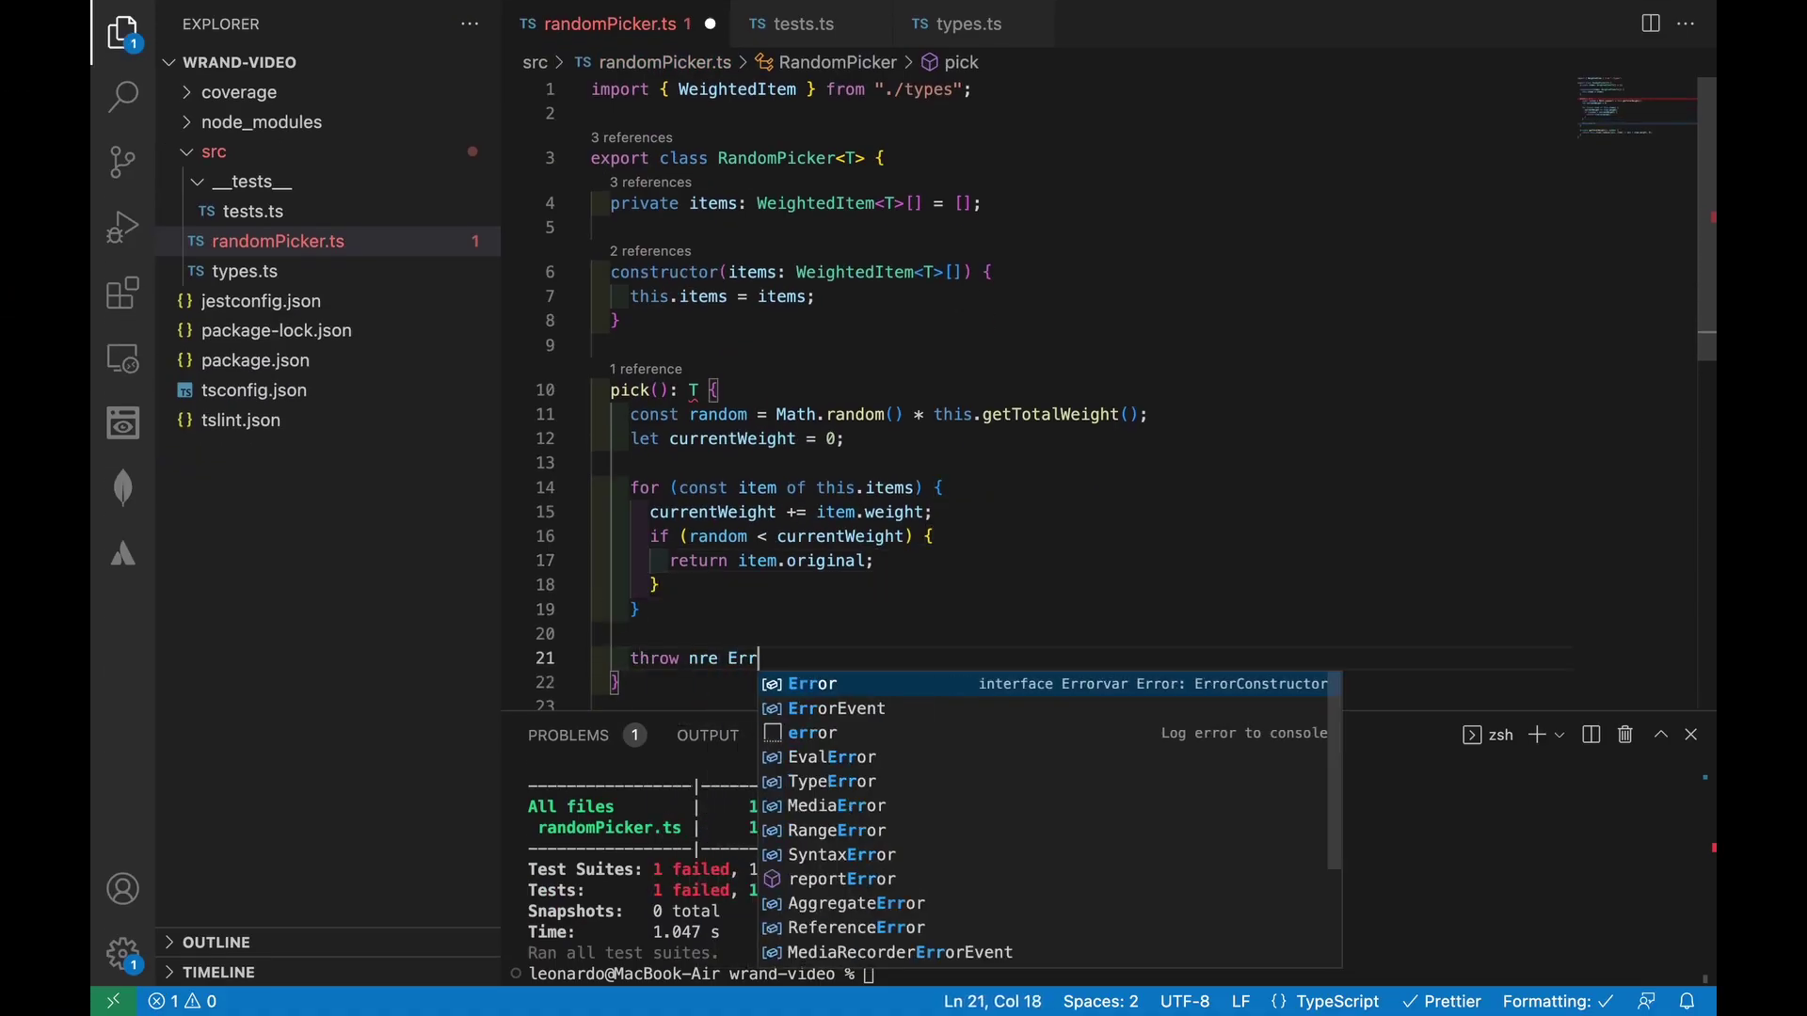
pyautogui.press('BackSpace')
pyautogui.press('BackSpace')
pyautogui.press('BackSpace')
pyautogui.press('BackSpace')
pyautogui.write('ew Err')
pyautogui.press('Tab')
pyautogui.write('("This w')
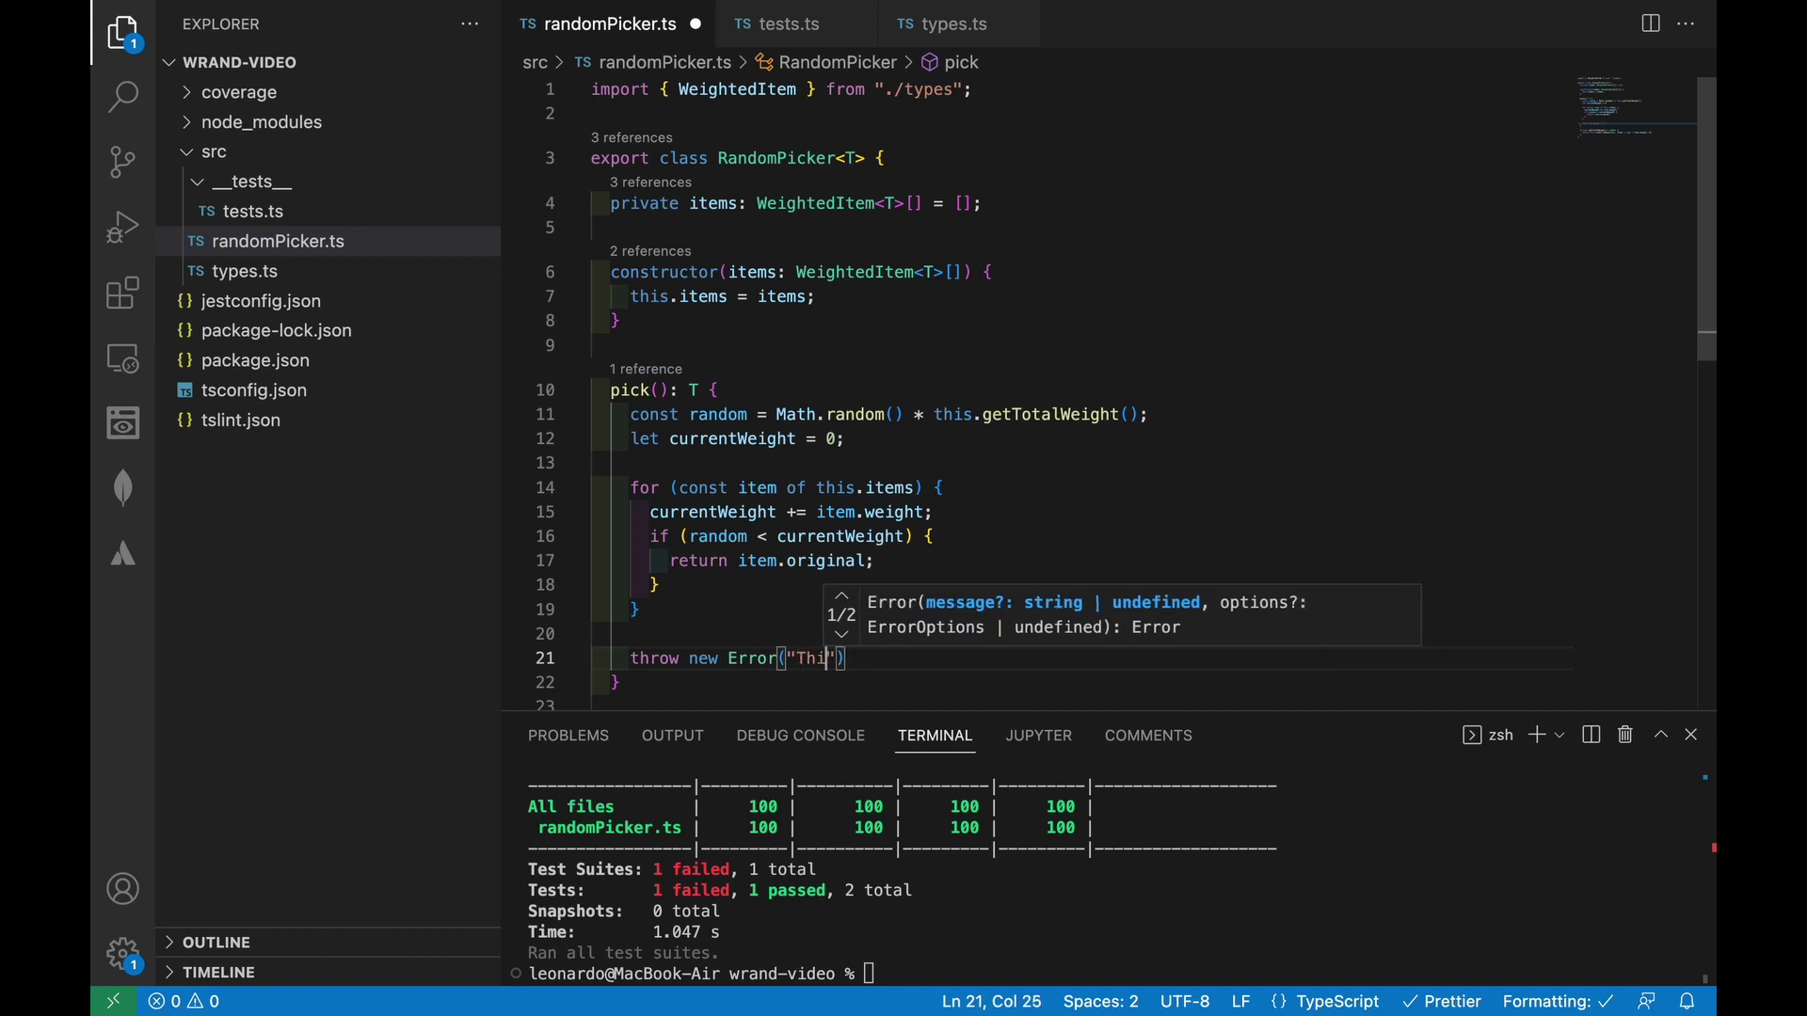
pyautogui.write("on't happen")
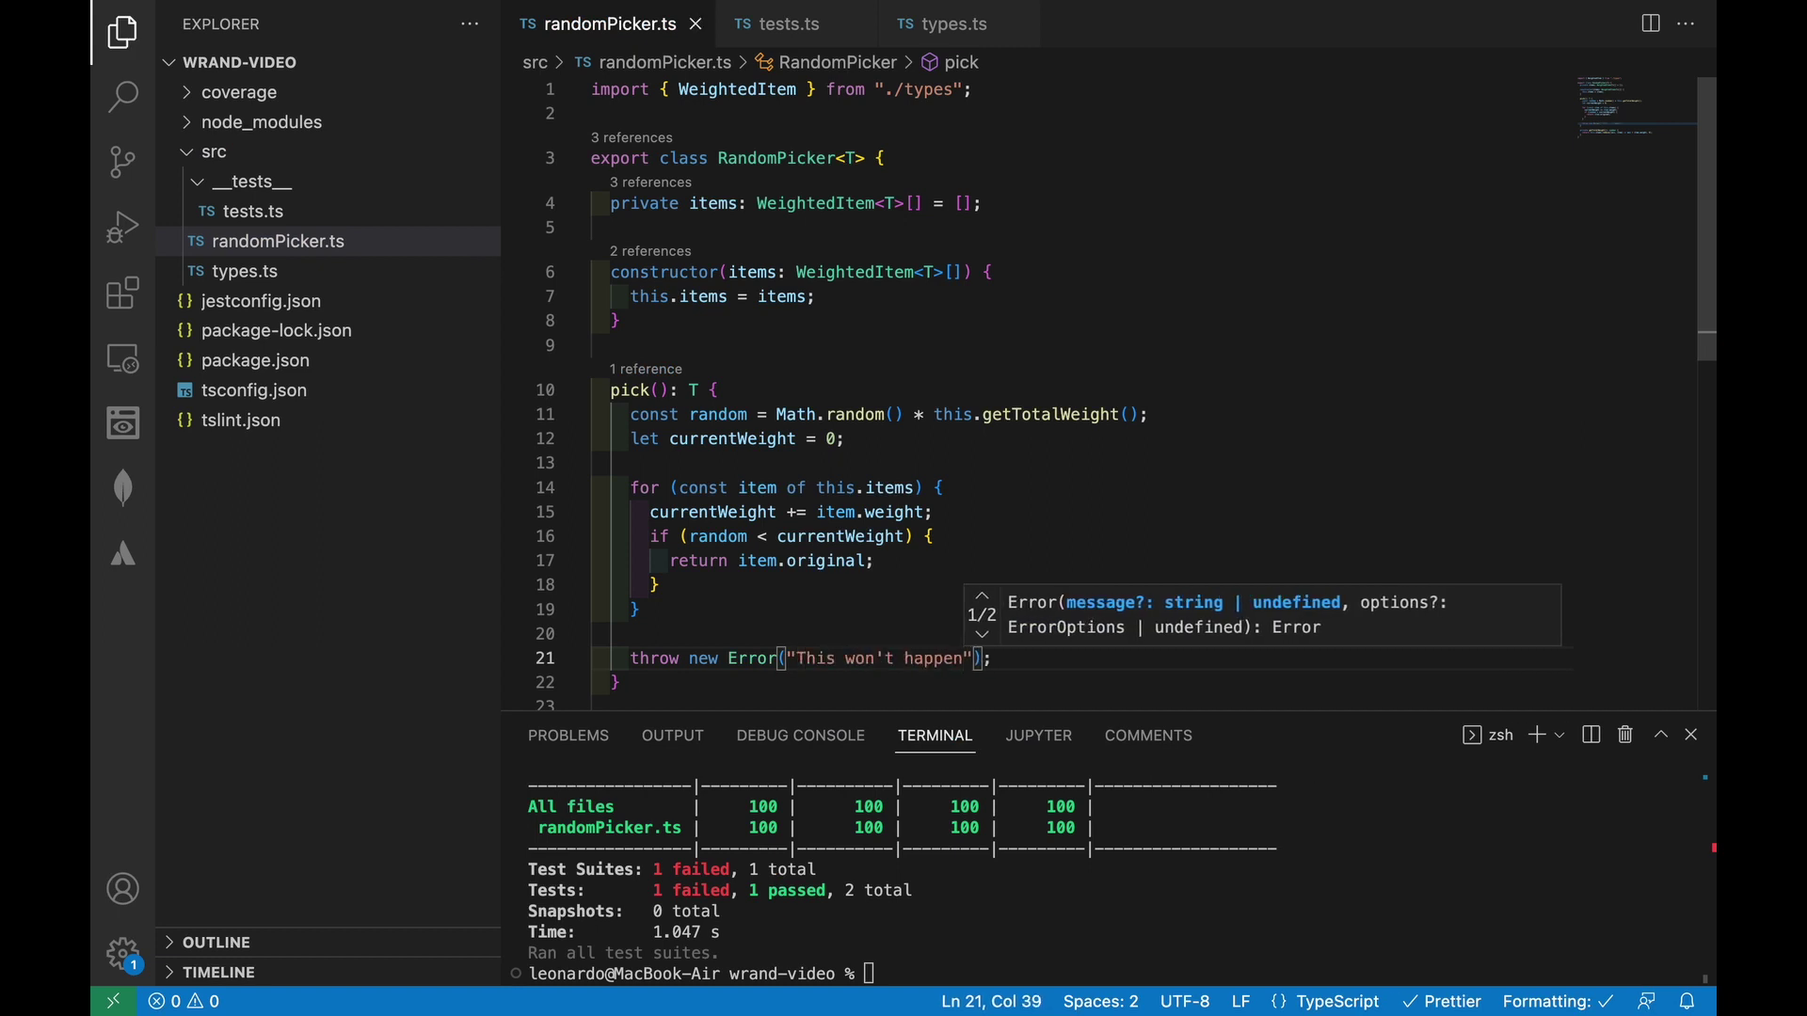
pyautogui.scroll(-3, 986, 525)
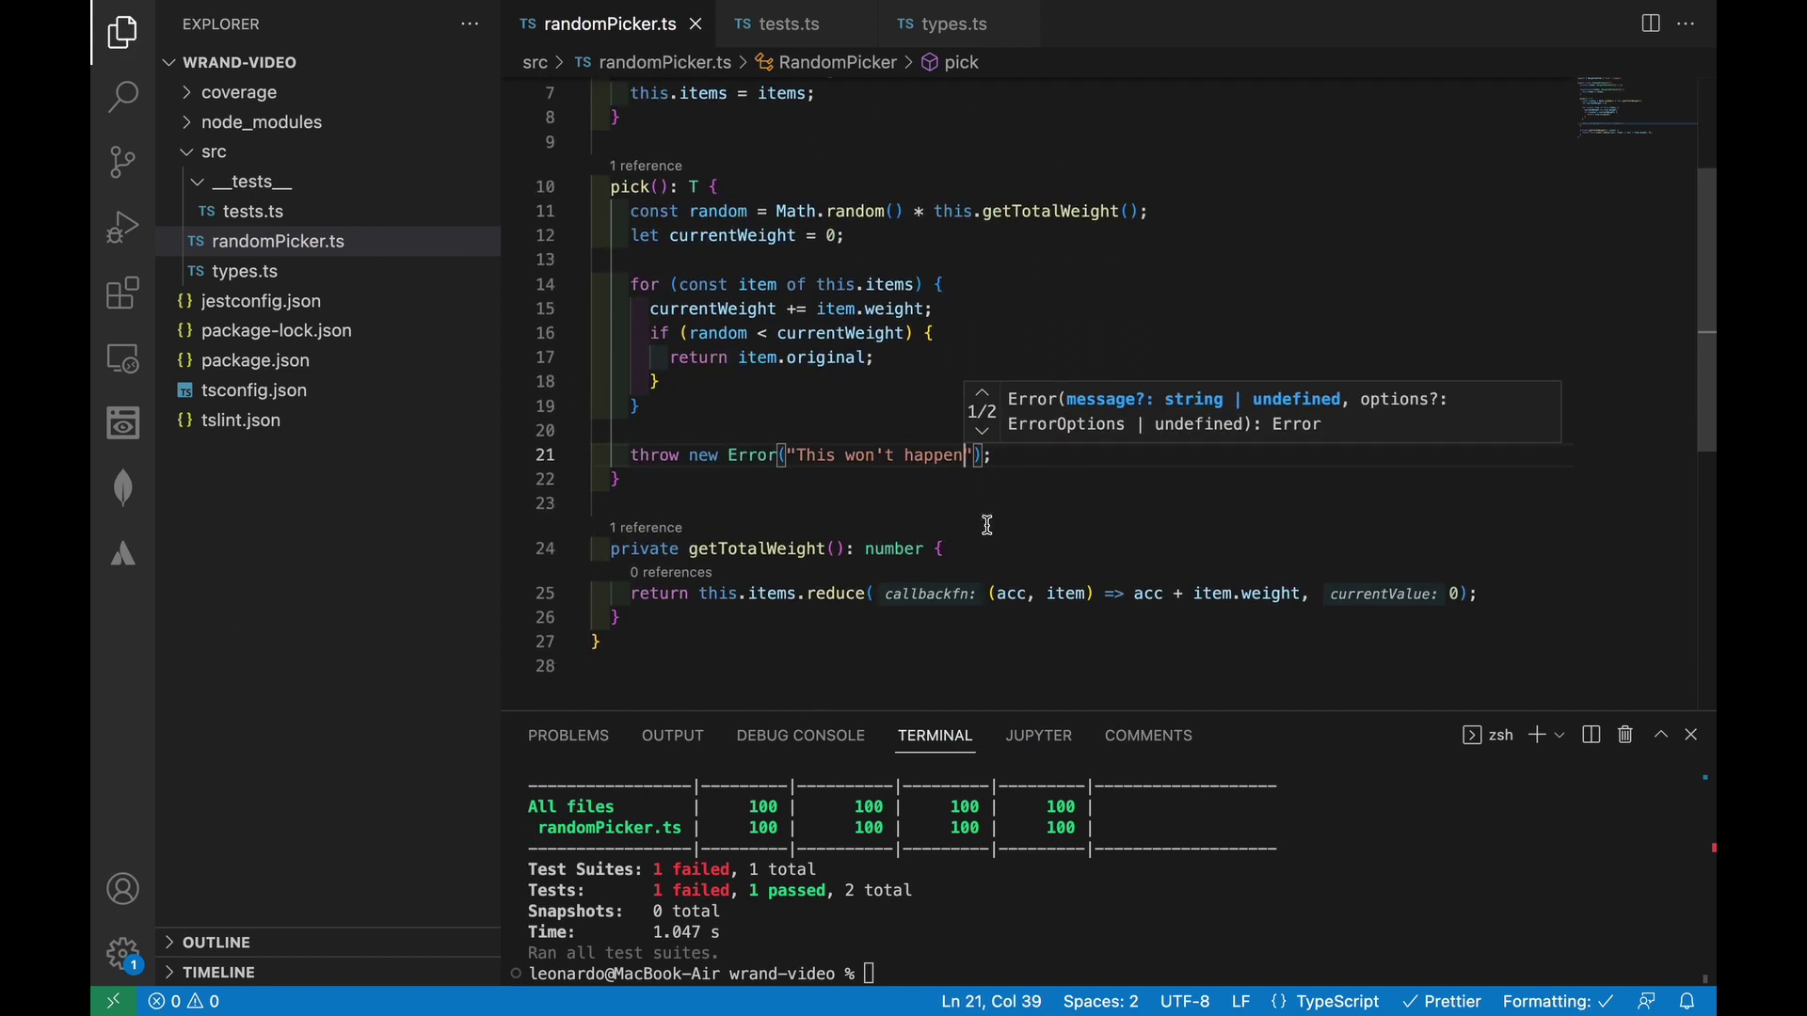
pyautogui.click(978, 894)
pyautogui.press('Return')
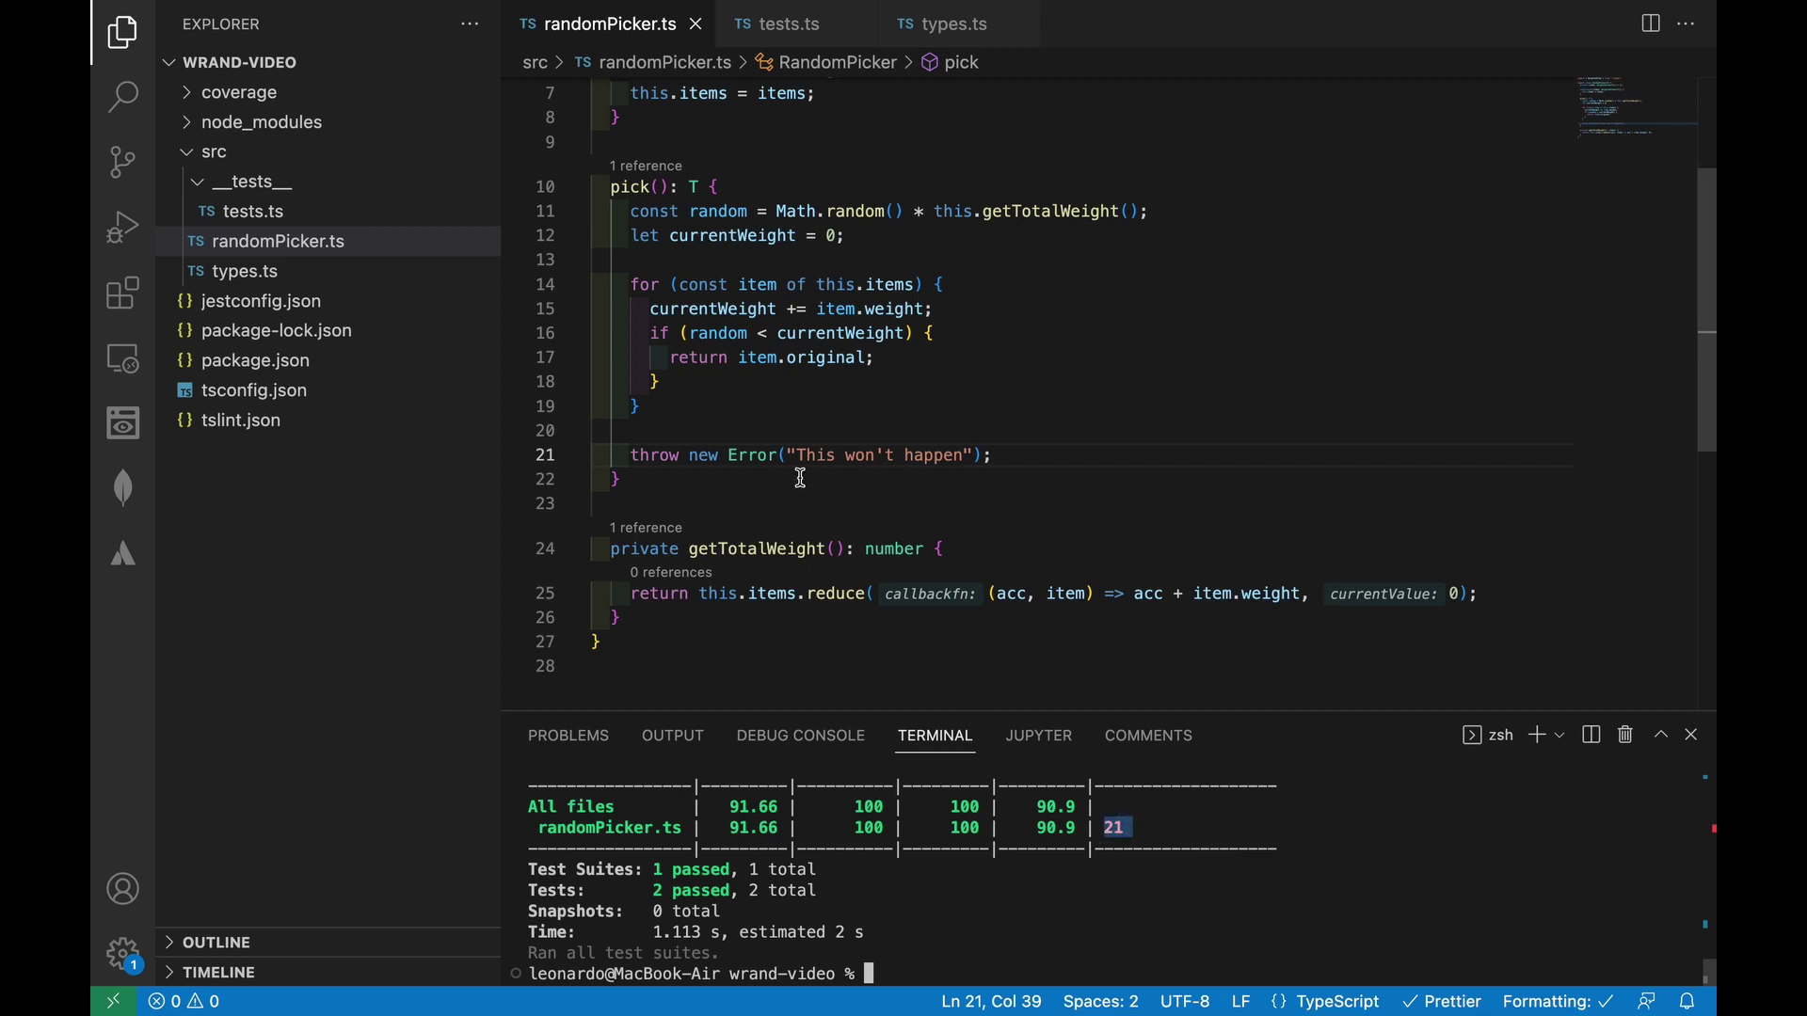
# Step: Insert a /* istanbul ignore next */ comment above the throw and rerun the tests
pyautogui.click(778, 429)
pyautogui.press('Return')
pyautogui.write('/* istambul ignore next */')
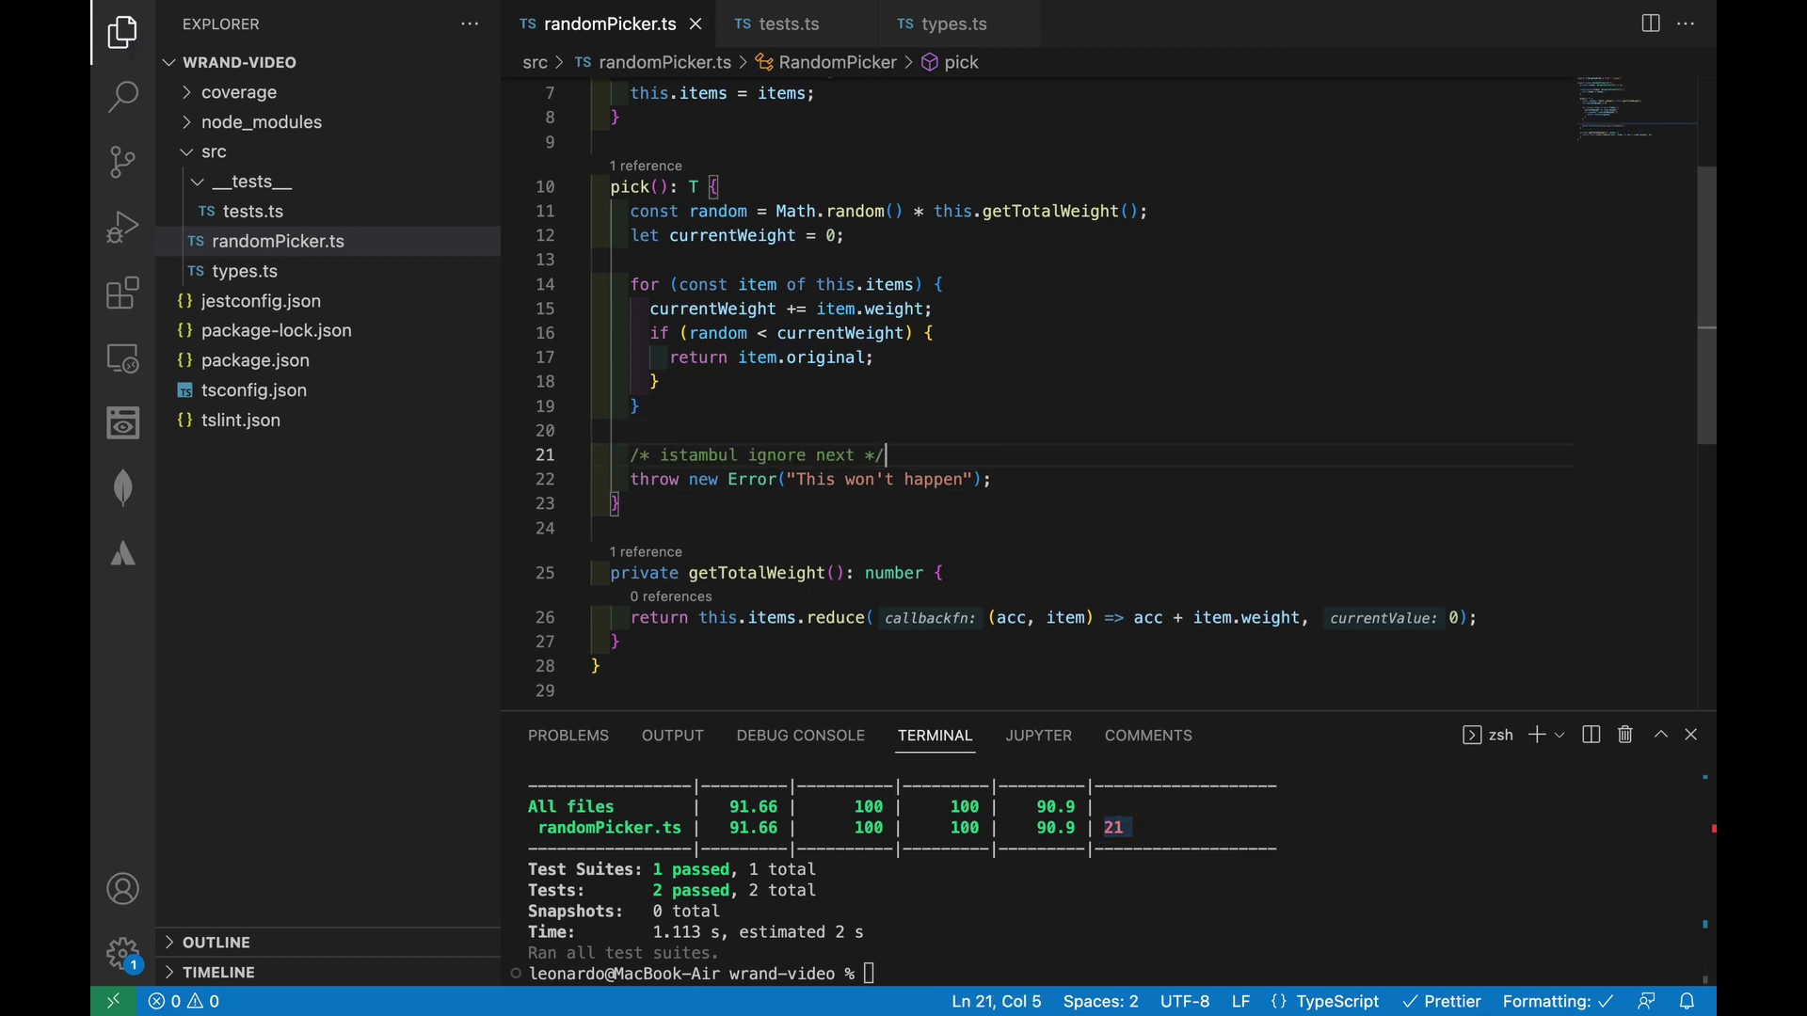
pyautogui.press('Up')
pyautogui.press('Return')
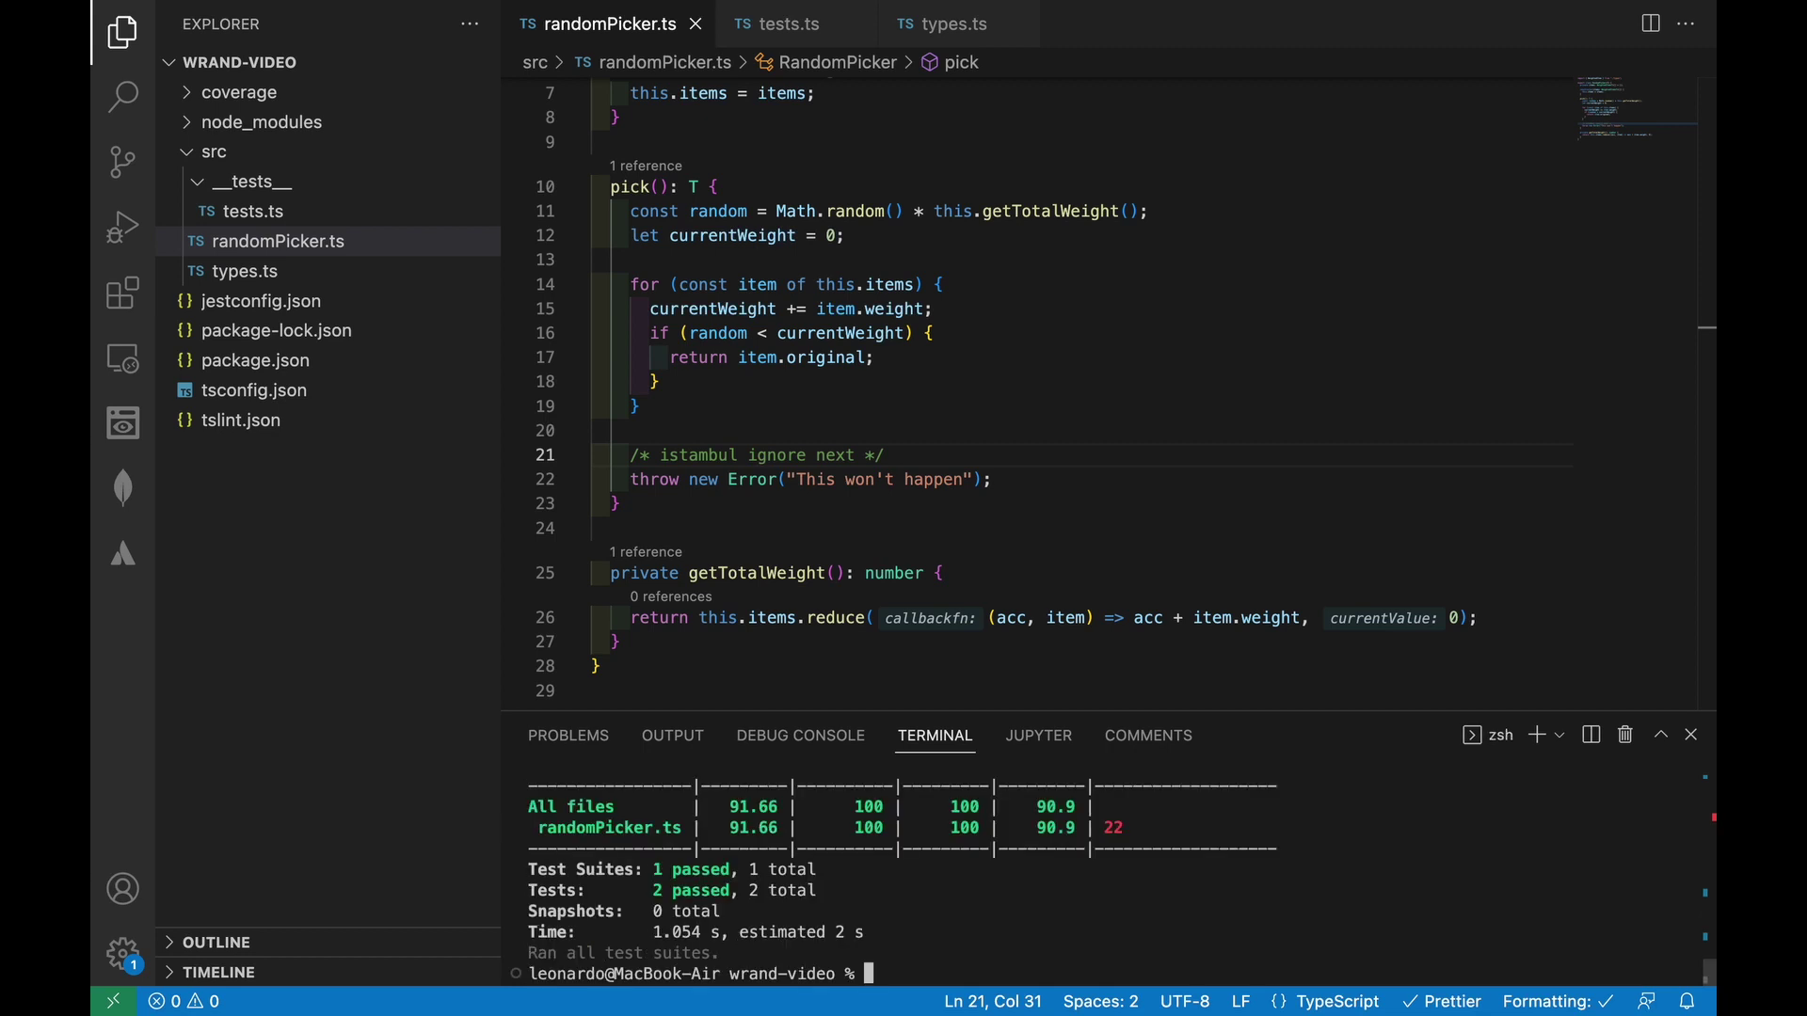
# Step: Fix the 'istambul' typo in the comment, save, and rerun the tests with coverage
pyautogui.click(711, 455)
pyautogui.press('BackSpace')
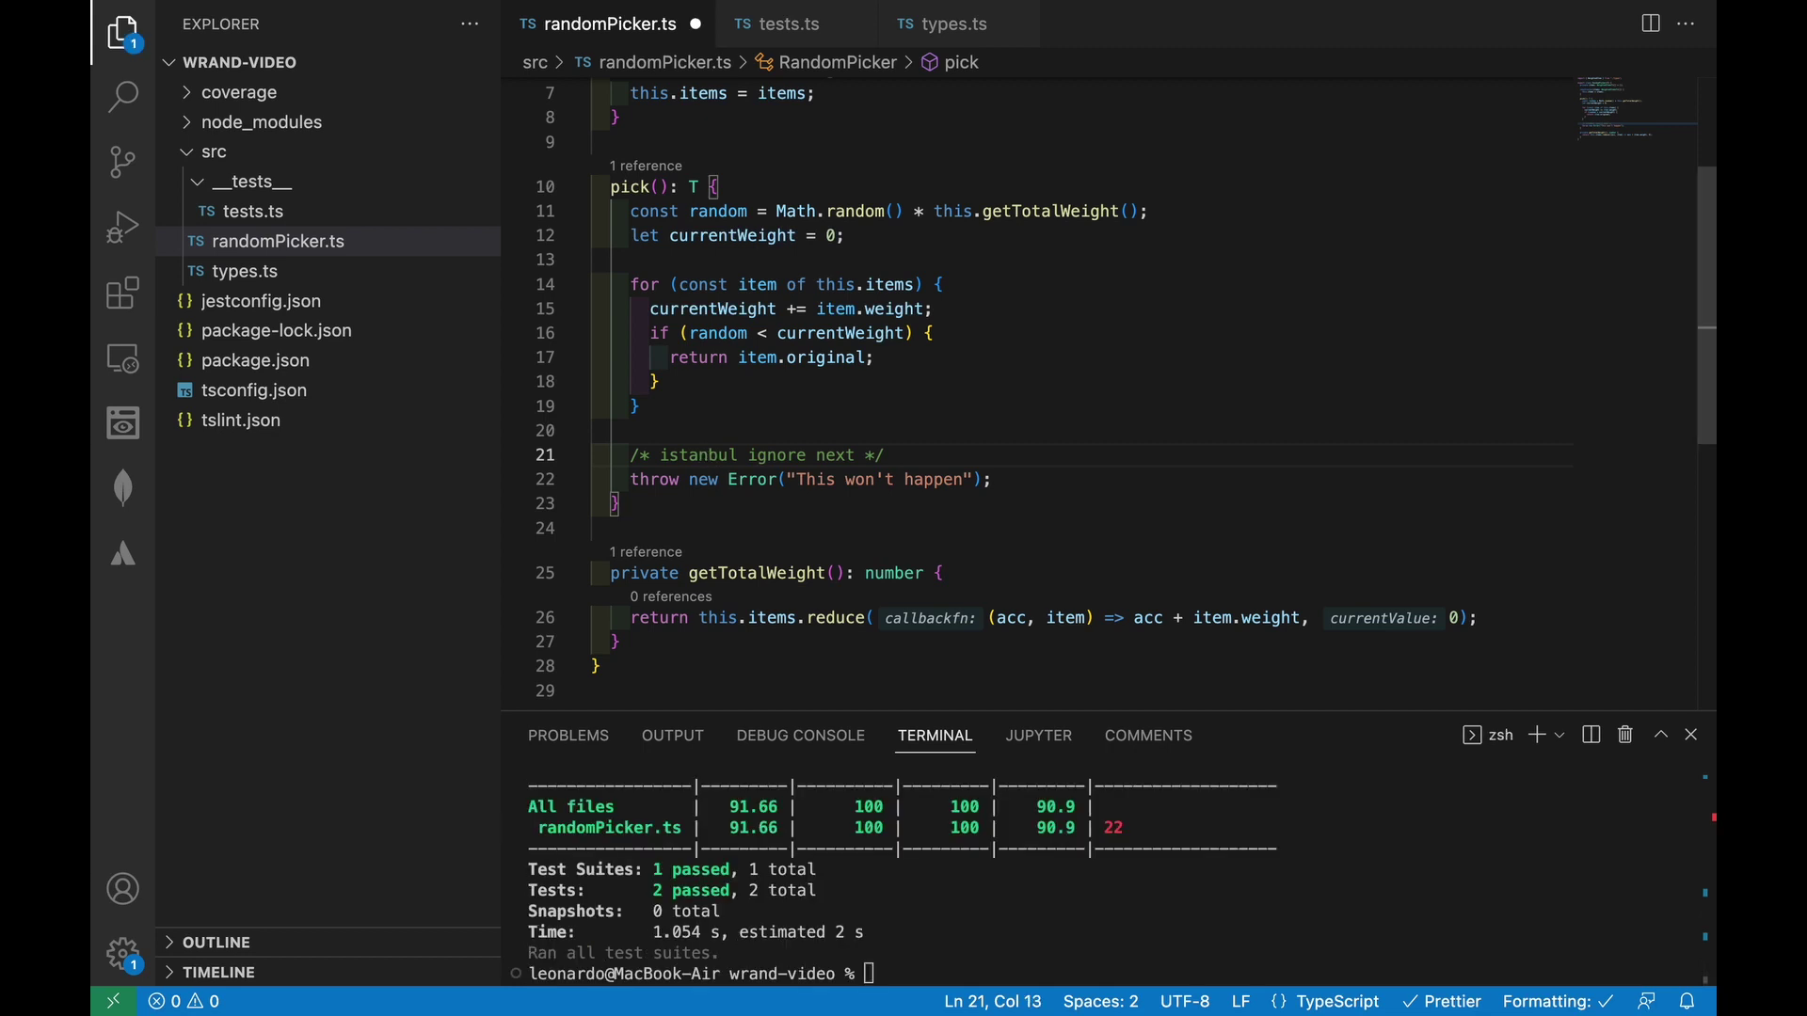
pyautogui.press('super+s')
pyautogui.press('Up')
pyautogui.press('Return')
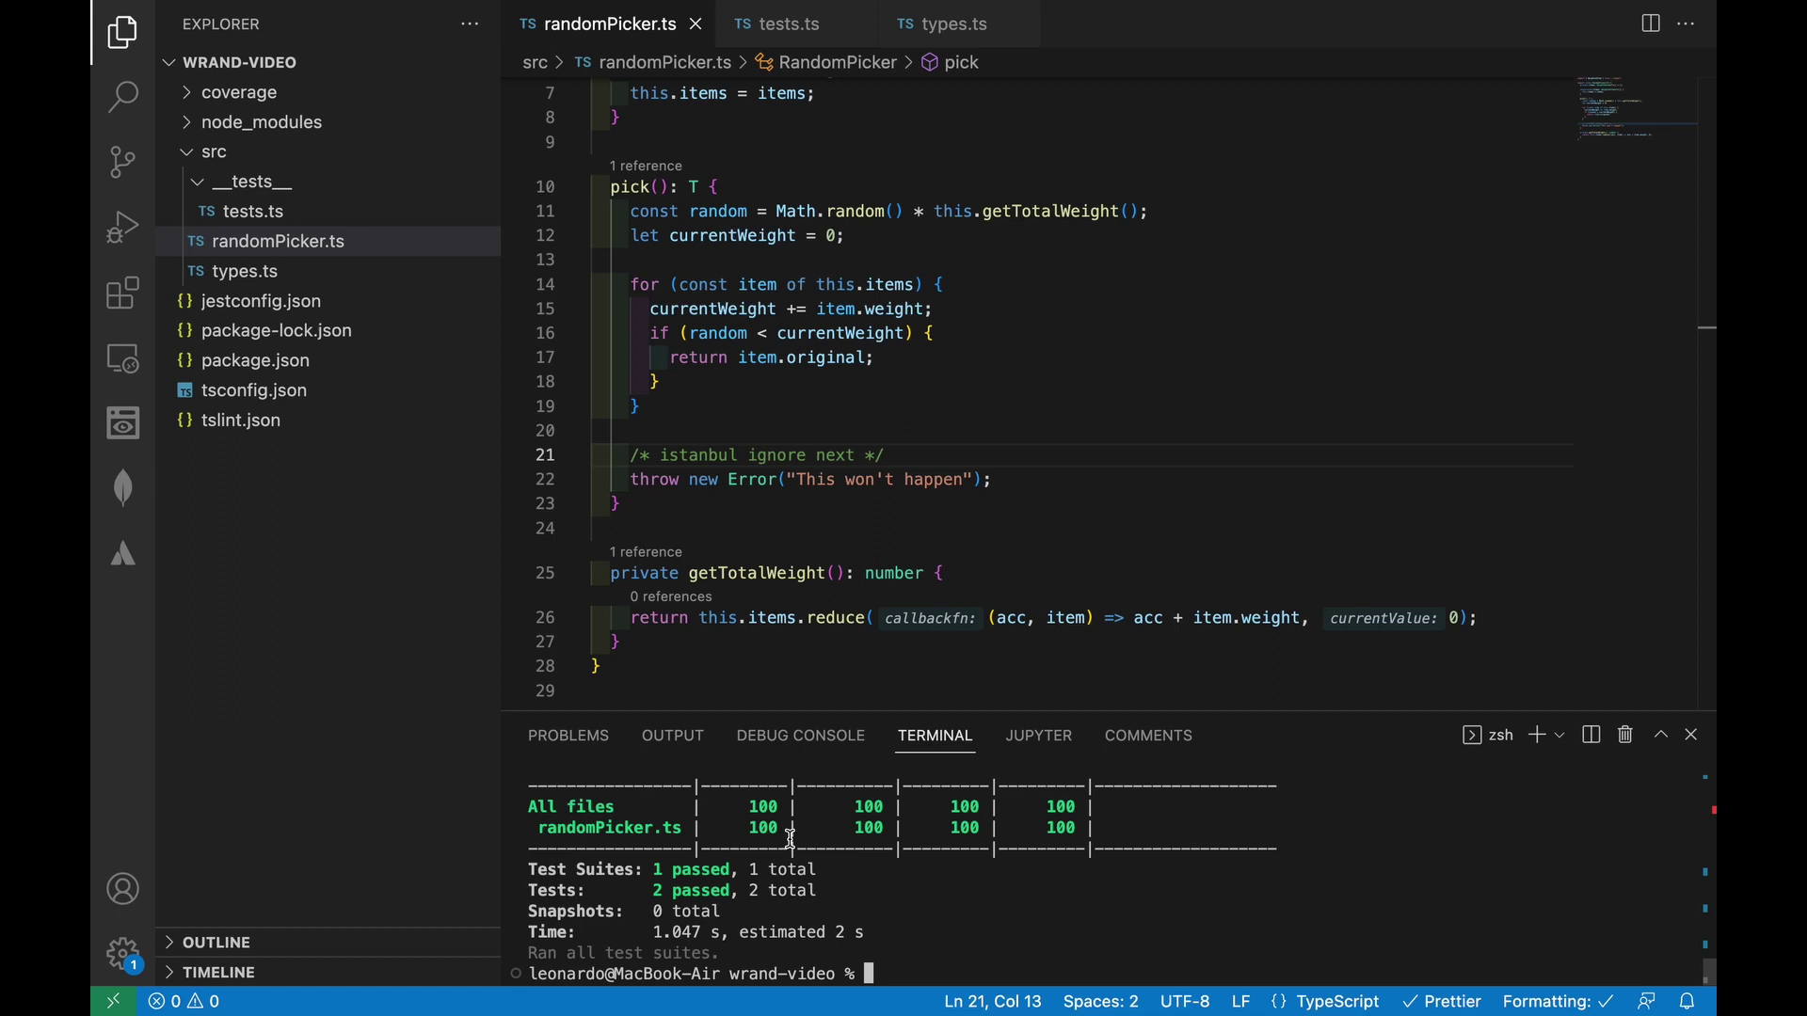
# Step: Add a pickMany method after pick in randomPicker.ts, starting an items array and loop
pyautogui.press('Down')
pyautogui.press('Down')
pyautogui.press('End')
pyautogui.press('Return')
pyautogui.press('Return')
pyautogui.write('pickMany')
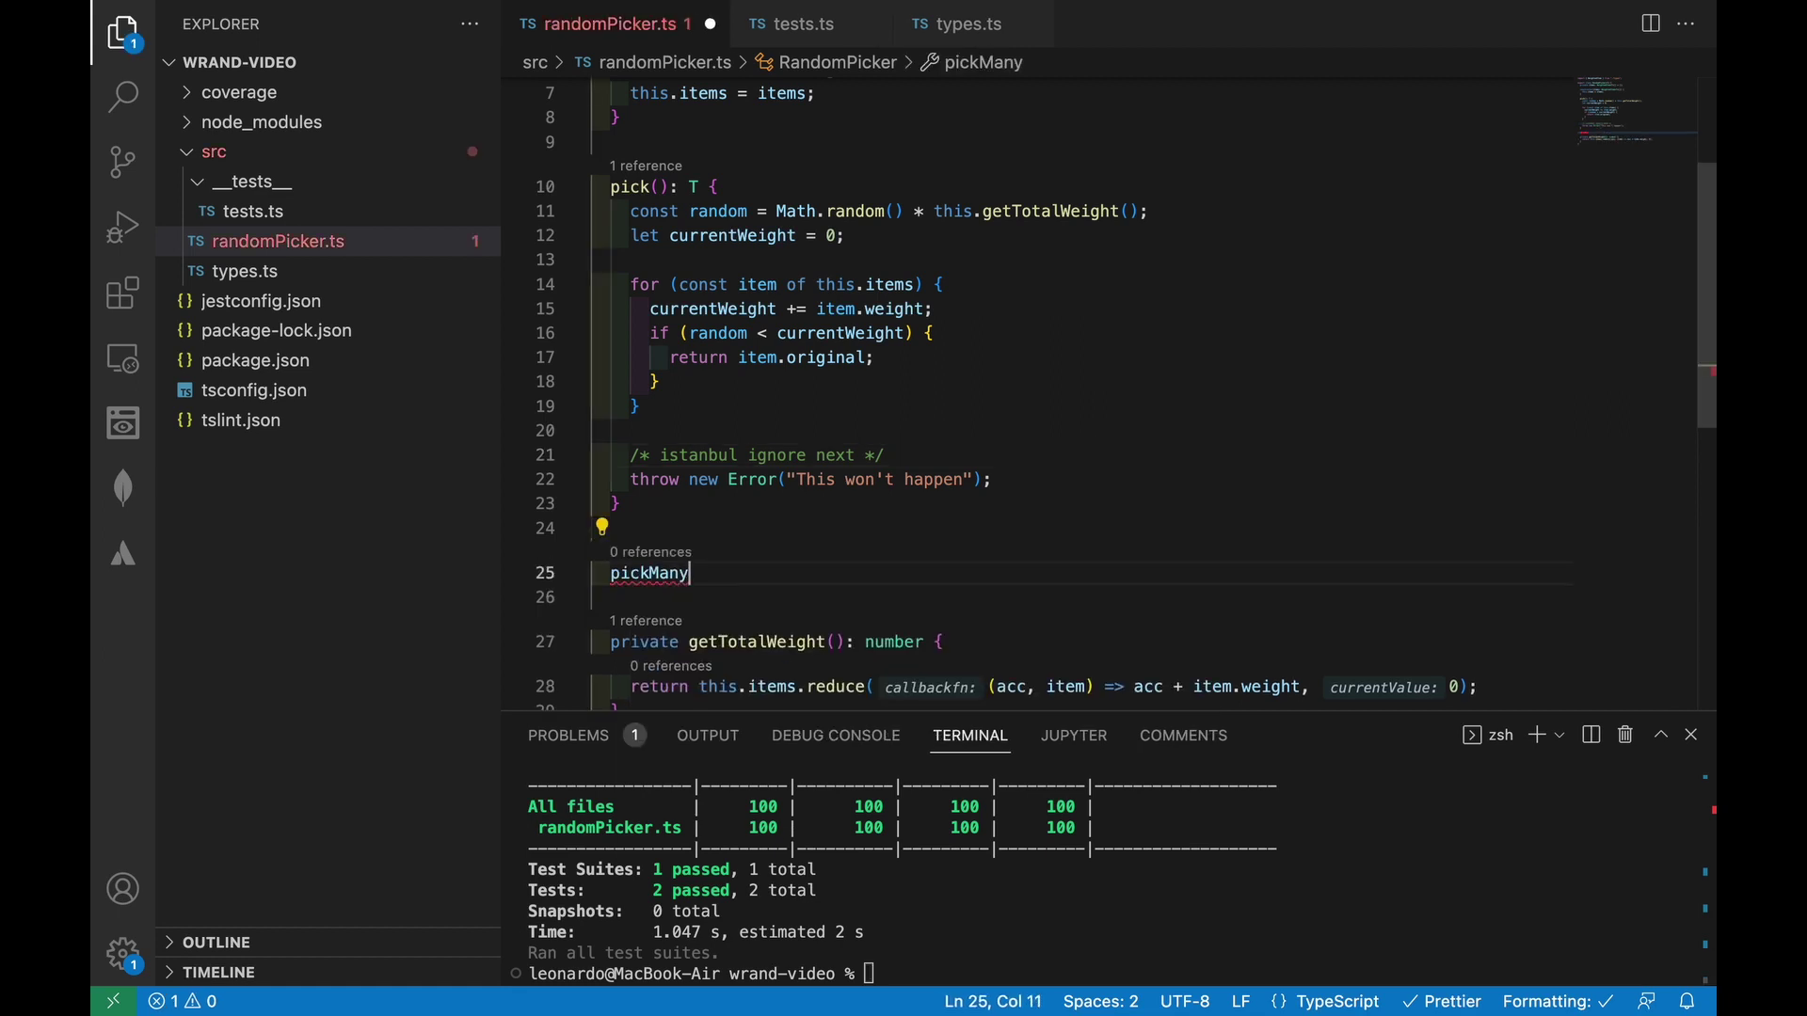
pyautogui.write('(amount: number)')
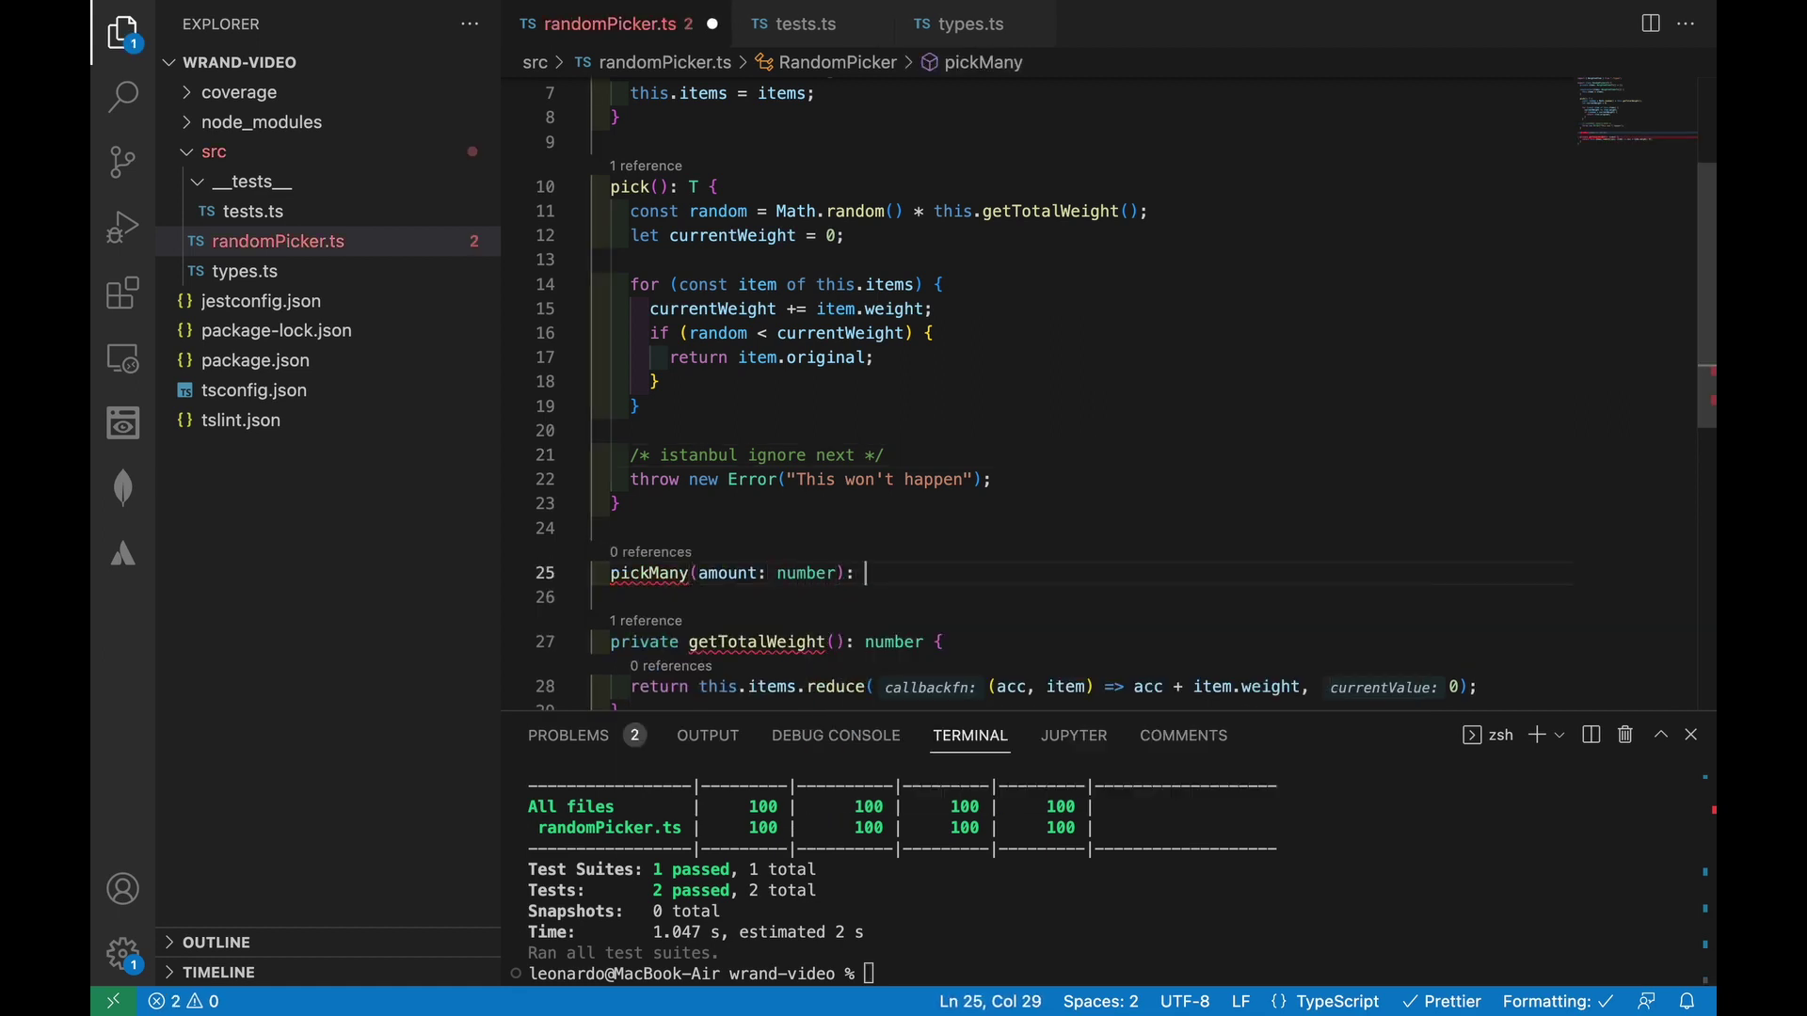
pyautogui.write(': T[] {')
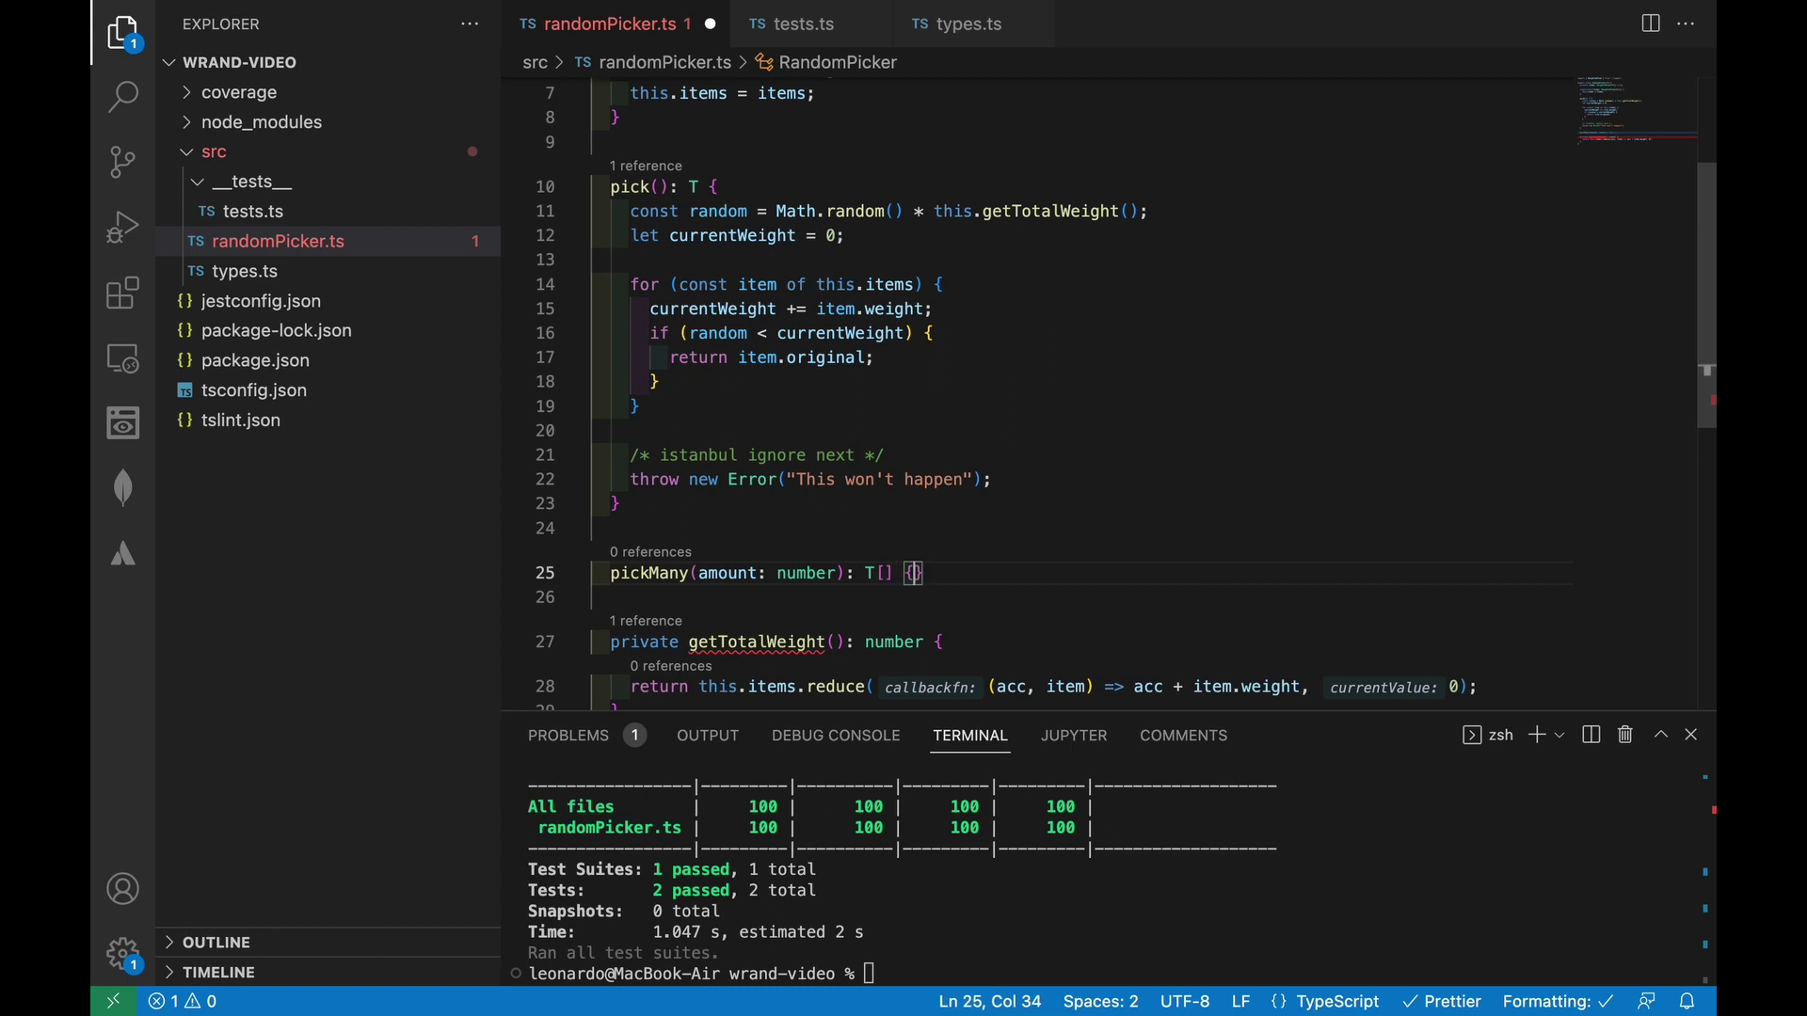
pyautogui.press('Return')
pyautogui.write('throw new Error("Not implemented");')
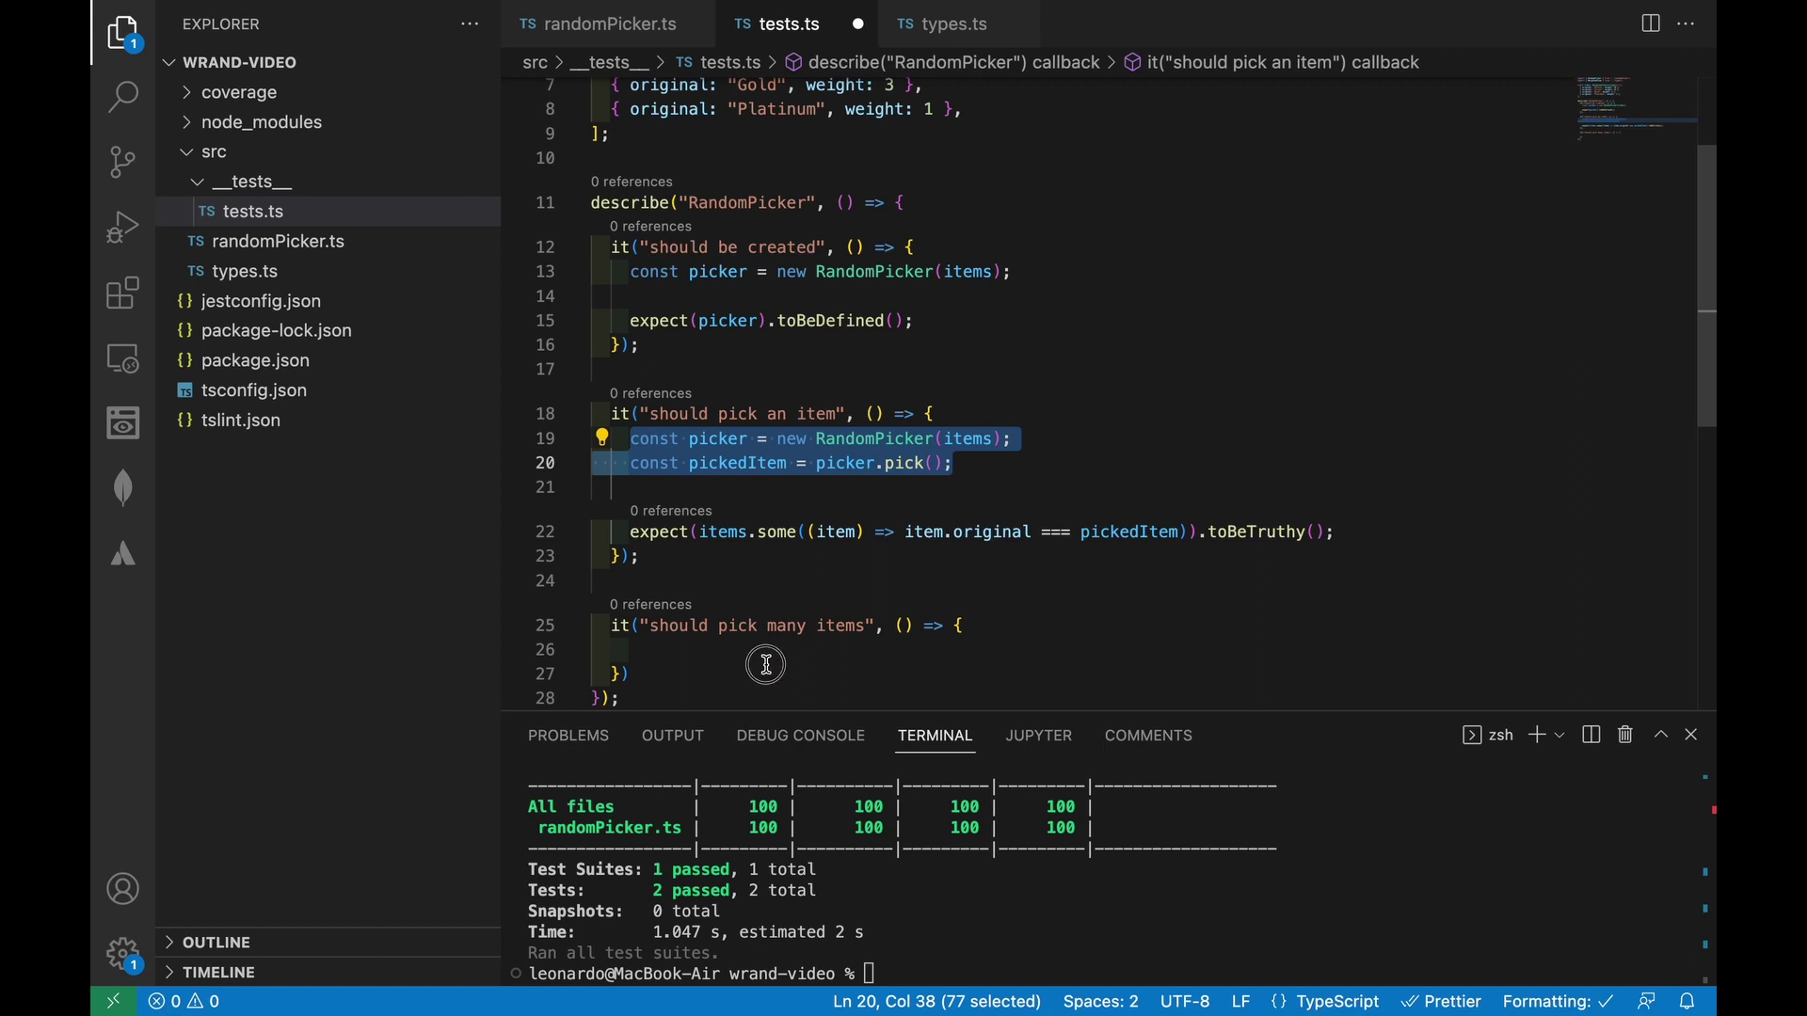
# Step: Paste the picker setup lines into the 'should pick many items' test and run the tests
pyautogui.hotkey('ctrl', 'c')
pyautogui.click(763, 650)
pyautogui.hotkey('ctrl', 'v')
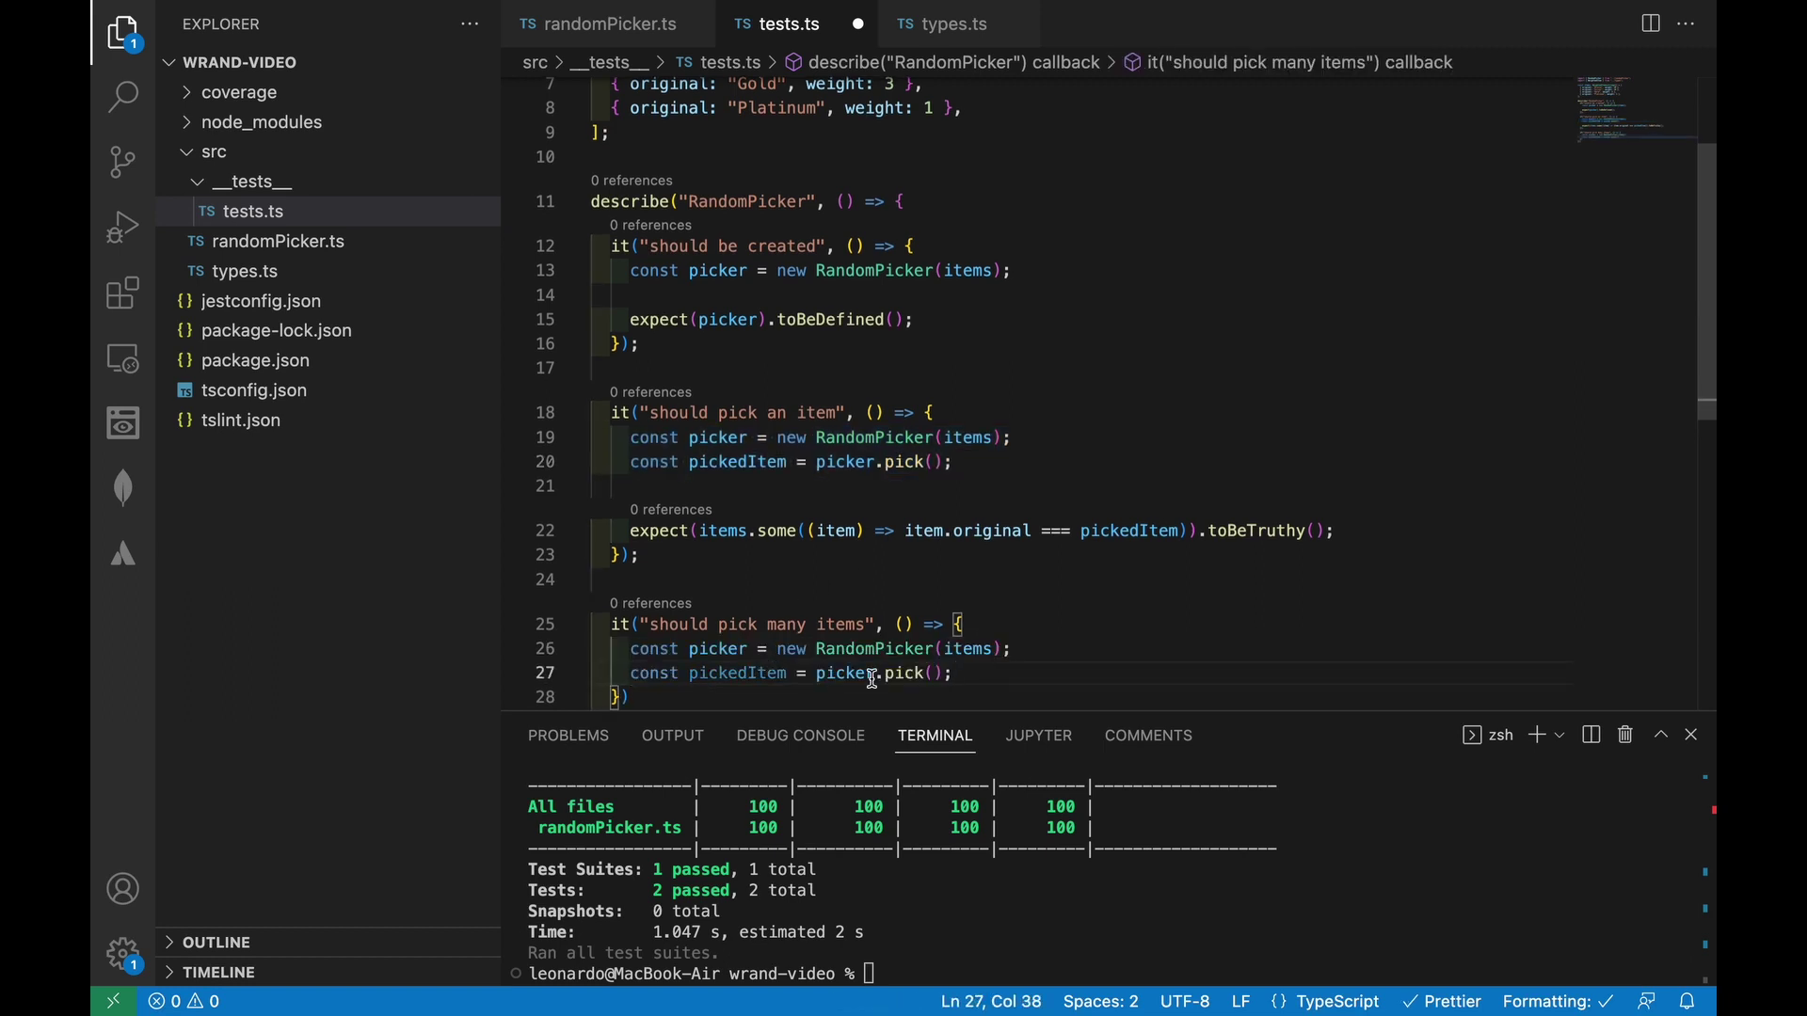
pyautogui.click(924, 674)
pyautogui.hotkey('ctrl', 'space')
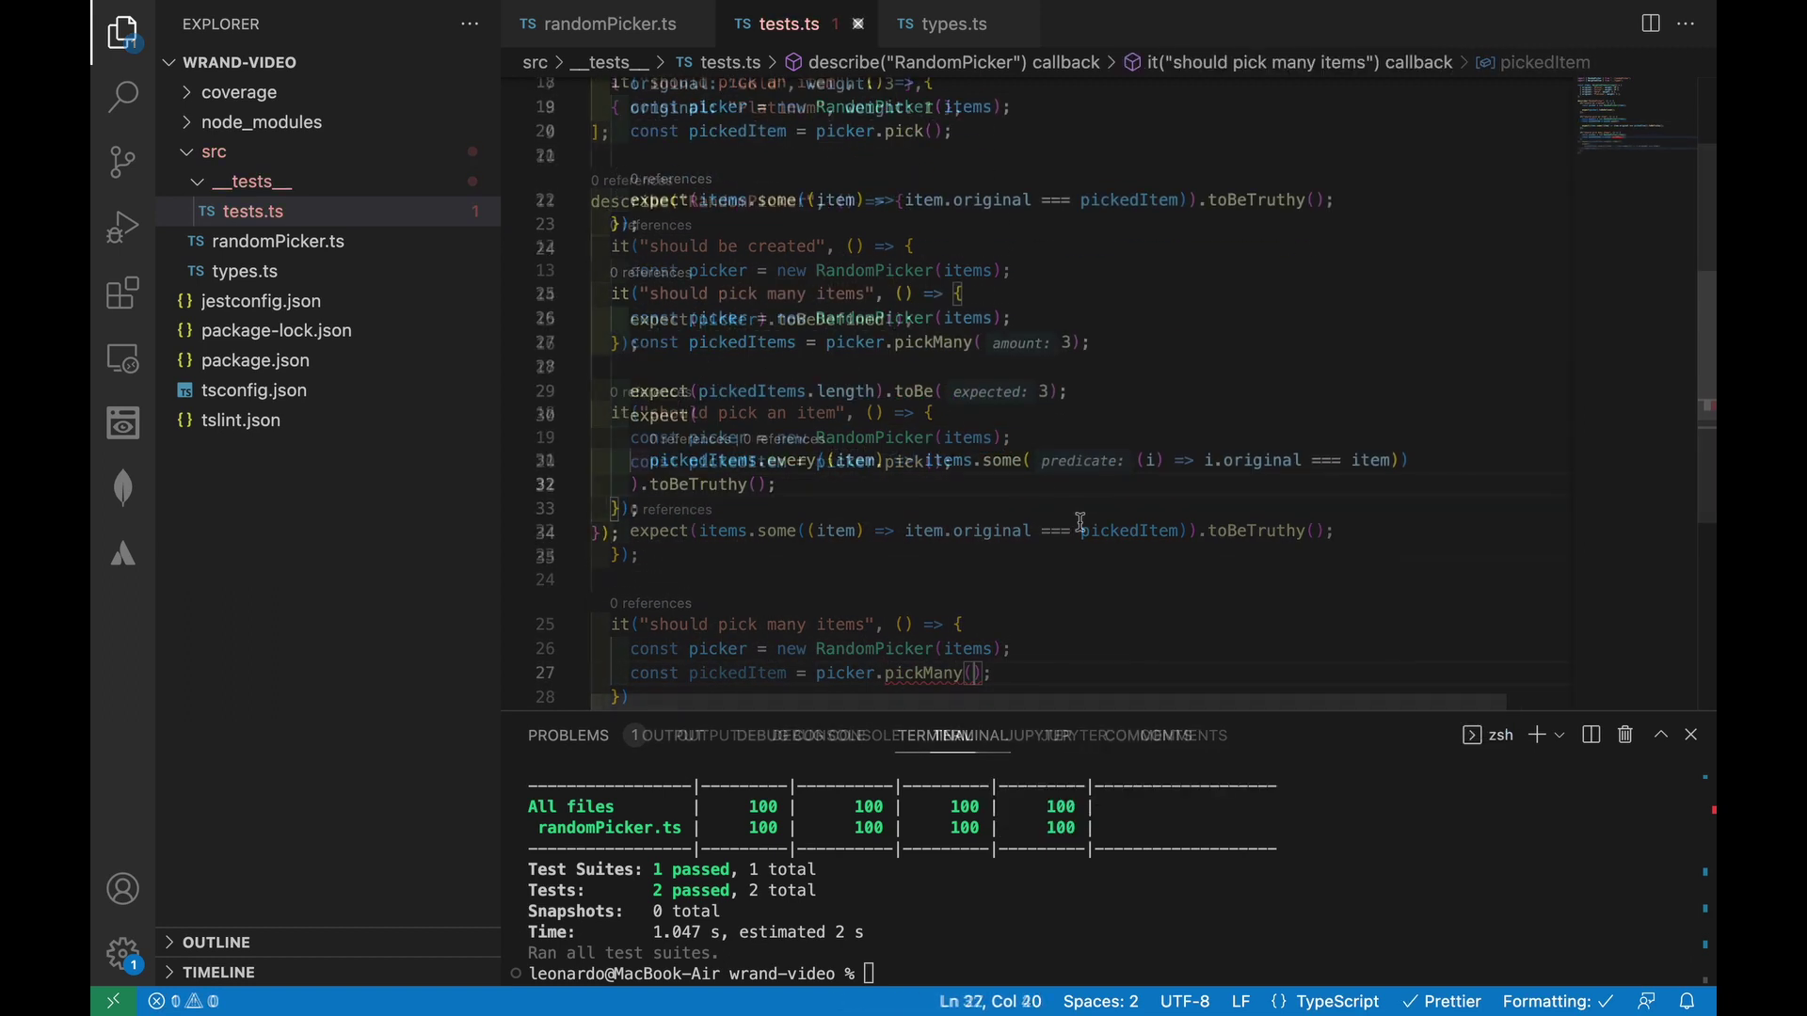
pyautogui.press('Return')
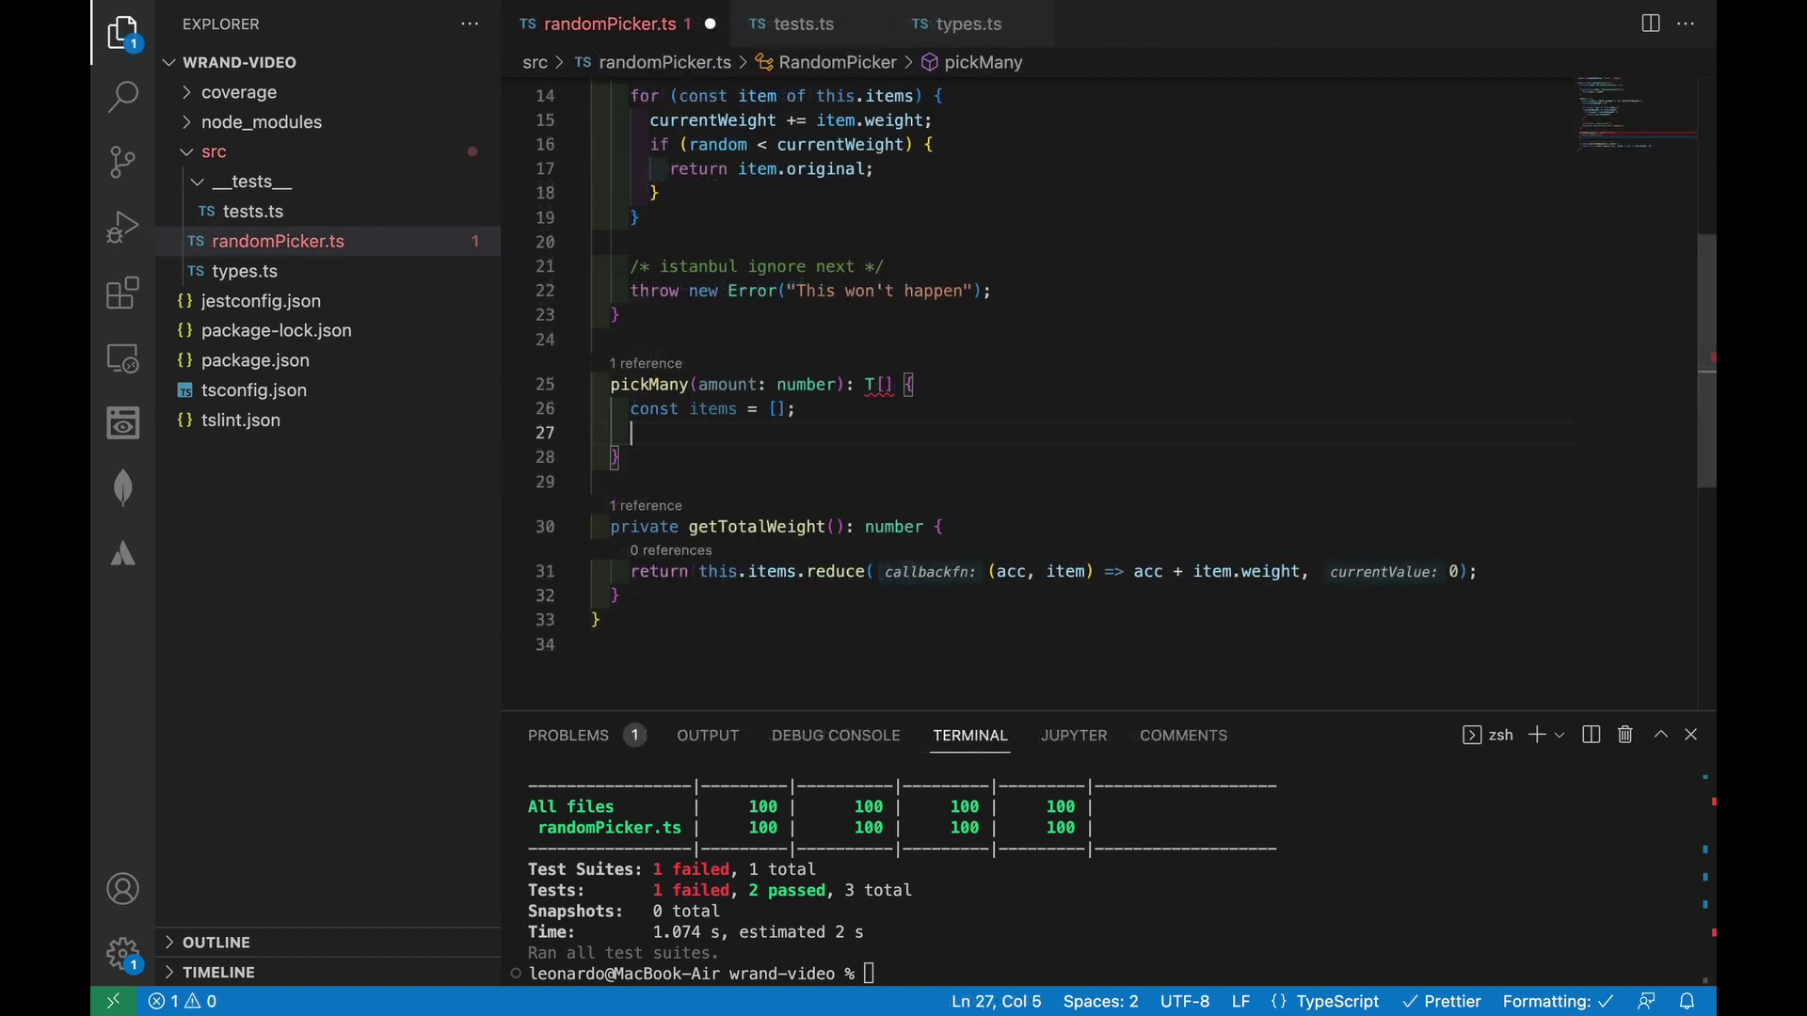
pyautogui.write('for (let i = 0; ')
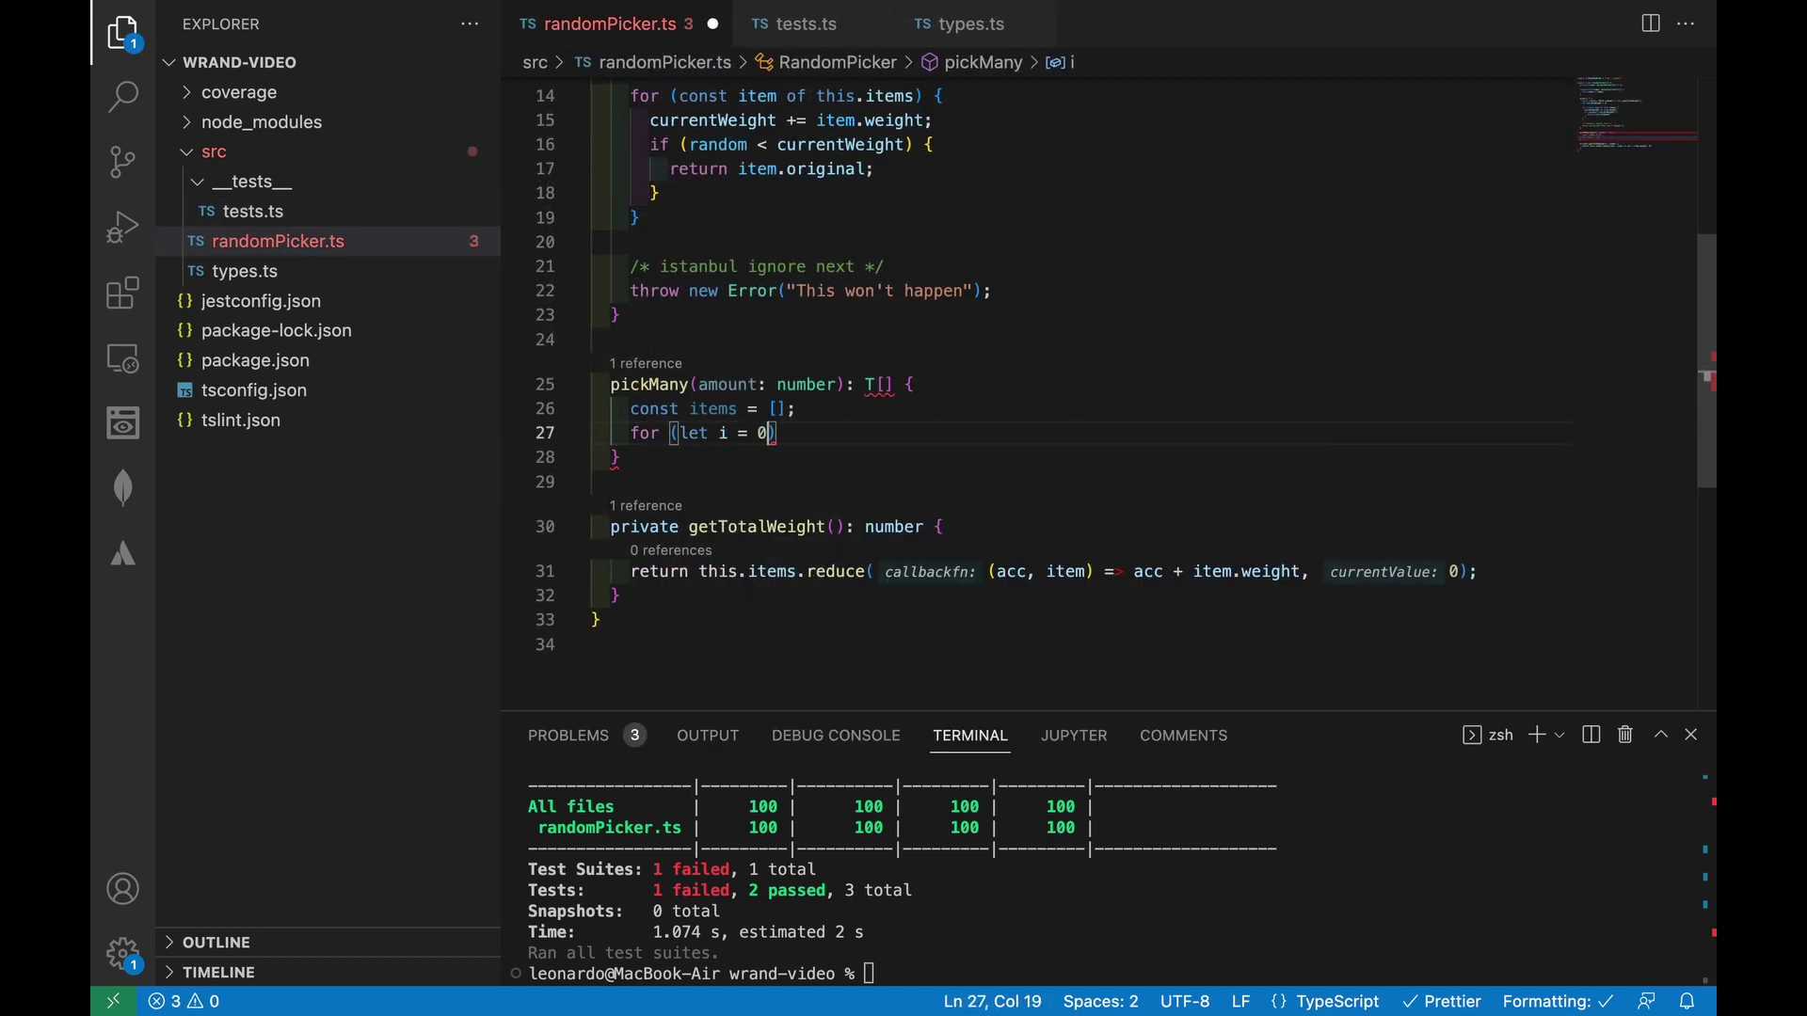
pyautogui.write('i < amount; i++) {')
# Step: Fill pickMany's loop with items.push(this.pick()), return items, and save randomPicker.ts
pyautogui.press('Return')
pyautogui.write('items.')
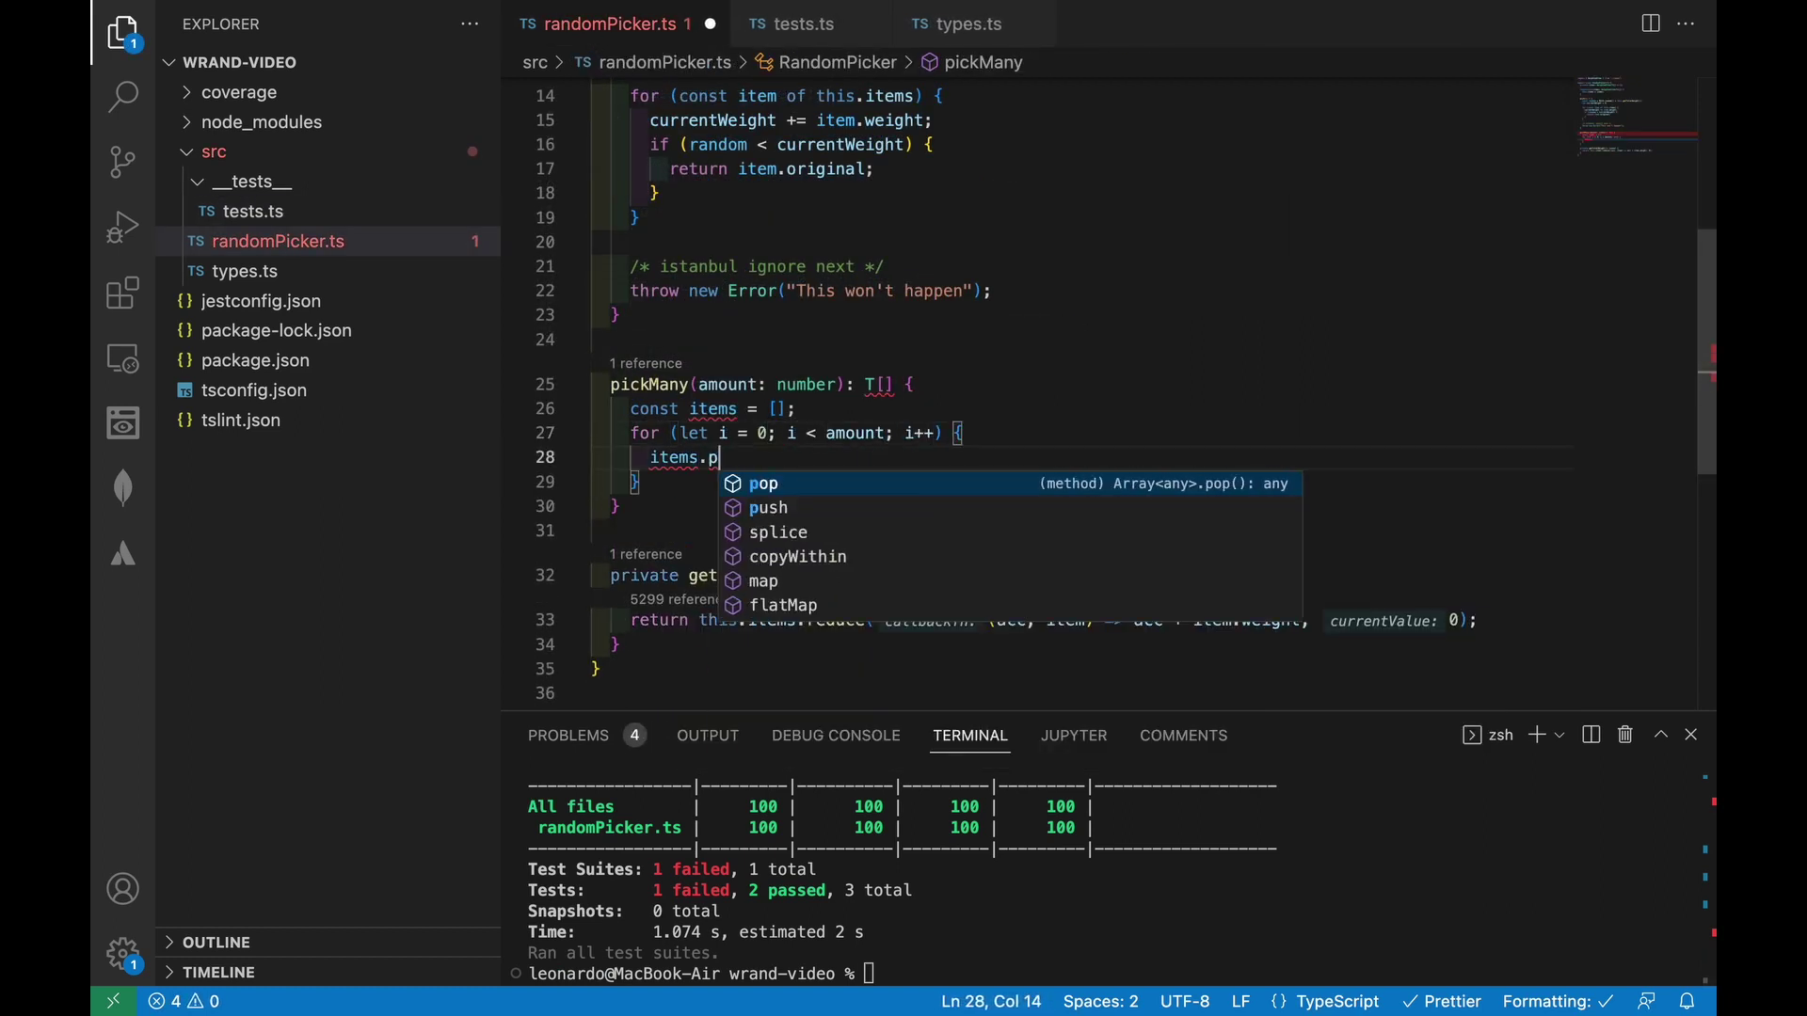
pyautogui.write('push(this.pick()')
pyautogui.press('End')
pyautogui.write(';')
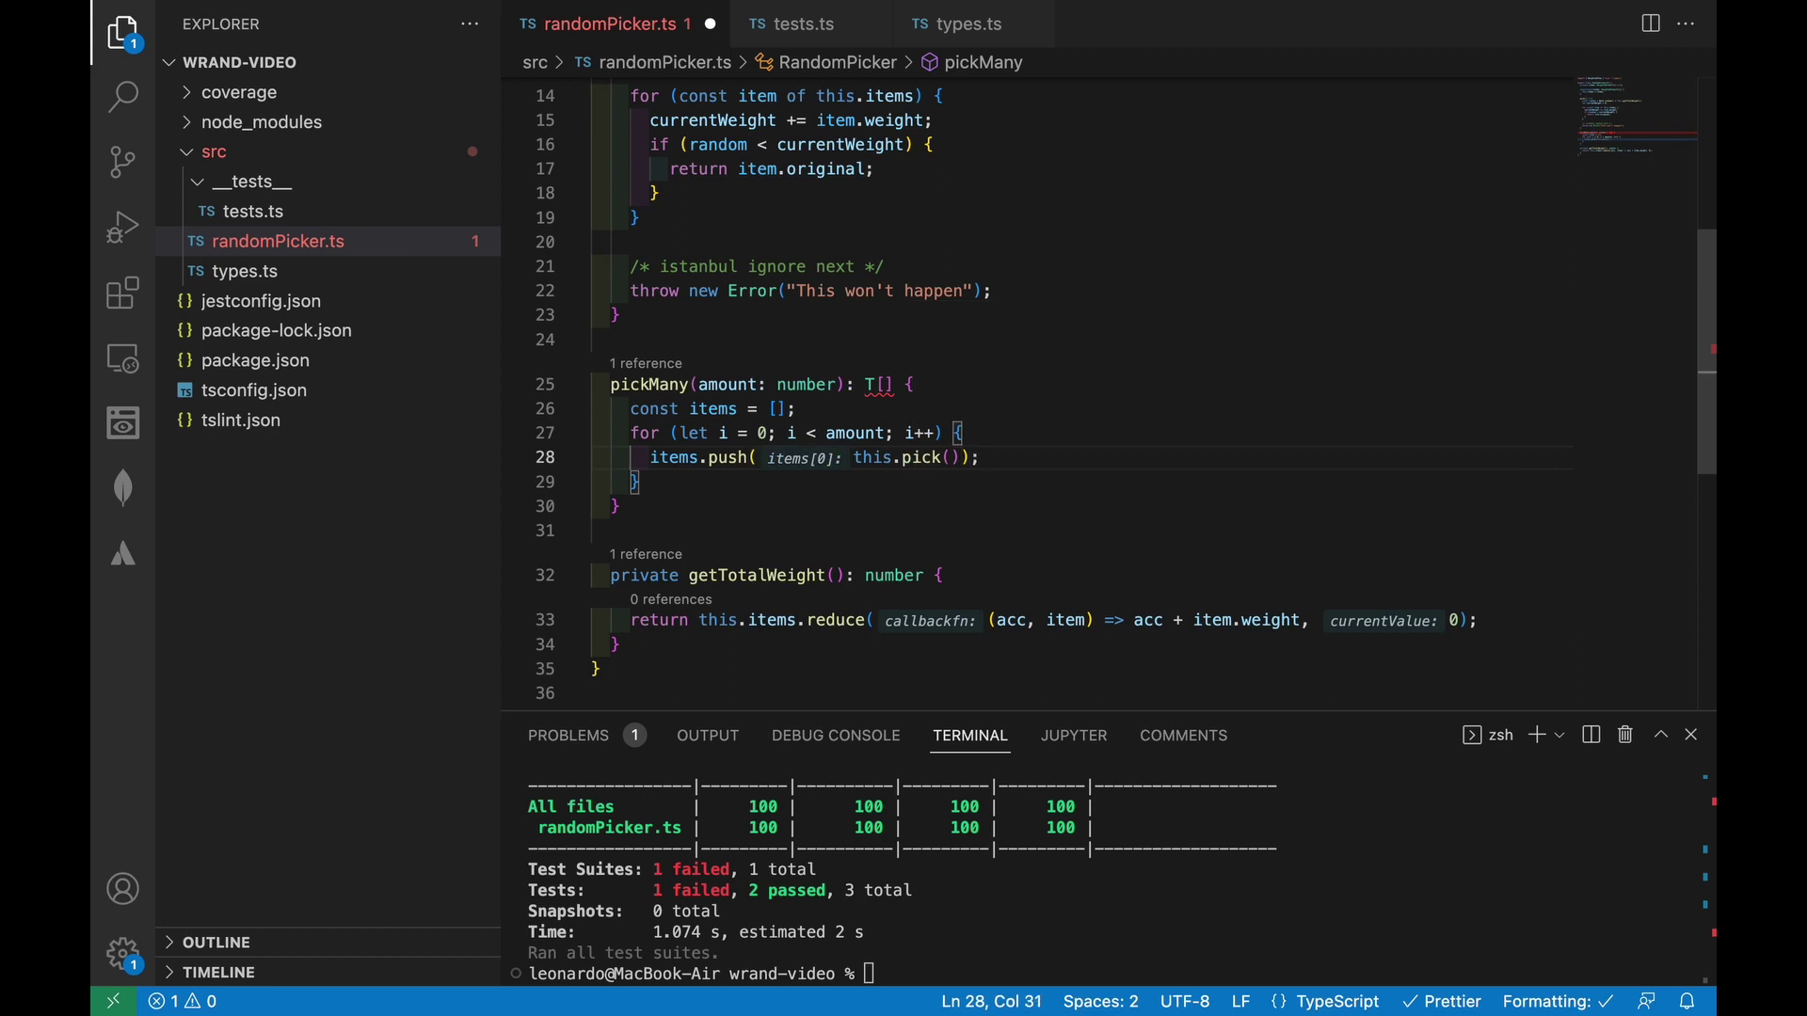
pyautogui.press('Down')
pyautogui.press('End')
pyautogui.press('Return')
pyautogui.write('return items;')
pyautogui.hotkey('ctrl', 's')
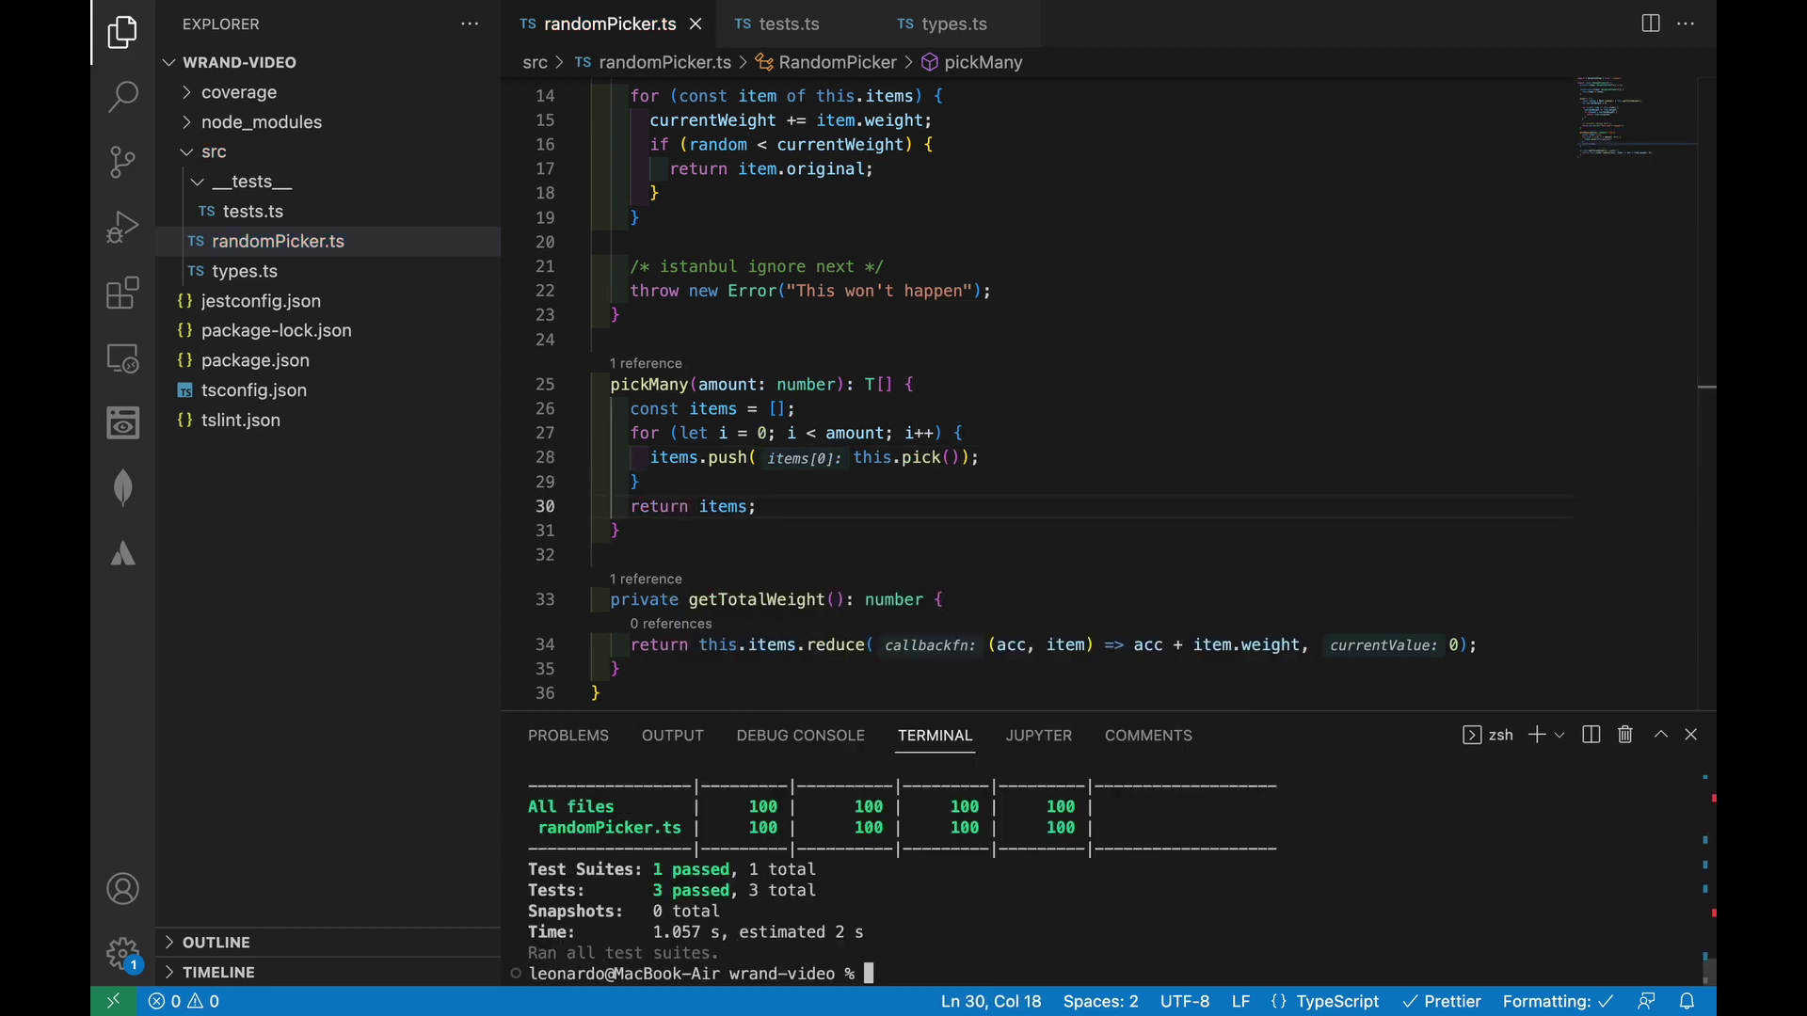
pyautogui.click(1185, 420)
pyautogui.scroll(-2, 1186, 418)
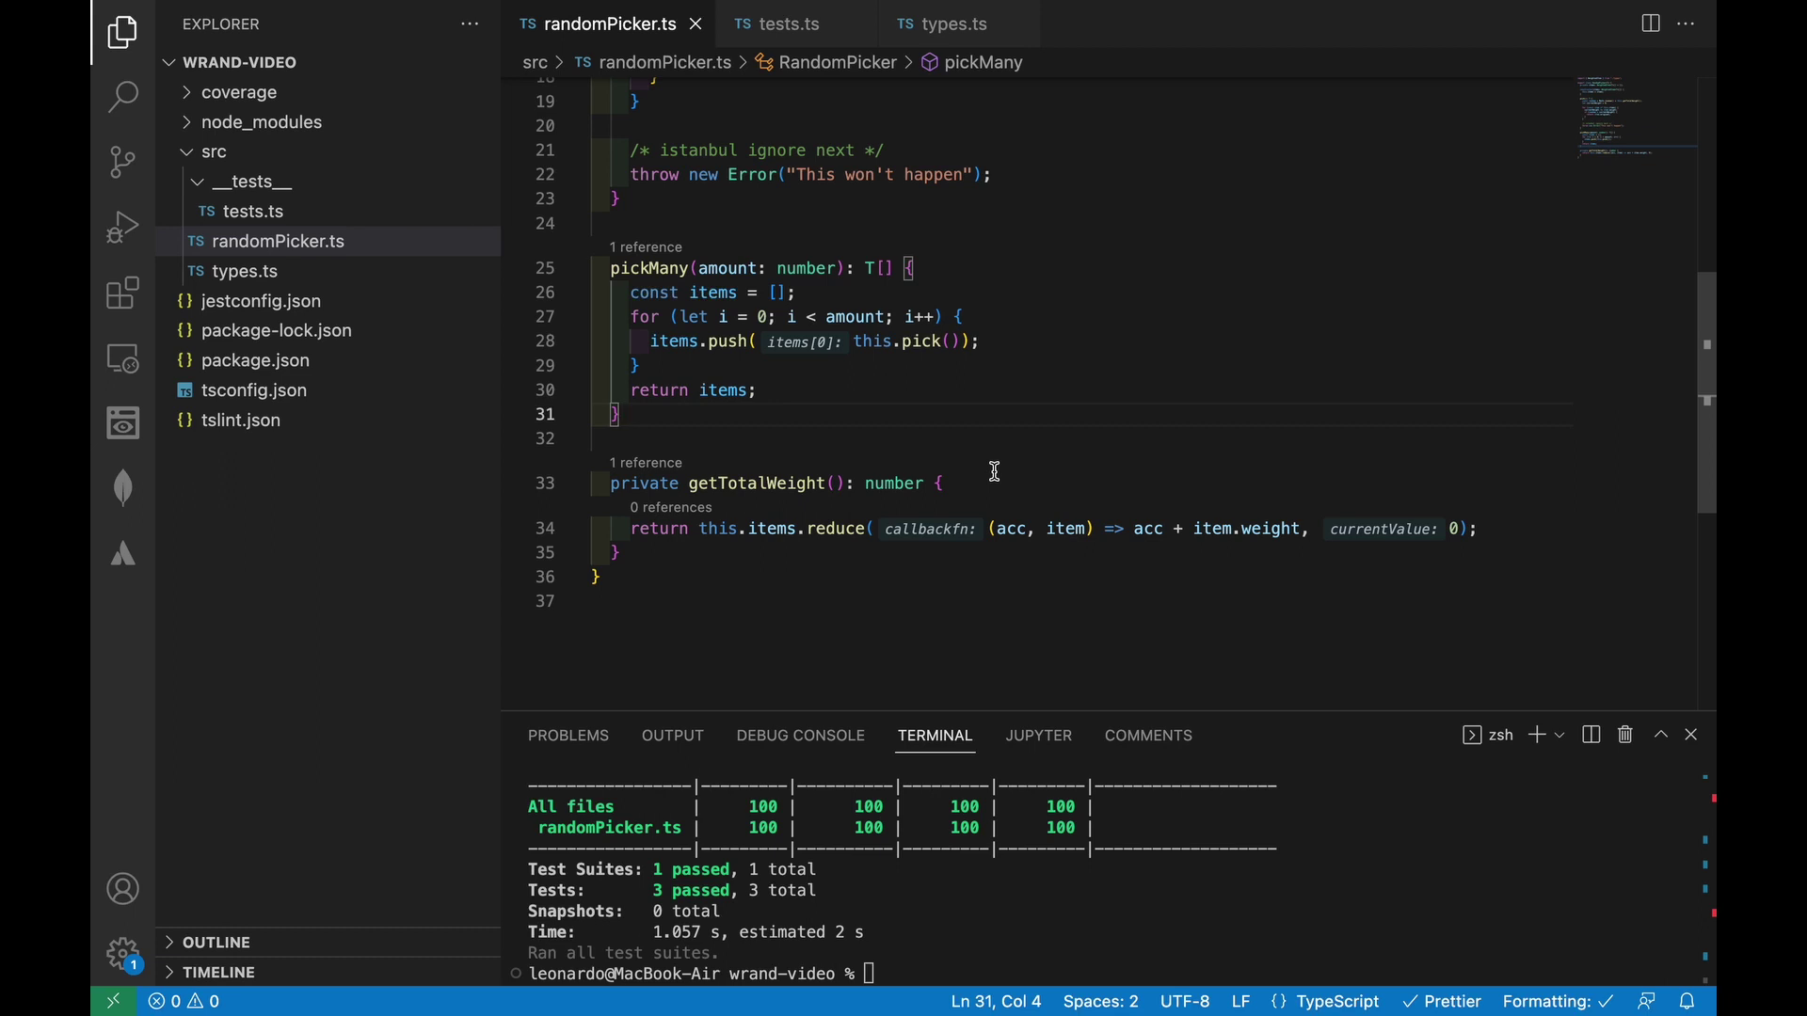
pyautogui.scroll(5, 994, 472)
pyautogui.scroll(3, 994, 471)
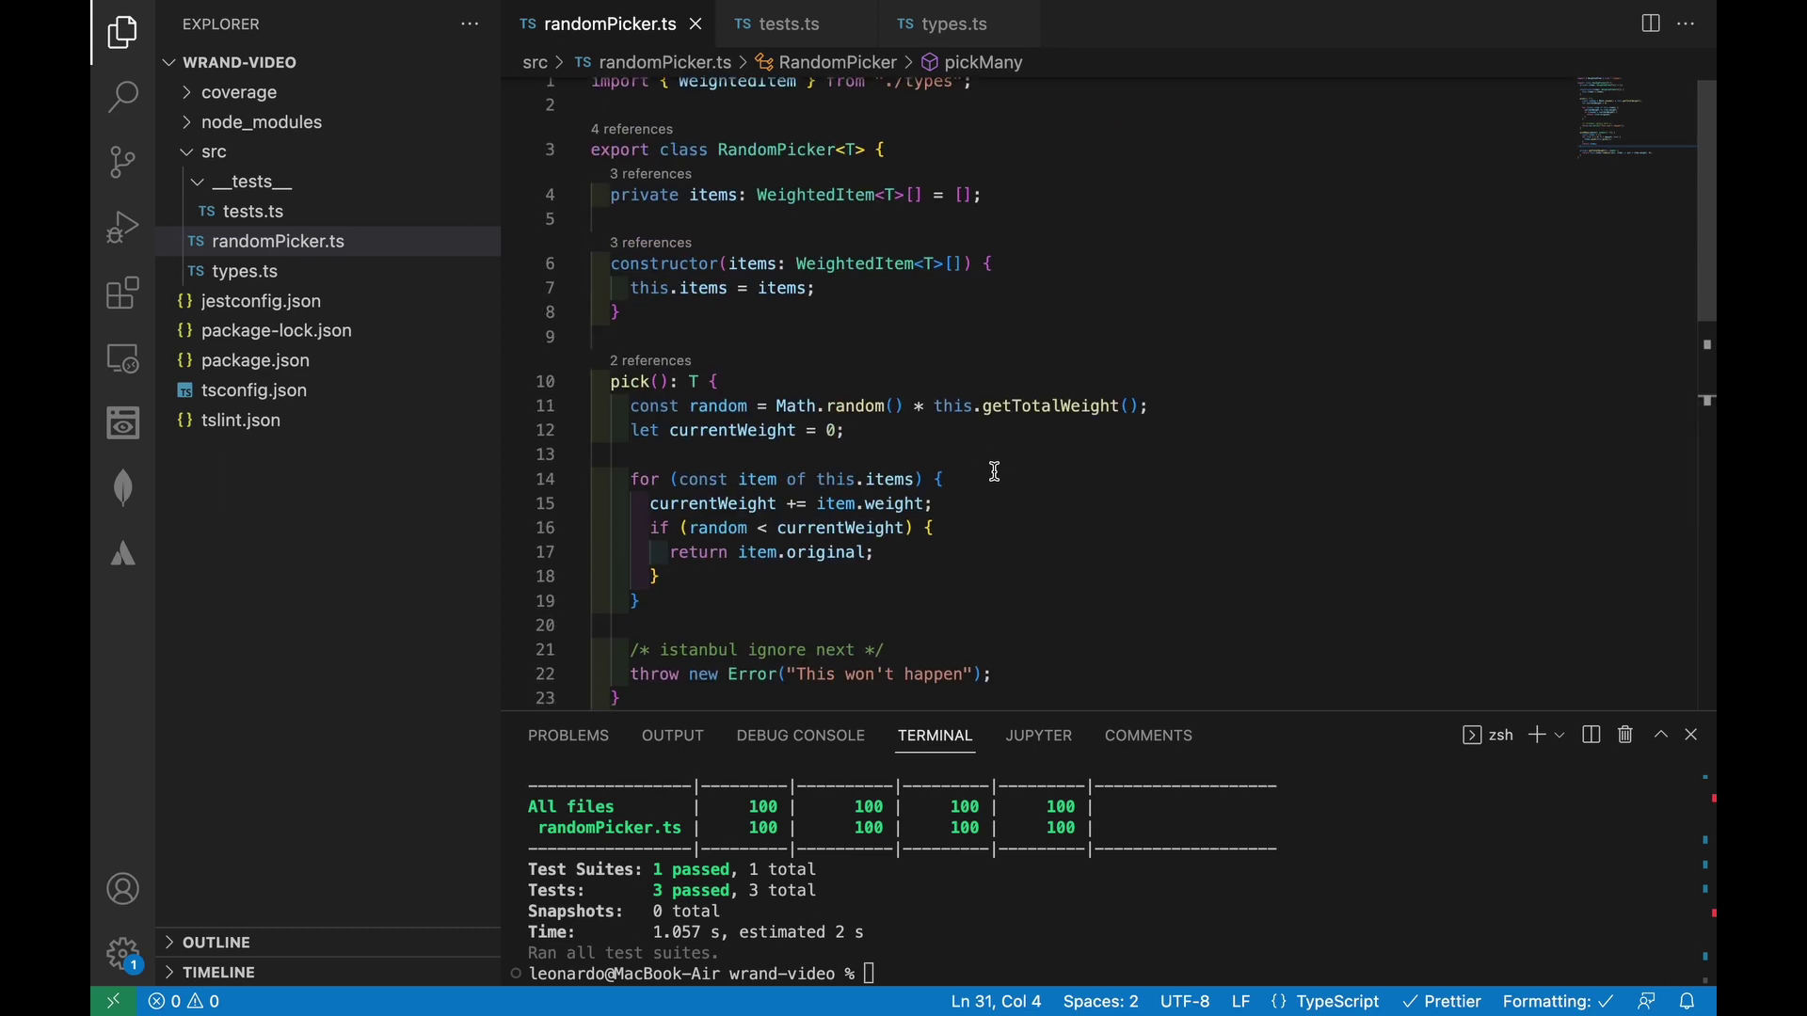
# Step: Add a private totalWeight field to RandomPicker and a constructor line to assign it
pyautogui.click(919, 149)
pyautogui.press('Return')
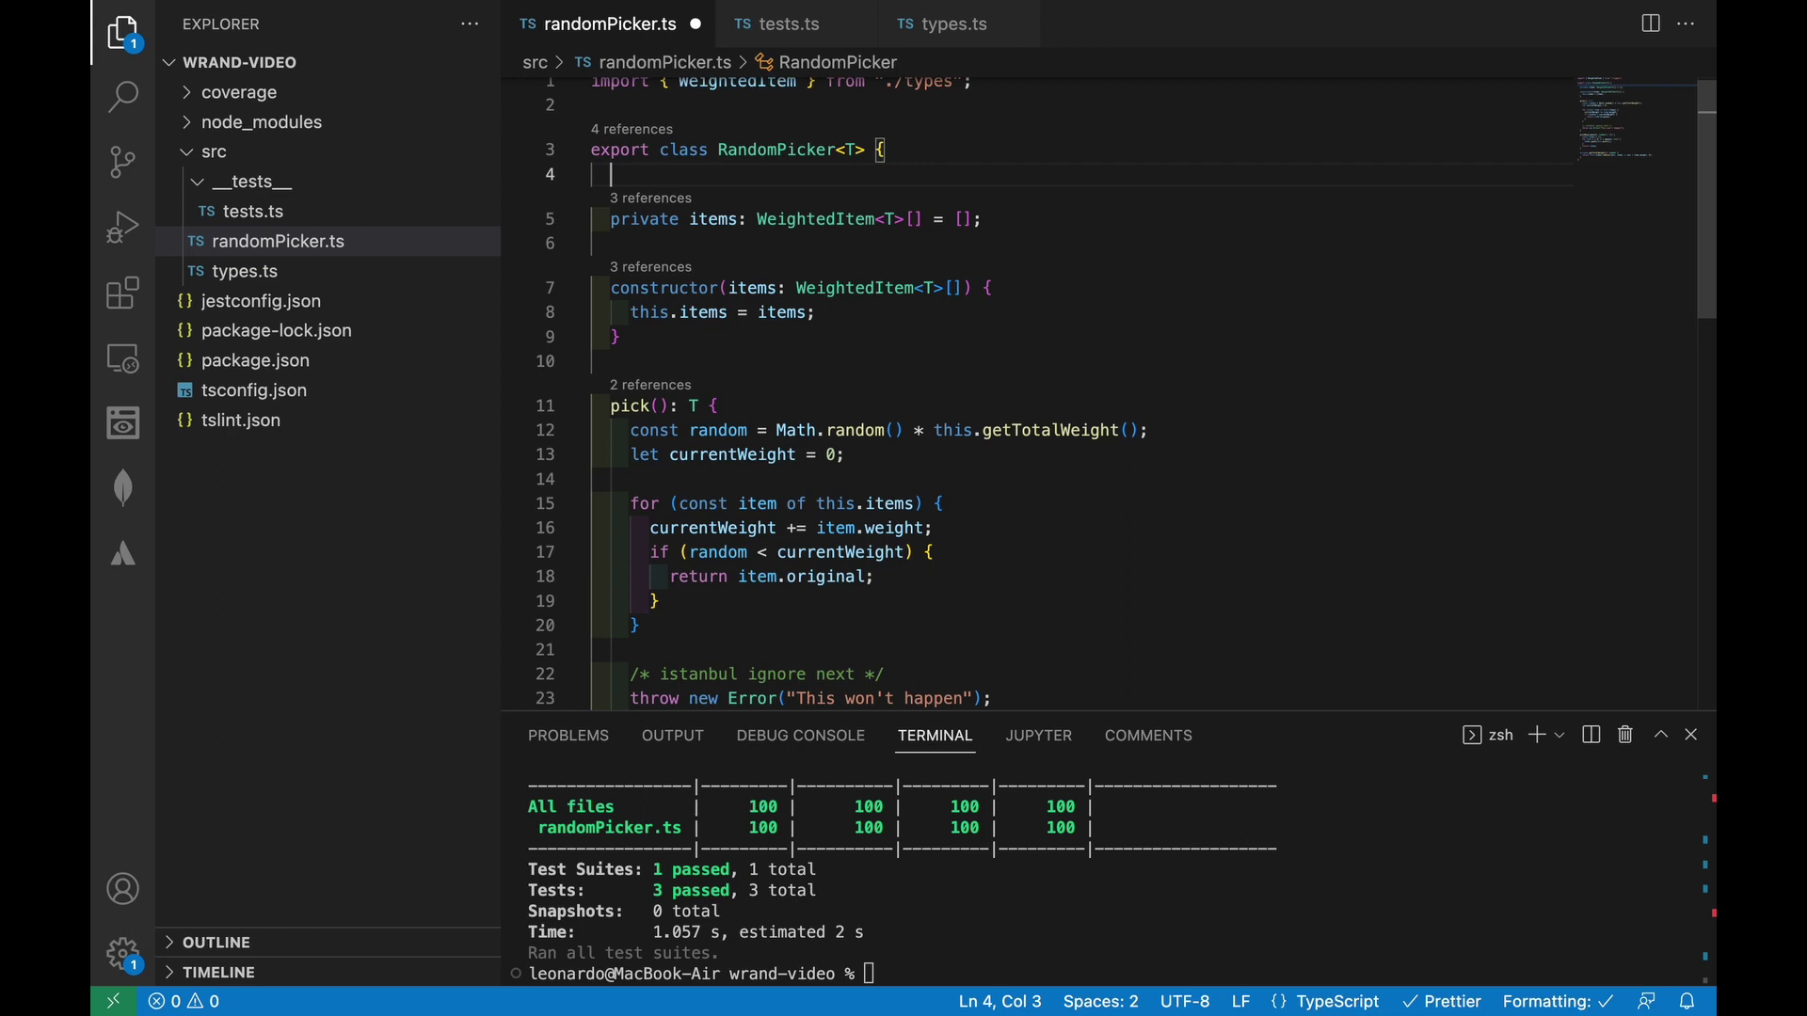
pyautogui.write('private totalWeight: number = 0;')
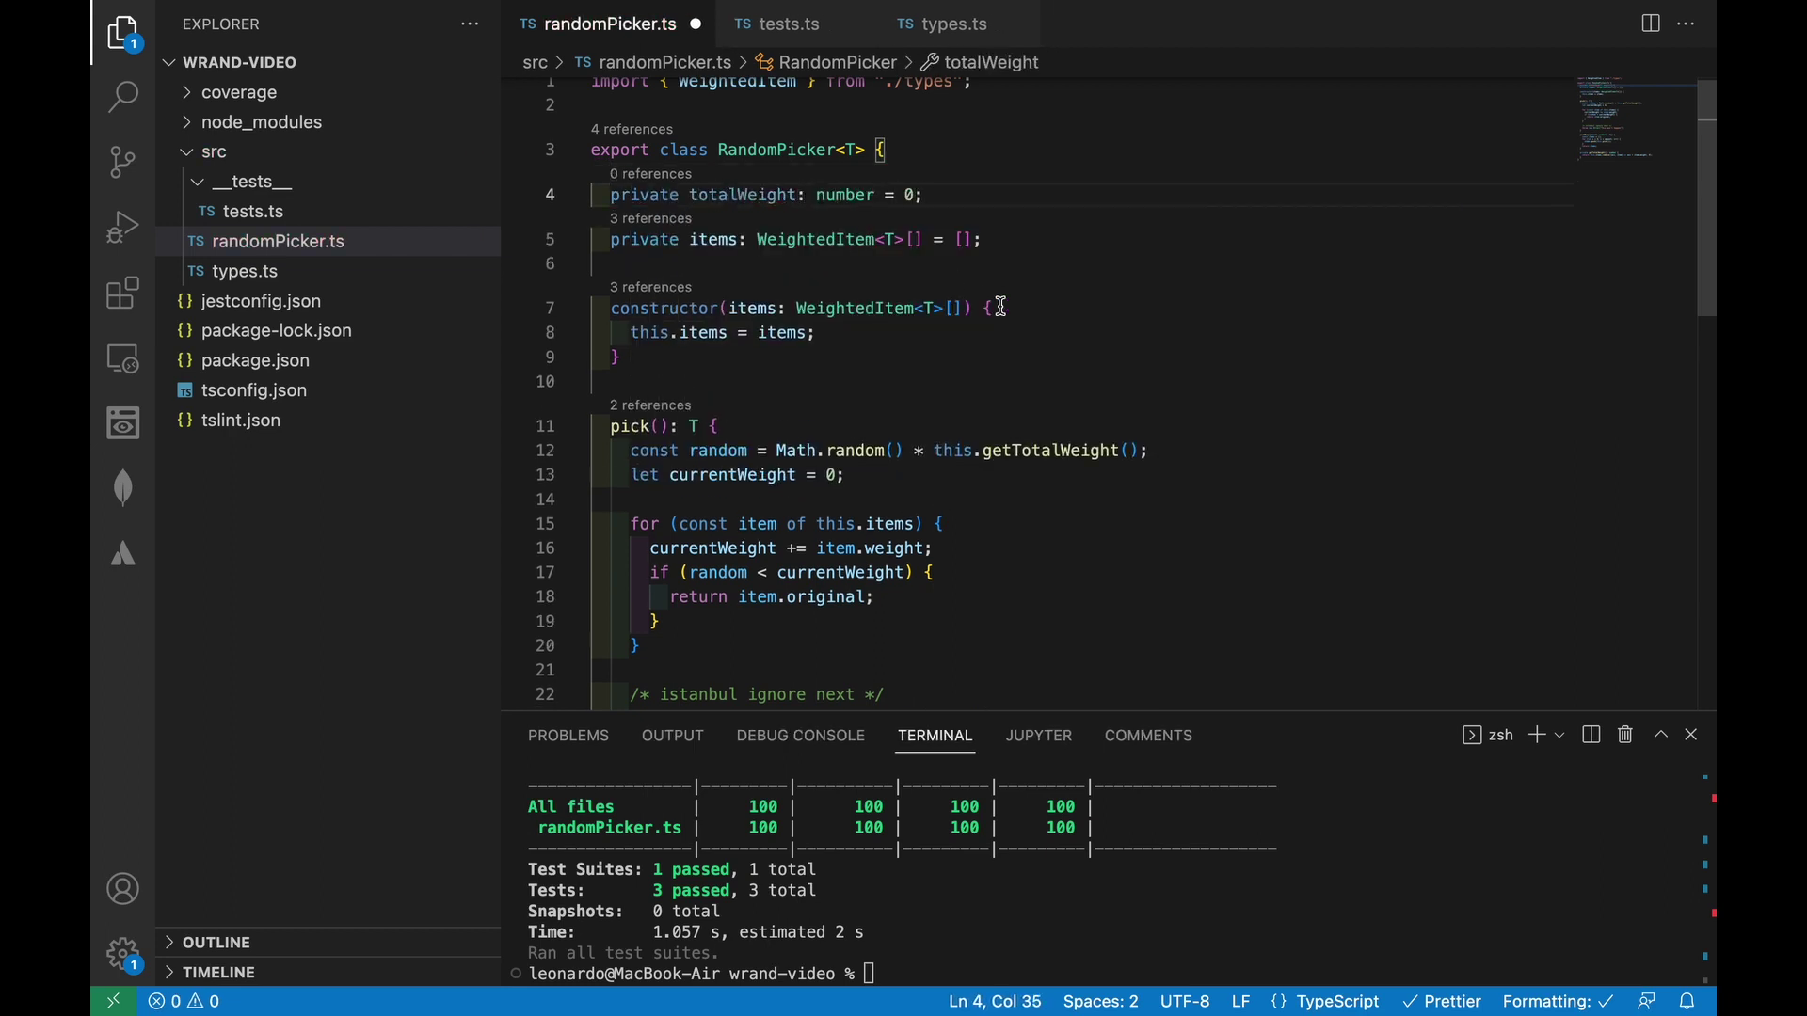
pyautogui.click(816, 332)
pyautogui.press('Return')
pyautogui.write('this.totalWeight')
pyautogui.scroll(-8, 655, 414)
# Step: Move getTotalWeight's reduce into the constructor, delete the method, use this.totalWeight in pick, and rerun the tests
pyautogui.moveTo(656, 423); pyautogui.dragTo(1477, 421)
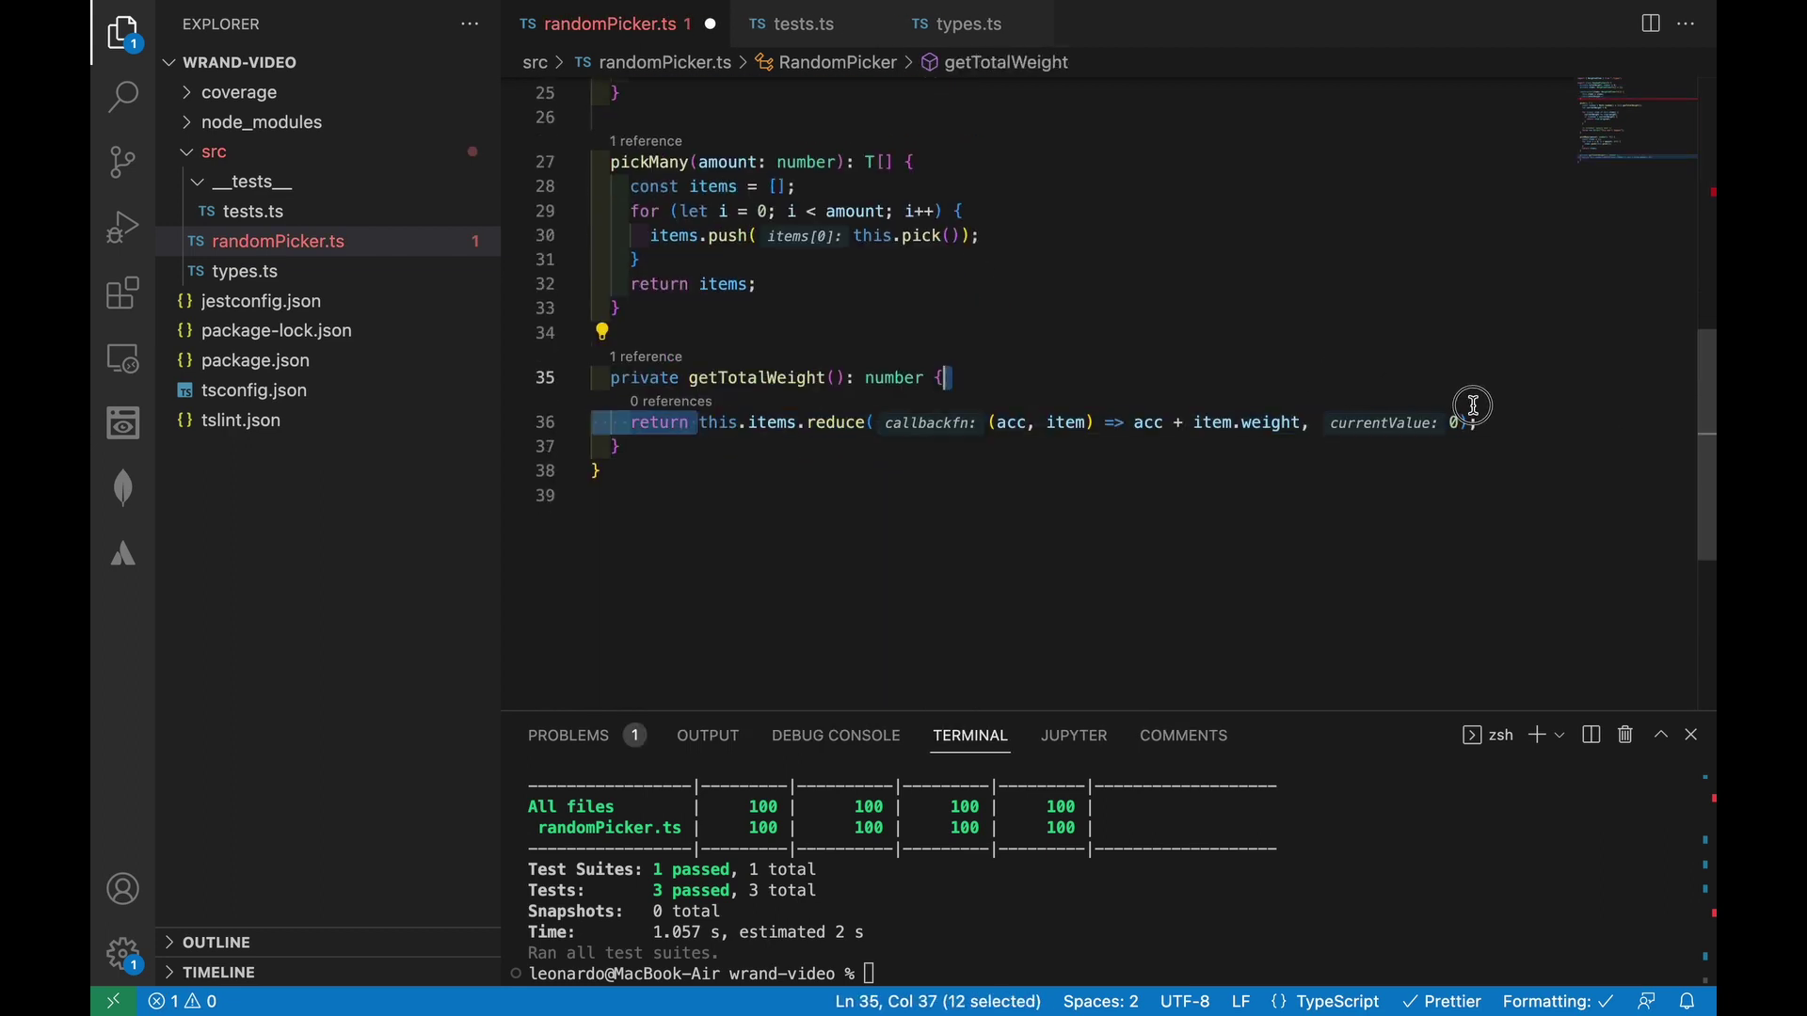
pyautogui.hotkey('ctrl', 'x')
pyautogui.moveTo(946, 423); pyautogui.dragTo(611, 377)
pyautogui.hotkey('ctrl', 'x')
pyautogui.scroll(8, 861, 314)
pyautogui.hotkey('ctrl', 'v')
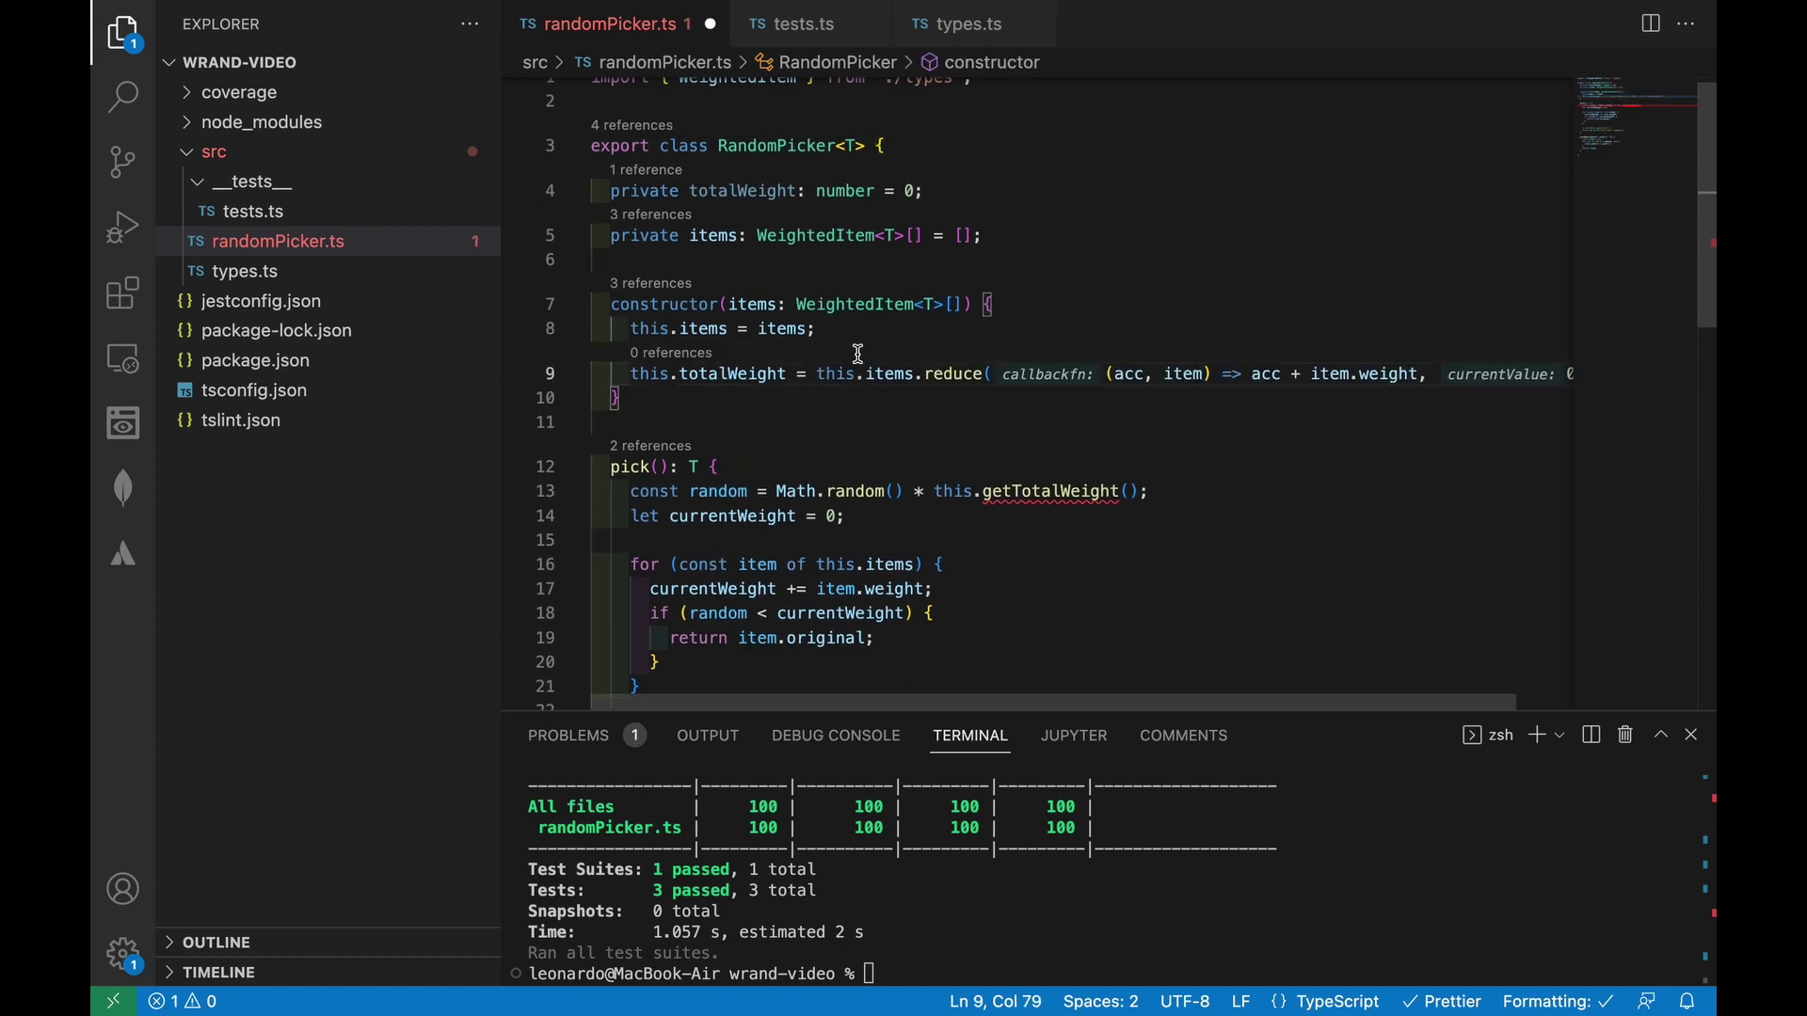
pyautogui.doubleClick(1051, 471)
pyautogui.write('totalWeight')
pyautogui.hotkey('ctrl', 's')
pyautogui.write('npm run test')
pyautogui.press('Return')
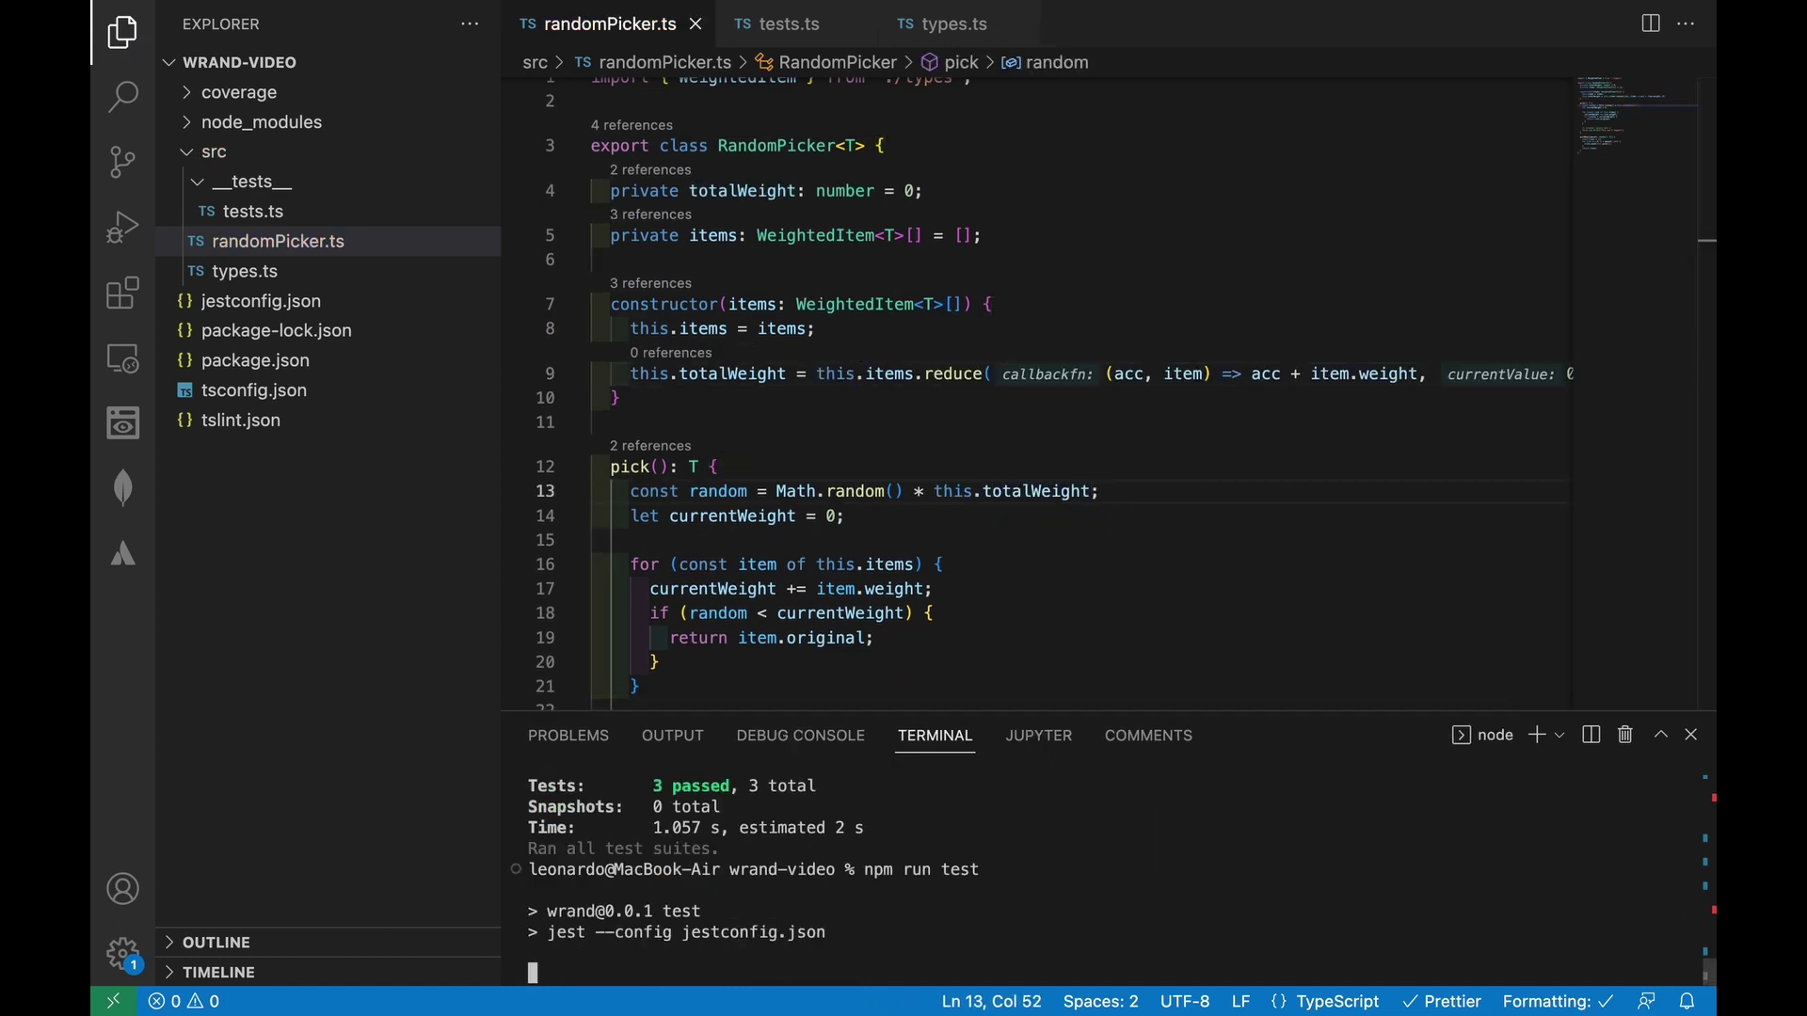
# Step: Call this.validate(items) in the constructor and generate validate to throw 'Items list is empty!'
pyautogui.click(992, 304)
pyautogui.press('Return')
pyautogui.write('thi')
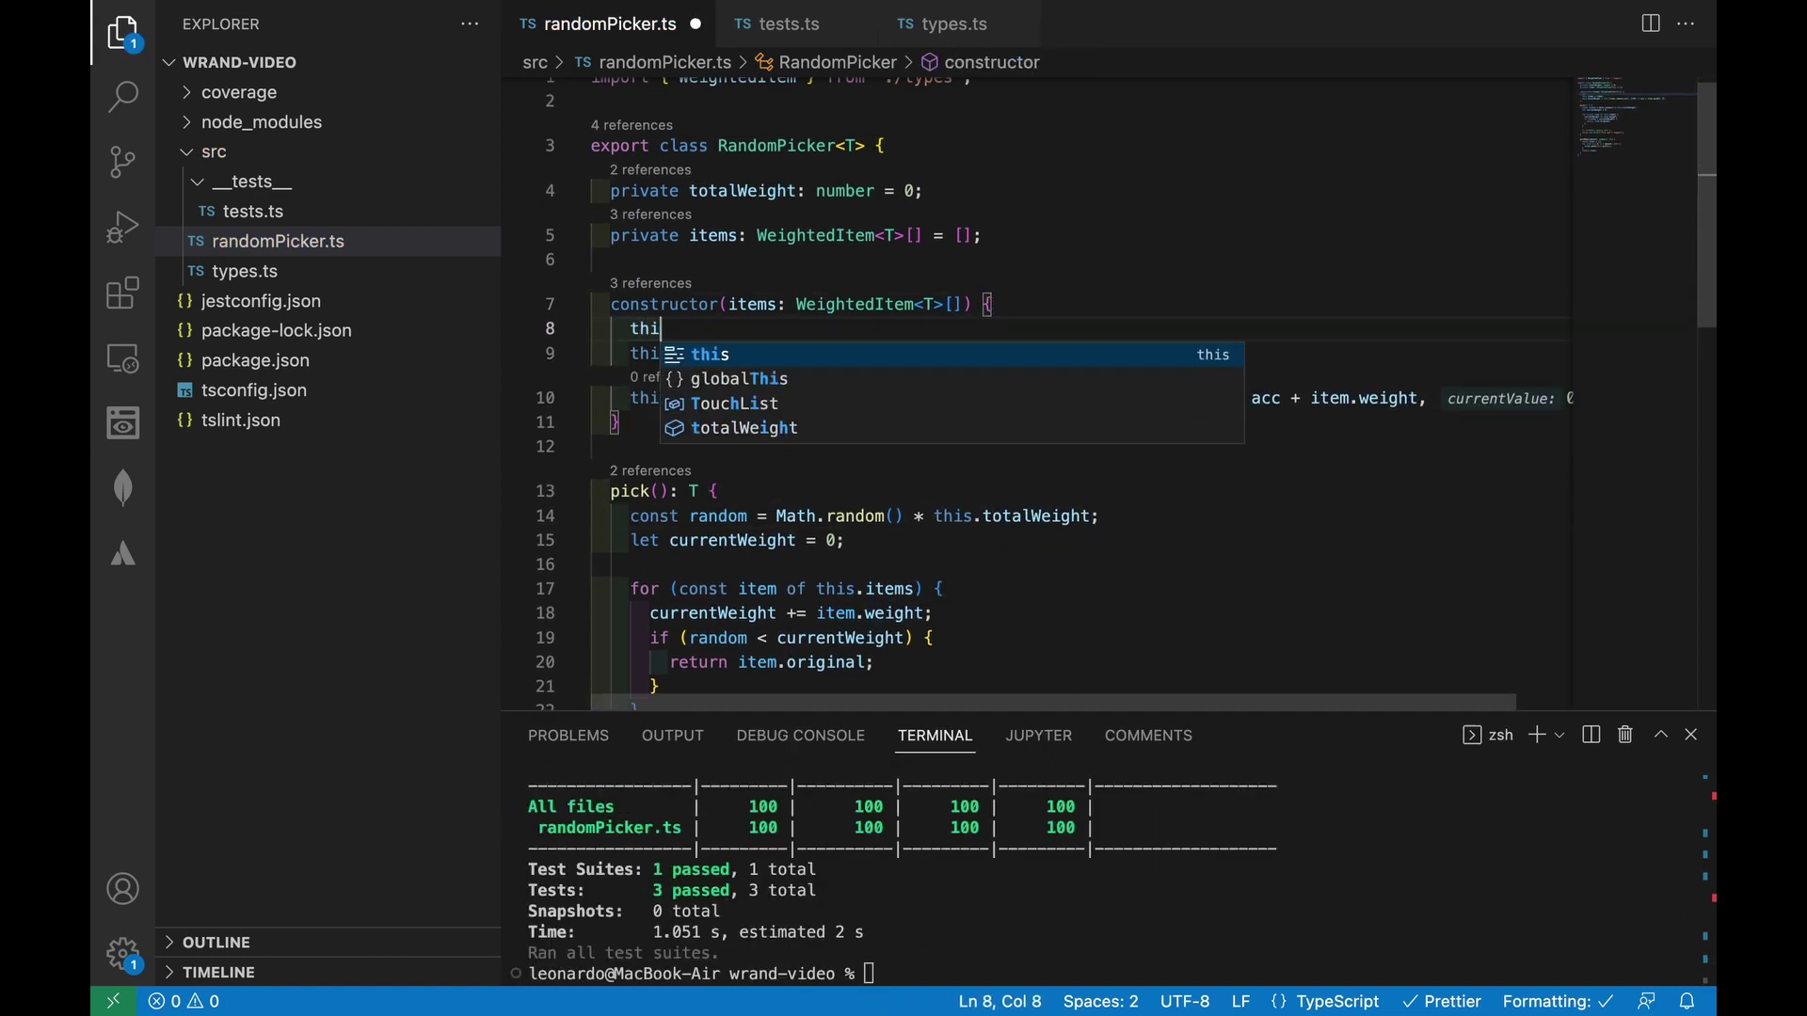
pyautogui.write('s.validate(items);')
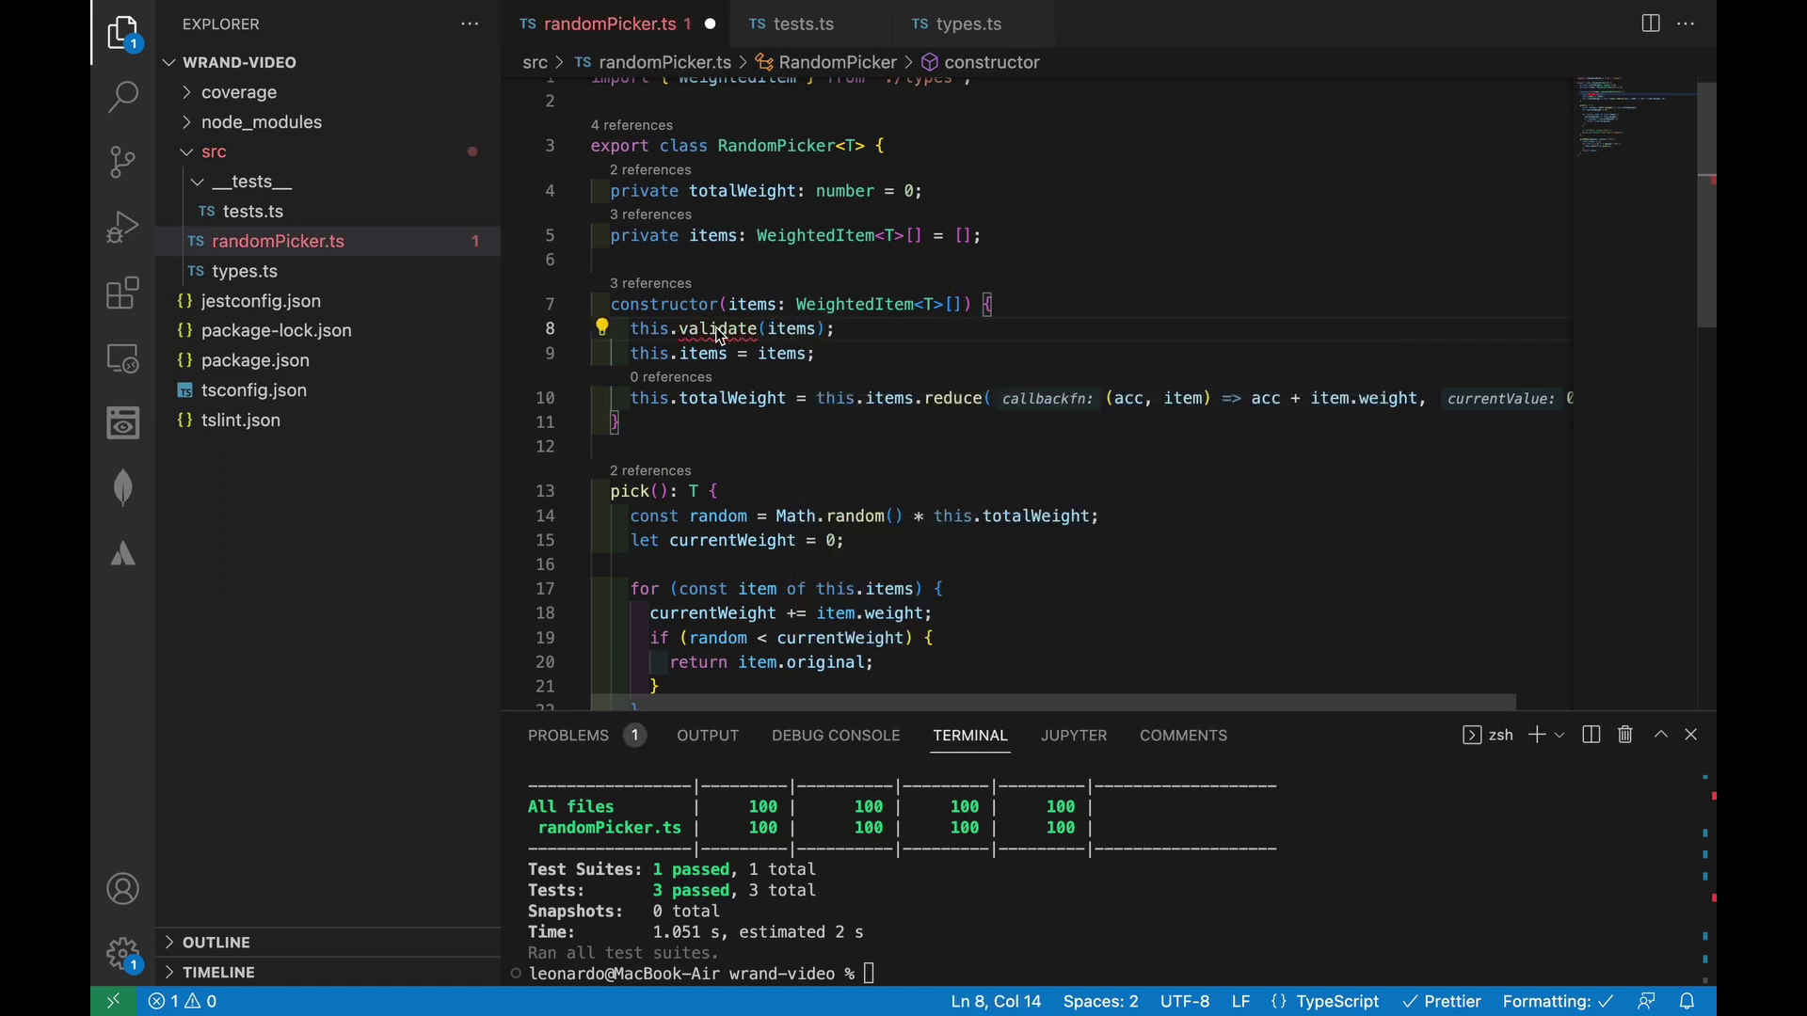
pyautogui.hotkey('ctrl', '.')
pyautogui.press('Return')
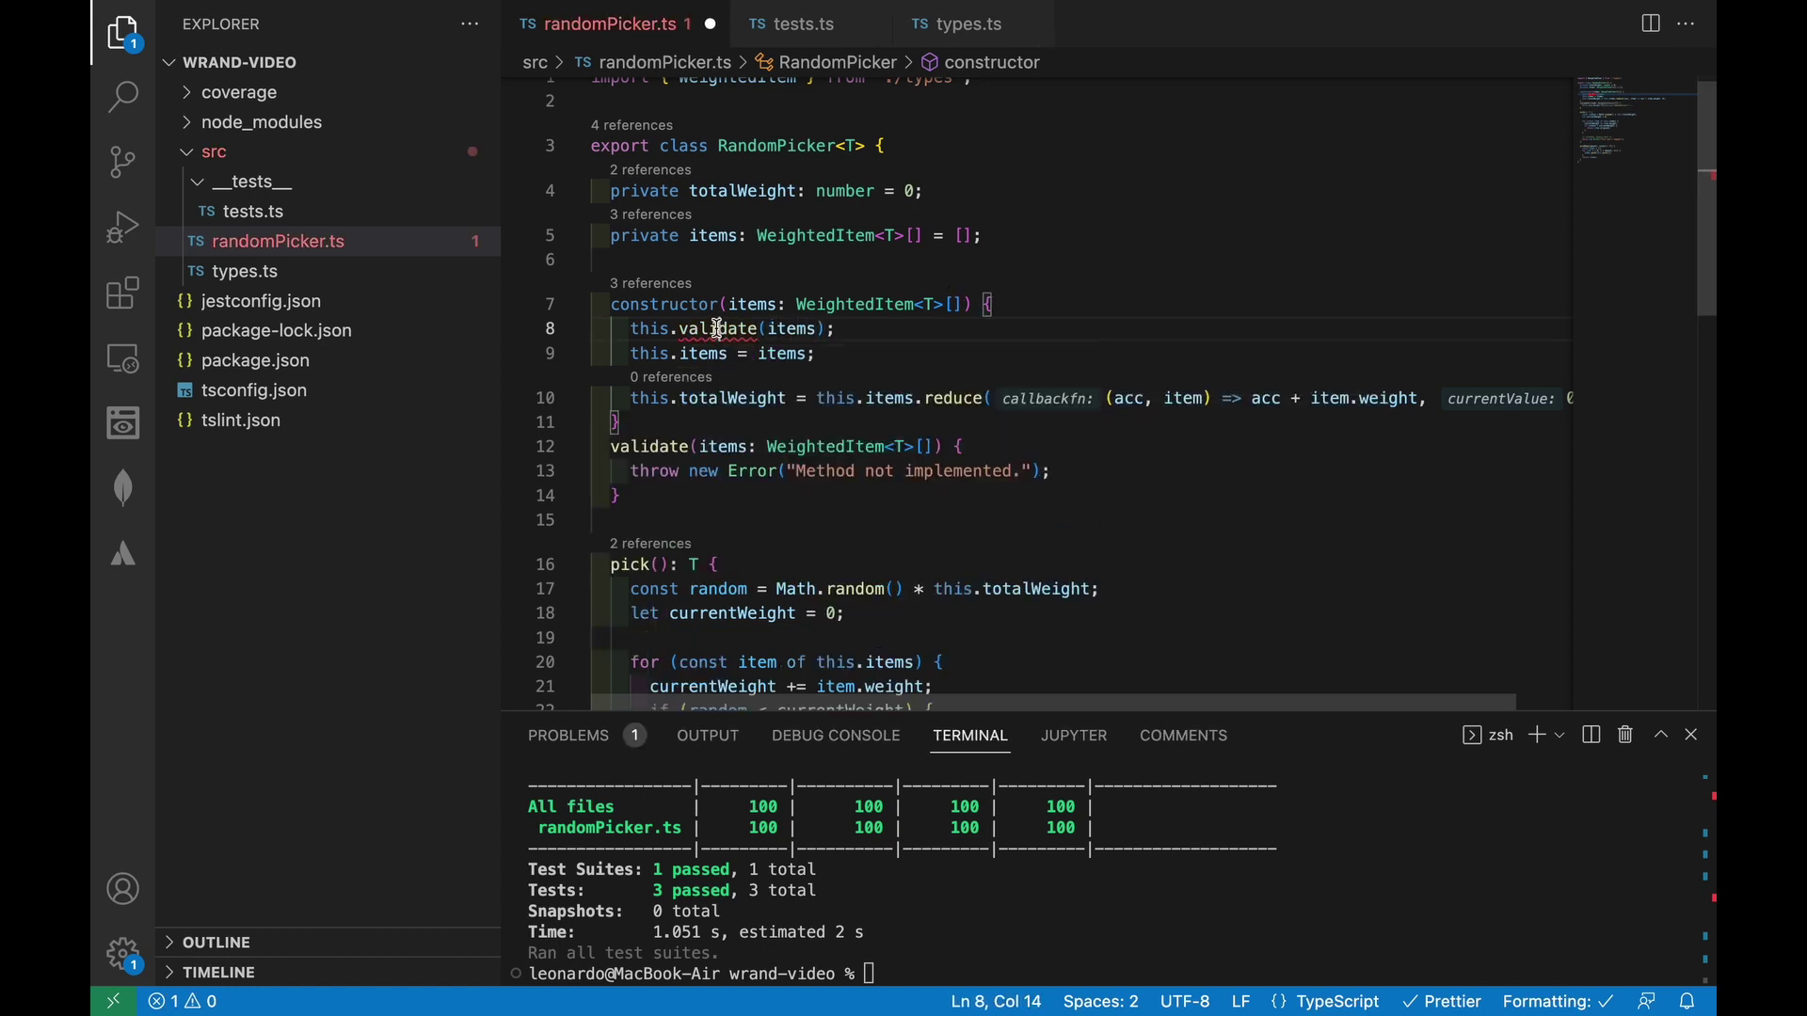
pyautogui.moveTo(628, 490); pyautogui.dragTo(1047, 491)
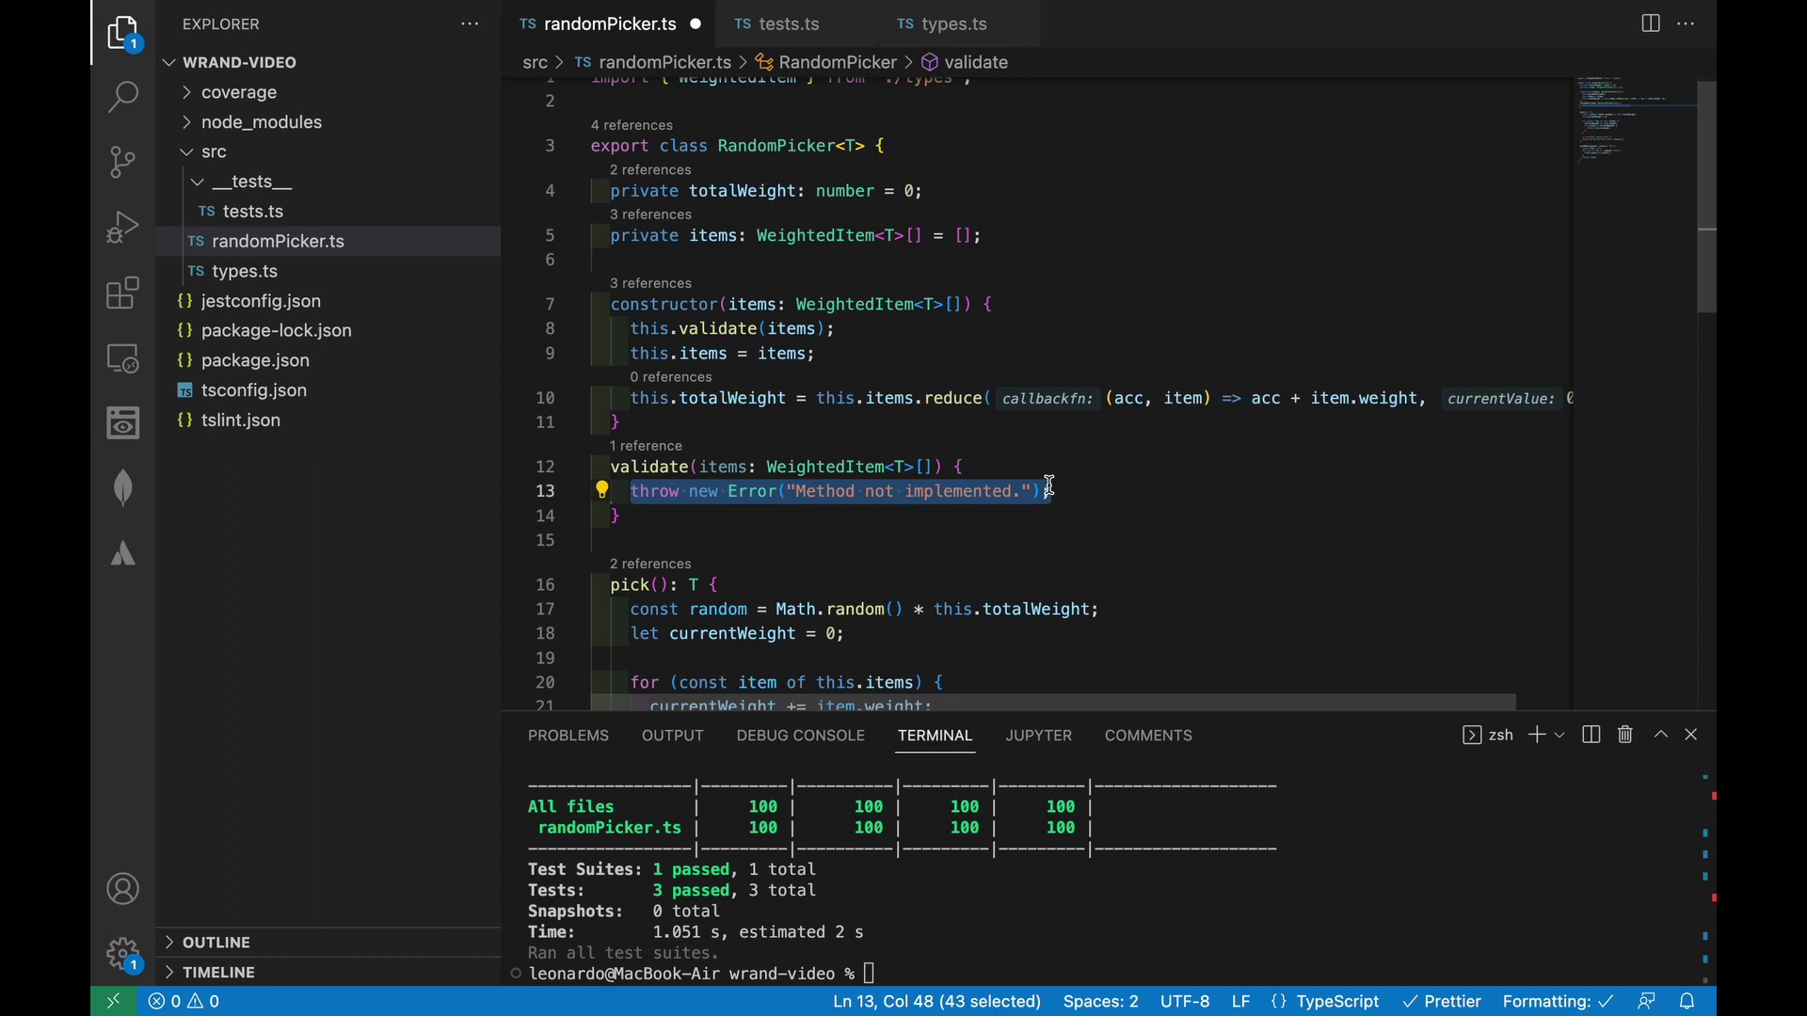
pyautogui.write('if (items.length === 0) {       throw new Error("Items list is empty!");     }')
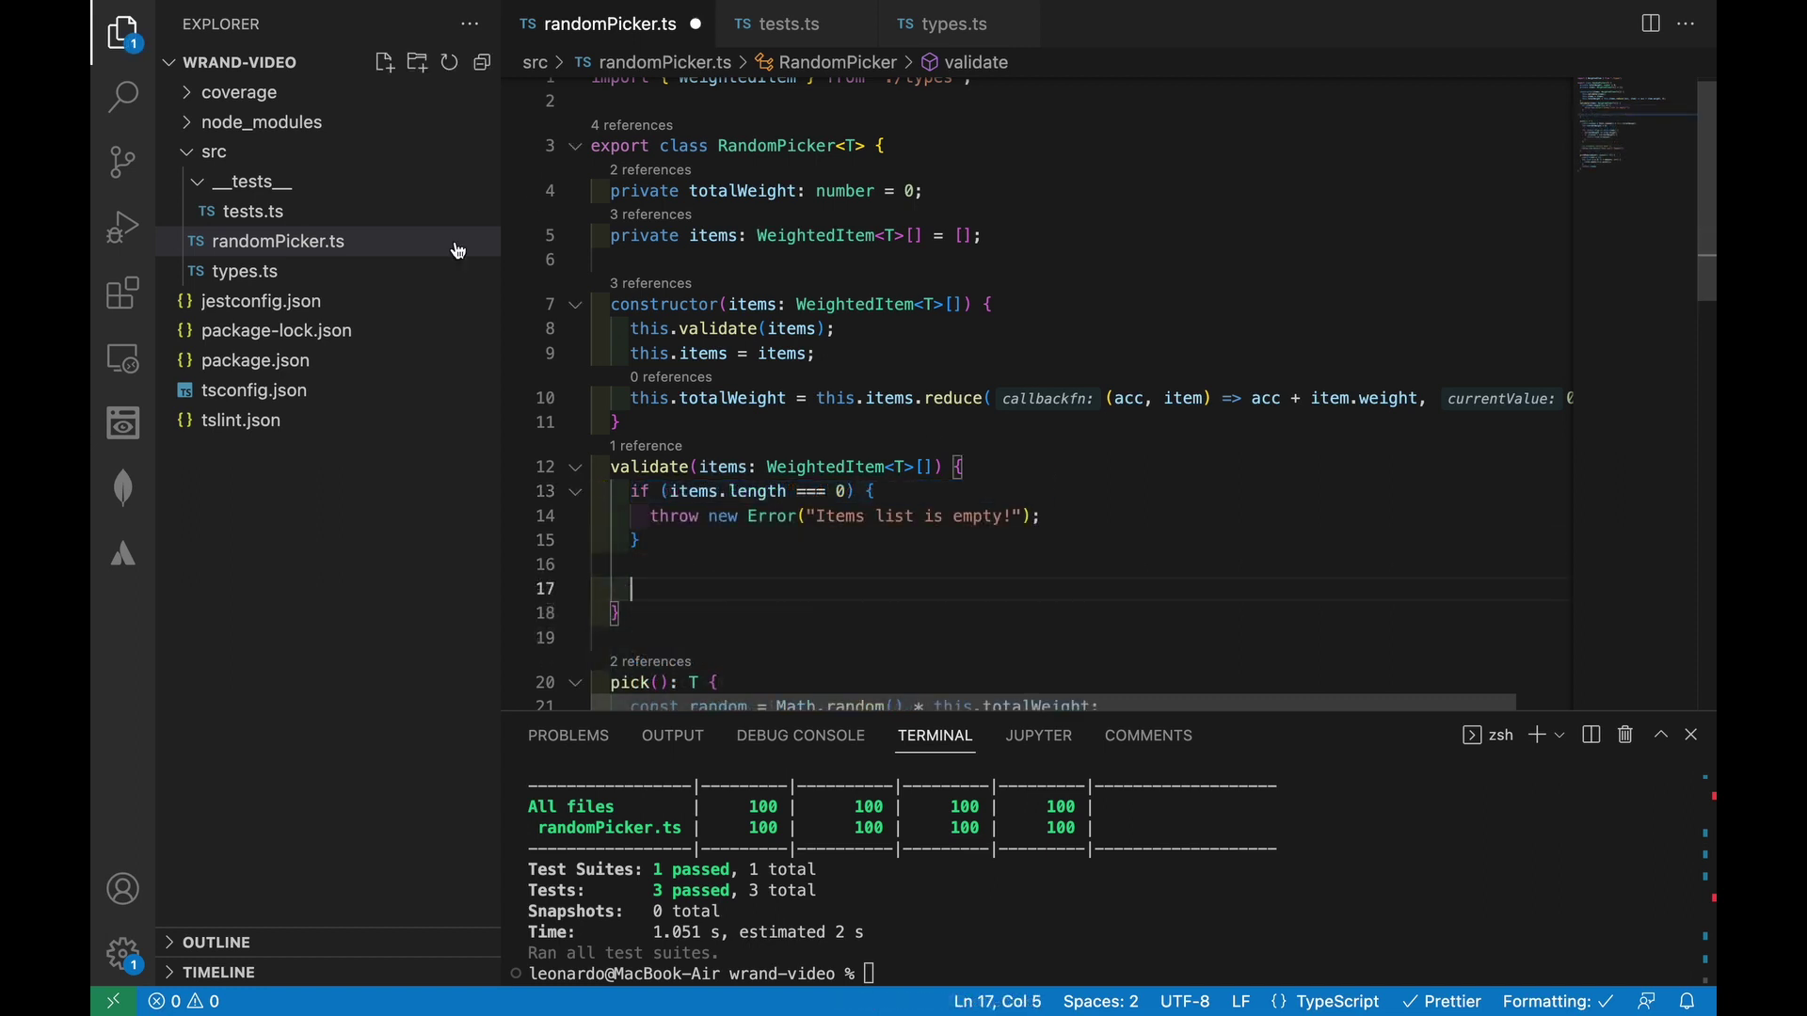
# Step: In tests.ts, start a wrong-set-of-items test expecting a throw for a duplicated Bronze item
pyautogui.click(252, 211)
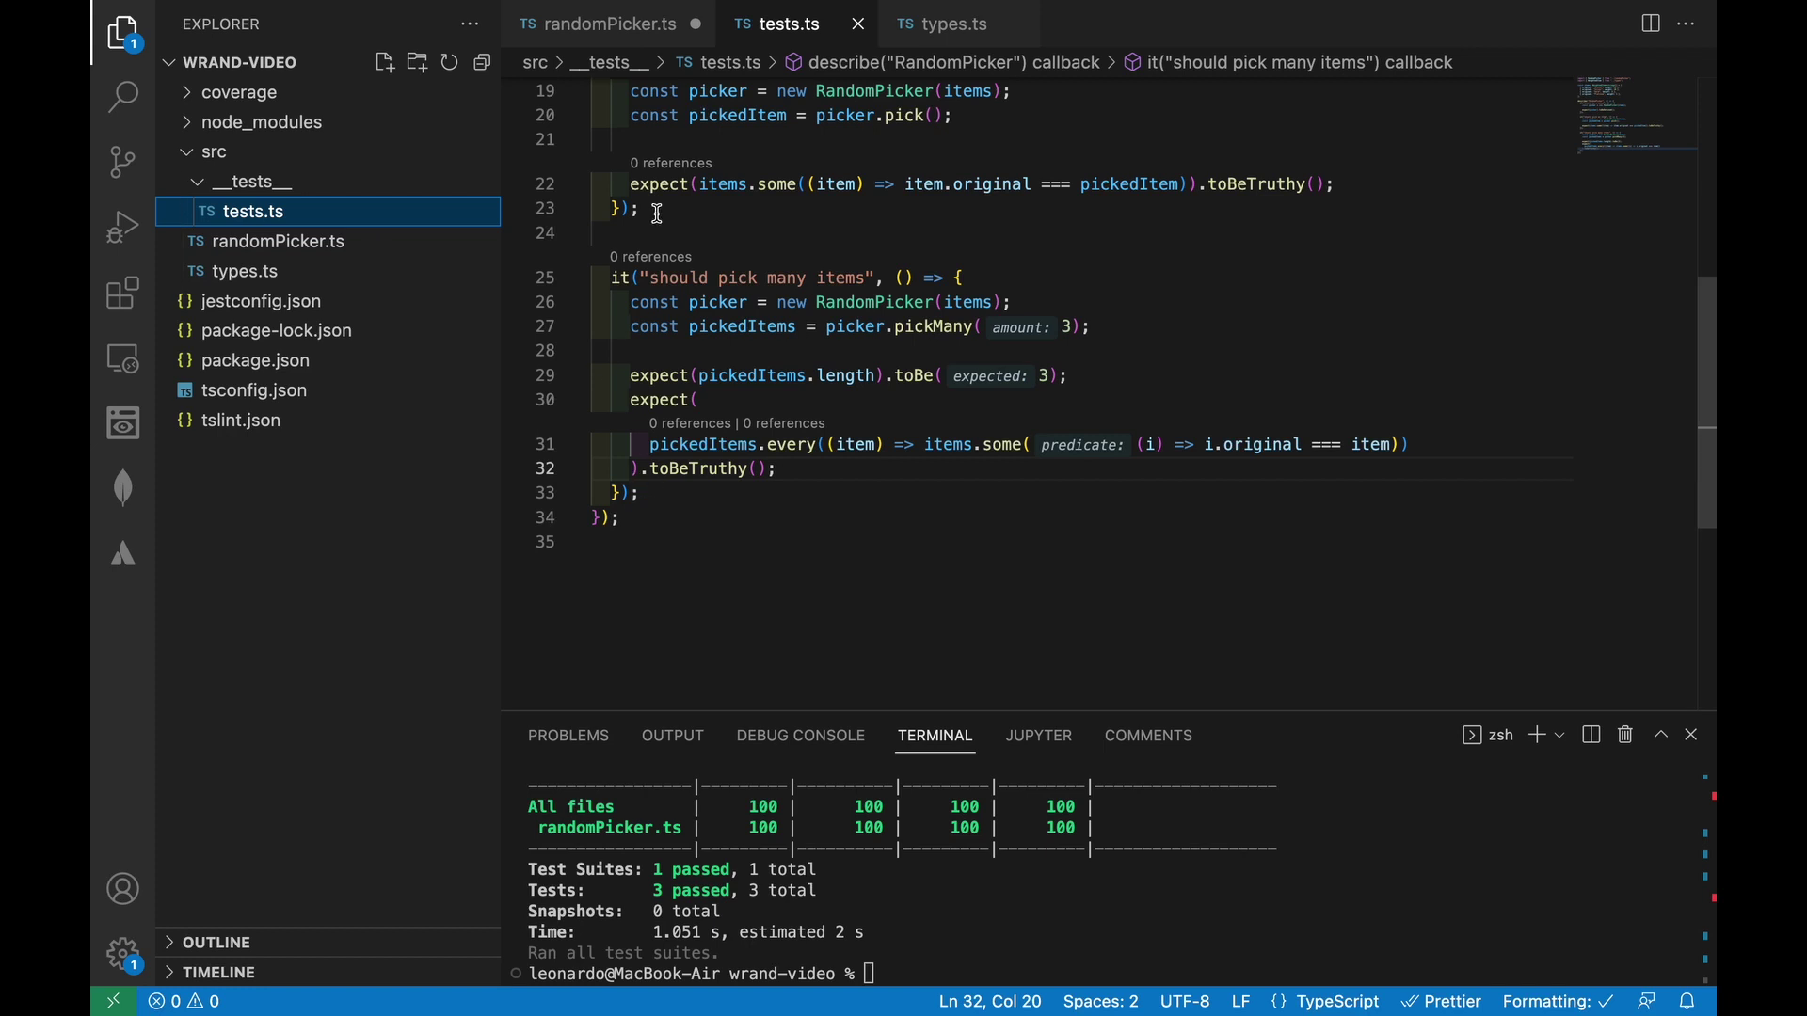
pyautogui.click(687, 492)
pyautogui.write('it("should throw an error if created with a wrong set of items", () => {')
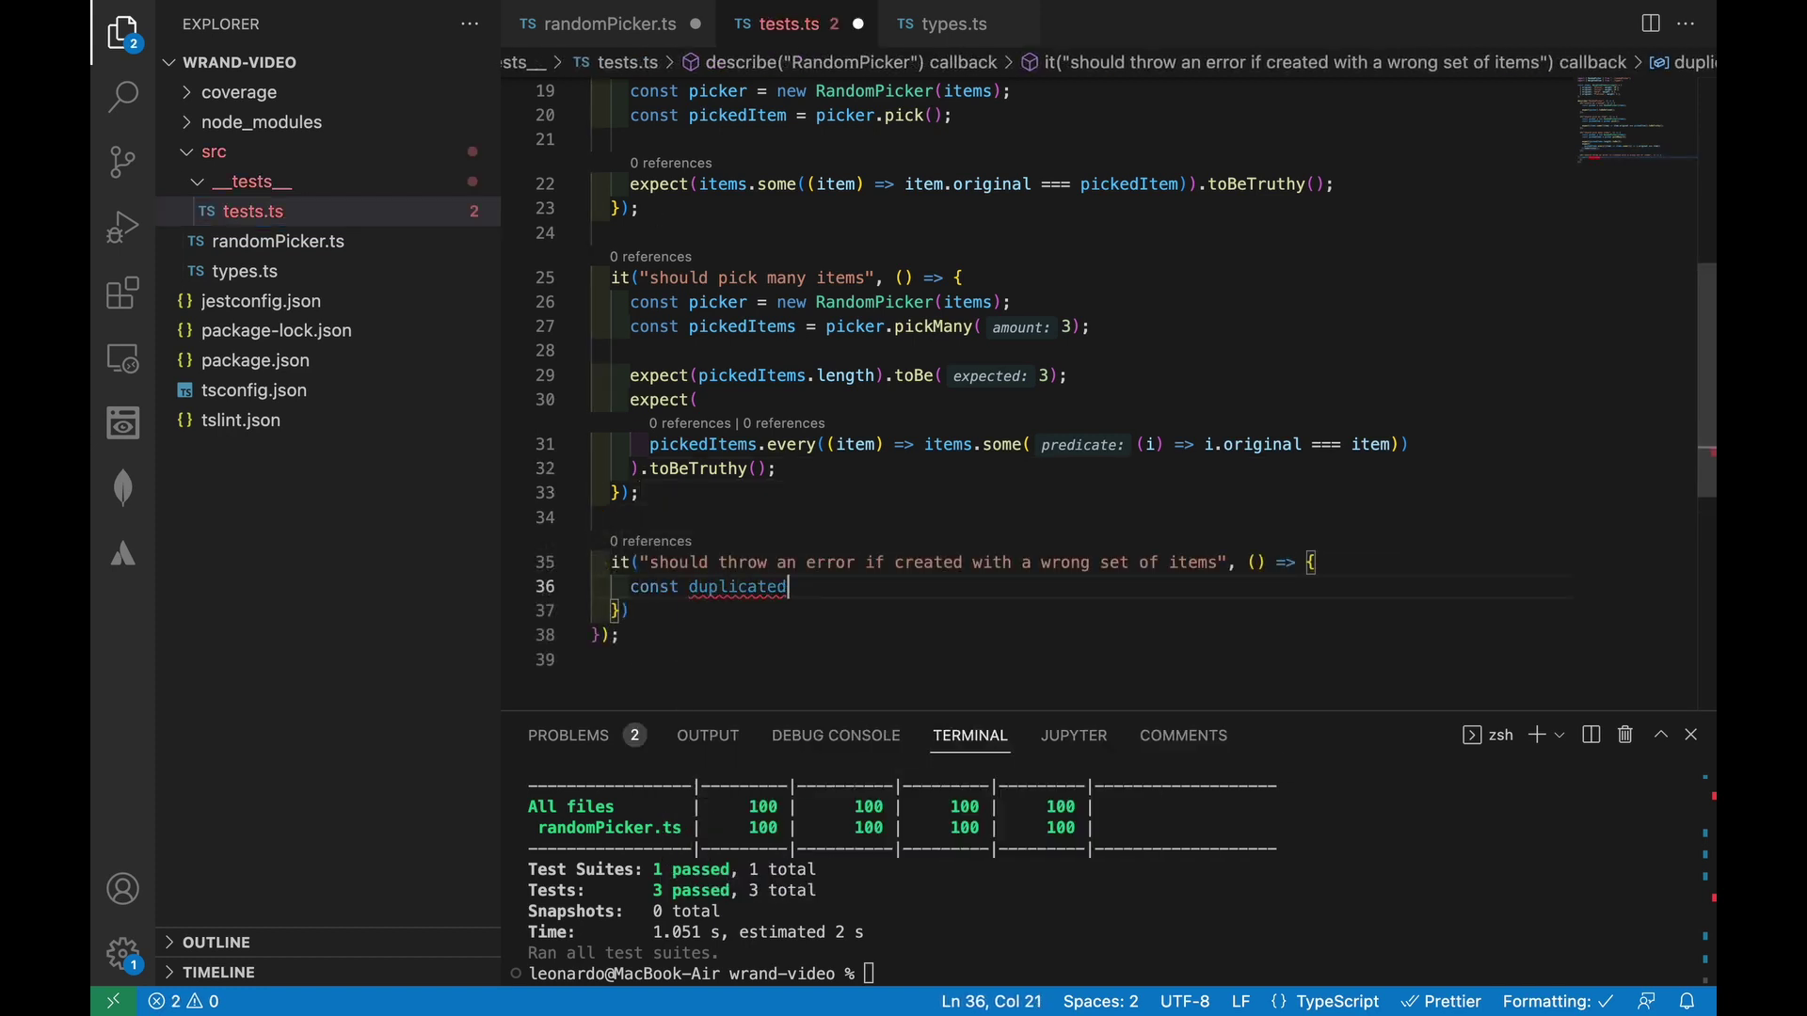
pyautogui.write(' const duplicatedItems = [...items, ')
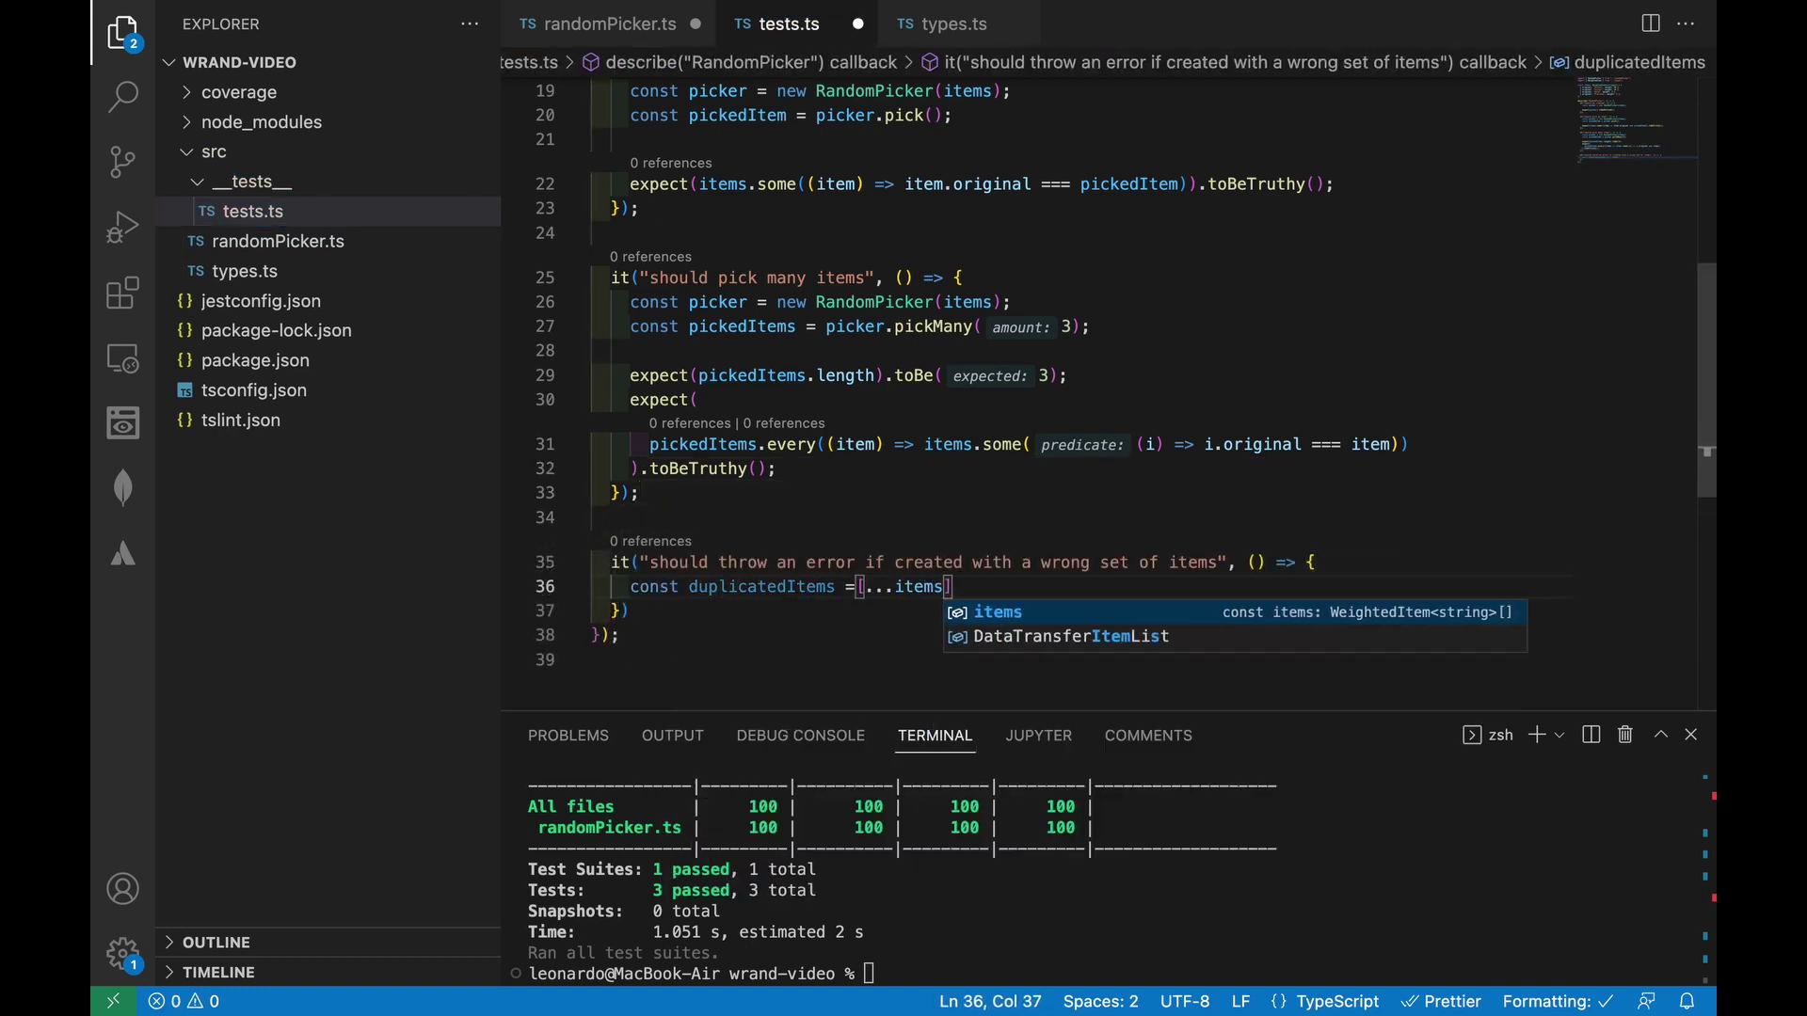
pyautogui.write('{original: "Bronze"')
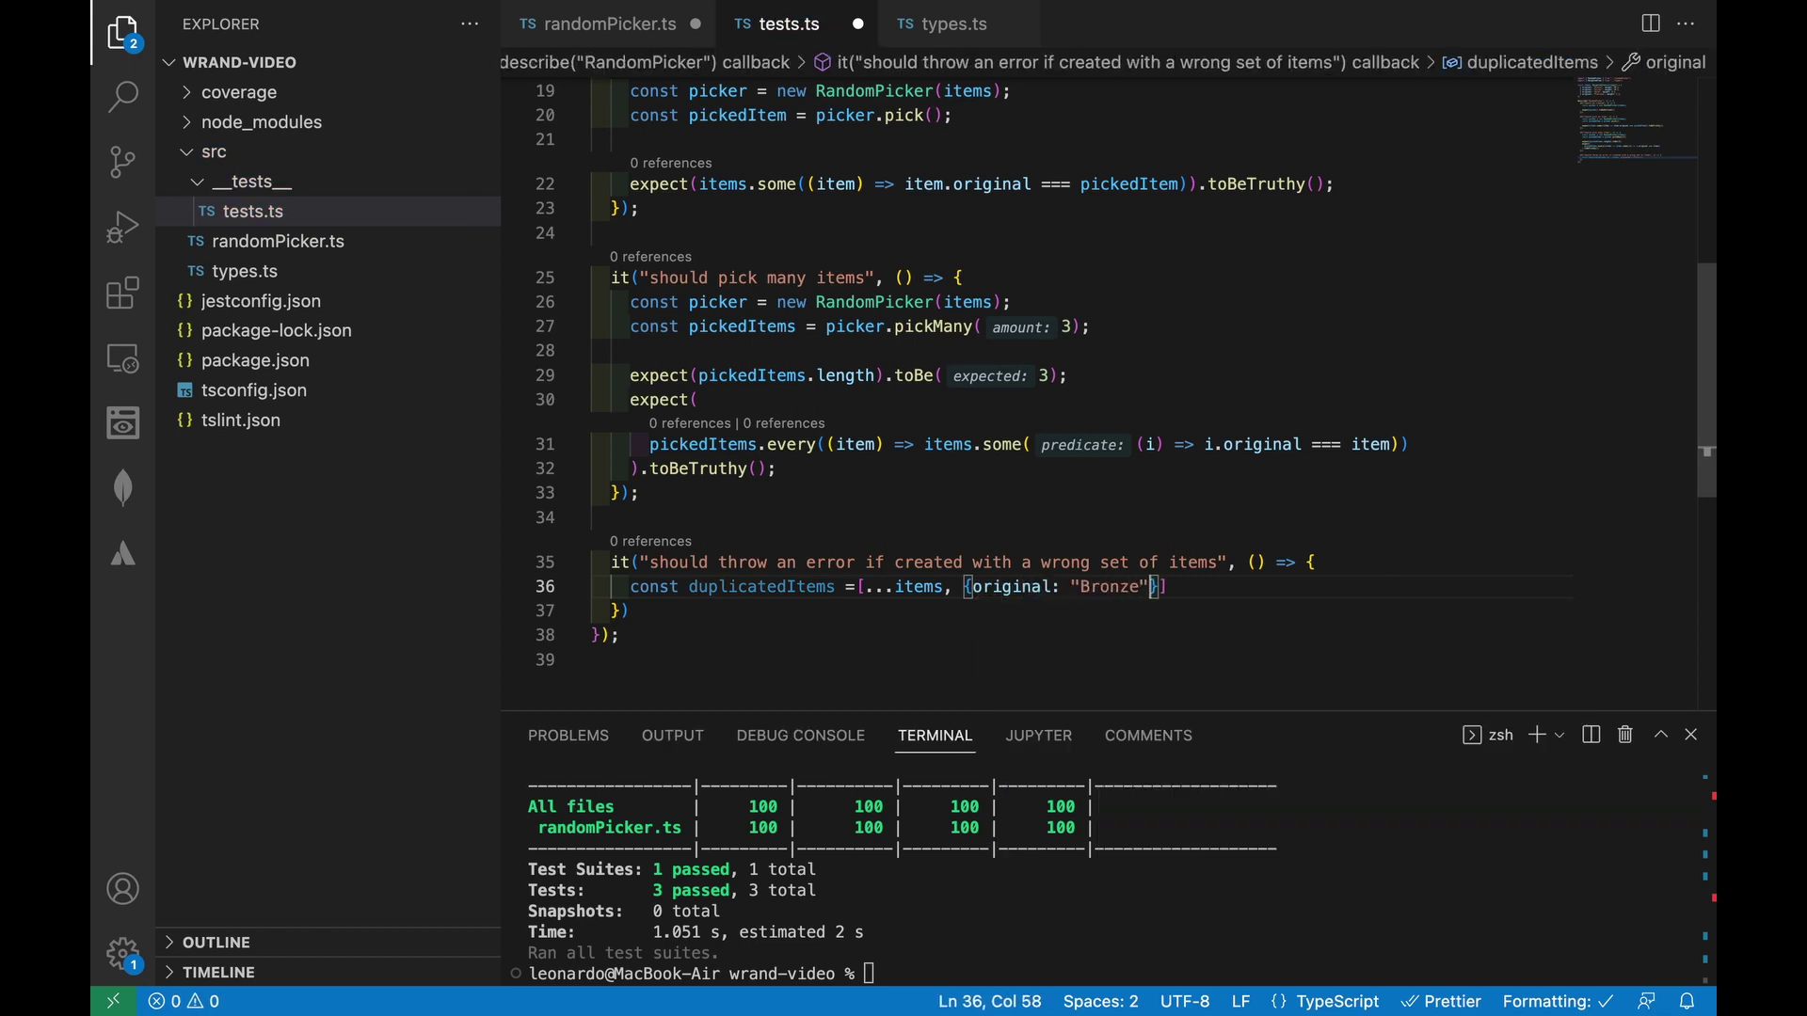
pyautogui.write(', weight: 1 }]; ')
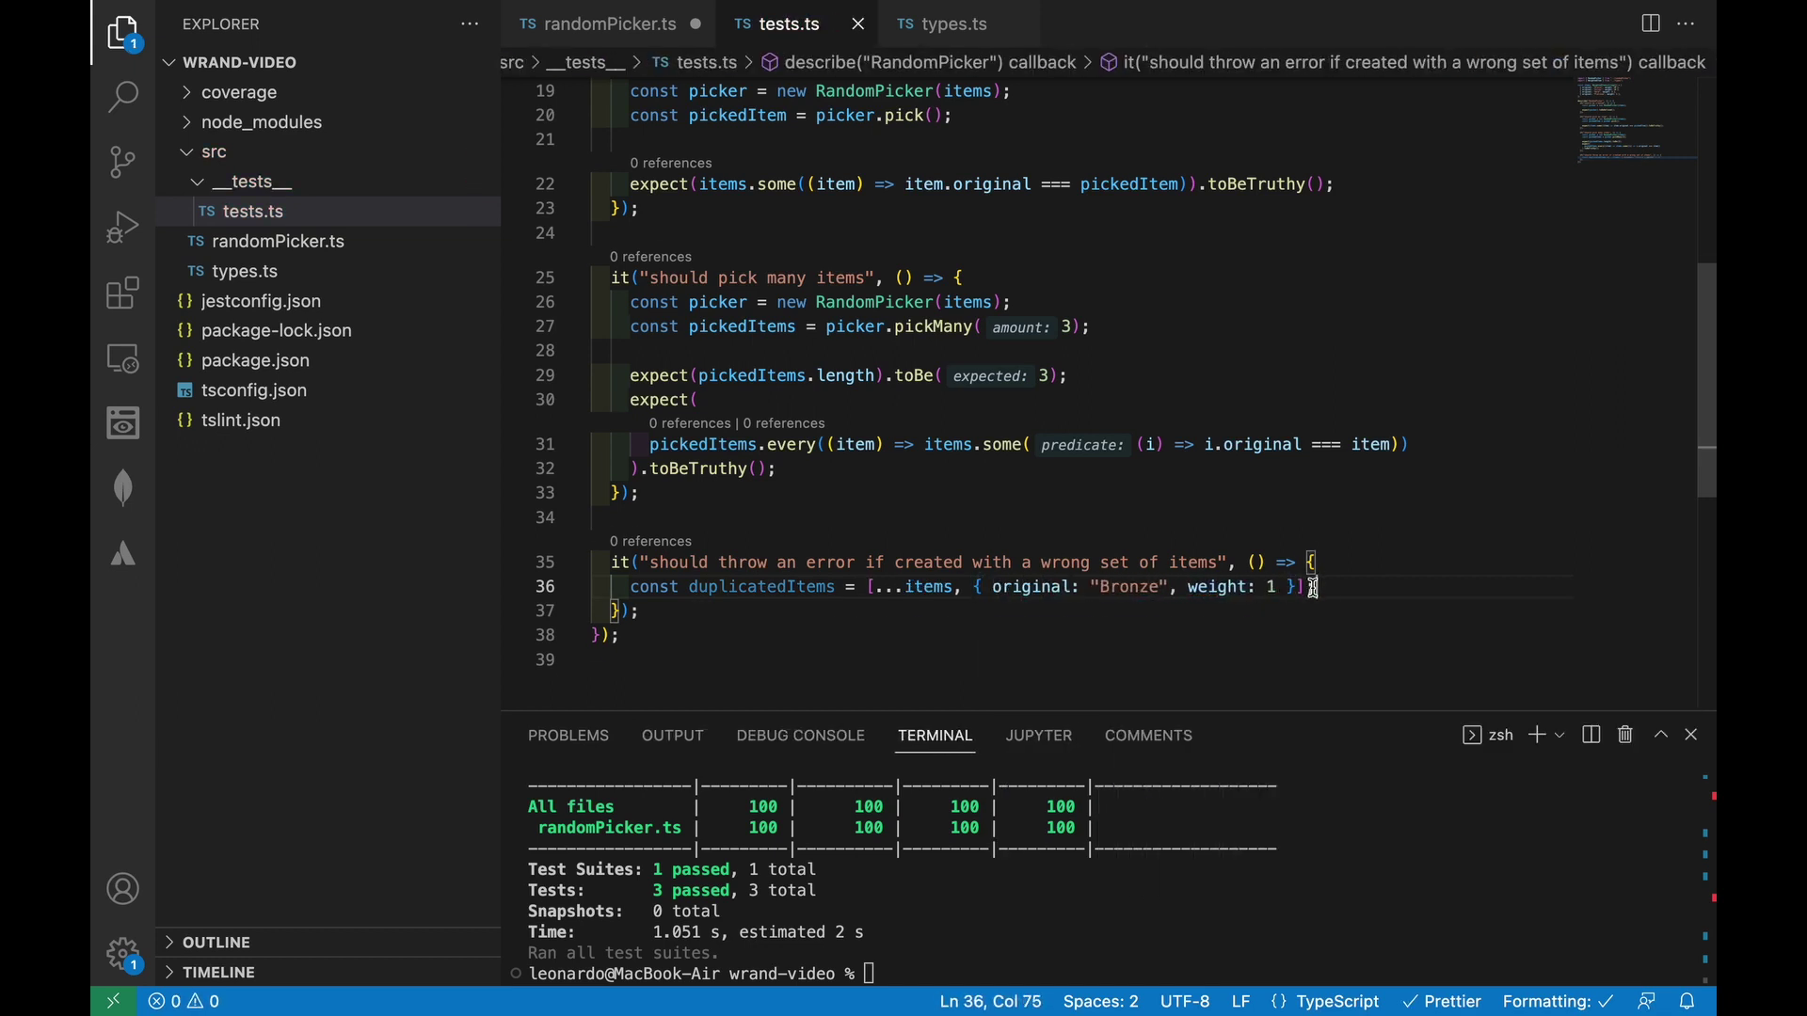
pyautogui.write('expect(() => new RandomPicker(duplicatedItems)).toThrow();')
pyautogui.press('Return')
pyautogui.press('Up')
pyautogui.press('Up')
pyautogui.press('Up')
pyautogui.press('Return')
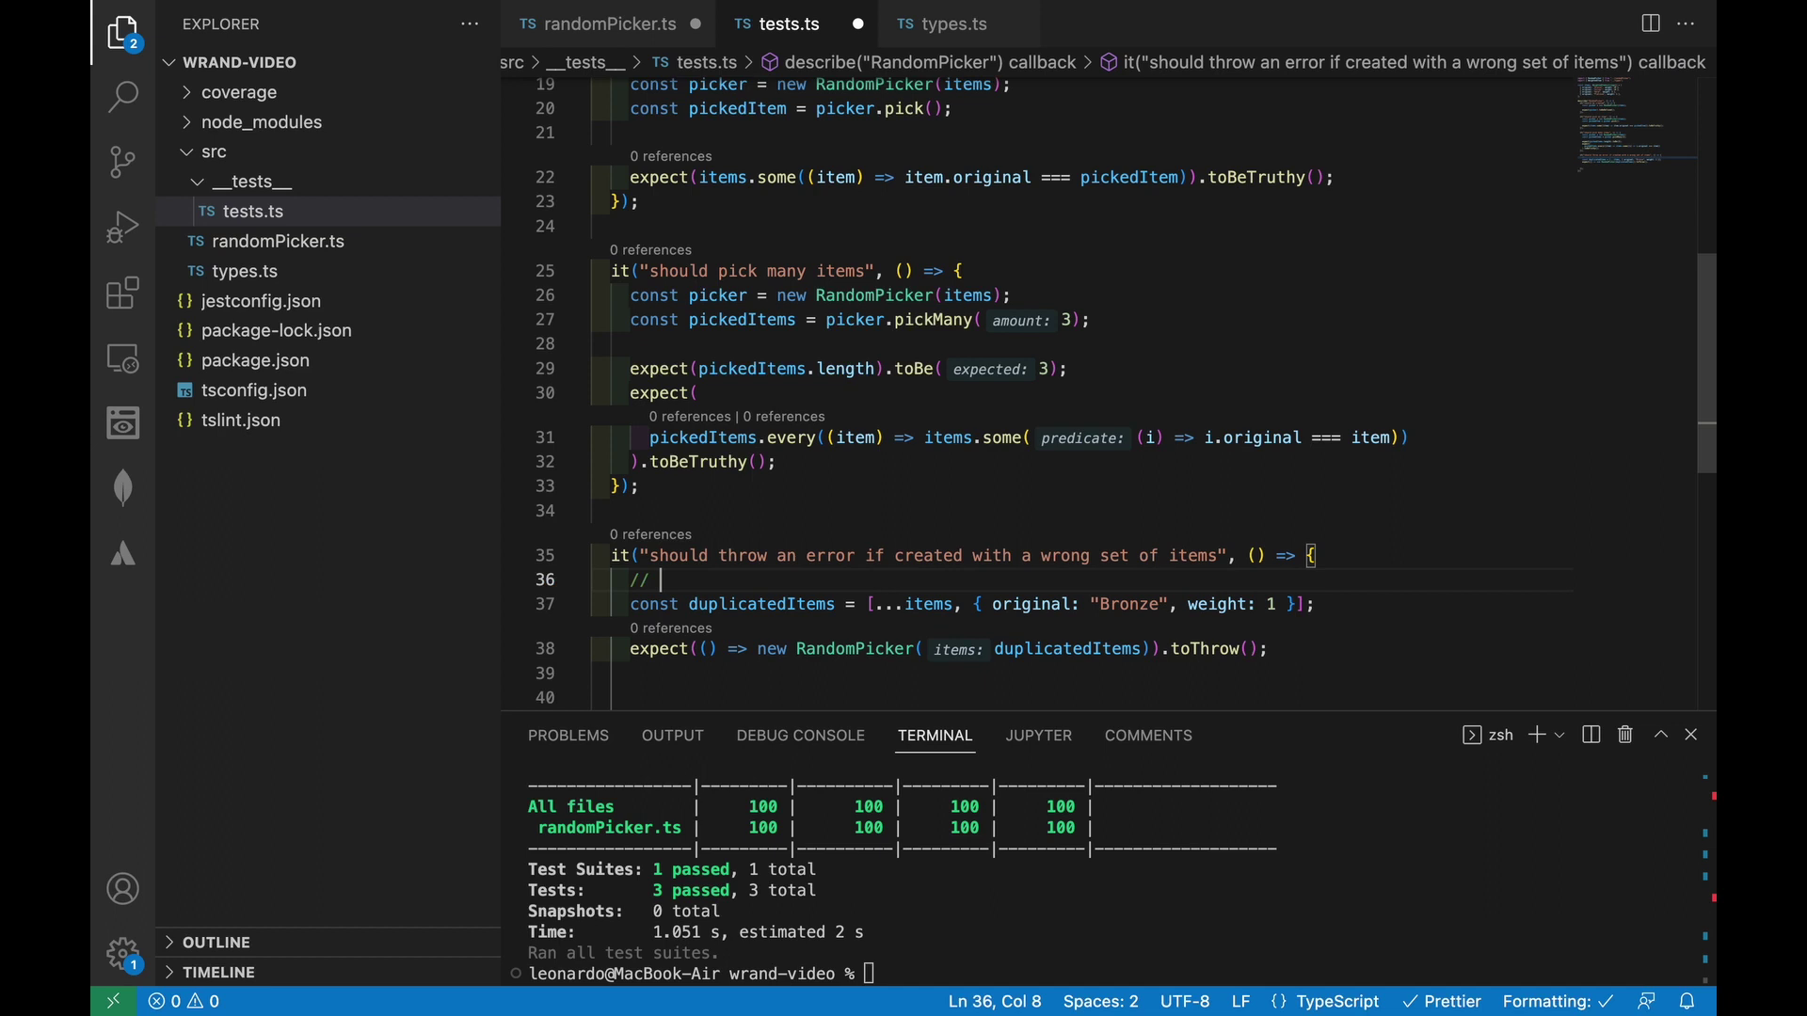
pyautogui.scroll(-4, 714, 410)
# Step: Add throw cases for an empty array and Stone with weight -1, then save
pyautogui.click(715, 409)
pyautogui.write('// Empty list')
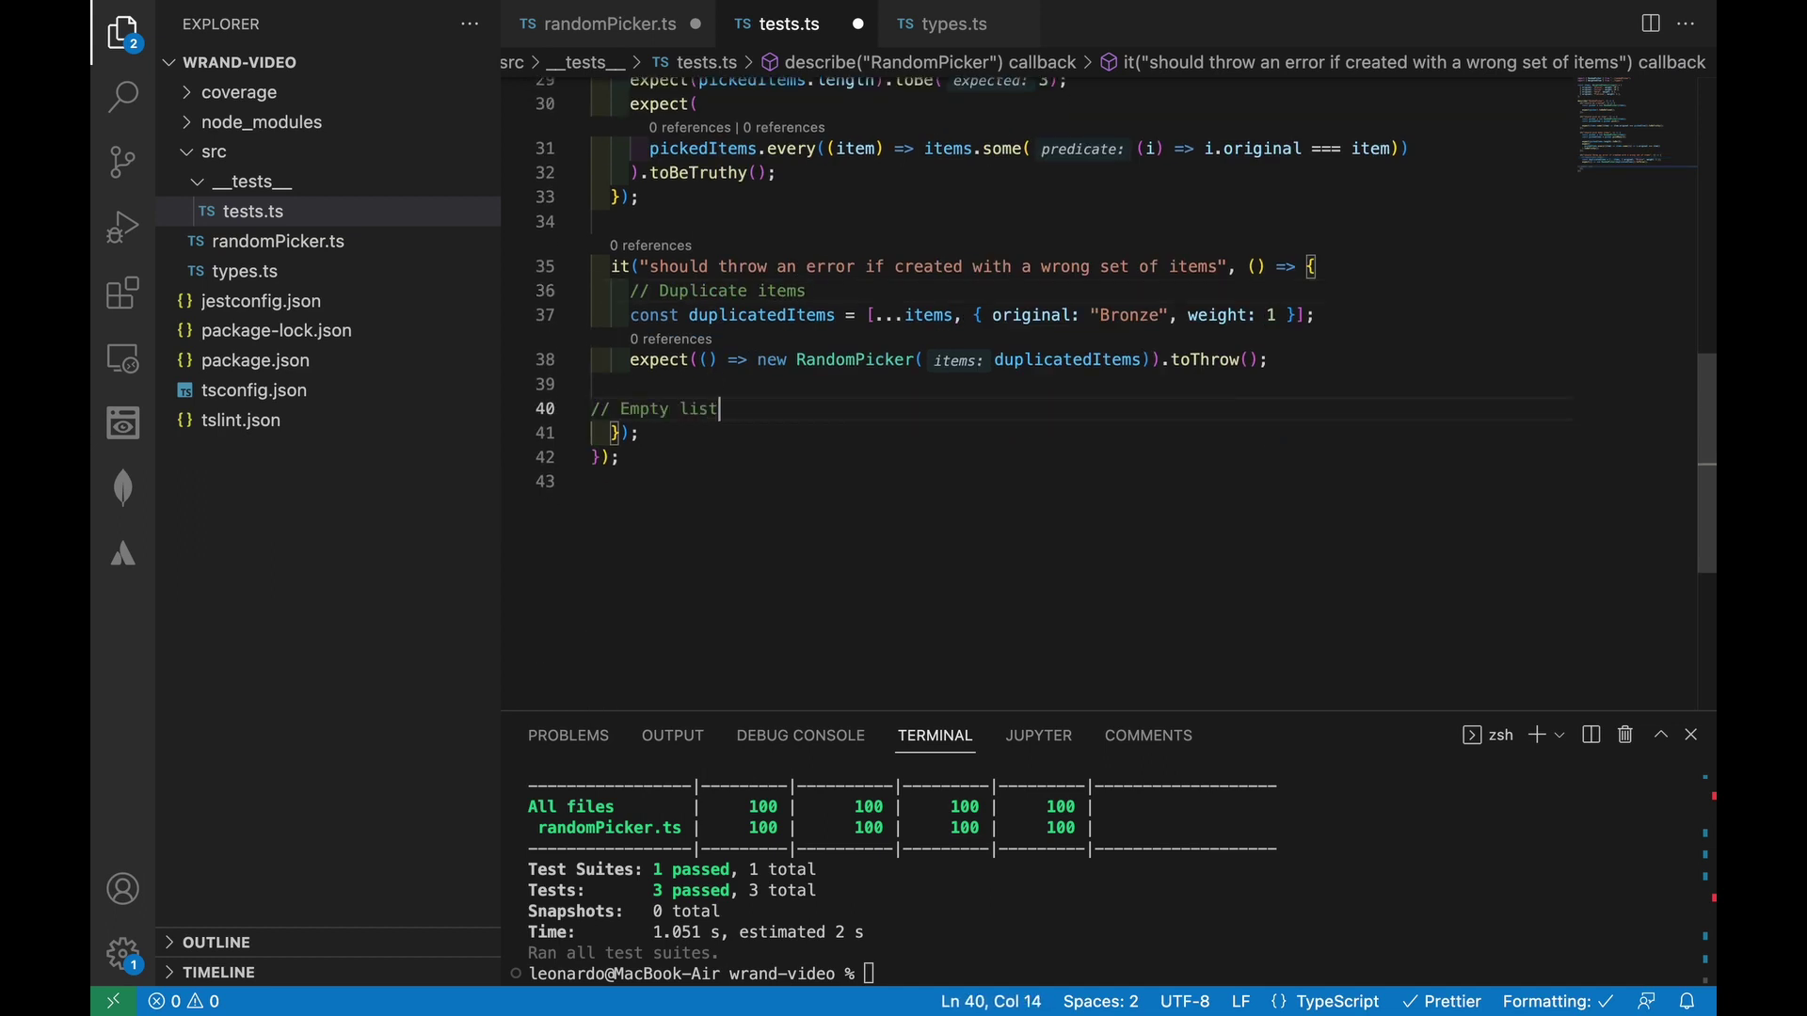
pyautogui.press('Return')
pyautogui.write('expect(() => new RandomPicker([])).toThrow();')
pyautogui.press('Return')
pyautogui.press('Return')
pyautogui.write('//Negative')
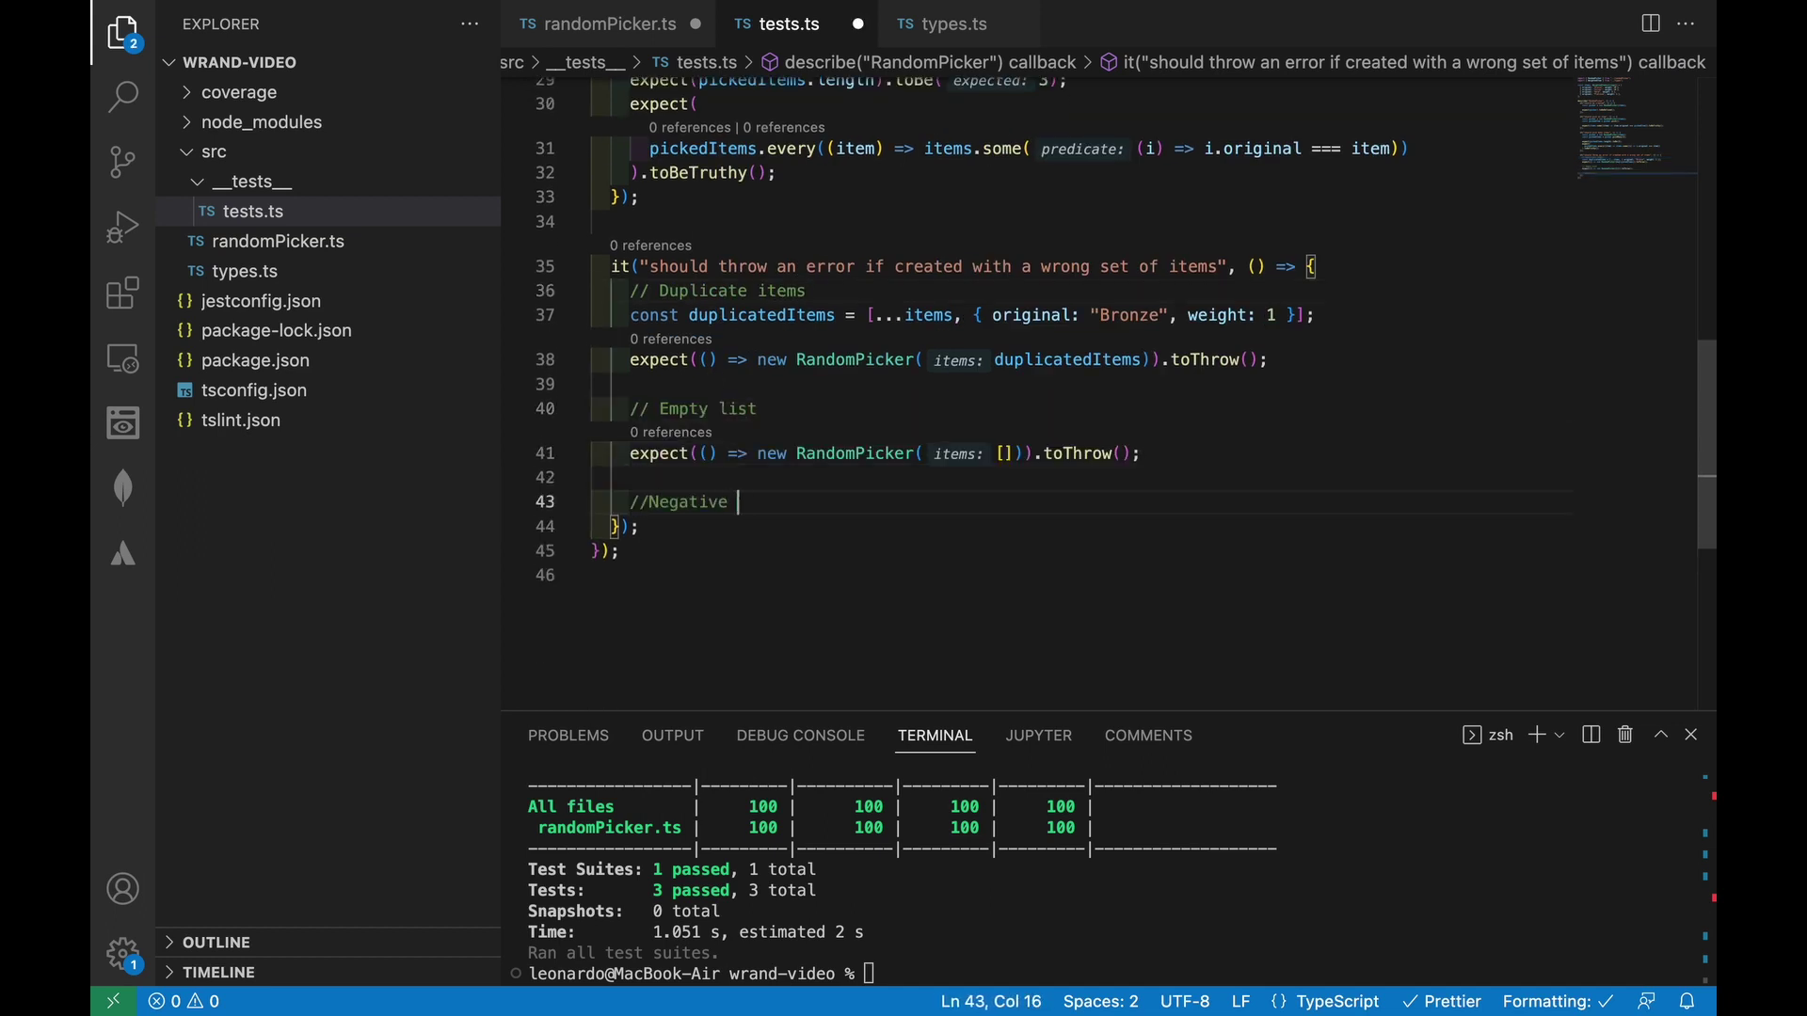
pyautogui.write('Weight')
pyautogui.press('Return')
pyautogui.write('expect(() => new RandomPicker([...items, { original: "Stone", weight: -1 }])).toThrow();')
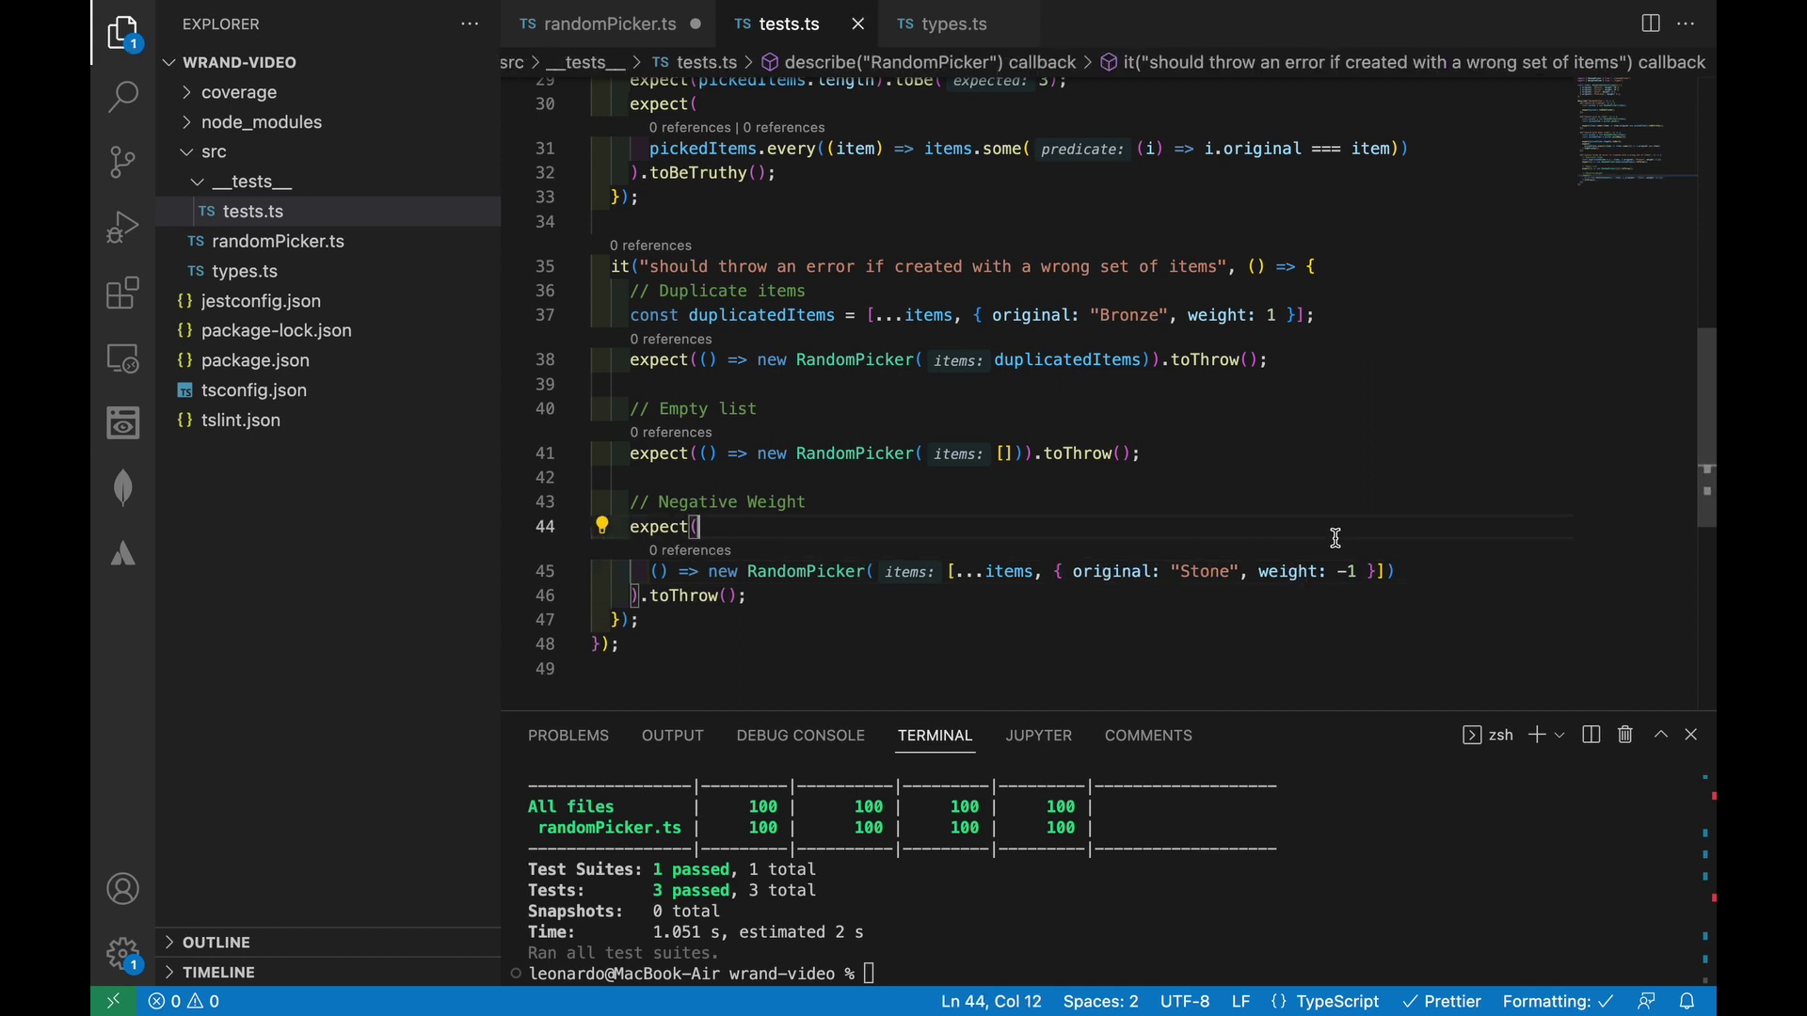
pyautogui.hotkey('ctrl', 's')
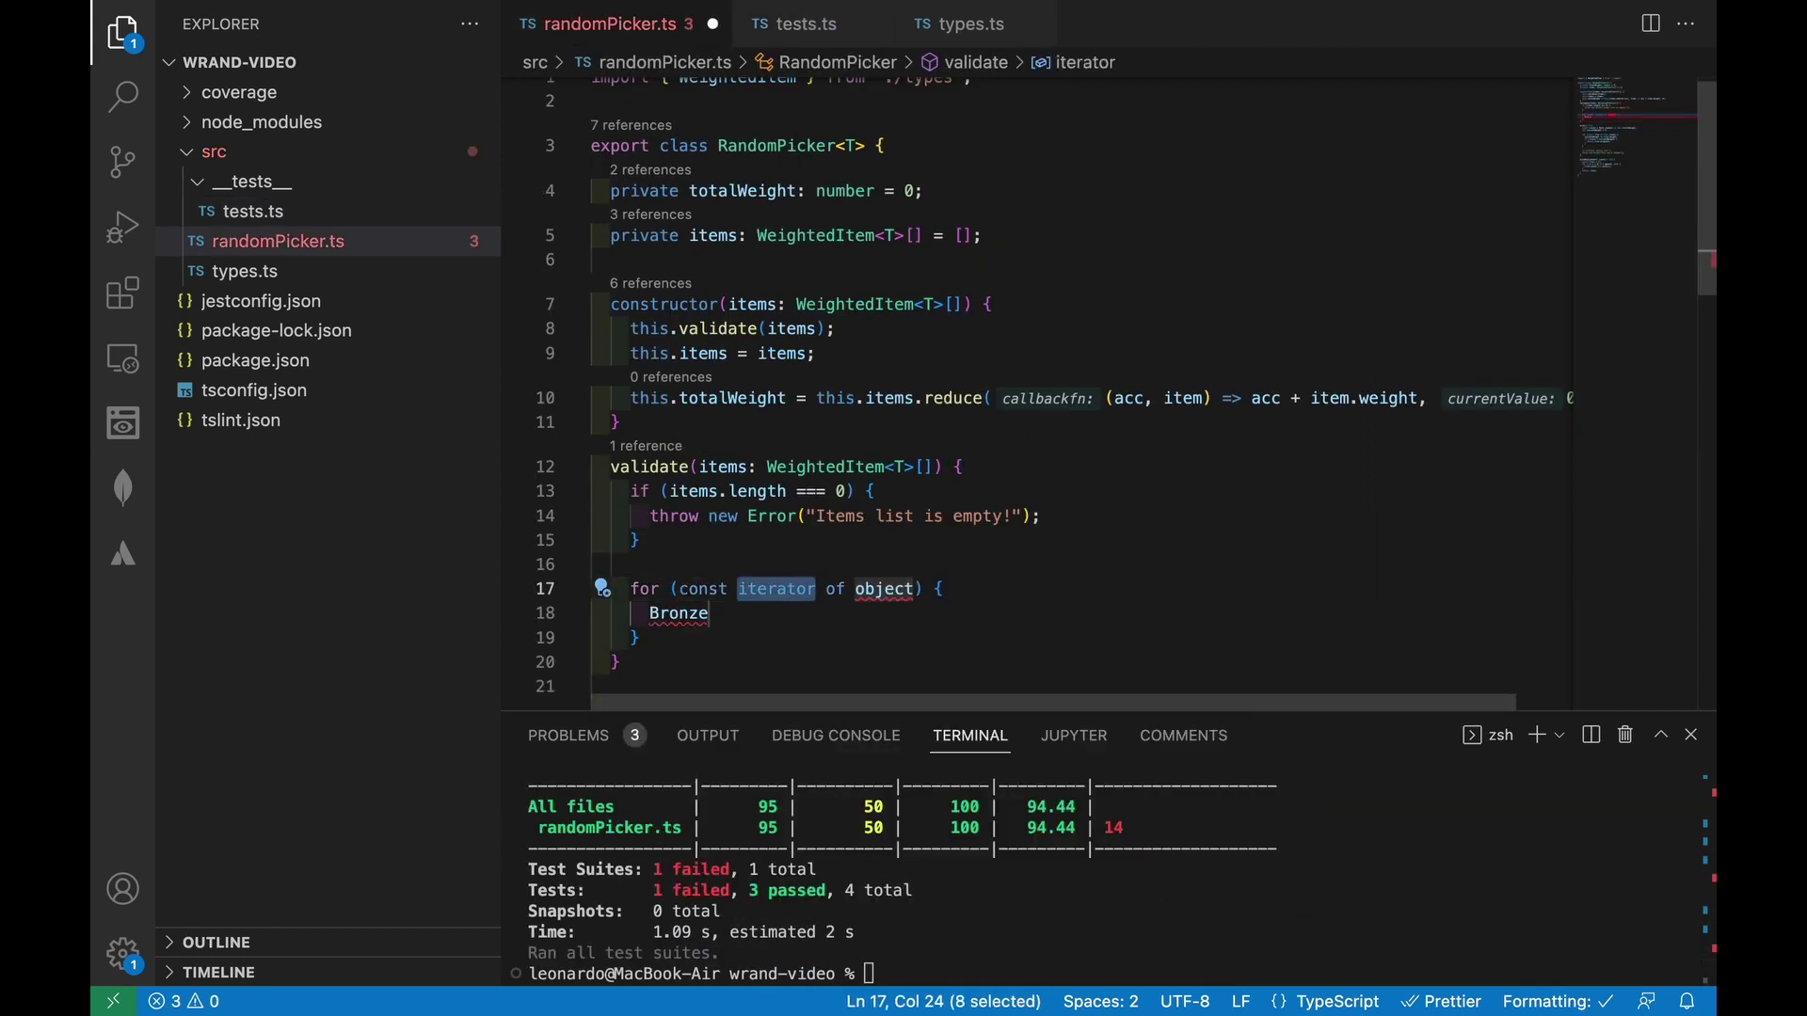
pyautogui.write('item')
# Step: Loop over the items in validate, throwing an error for non-positive weights
pyautogui.press('Tab')
pyautogui.write('items')
pyautogui.press('Tab')
pyautogui.write('if (item.weight')
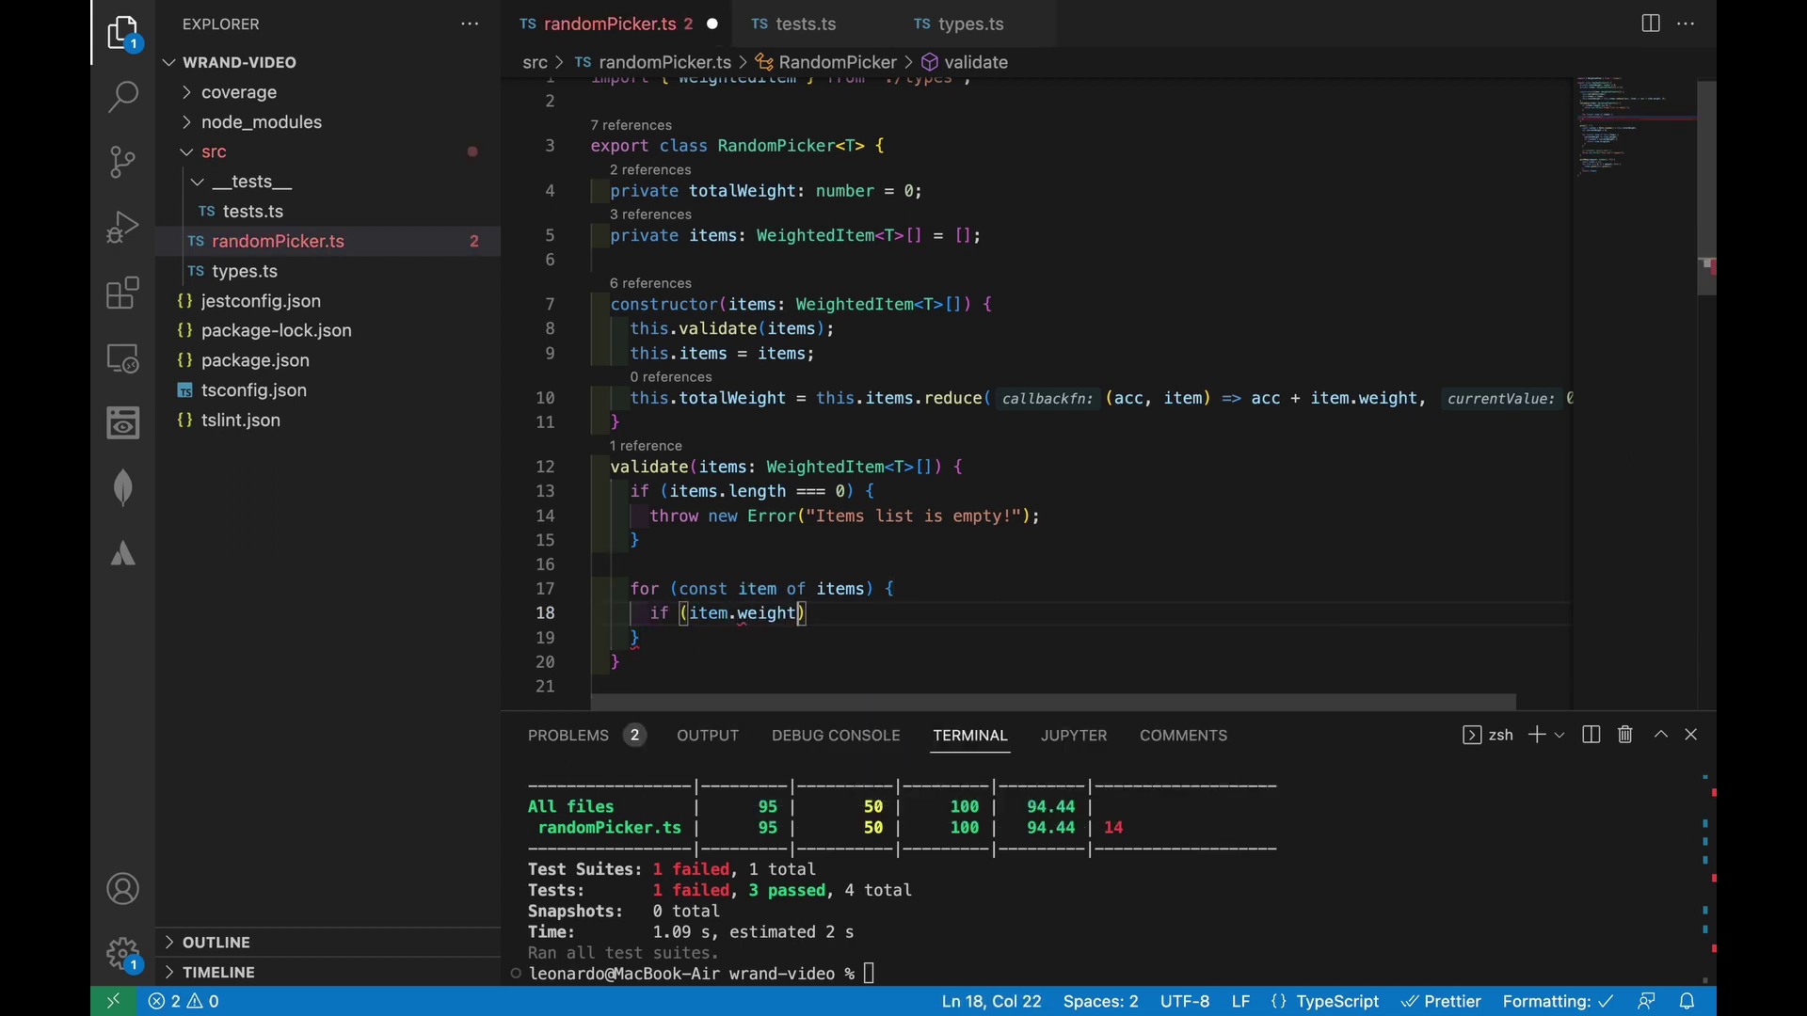
pyautogui.write(' <= 0) {')
pyautogui.press('Return')
pyautogui.write('throw new Error("All weigh')
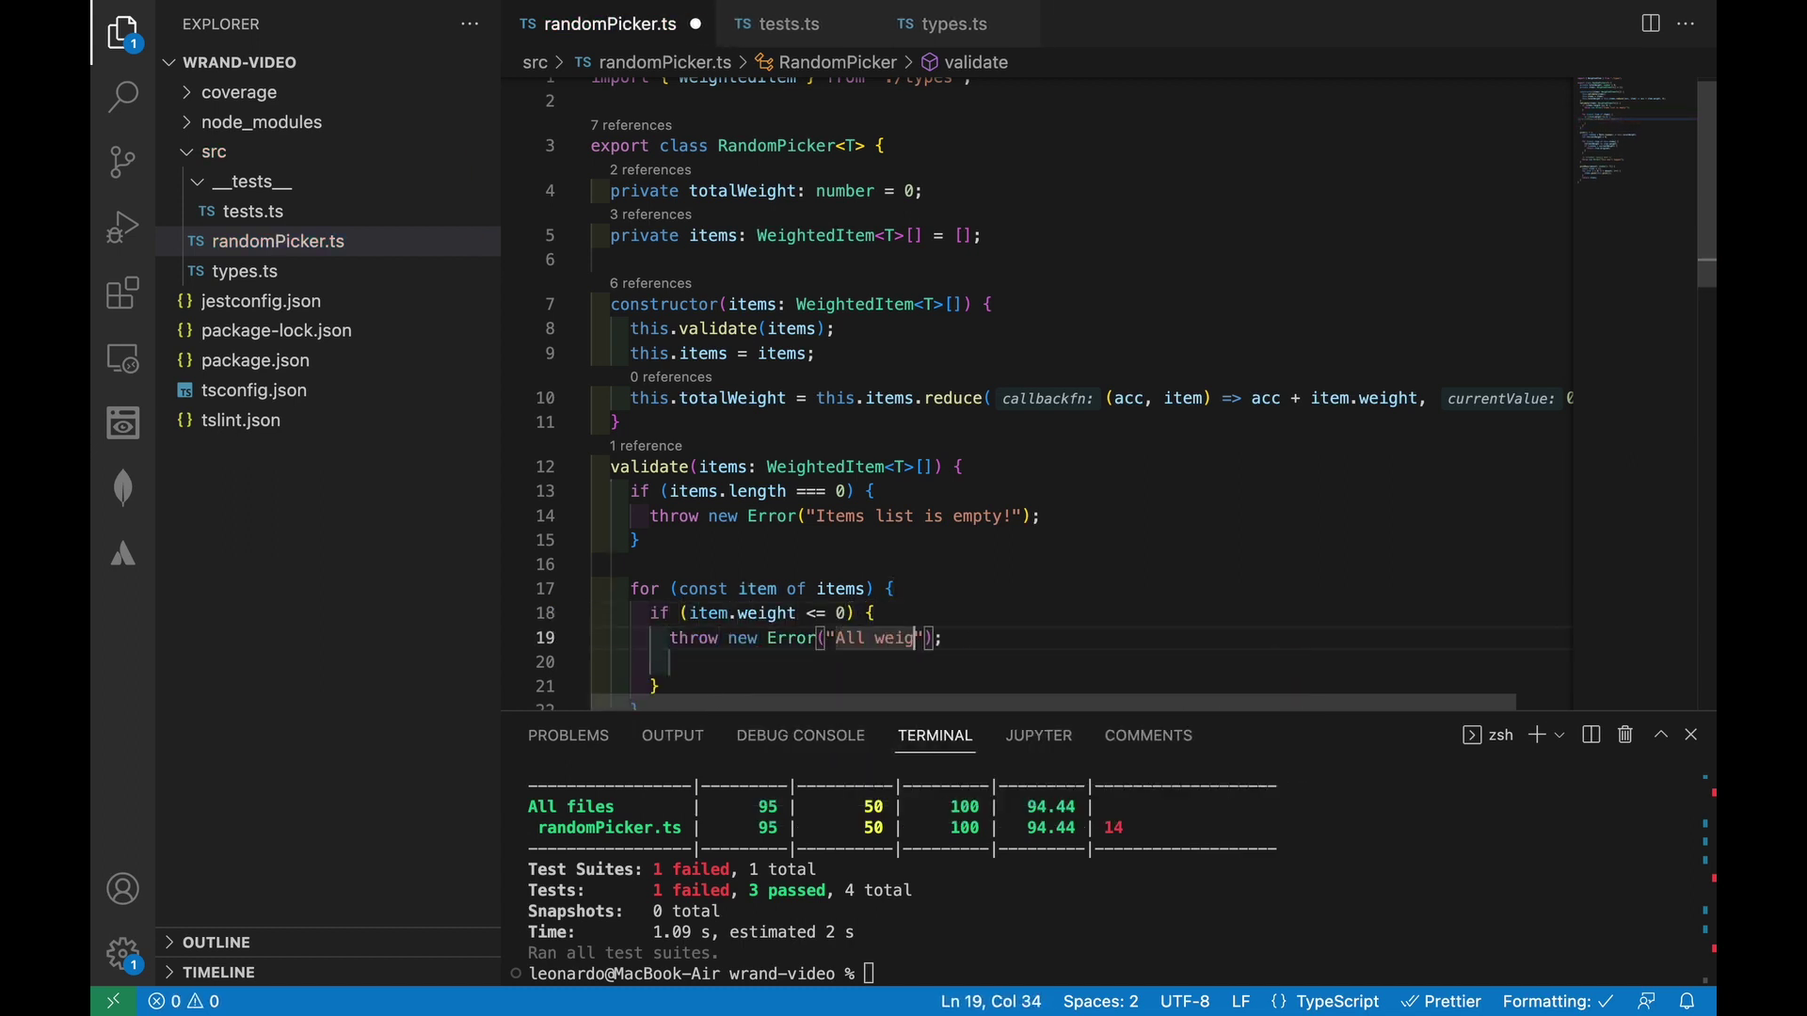
pyautogui.write('ts must be posi')
# Step: Track seen items in a Set above the loop and throw on duplicates, then save
pyautogui.press('Down')
pyautogui.press('Down')
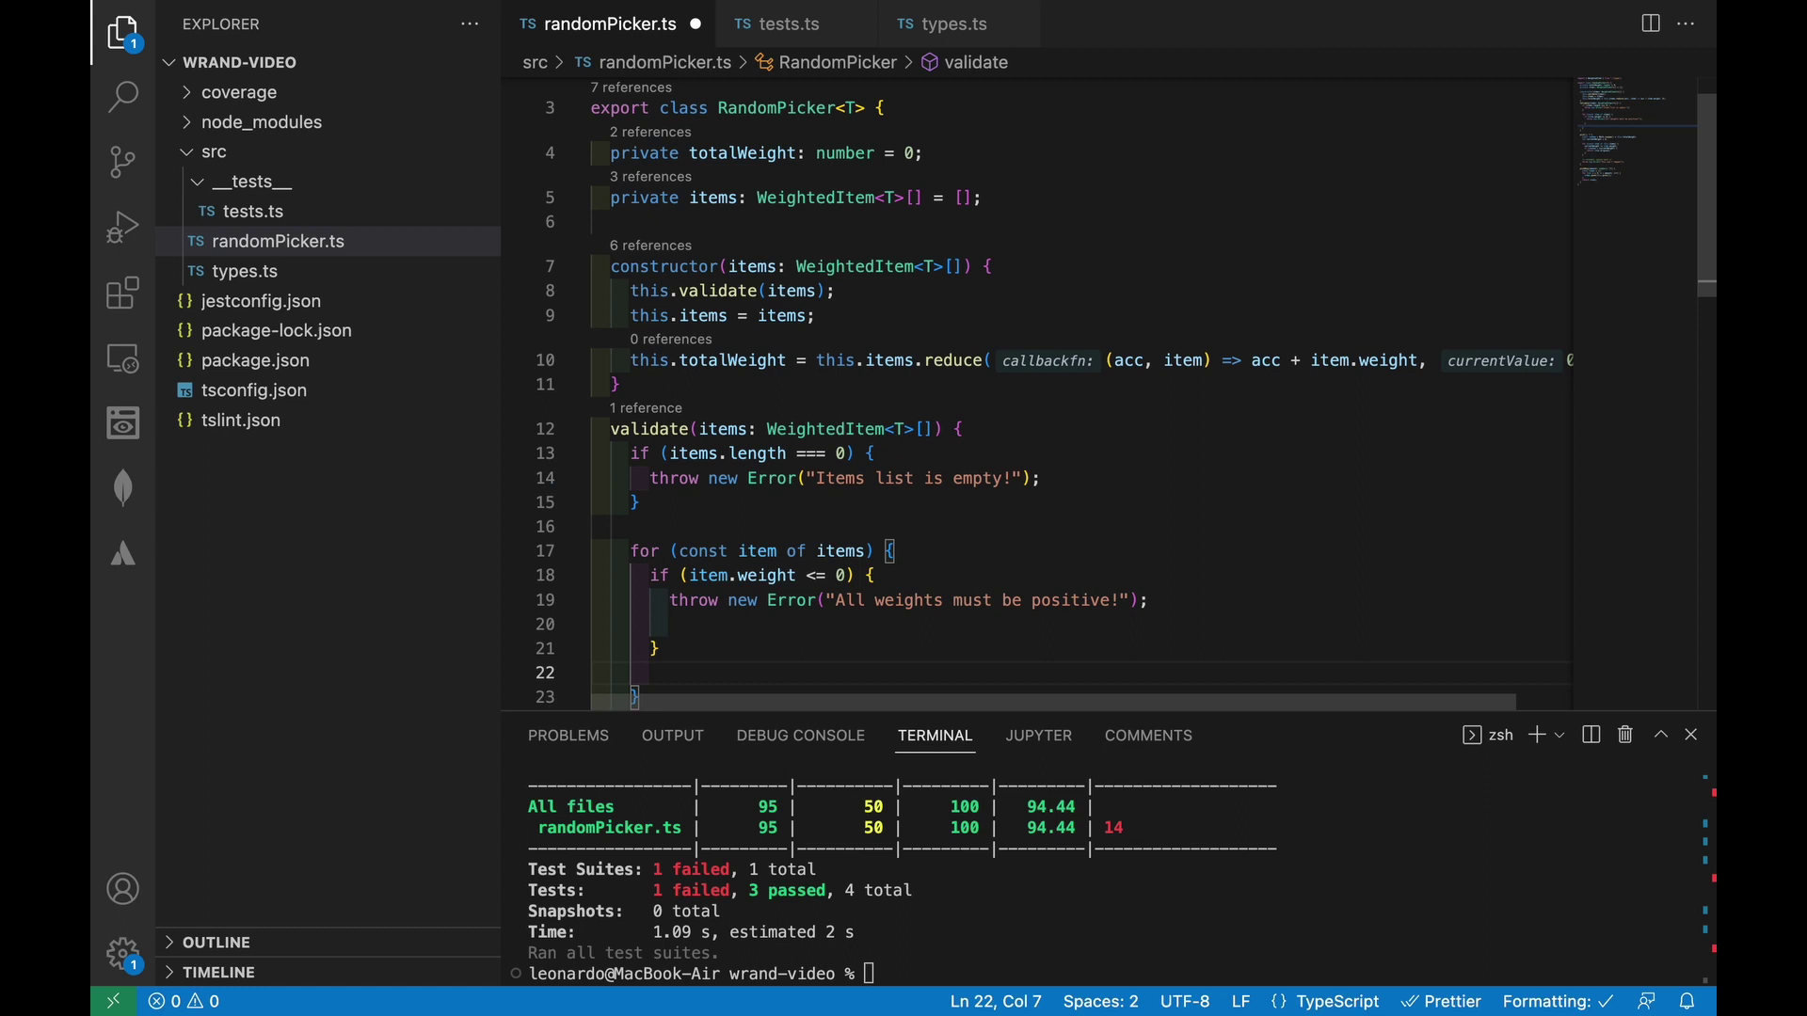
pyautogui.press('Return')
pyautogui.press('Return')
pyautogui.press('Up')
pyautogui.press('Up')
pyautogui.press('Up')
pyautogui.press('Return')
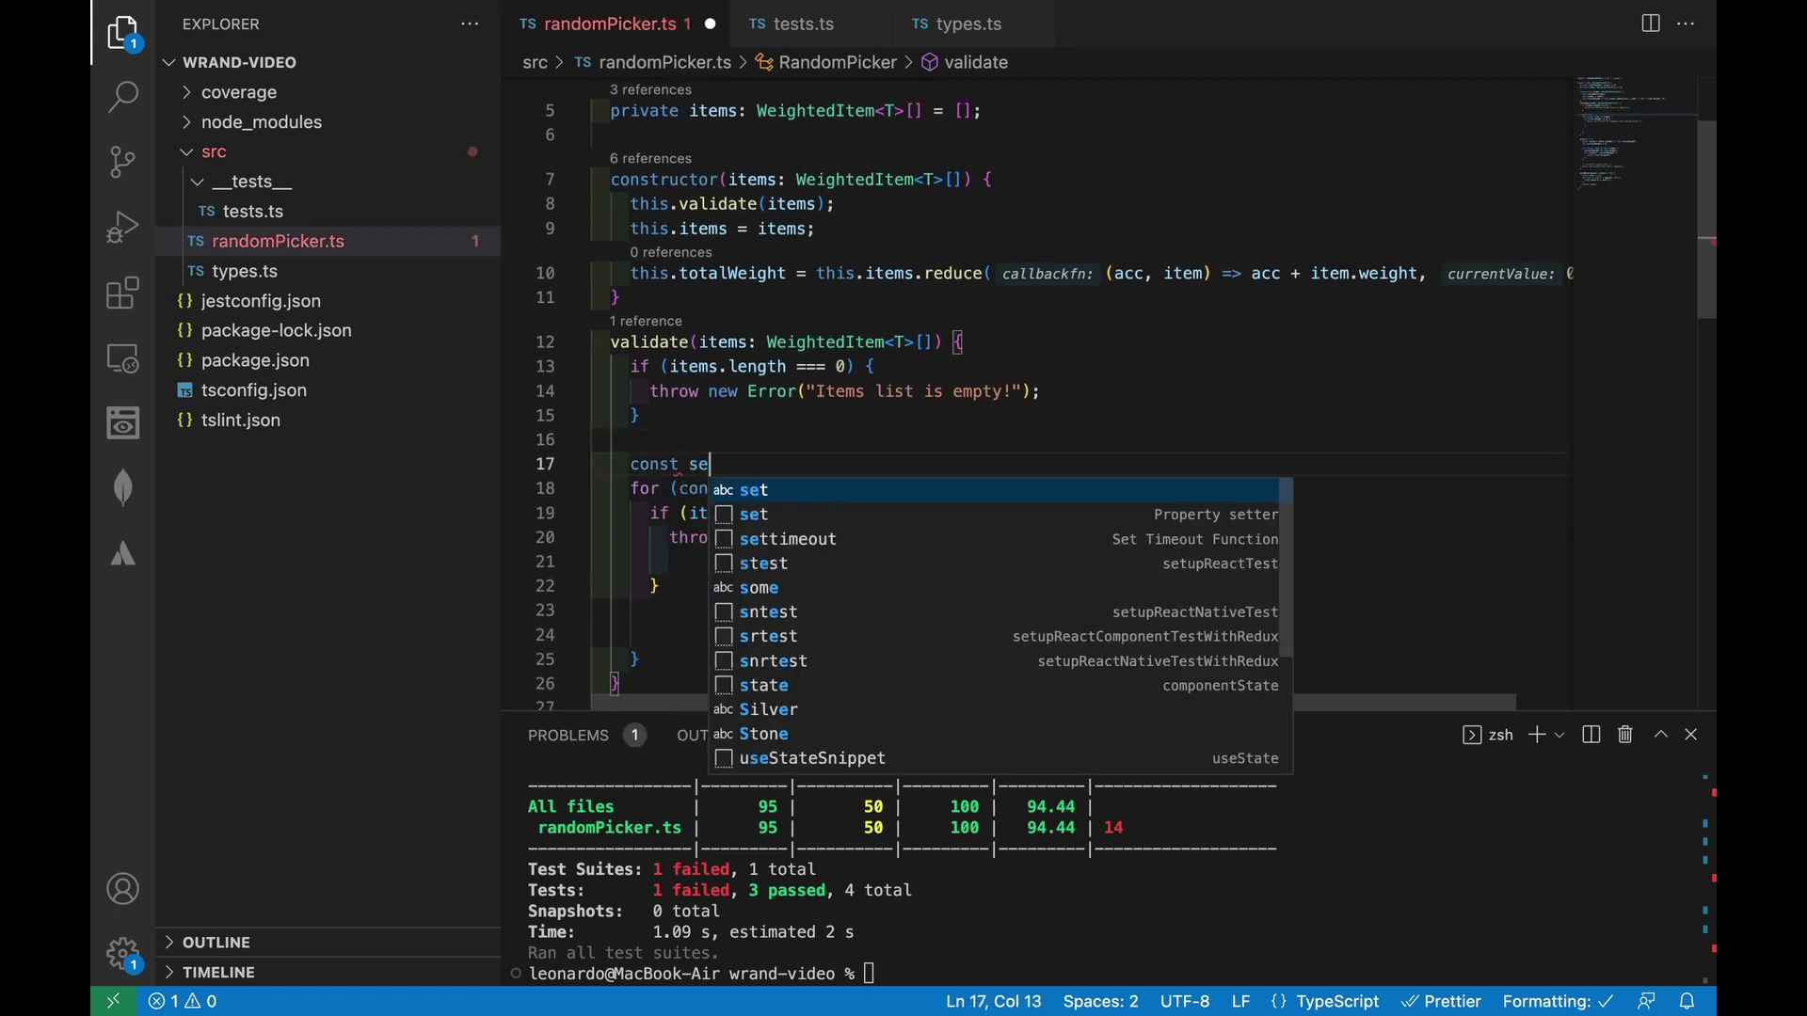
pyautogui.write('const set = new Set();')
pyautogui.press('Down')
pyautogui.press('Down')
pyautogui.press('Down')
pyautogui.write('if (set.has')
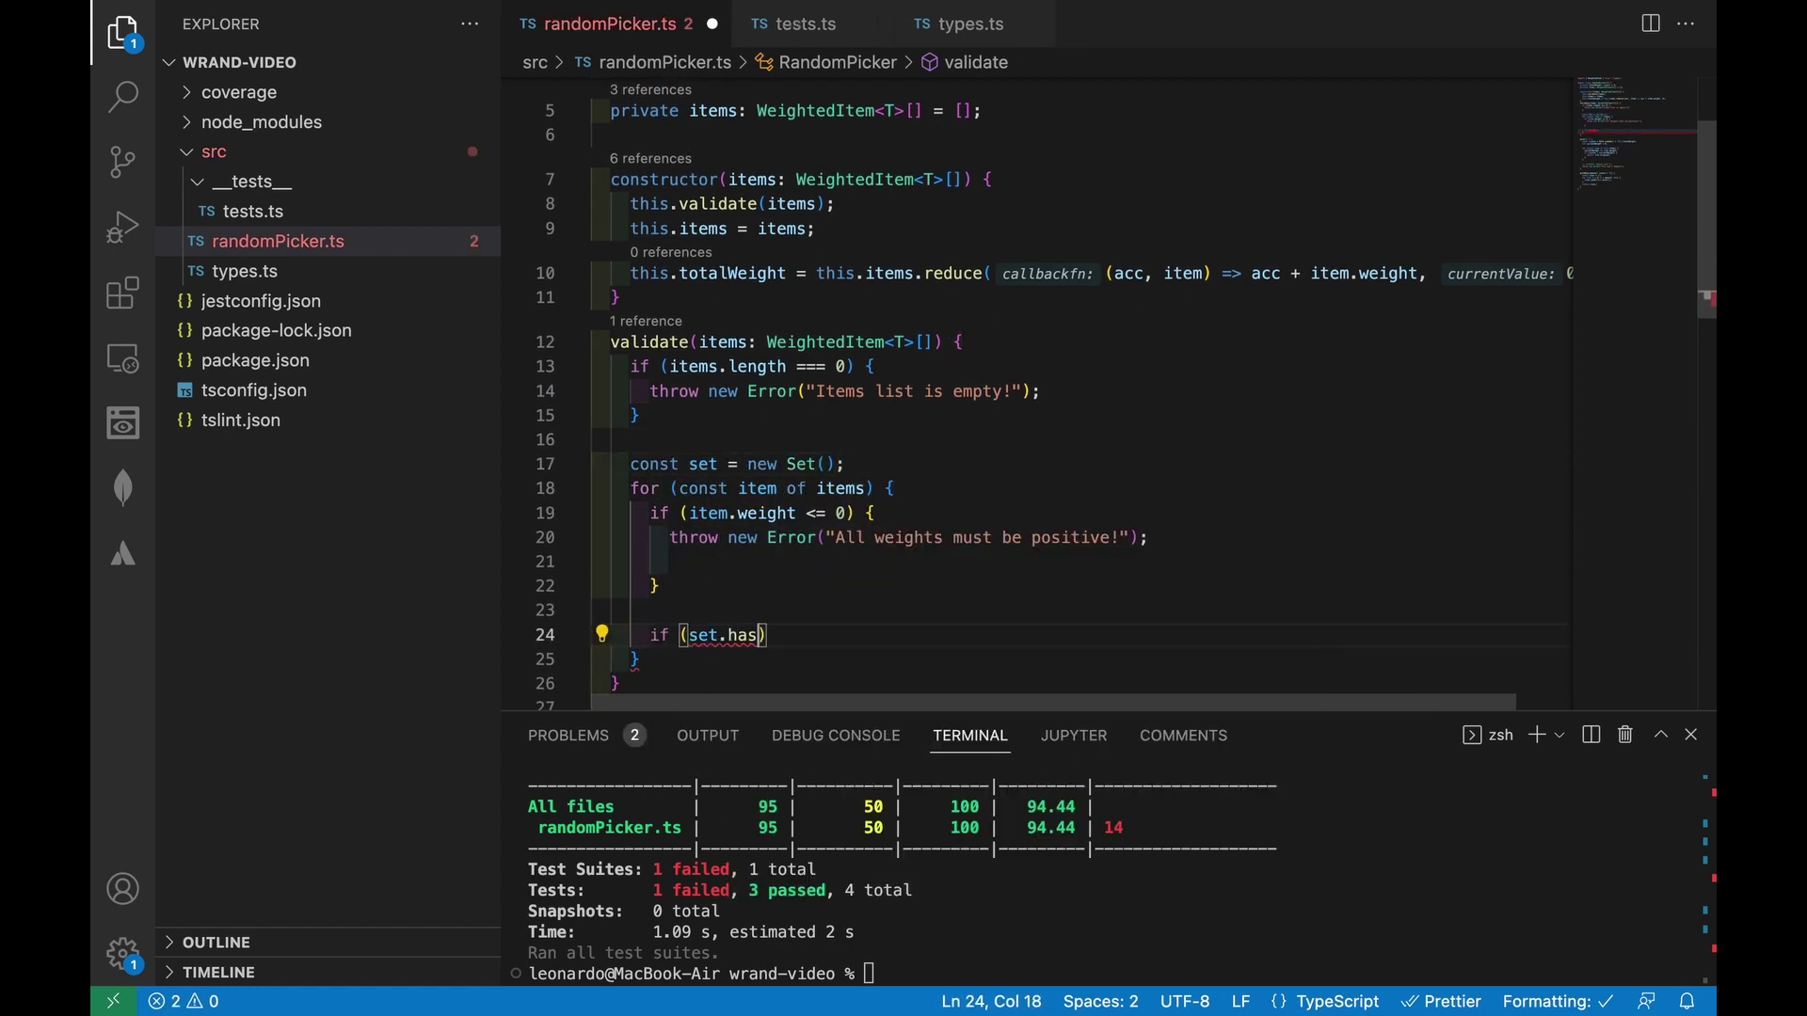
pyautogui.write('(item.original)) {')
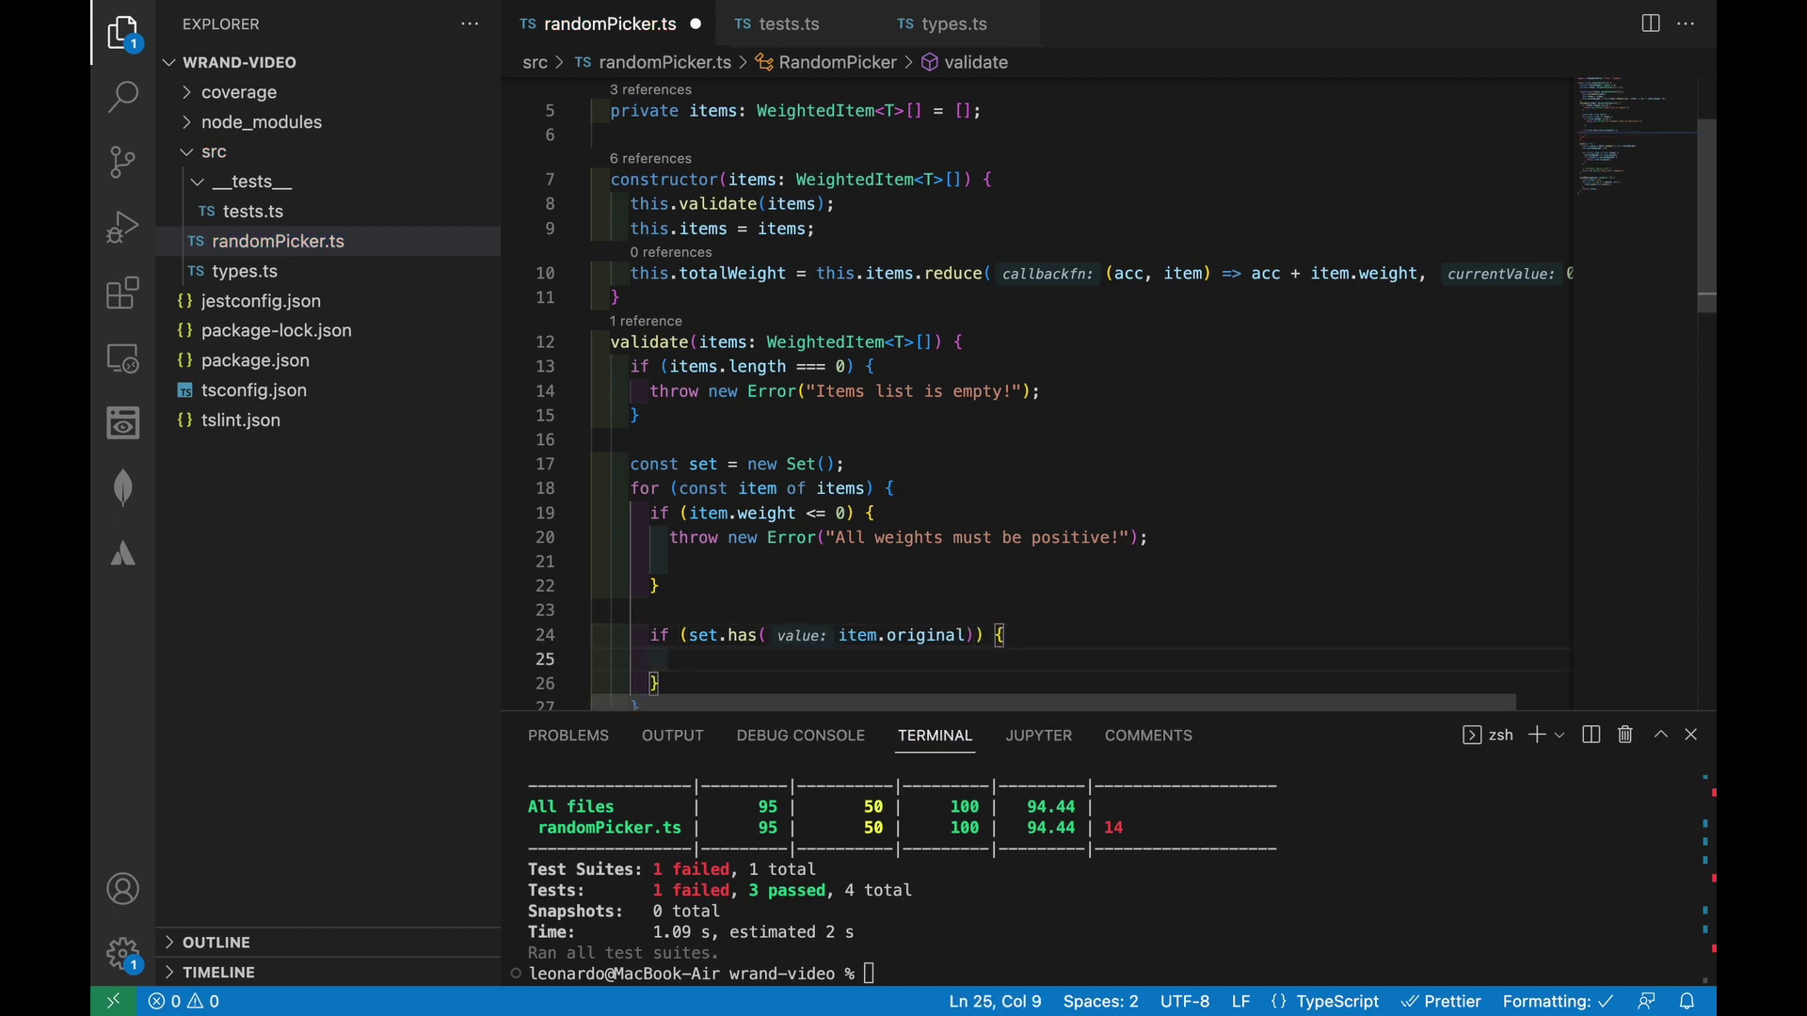
pyautogui.press('Return')
pyautogui.write('throw new Error(""Items must be unique!");')
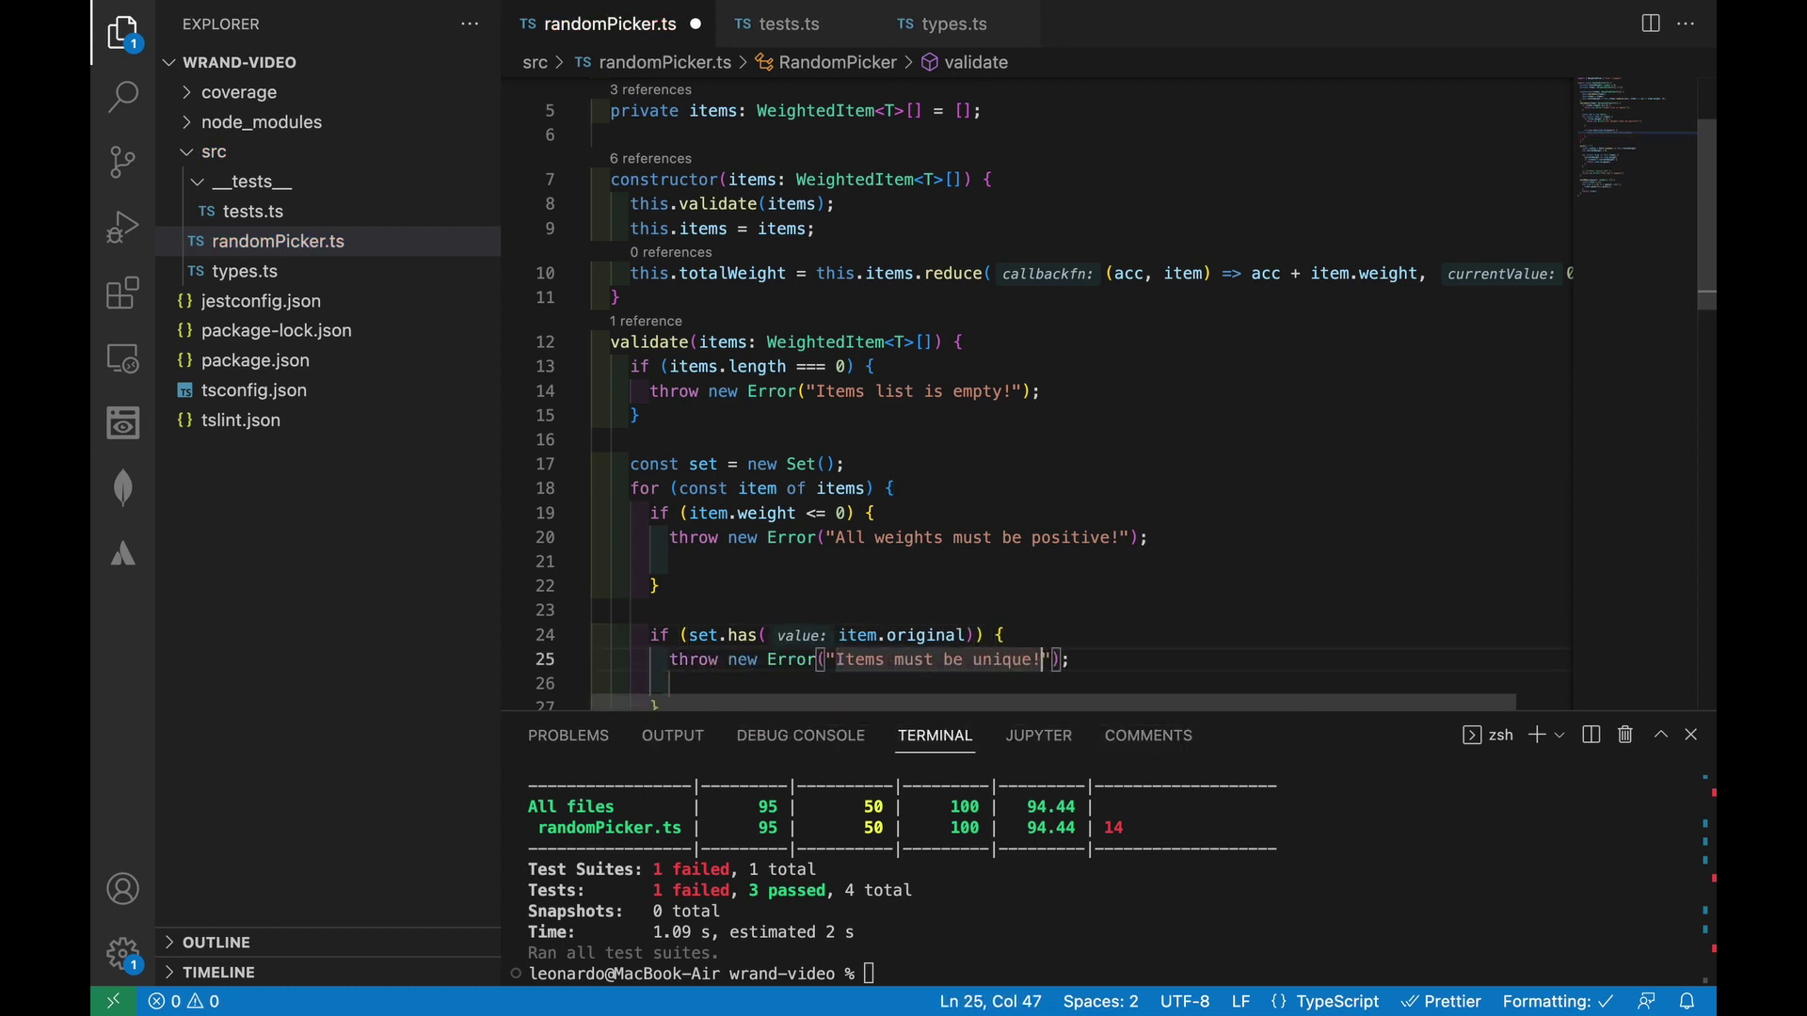
pyautogui.press('End')
pyautogui.write(';')
pyautogui.press('Down')
pyautogui.press('Down')
pyautogui.press('Return')
pyautogui.write('set.add')
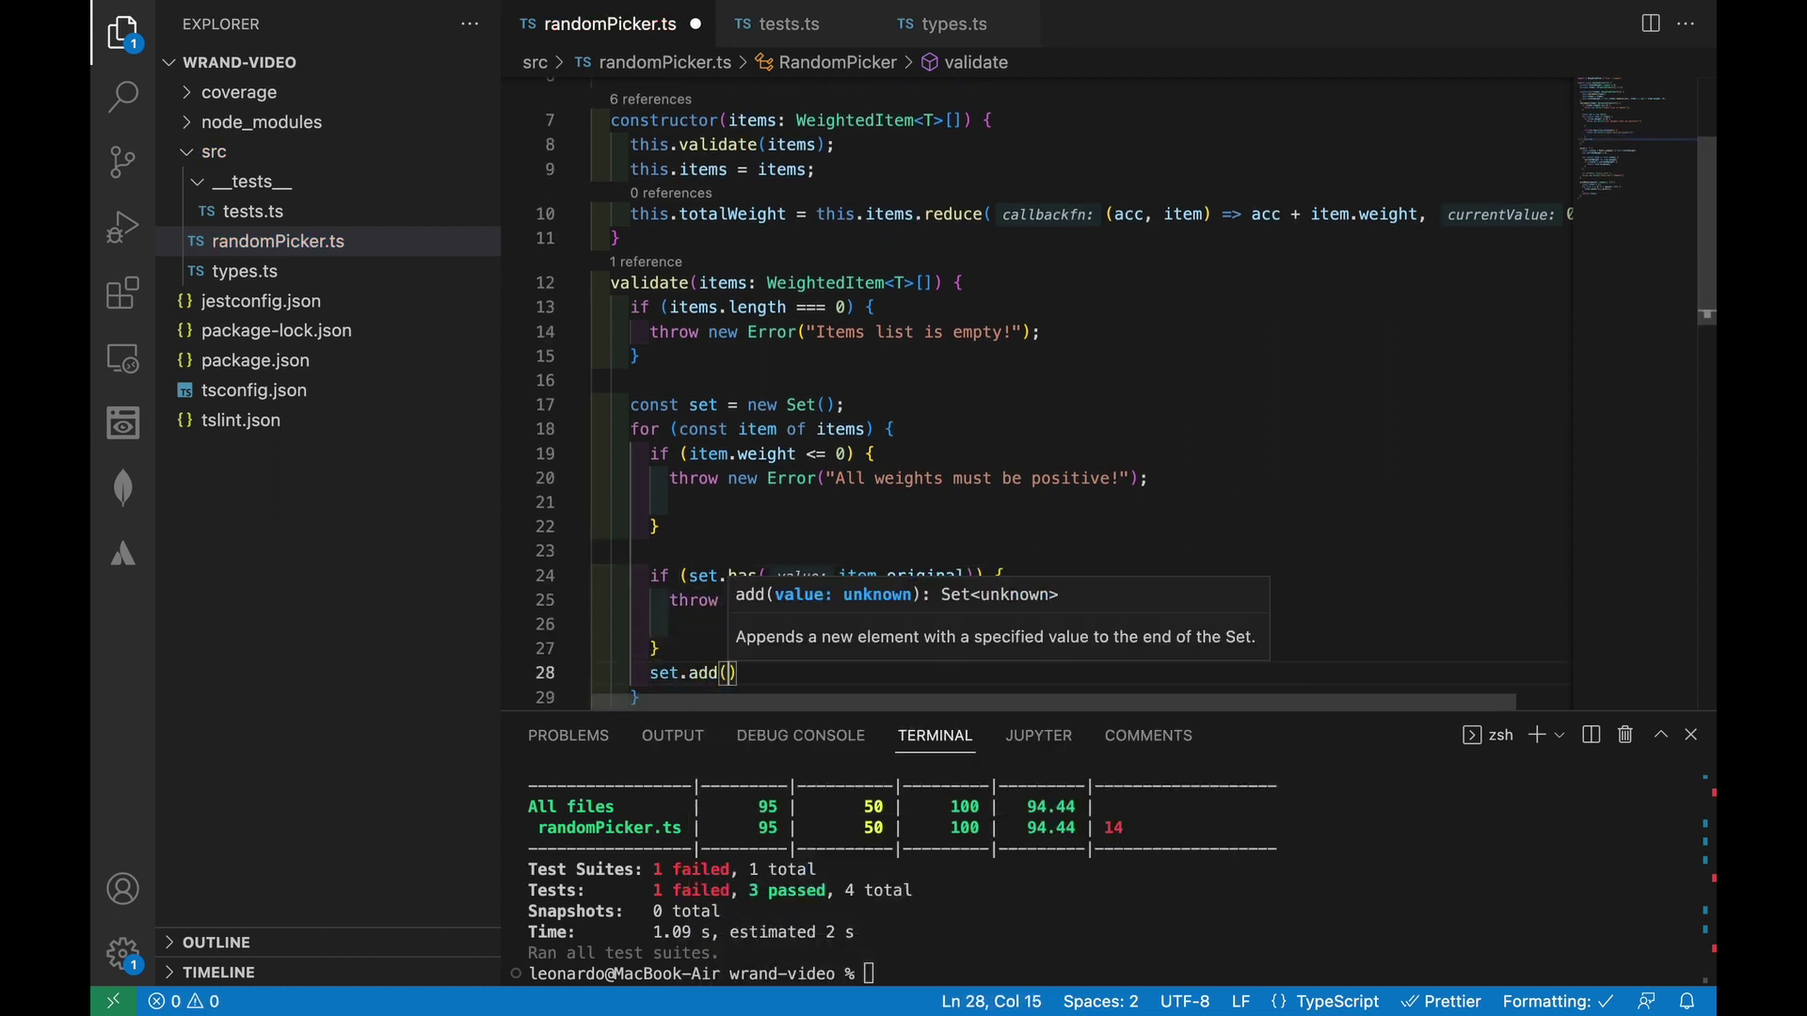
pyautogui.write('(item.original);')
pyautogui.hotkey('ctrl', 's')
# Step: Turn the positive-weight and duplicate error messages into template strings naming the item
pyautogui.click(1128, 477)
pyautogui.press("ctrl+'")
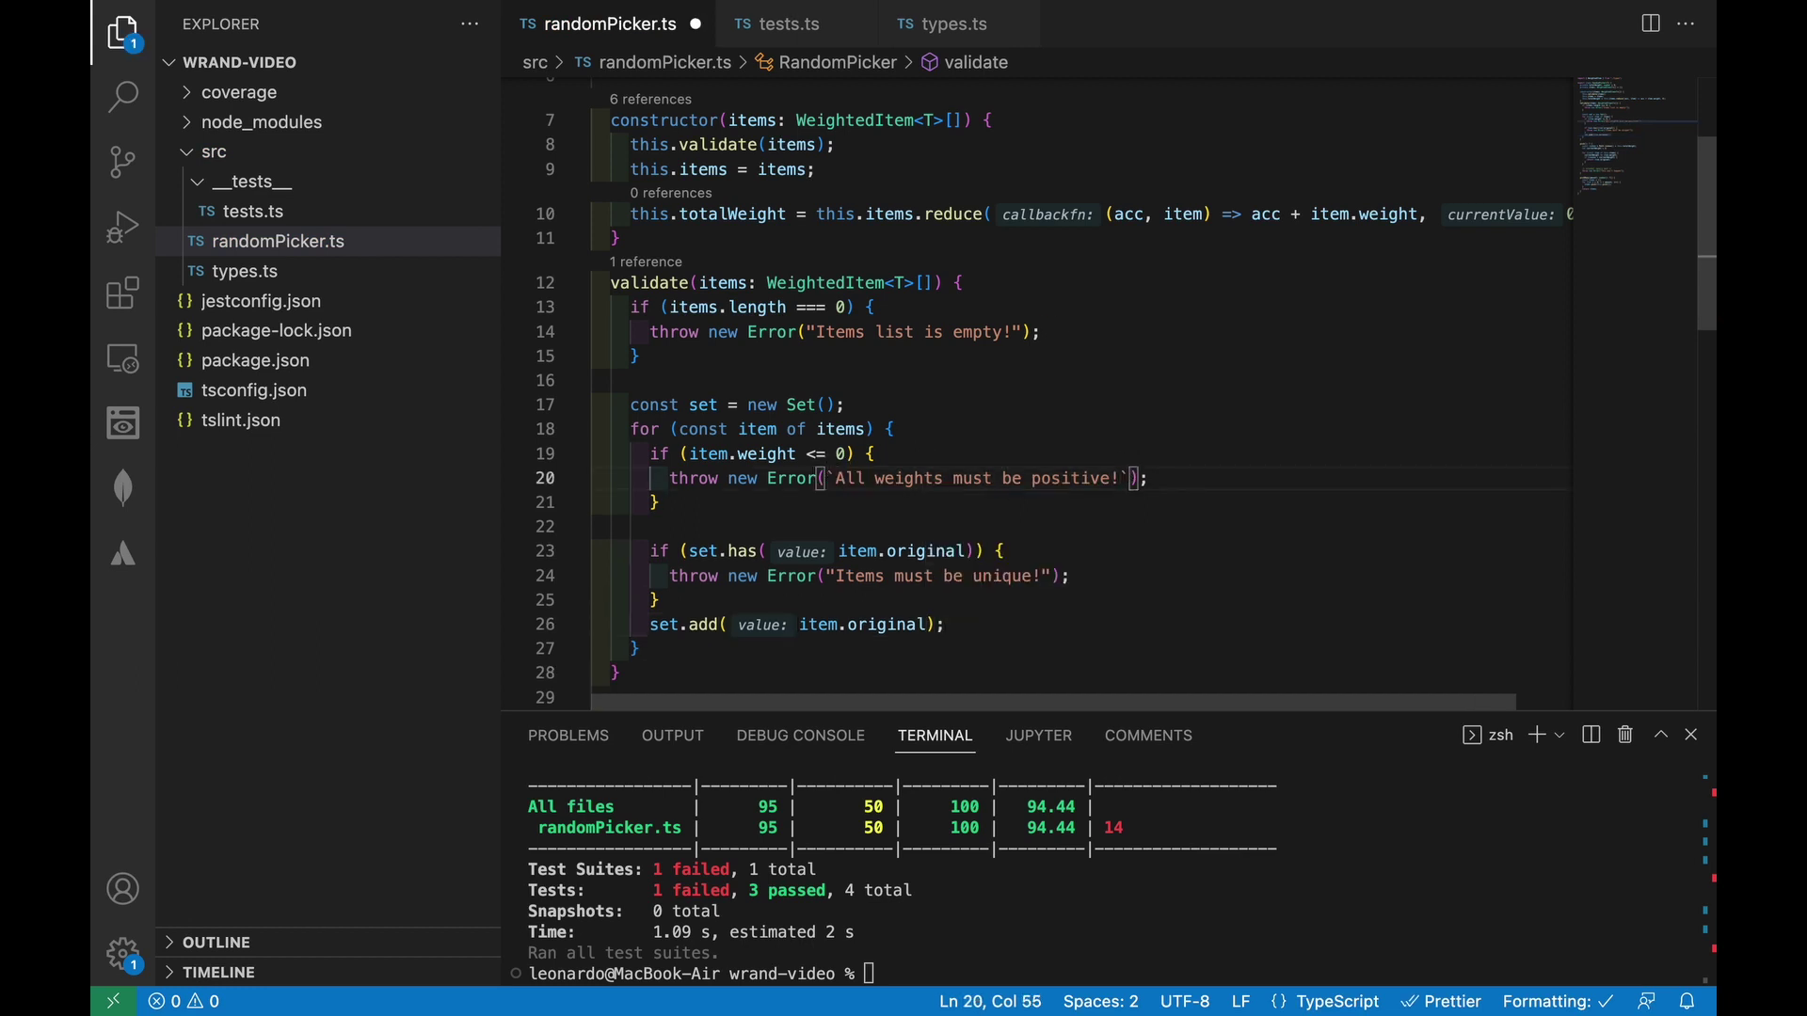
pyautogui.write(' ${item.original} has weight ${item.weight')
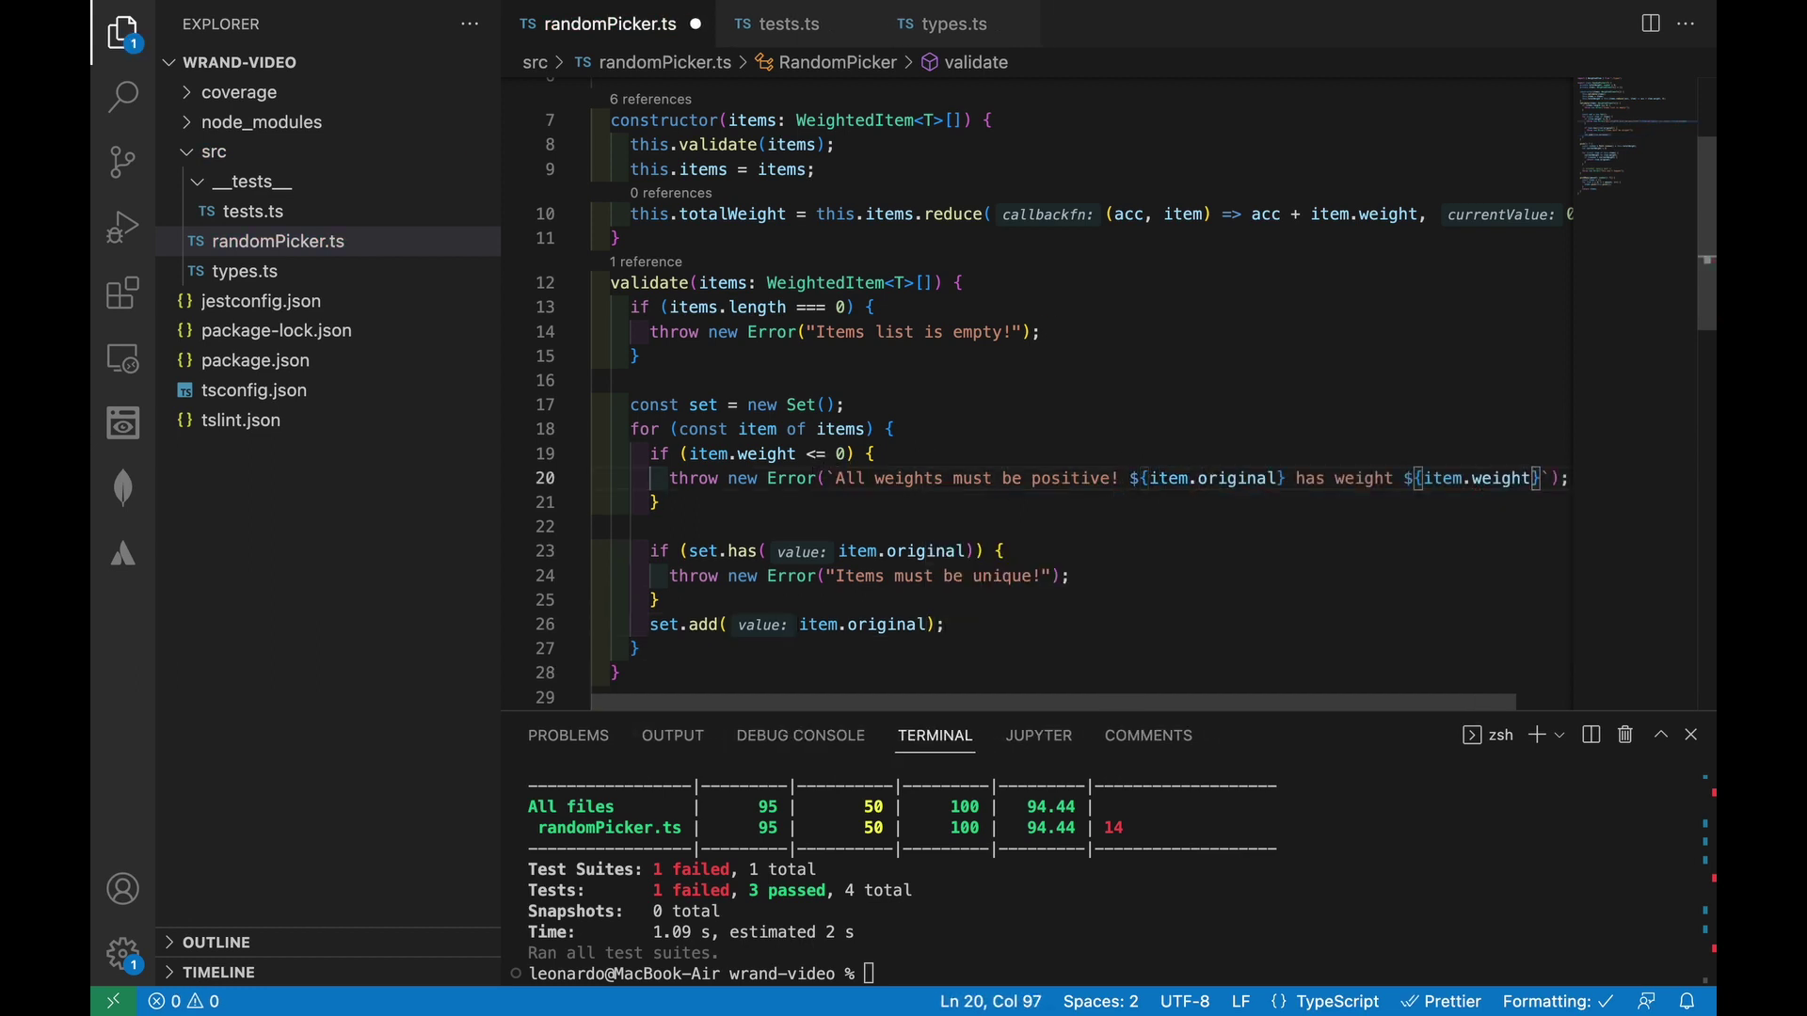
pyautogui.hotkey('ctrl', 's')
pyautogui.click(1052, 625)
pyautogui.write('${item.original} is duplicate!`')
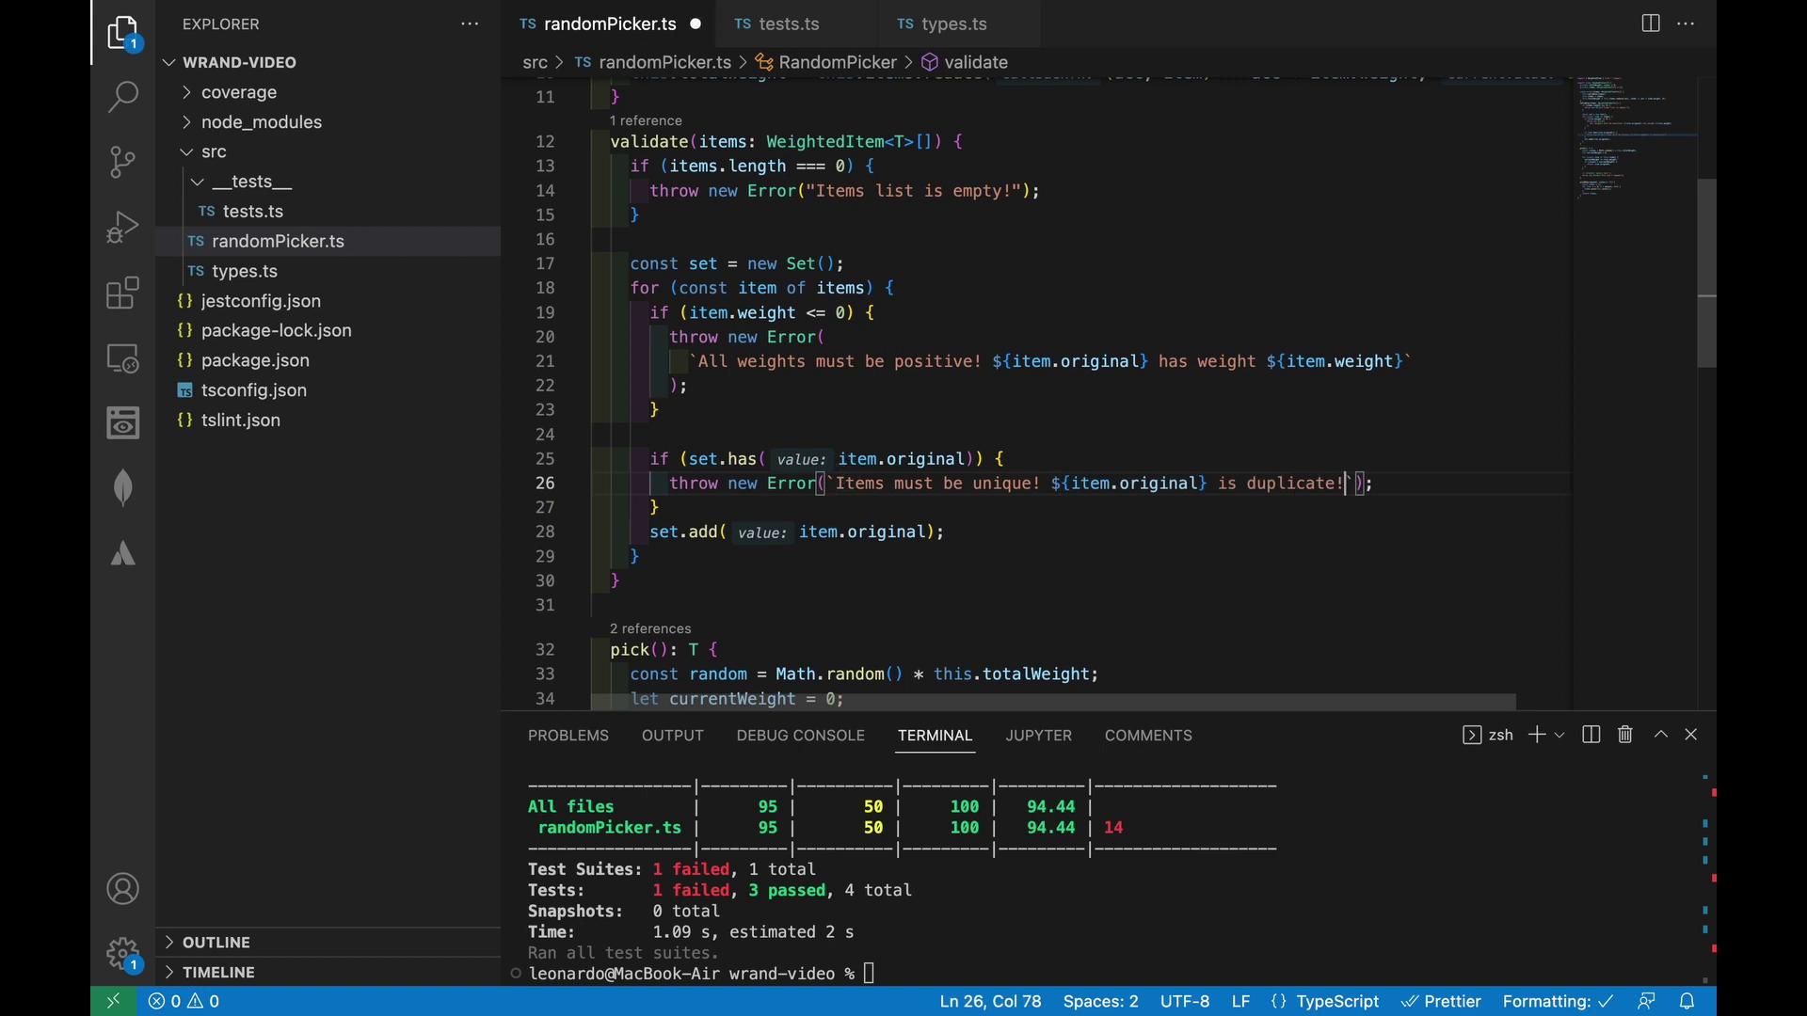
# Step: Rerun the tests, then add getItems, getWeights, getTotalWeight and getCount getters below pickMany
pyautogui.click(972, 921)
pyautogui.write('npm run test')
pyautogui.press('Return')
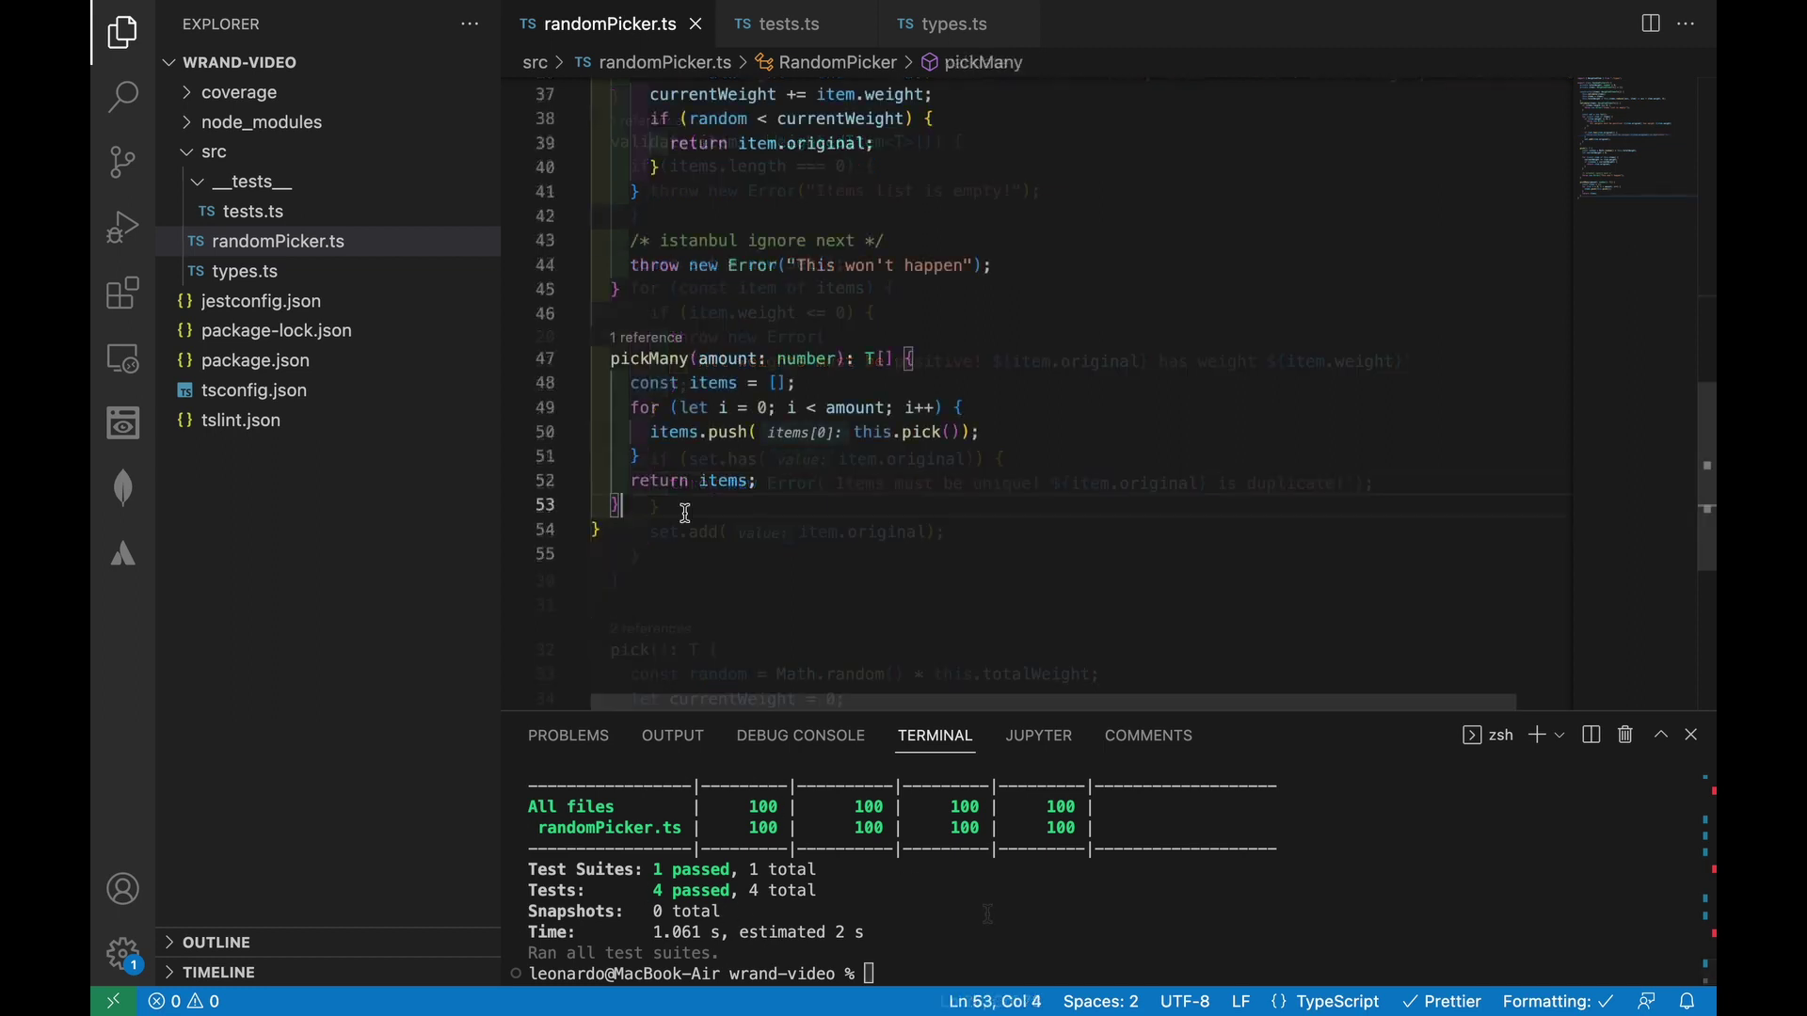
pyautogui.press('Return')
pyautogui.press('Return')
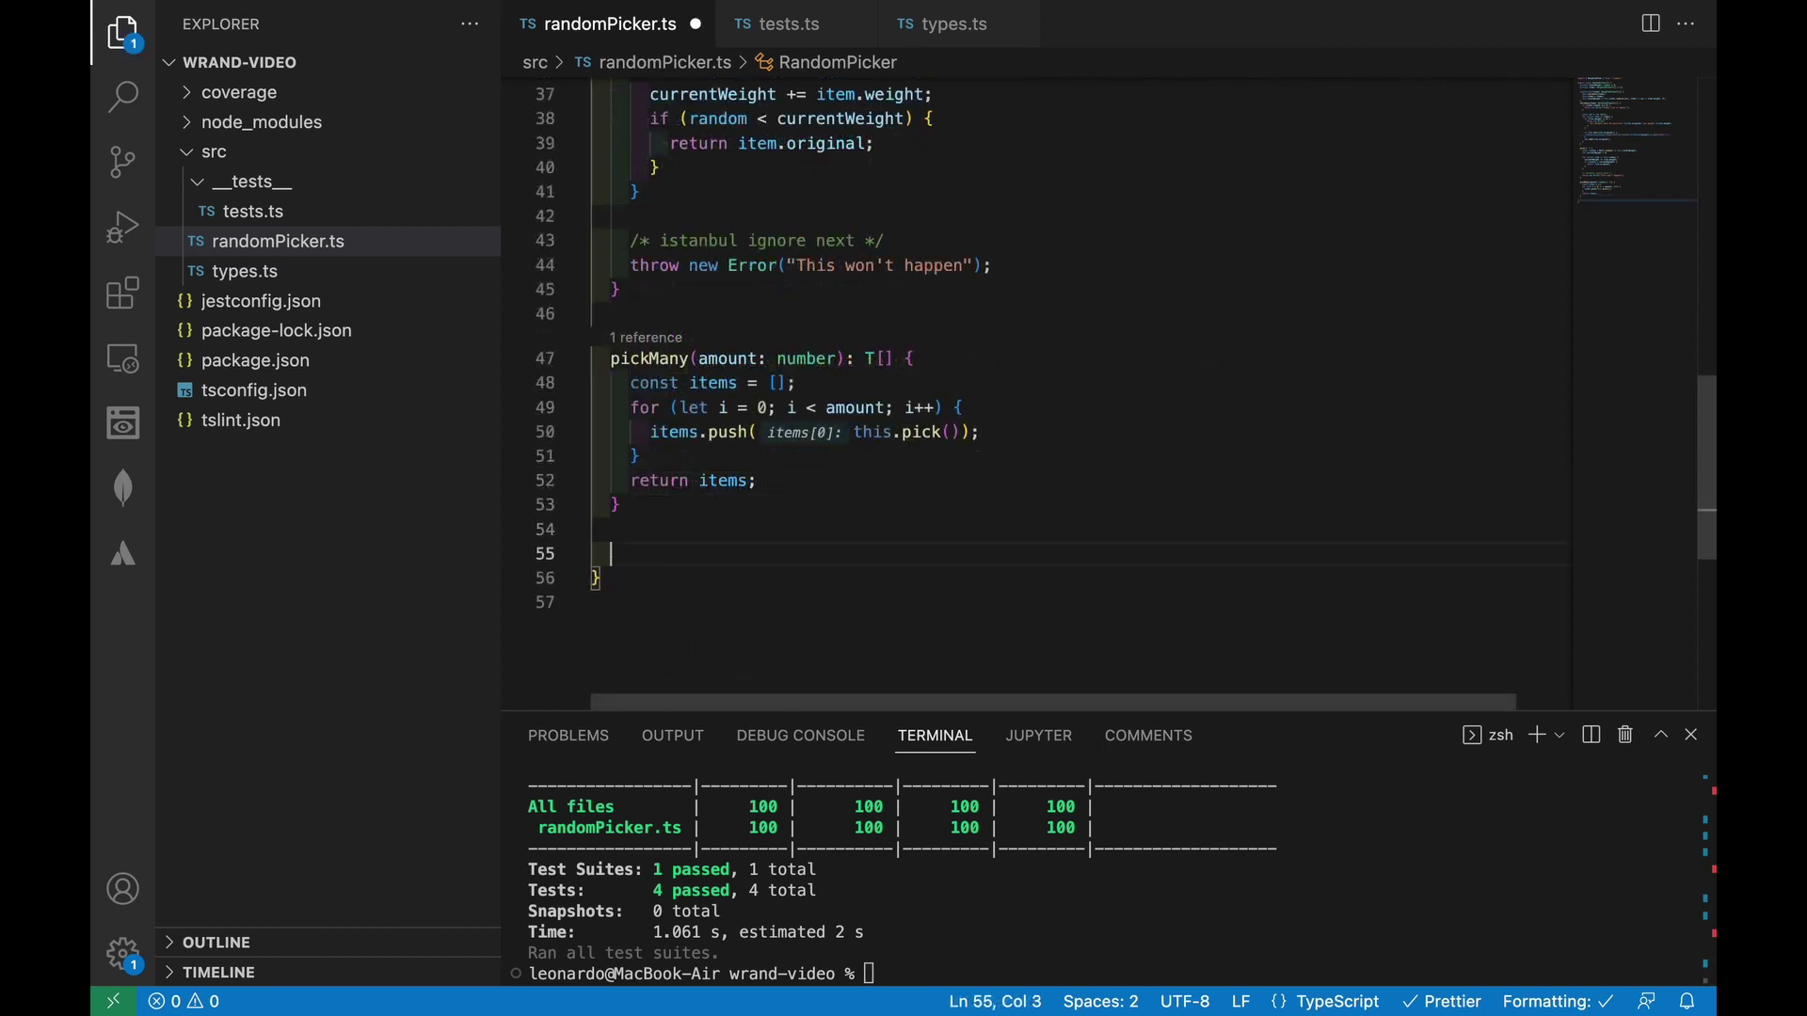
pyautogui.write('getItems(): T[] {     return this.items.map((i) => i.original);   }    getWeights(): number[] {     return this.items.map((i) => i.weight);   }    getTotalWeight(): number {     return this.totalWeight;   }    getCount(): number {     return this.items.length;   }')
pyautogui.scroll(-4, 1355, 501)
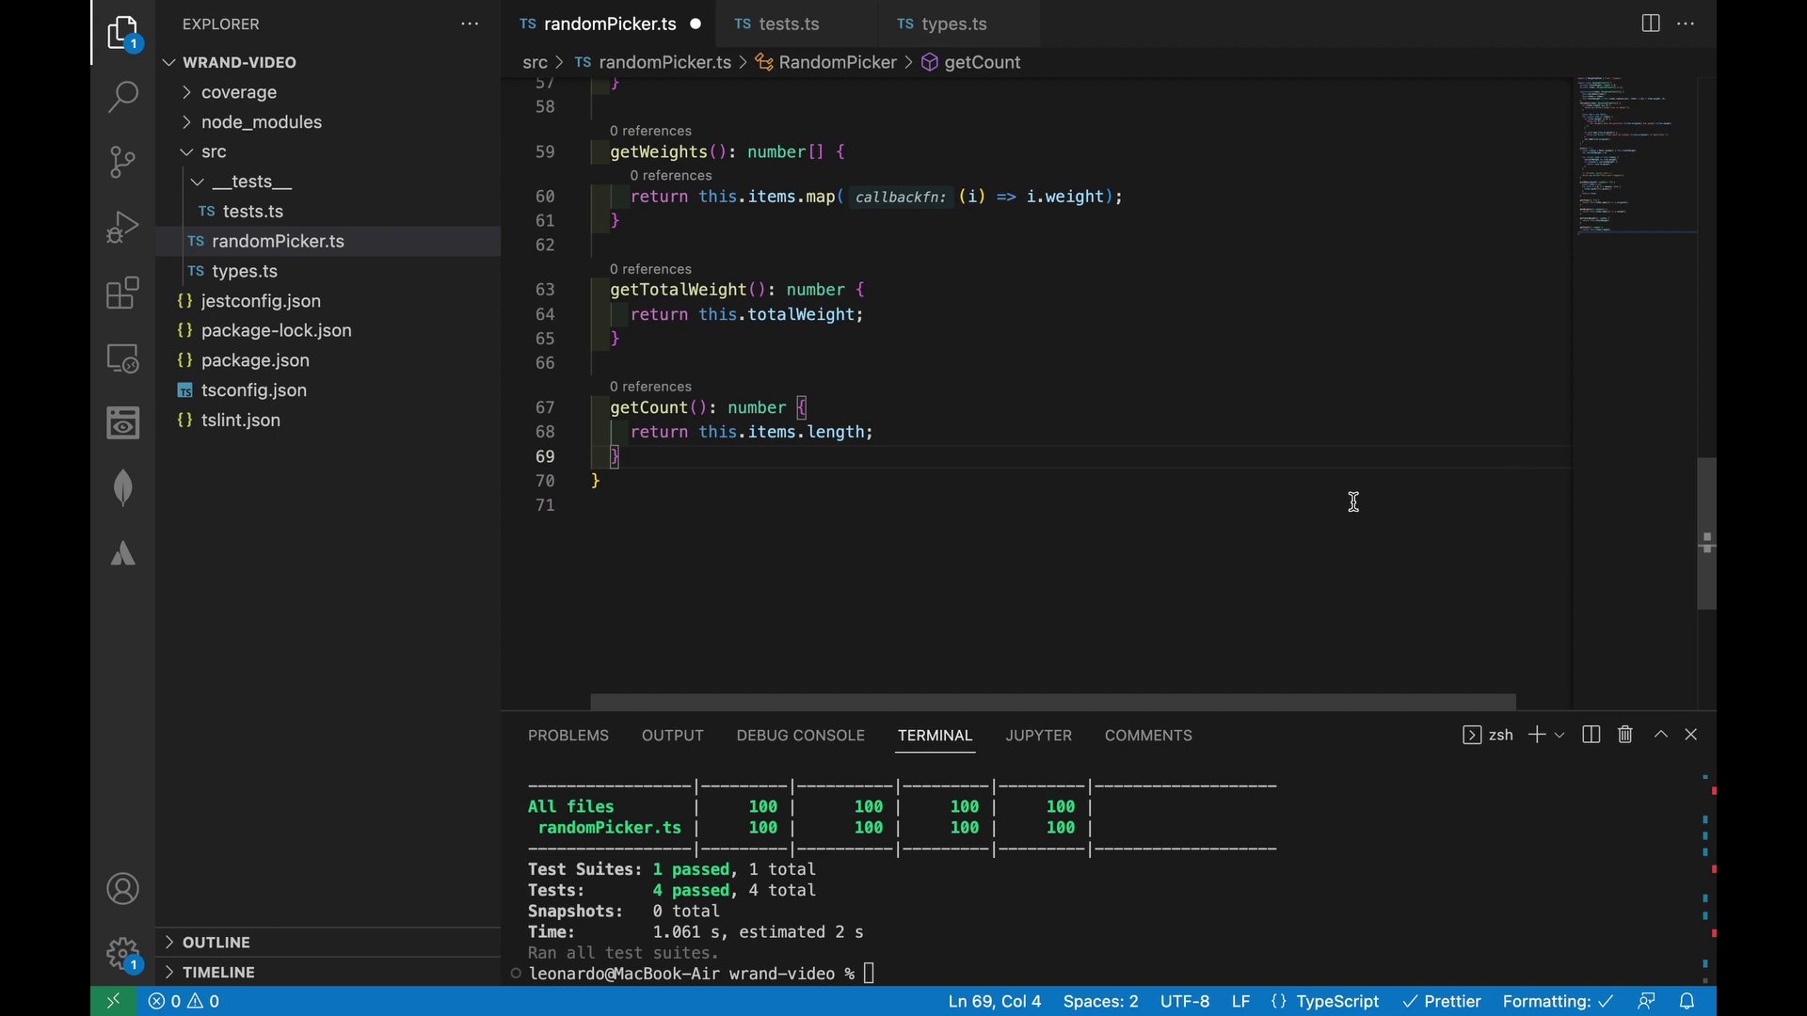
pyautogui.scroll(2, 1303, 496)
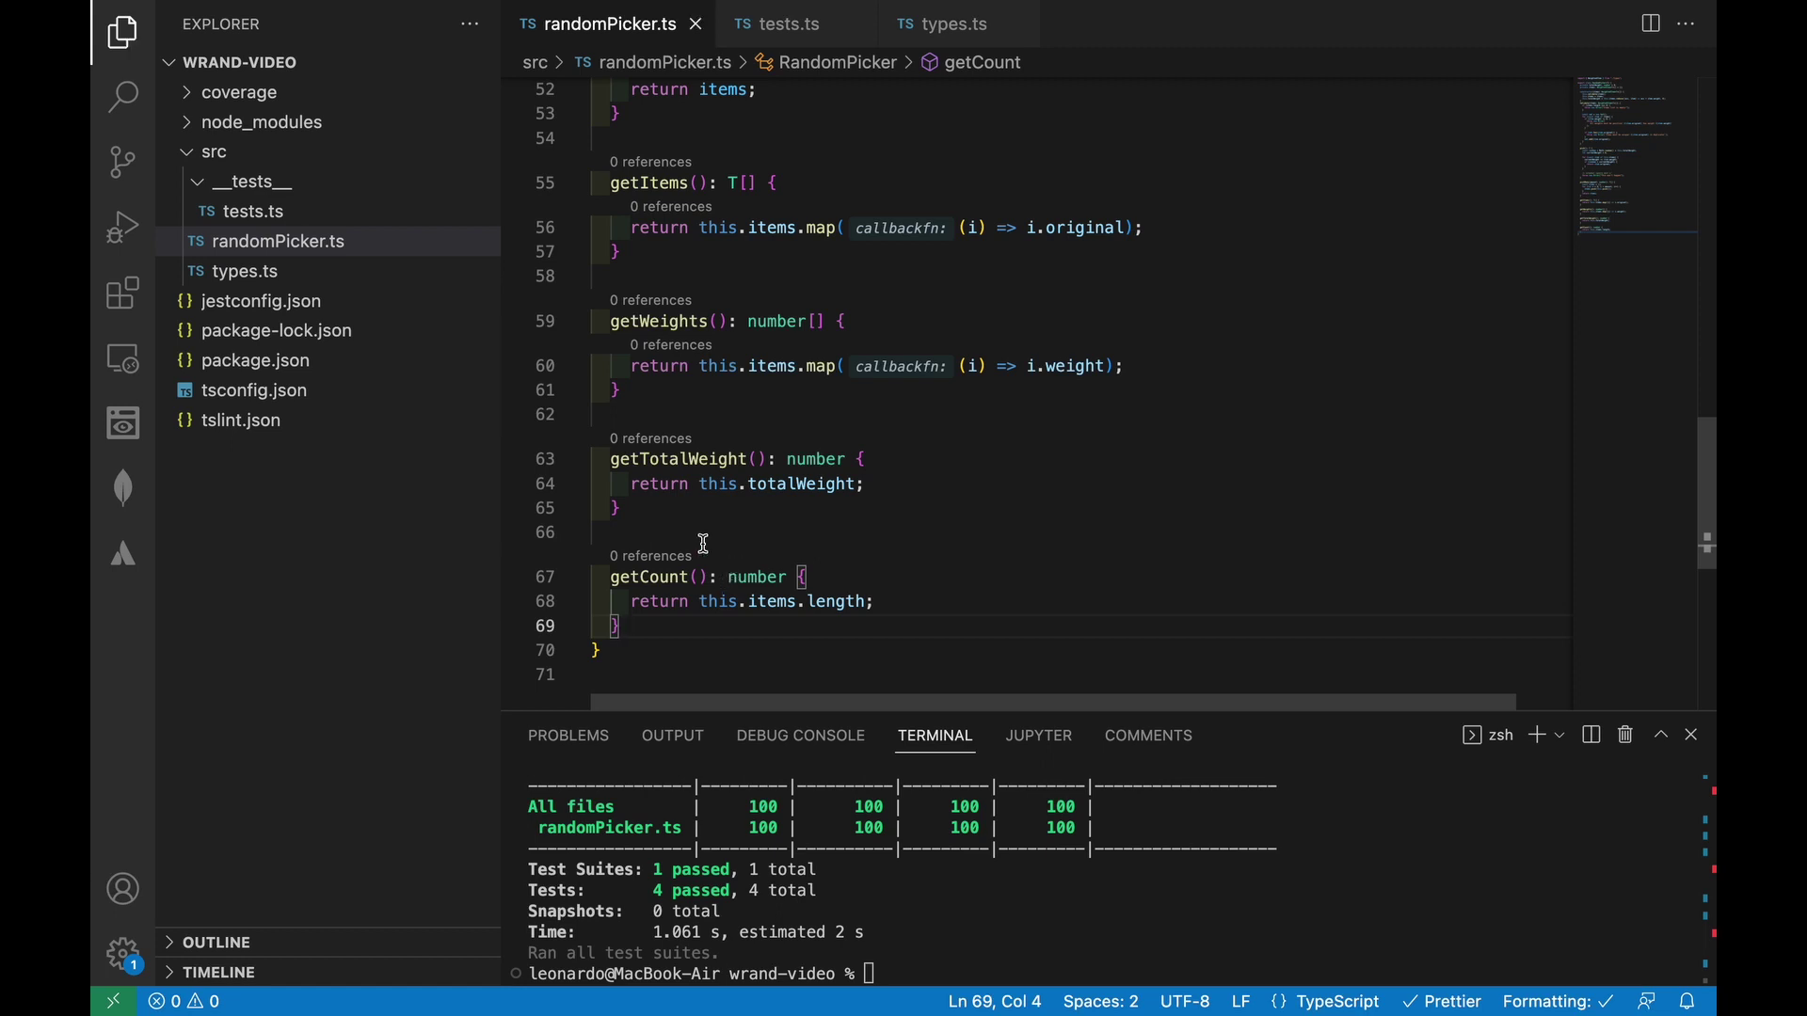
# Step: Create a new index.ts file in the src folder
pyautogui.click(251, 181)
pyautogui.rightClick(252, 180)
pyautogui.press('Escape')
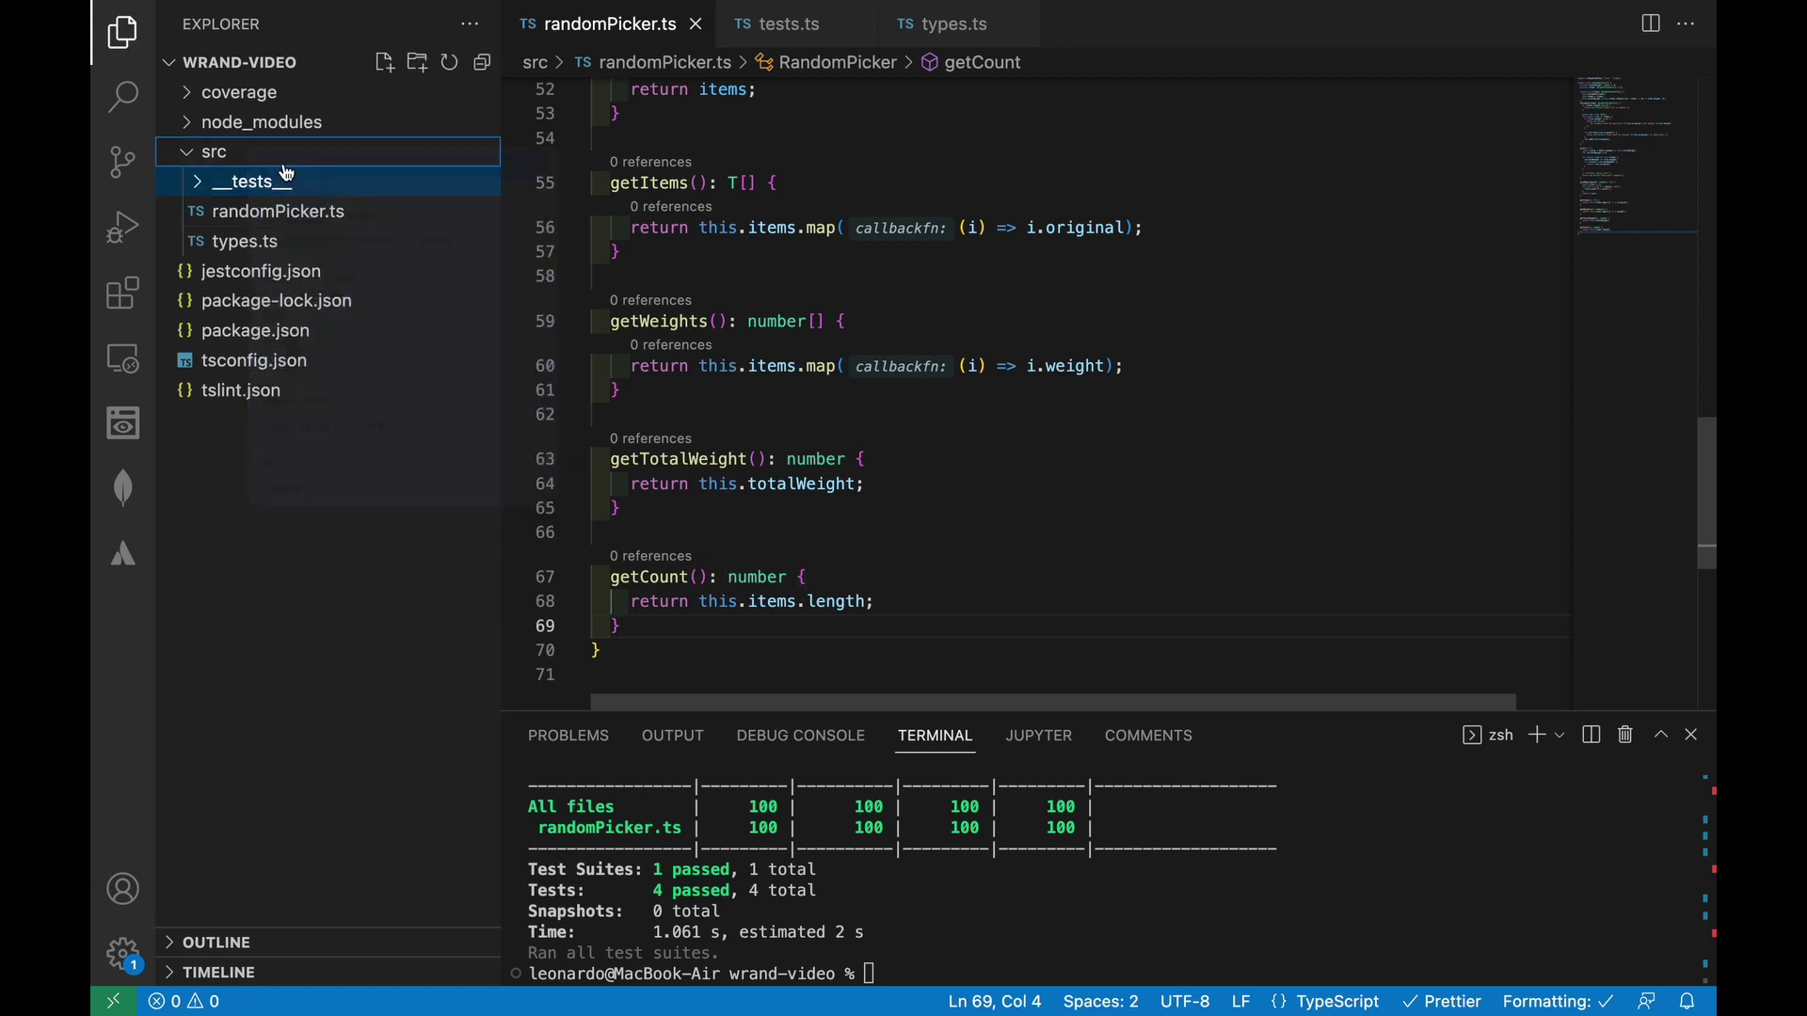
pyautogui.write('index.ts')
pyautogui.press('Return')
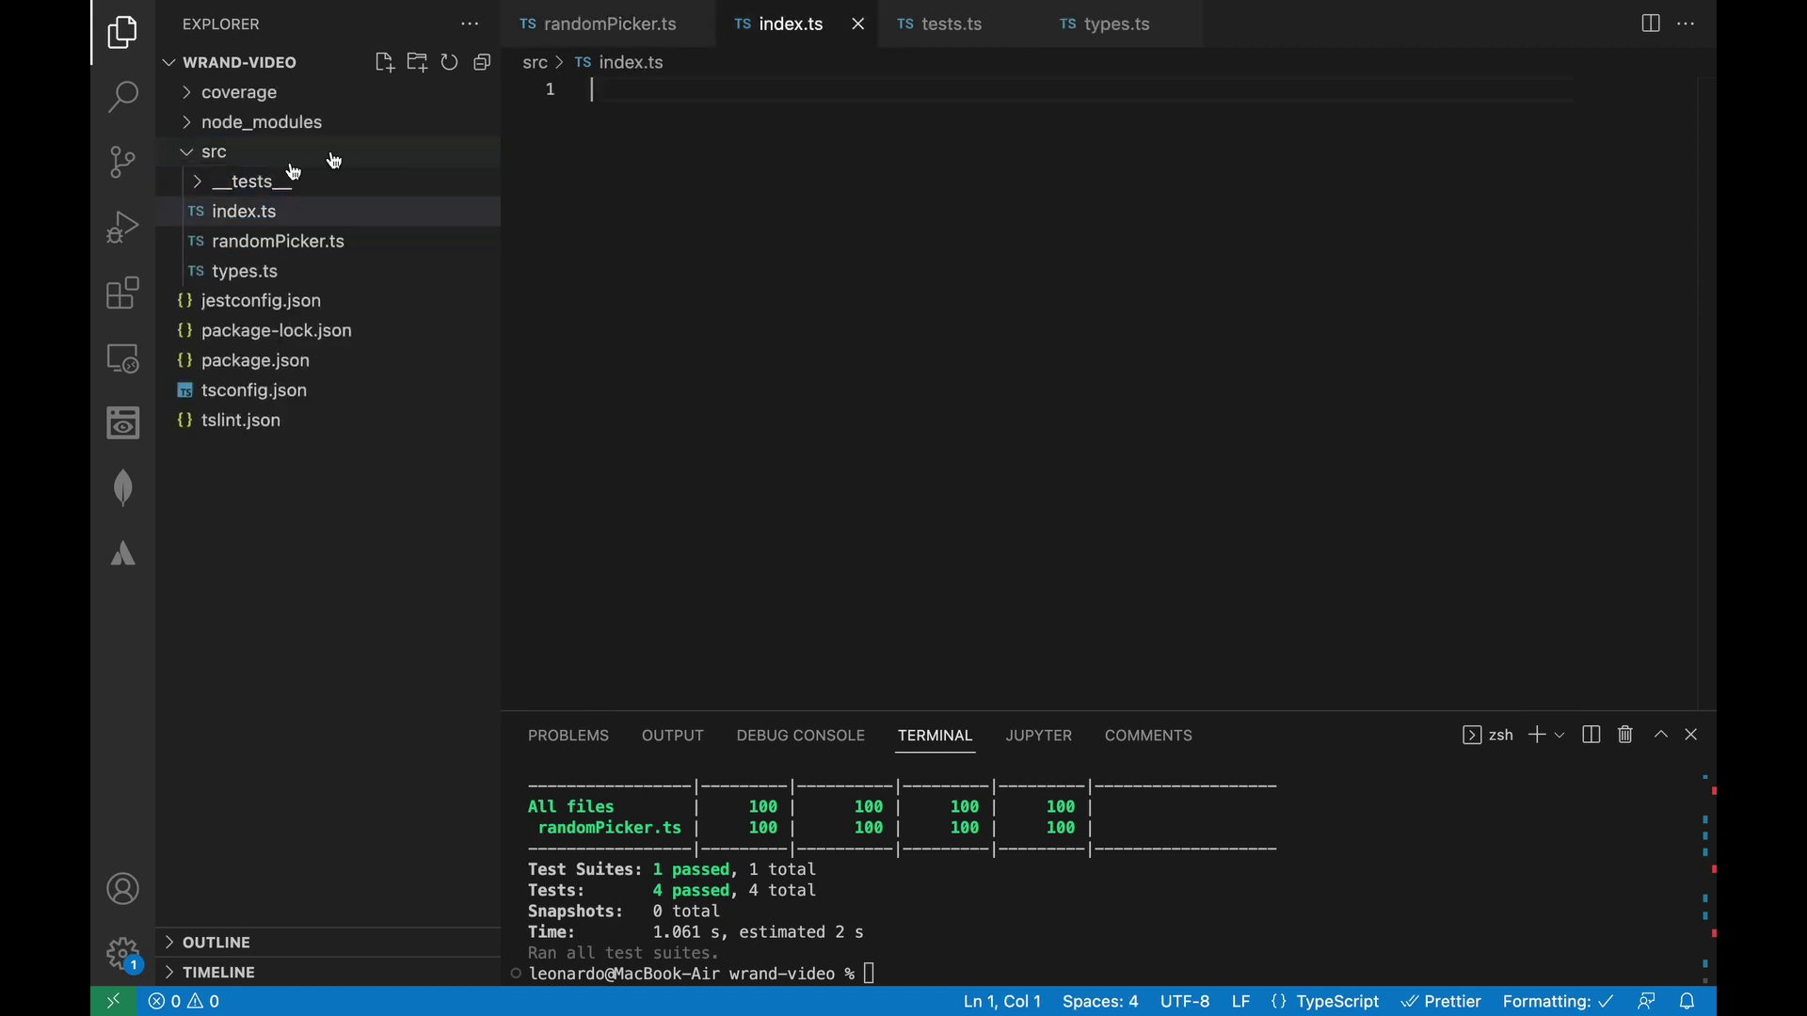
pyautogui.write('export cos')
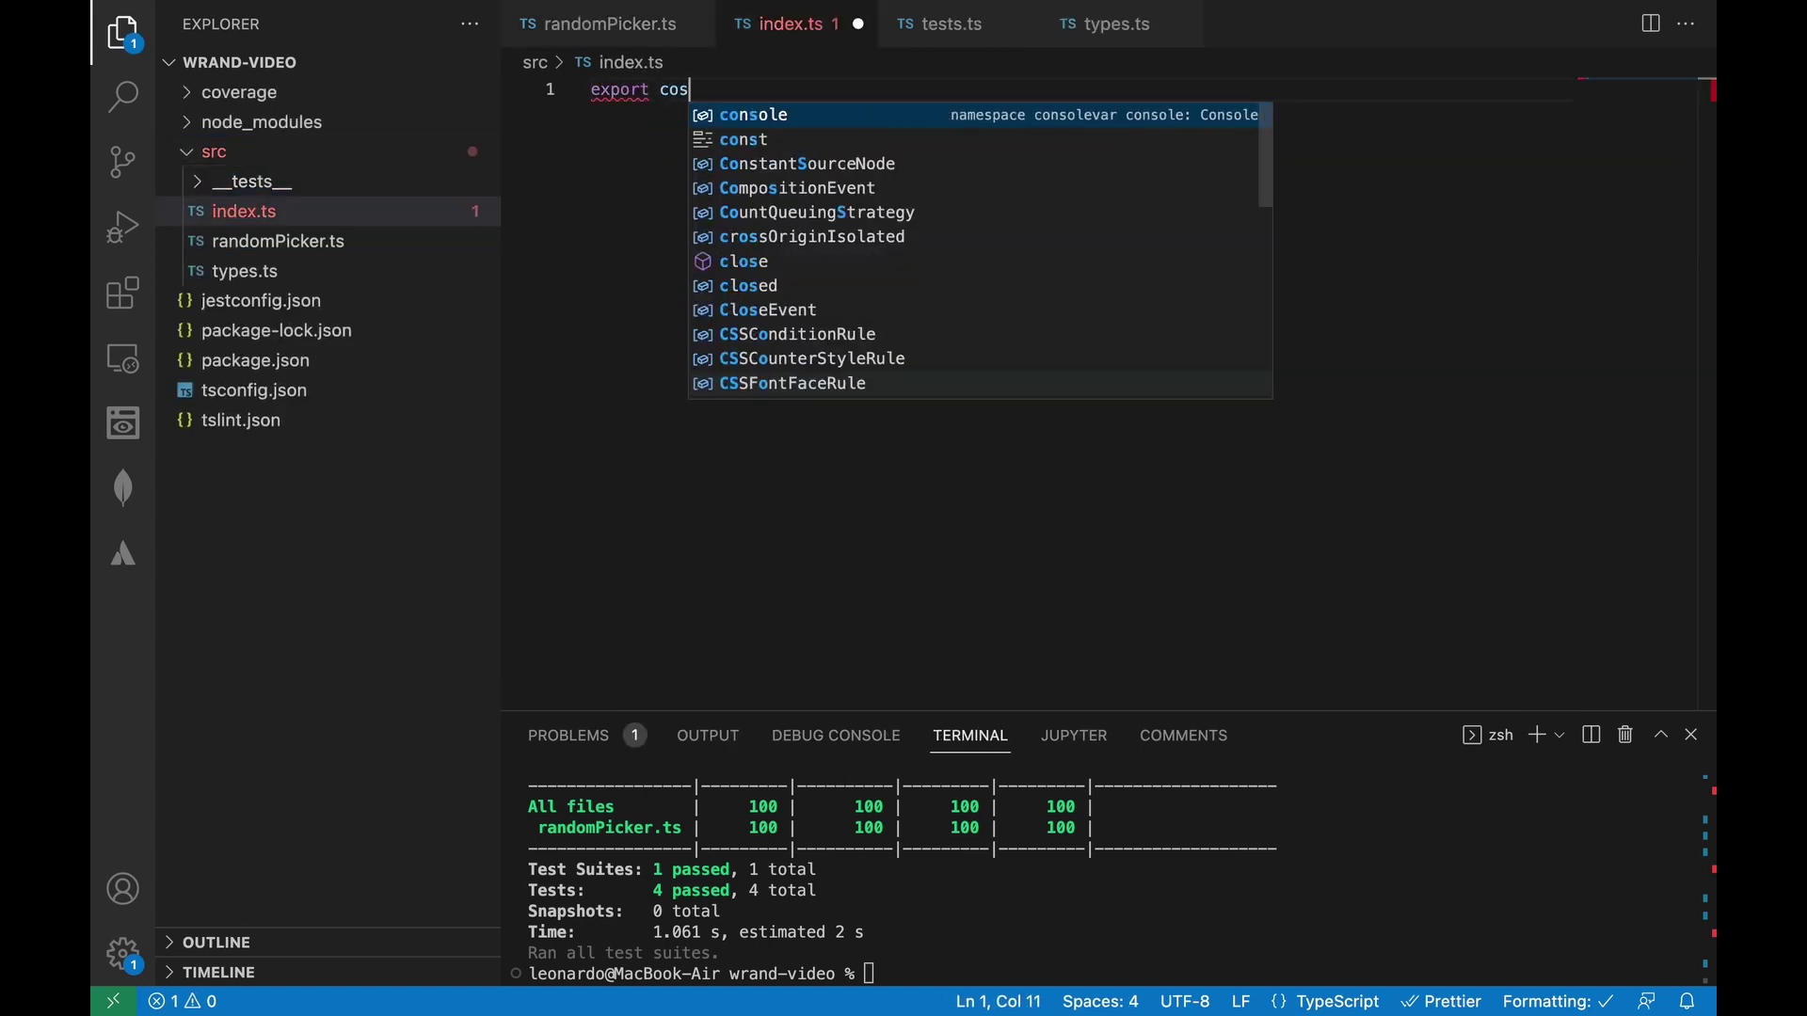
# Step: Export pick and pickMany arrow functions wrapping new RandomPicker(items), passing amount to pickMany
pyautogui.press('BackSpace')
pyautogui.write('nst pi')
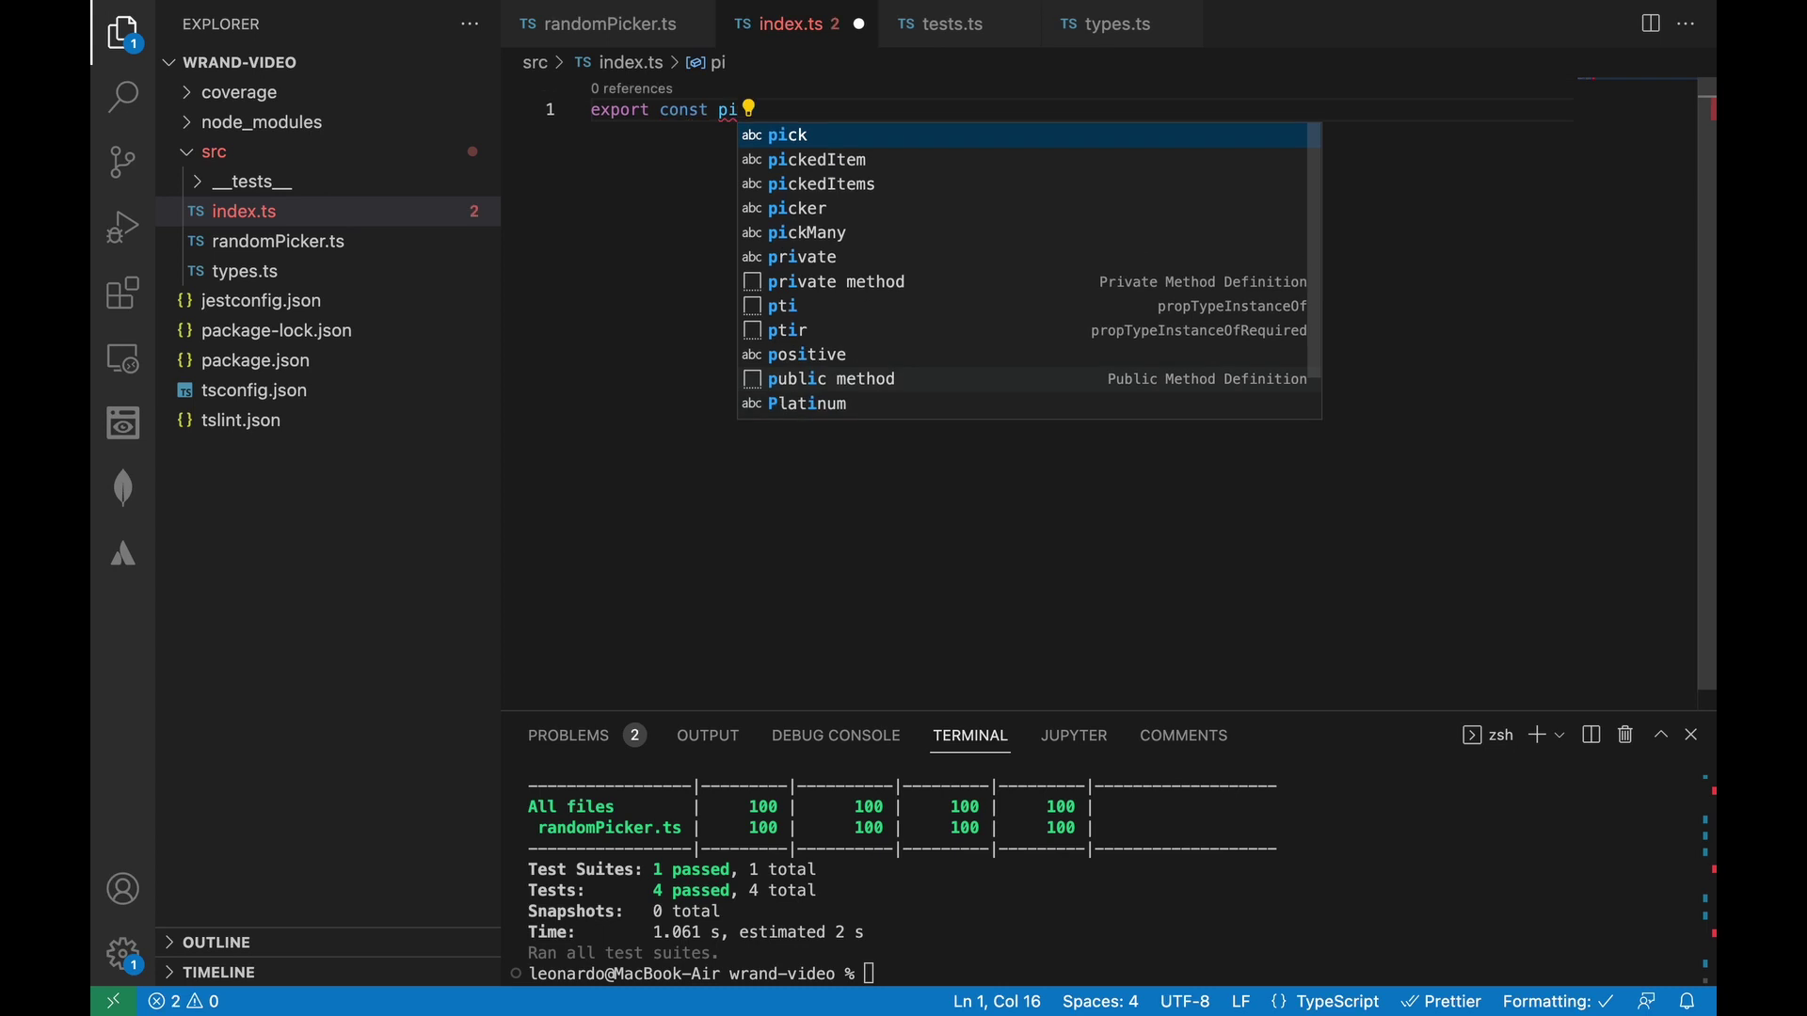
pyautogui.write('ck = <T>')
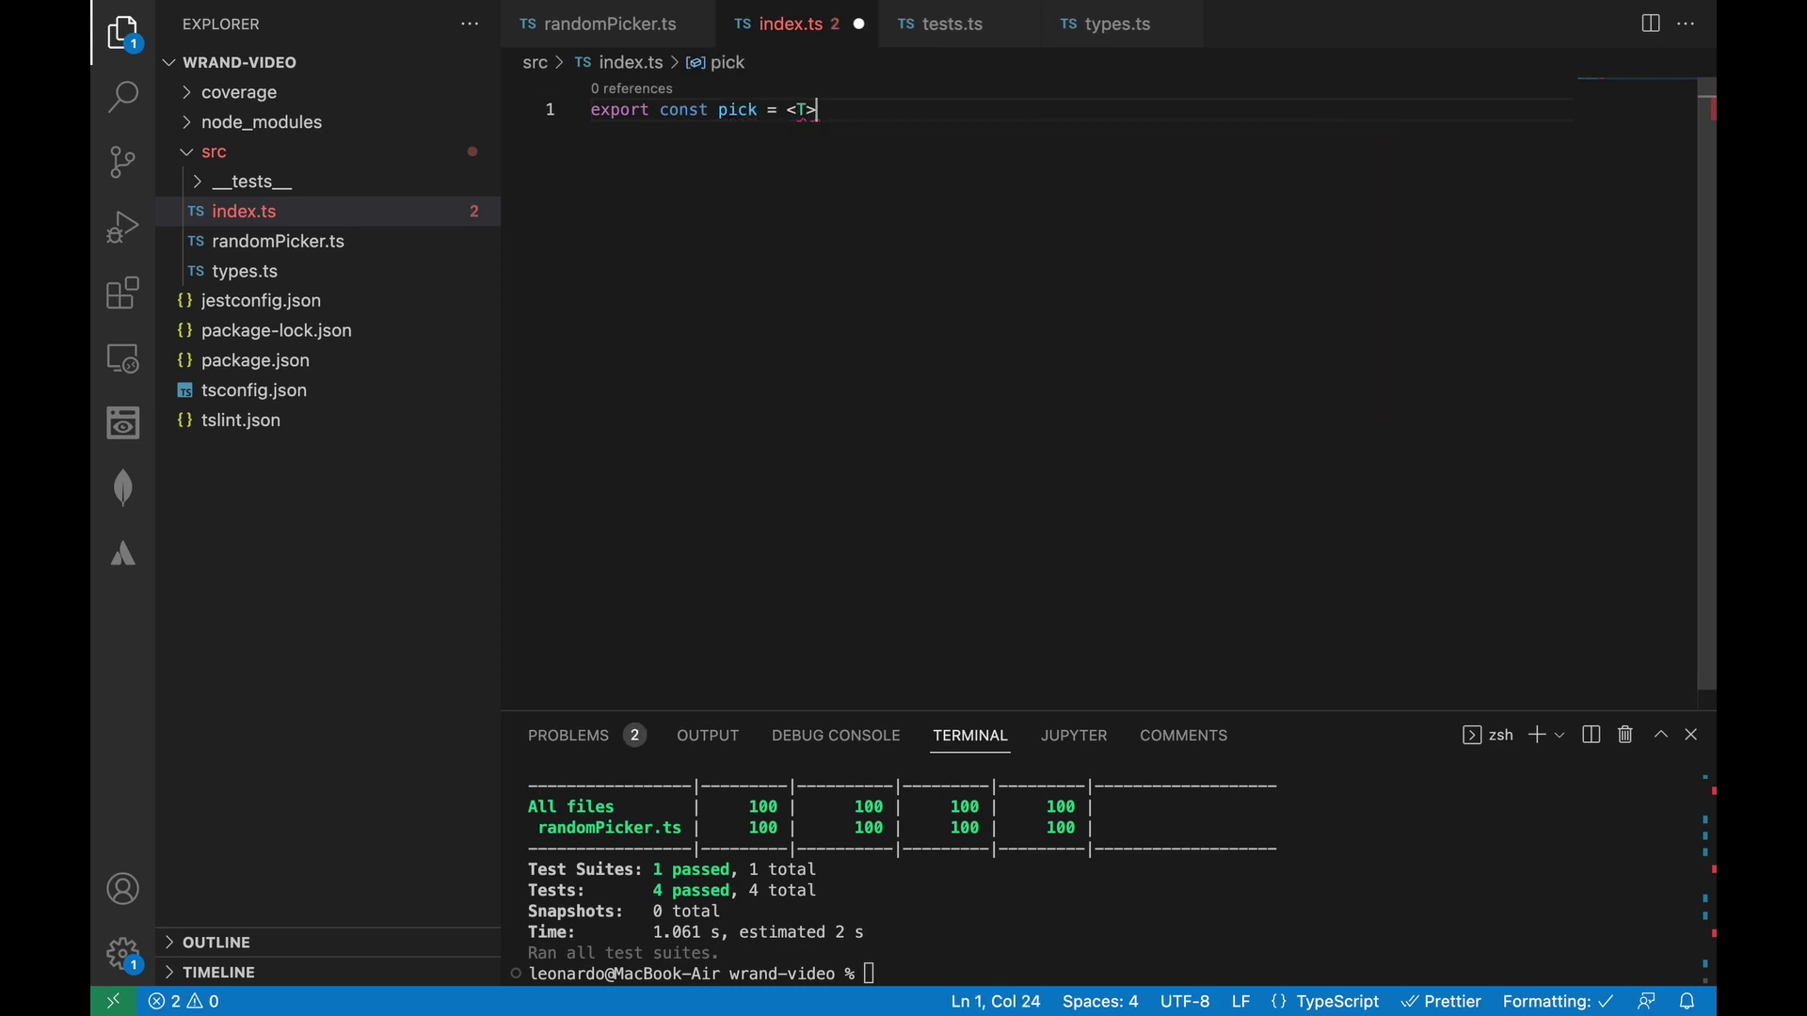
pyautogui.write('(items: WeightedItem<T>) => new Random')
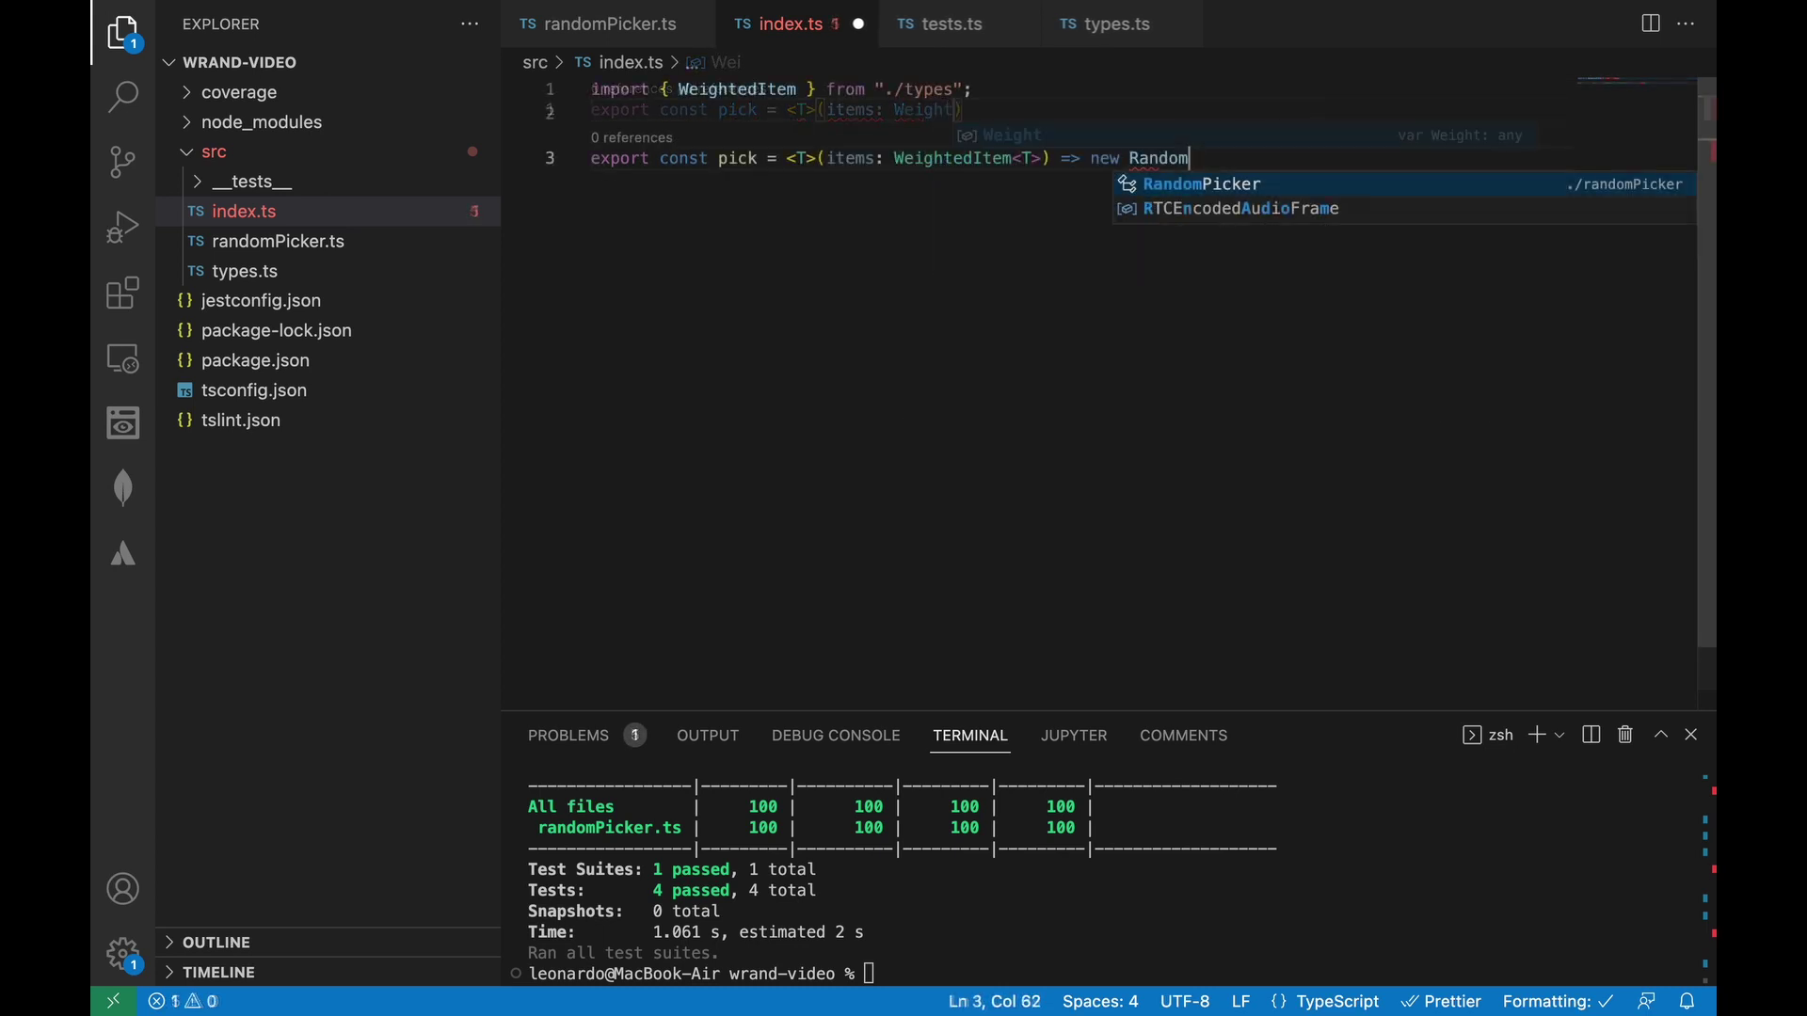
pyautogui.press('Tab')
pyautogui.write('(items)')
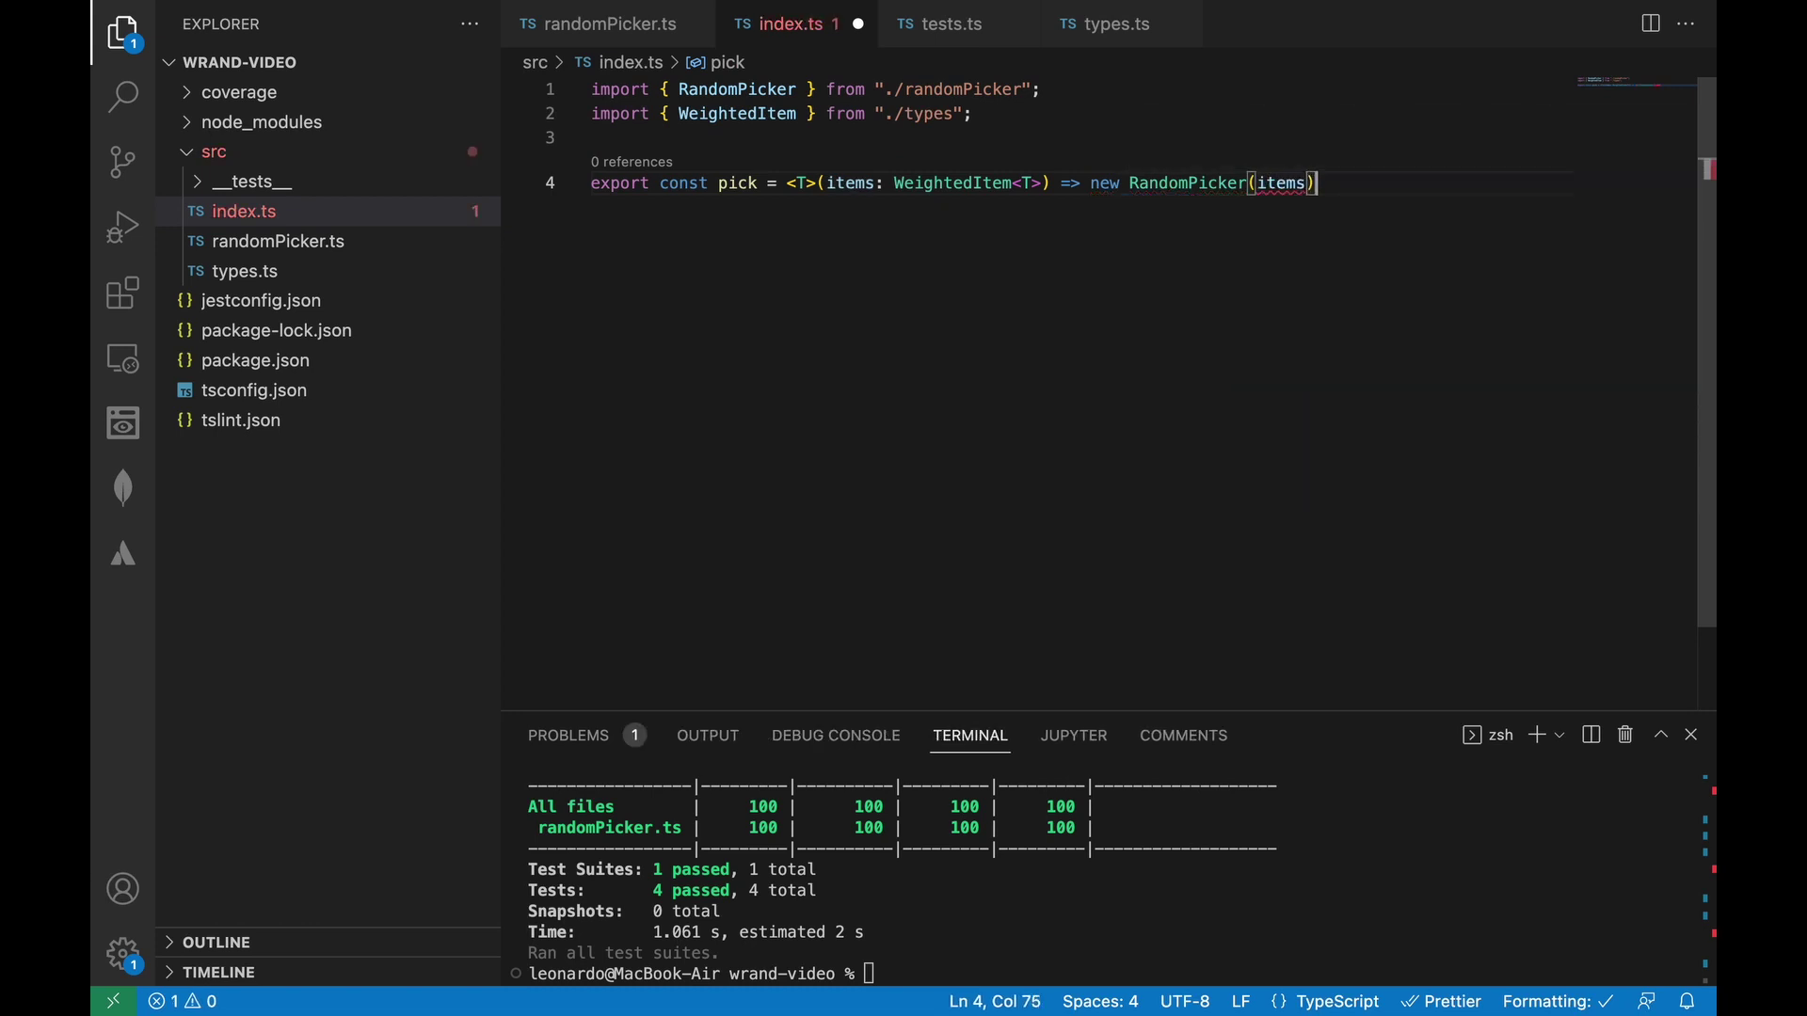
pyautogui.write('.pick(')
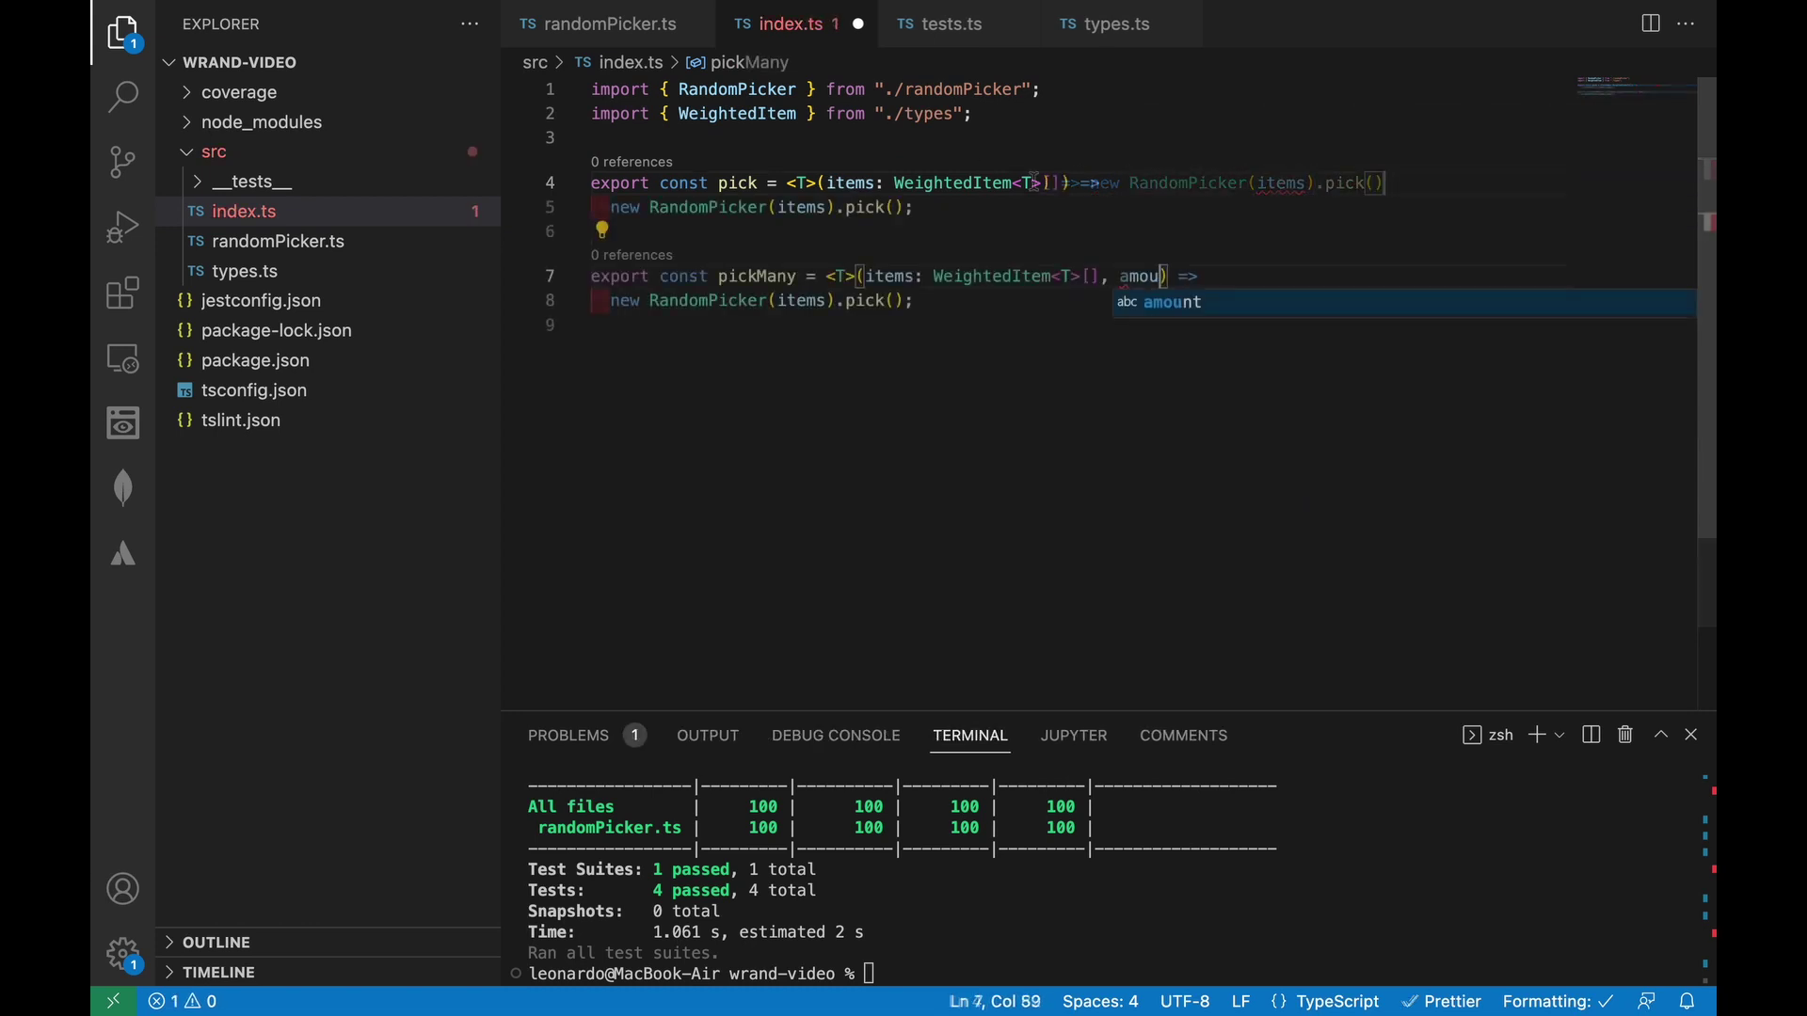
pyautogui.write('nt')
pyautogui.write(': numbe')
pyautogui.write('r')
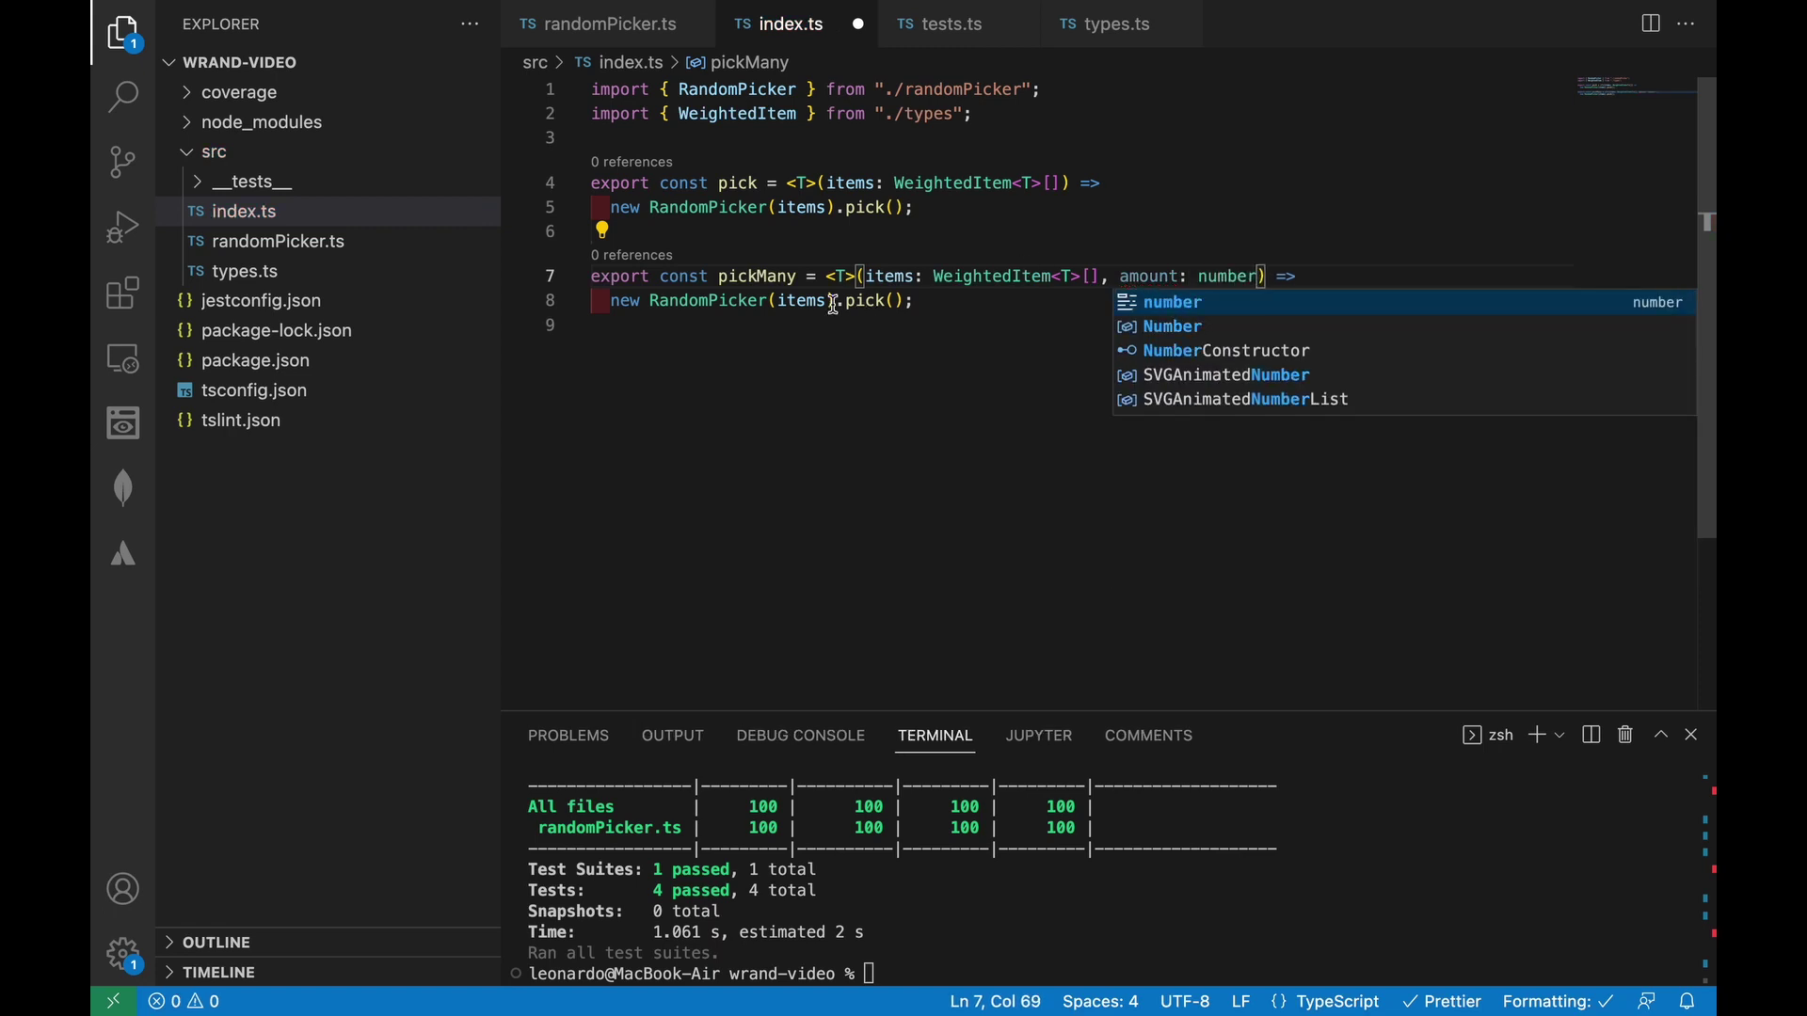
pyautogui.click(833, 304)
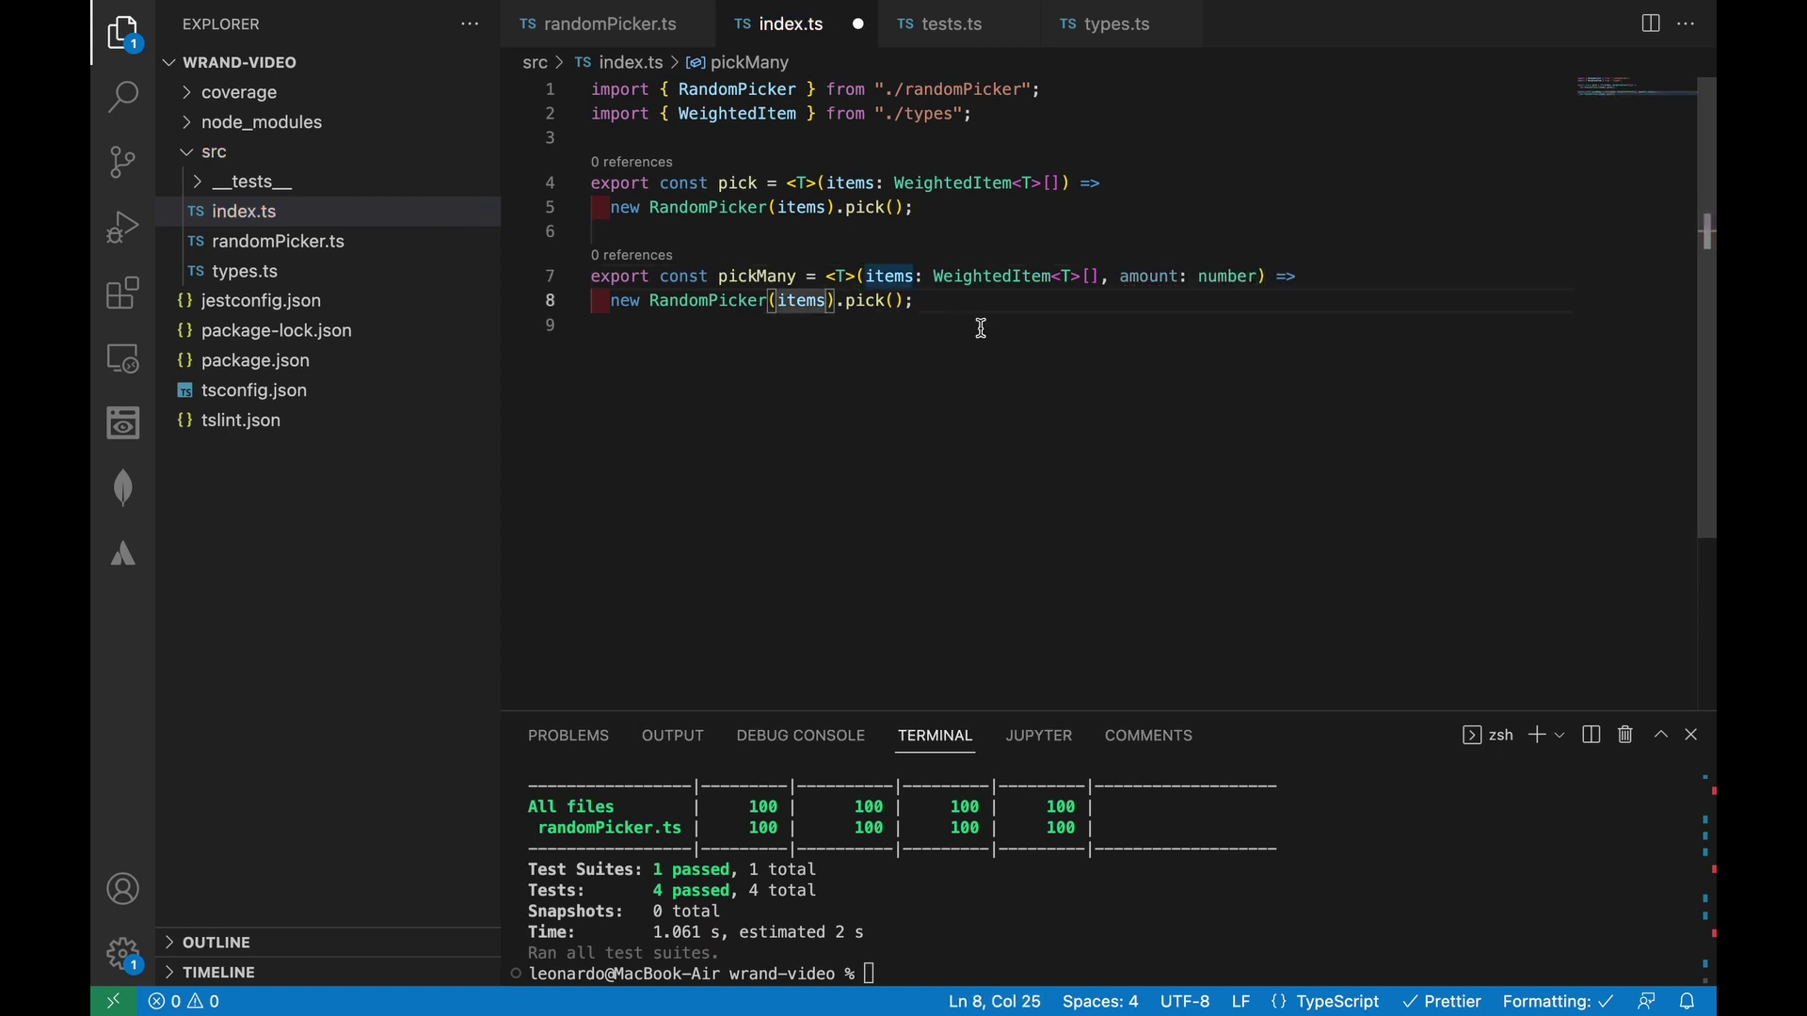
pyautogui.click(890, 300)
pyautogui.write('Many')
pyautogui.press('Right')
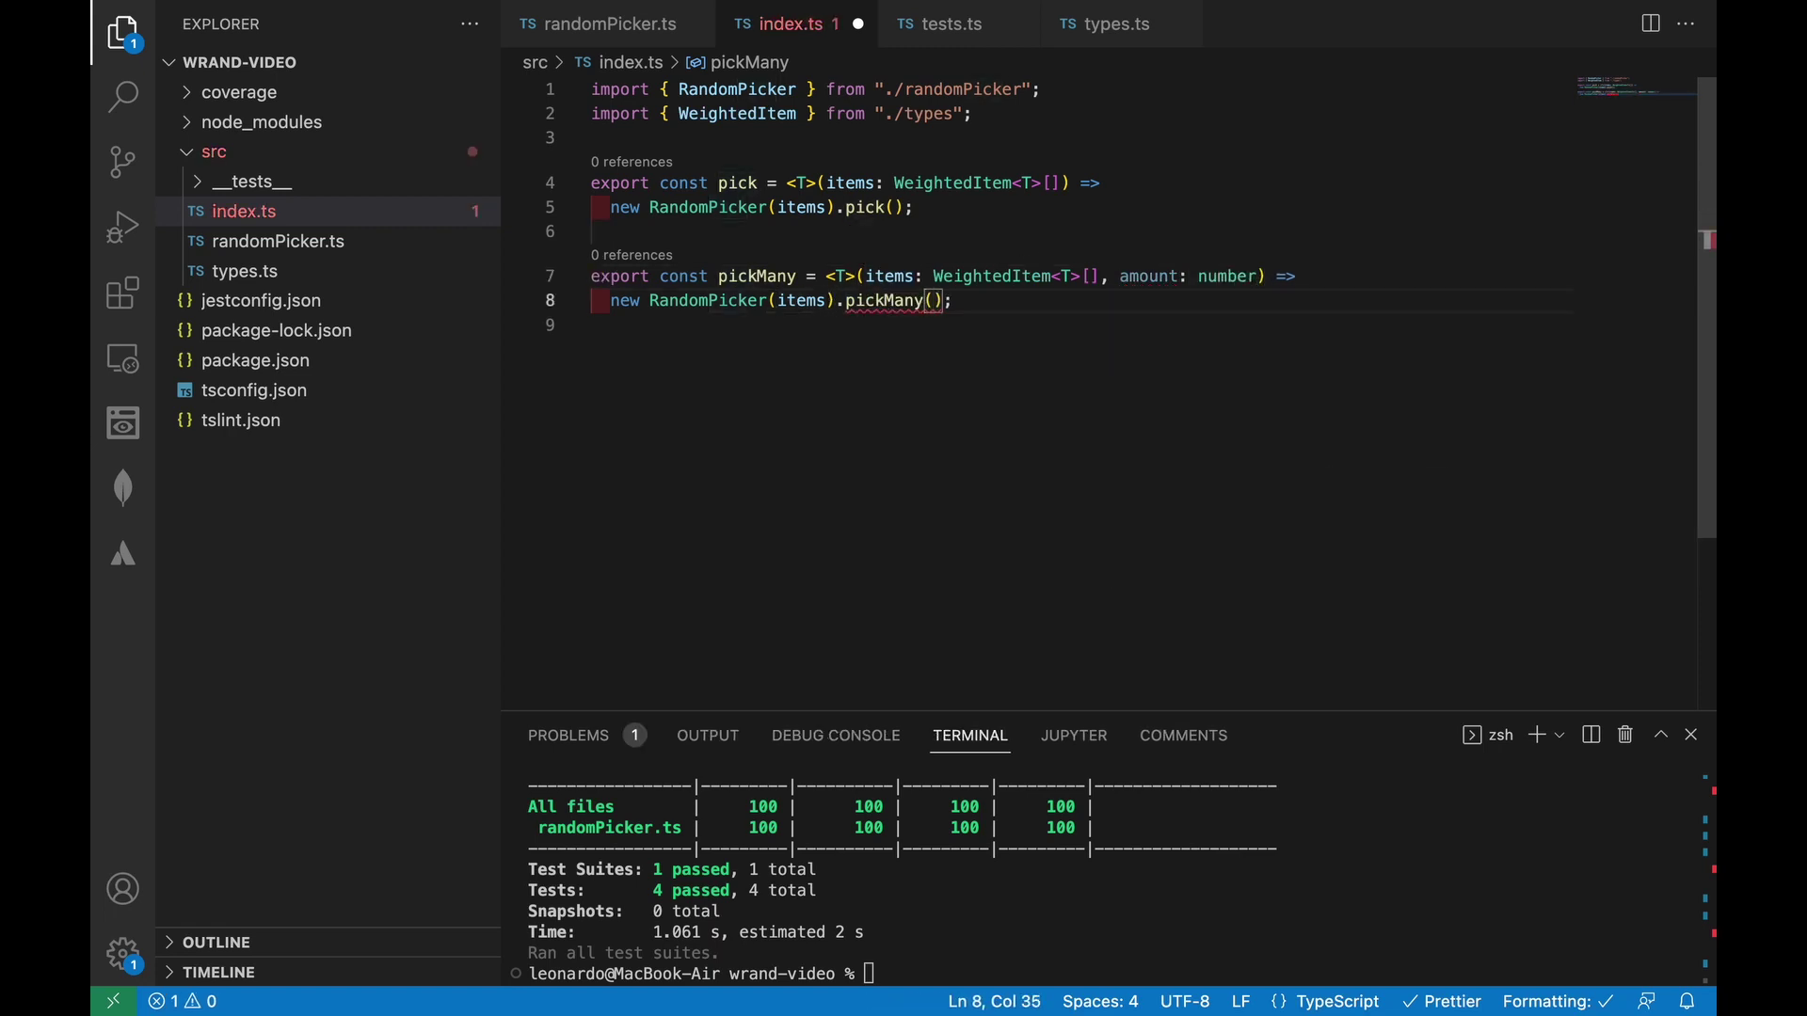
pyautogui.write('am')
pyautogui.press('Tab')
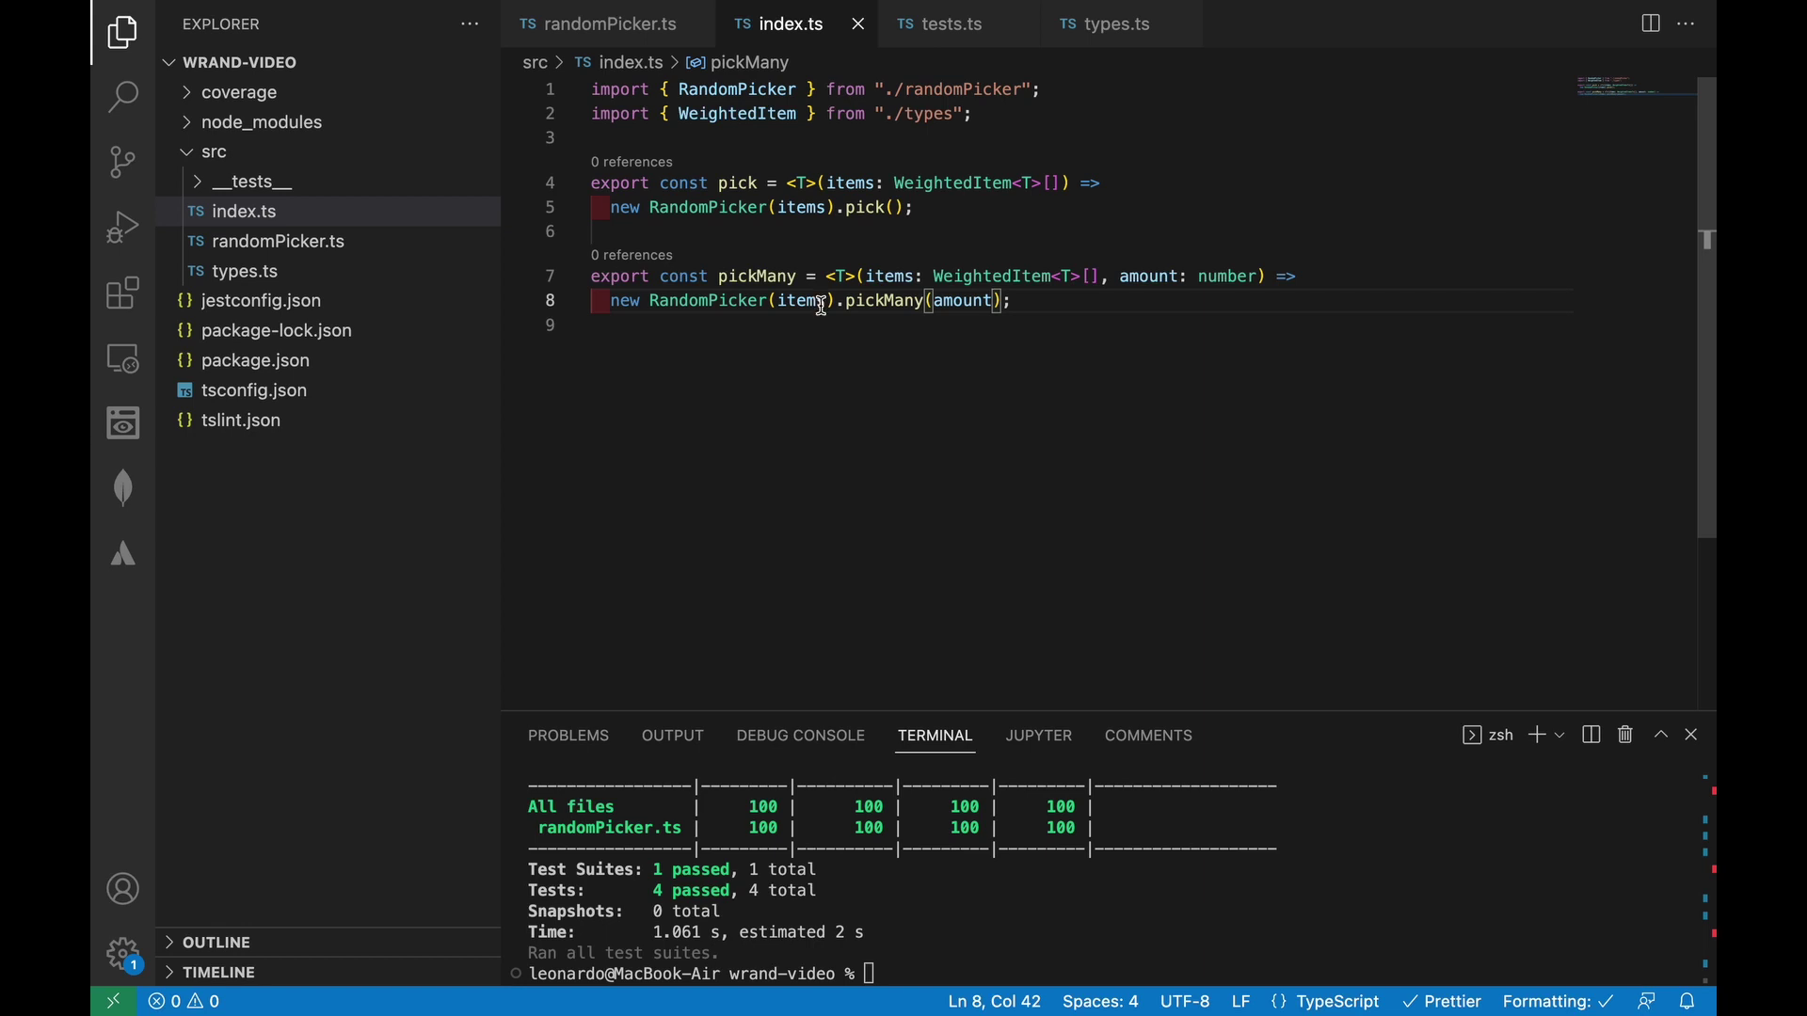
# Step: Open tests.ts to view the pick and pickMany tests and rerun all seven tests
pyautogui.click(251, 181)
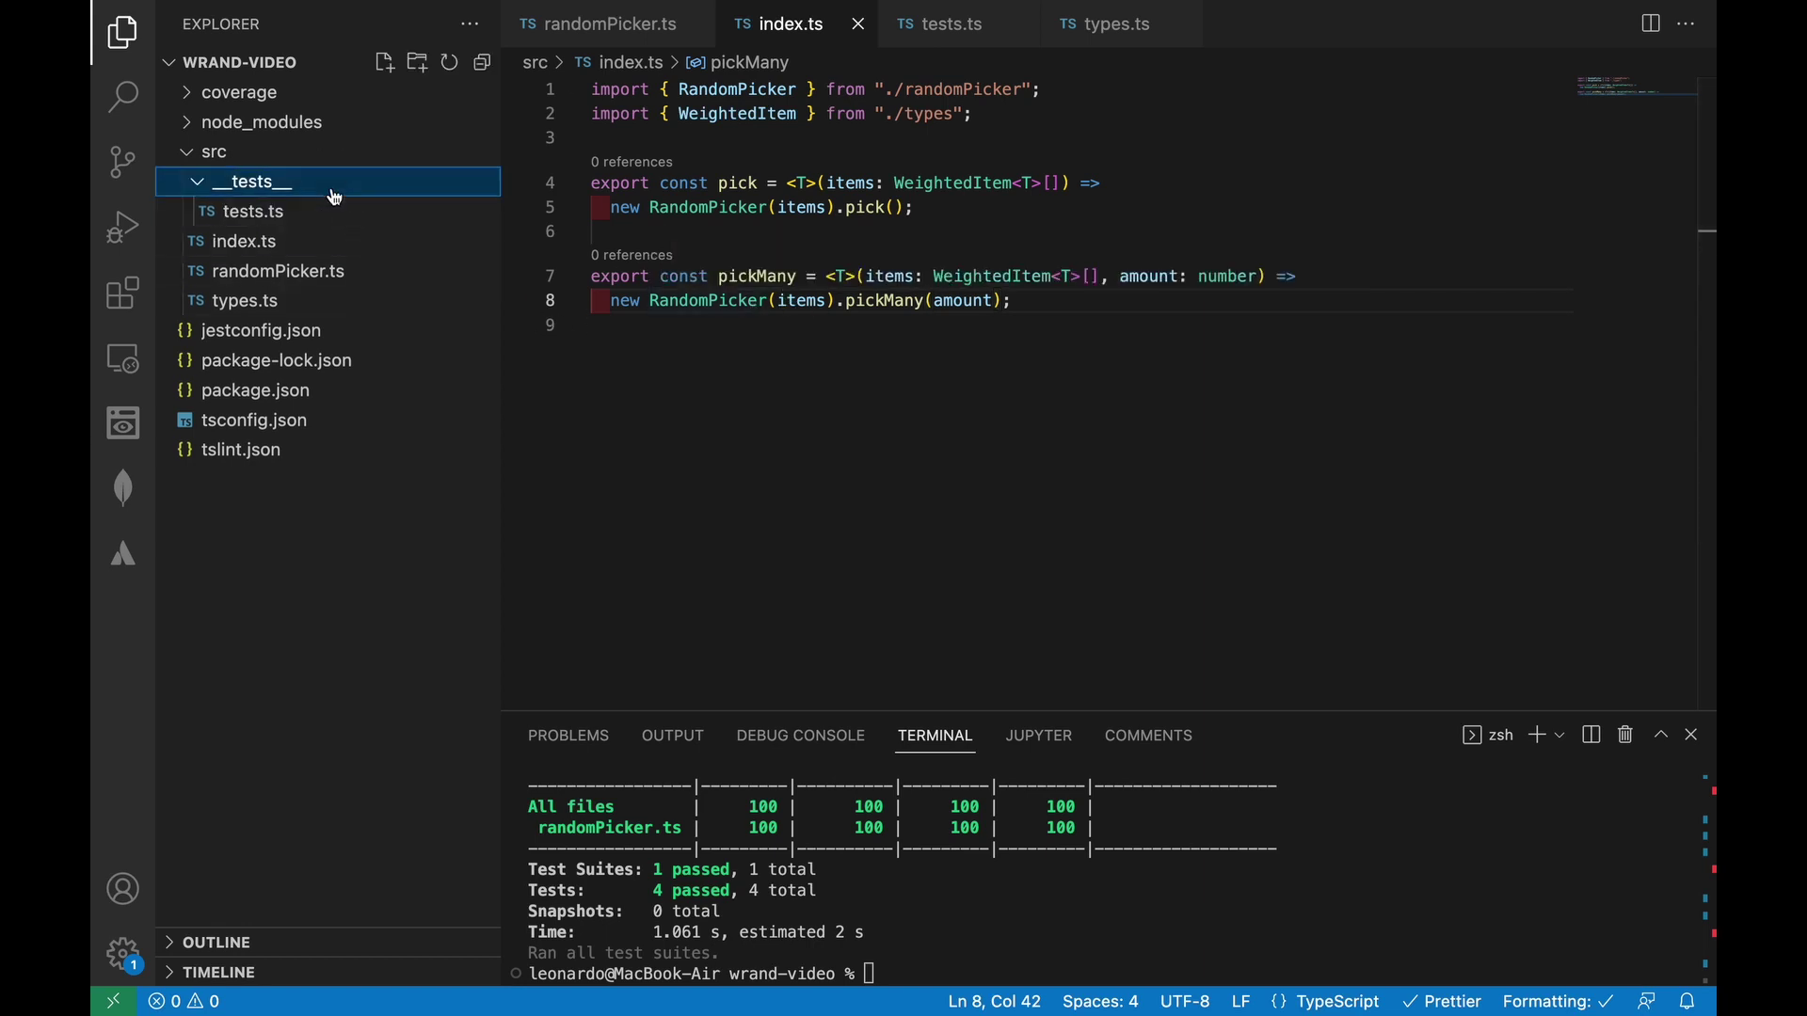
pyautogui.scroll(-7, 764, 356)
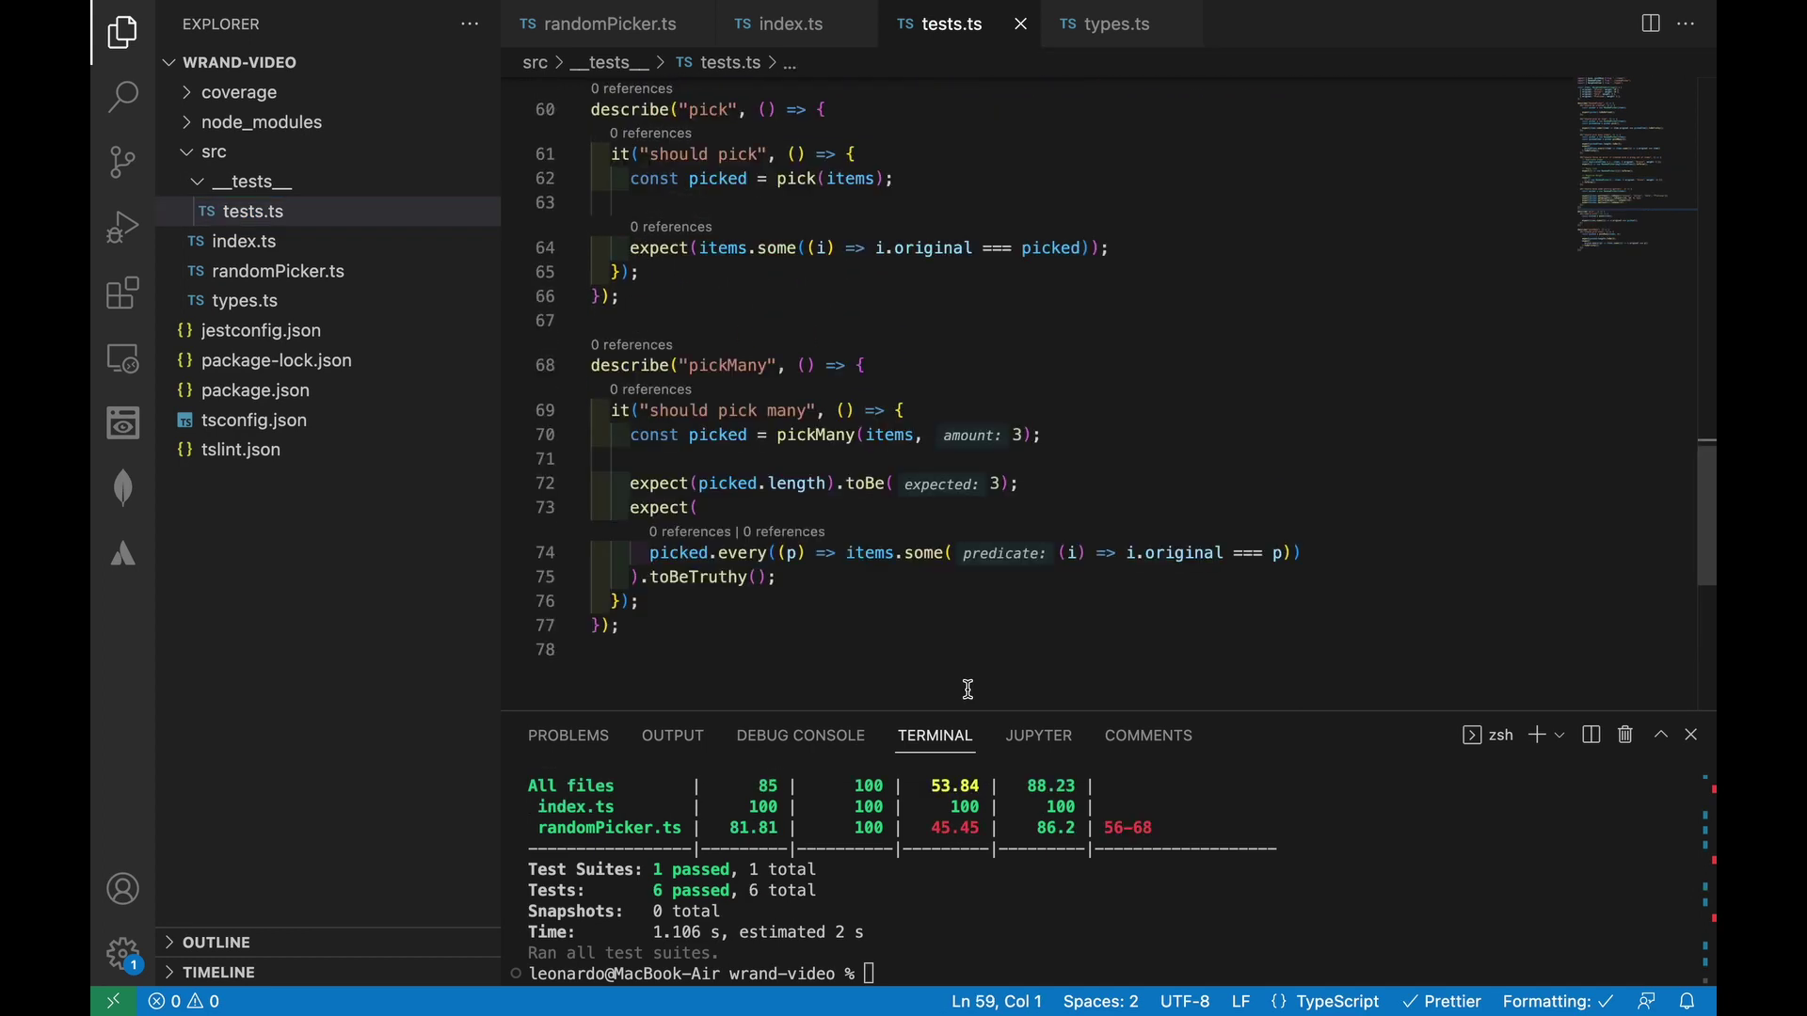
pyautogui.write('npm run test')
pyautogui.press('Return')
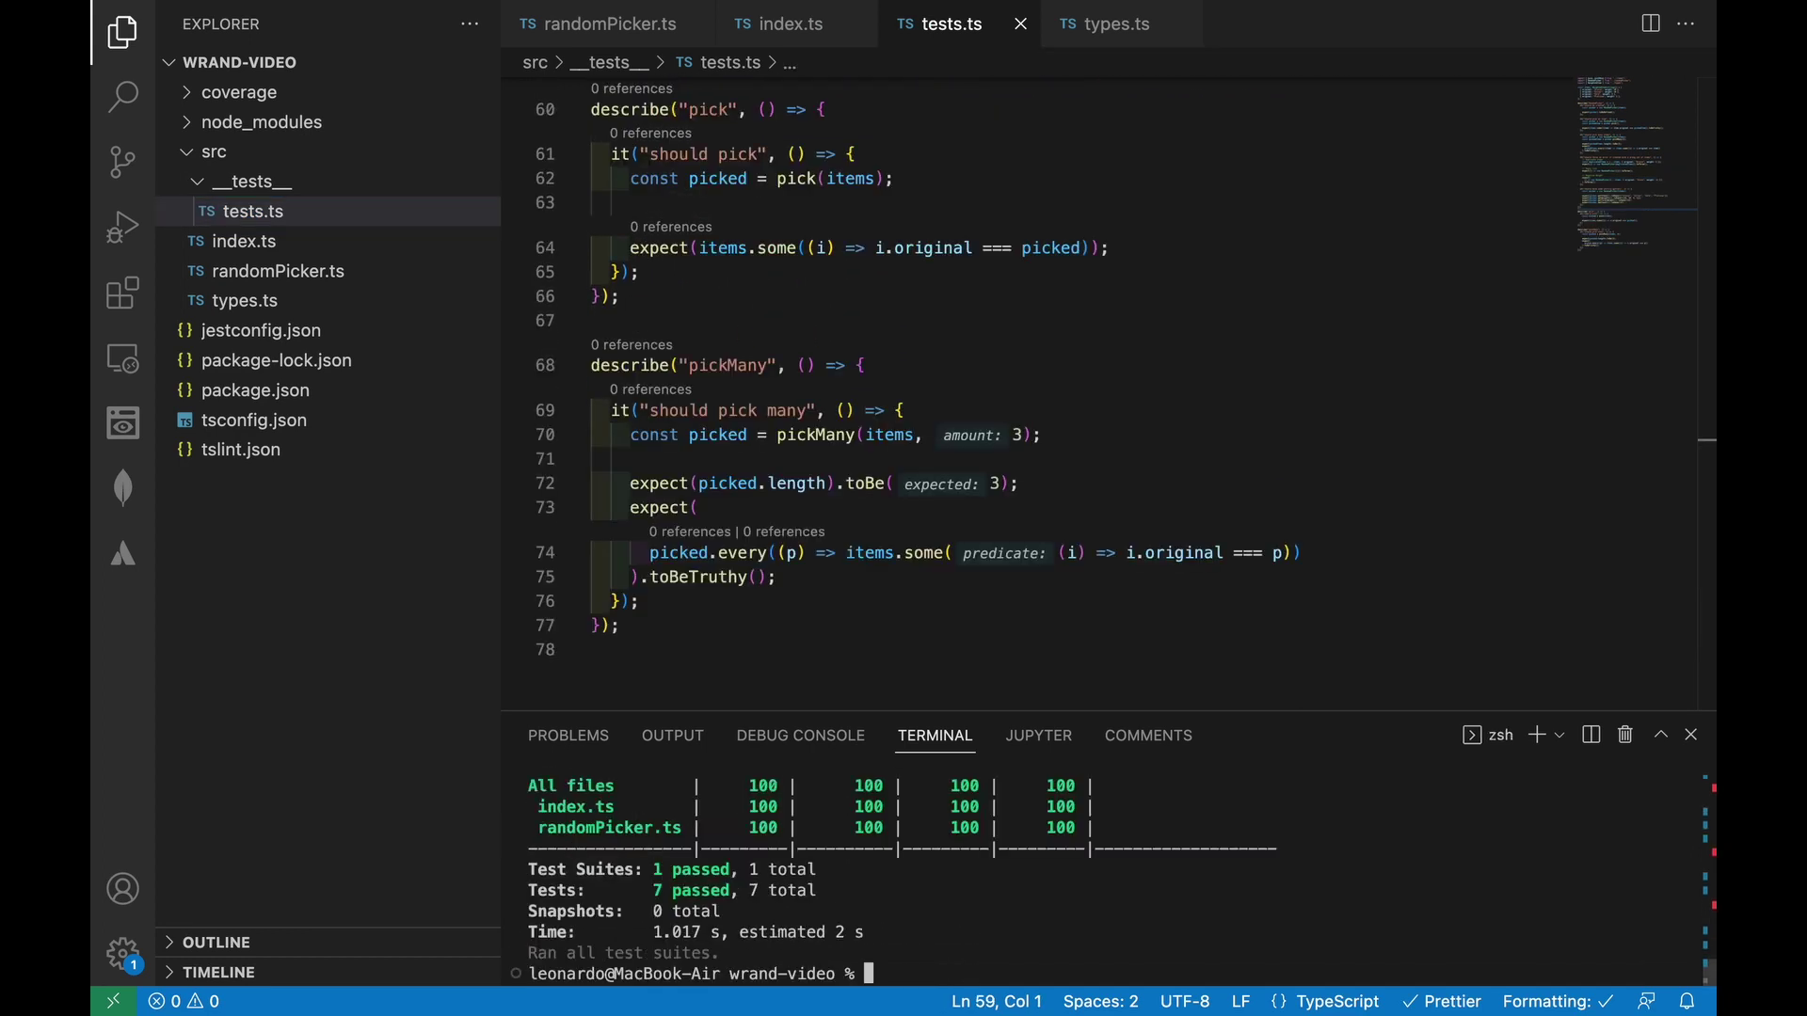
pyautogui.scroll(3, 981, 914)
pyautogui.scroll(-3, 981, 912)
# Step: Enlarge the terminal panel to show the full test output
pyautogui.moveTo(1161, 710); pyautogui.dragTo(1160, 411)
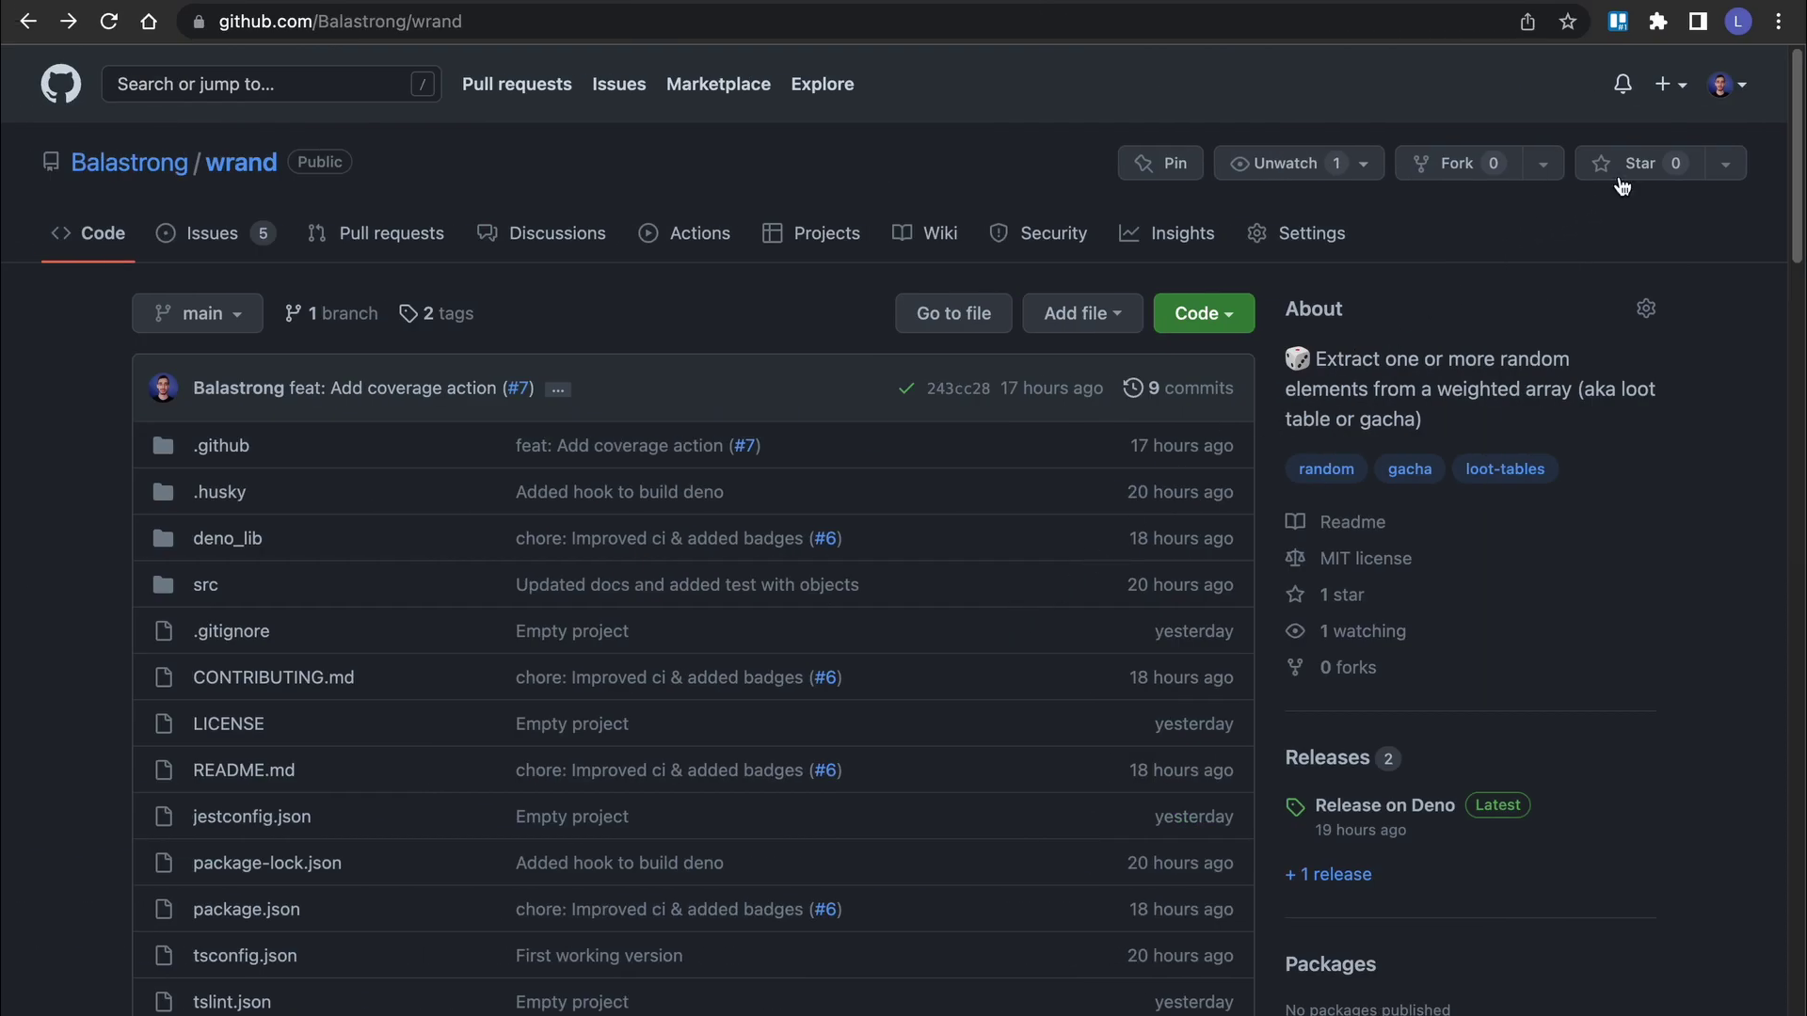
# Step: Star the wrand repository, raising its star count to 1
pyautogui.click(1638, 163)
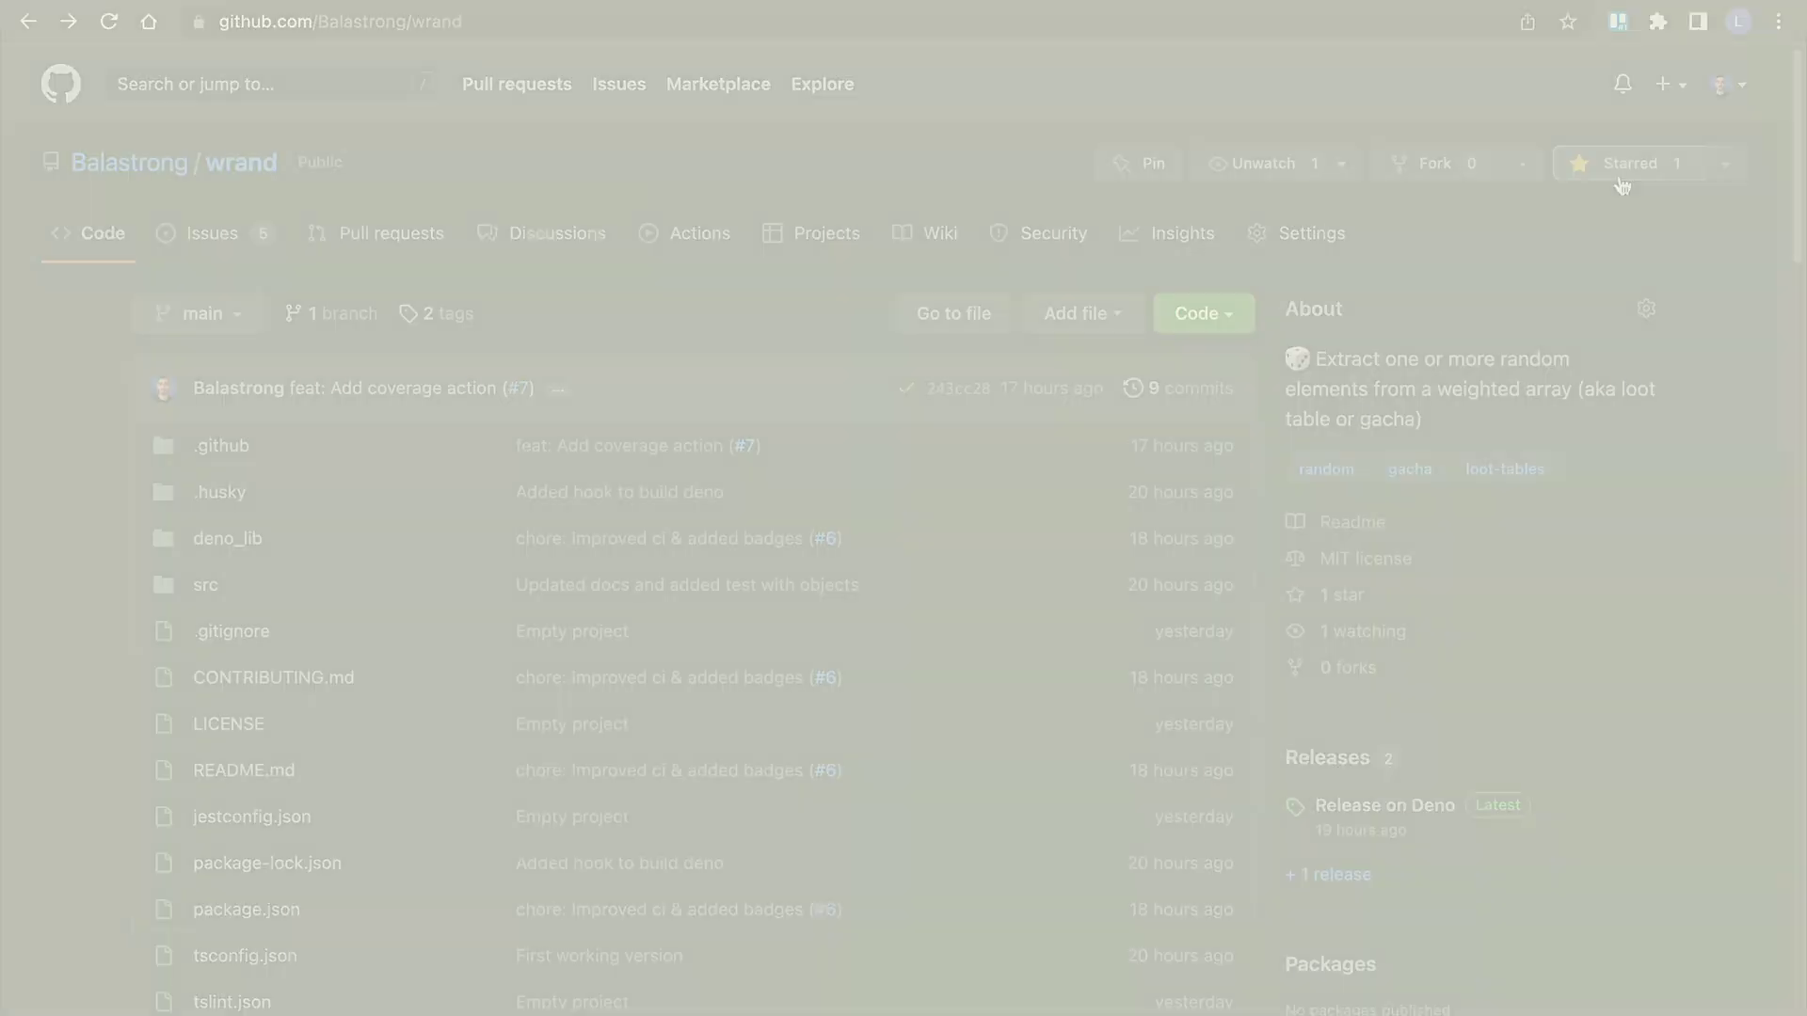